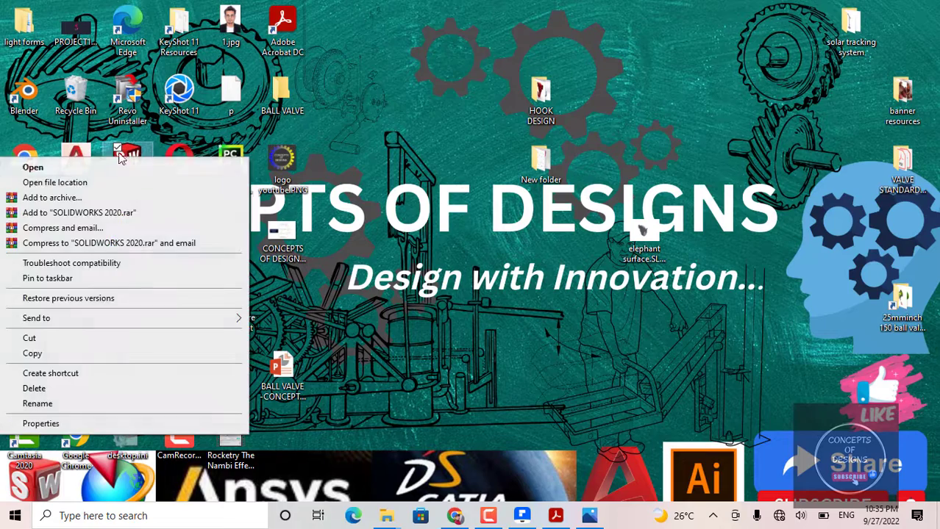
Step: Launch SOLIDWORKS 2020 and switch to the constraint exercise PDF in Adobe Acrobat
{"action": "left_click", "coordinate": [30, 163]}
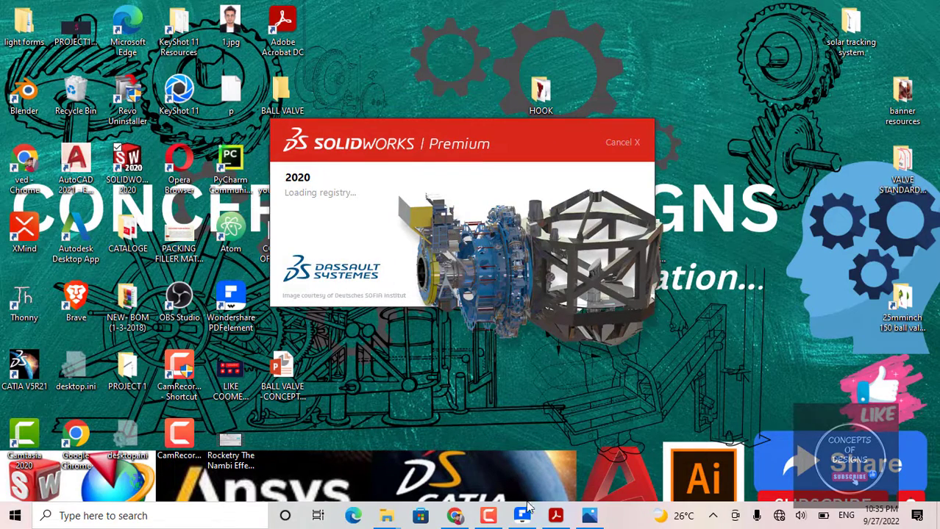
{"action": "left_click", "coordinate": [455, 515]}
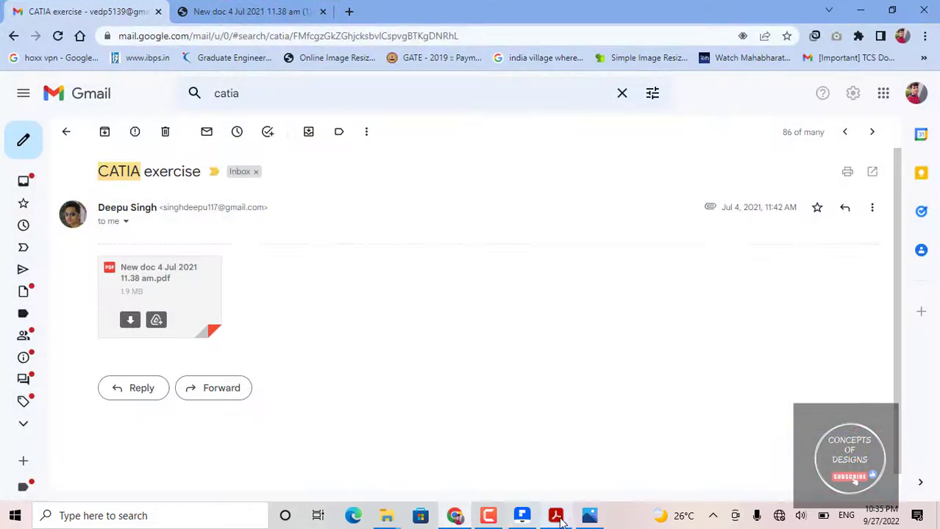
{"action": "left_click", "coordinate": [556, 516]}
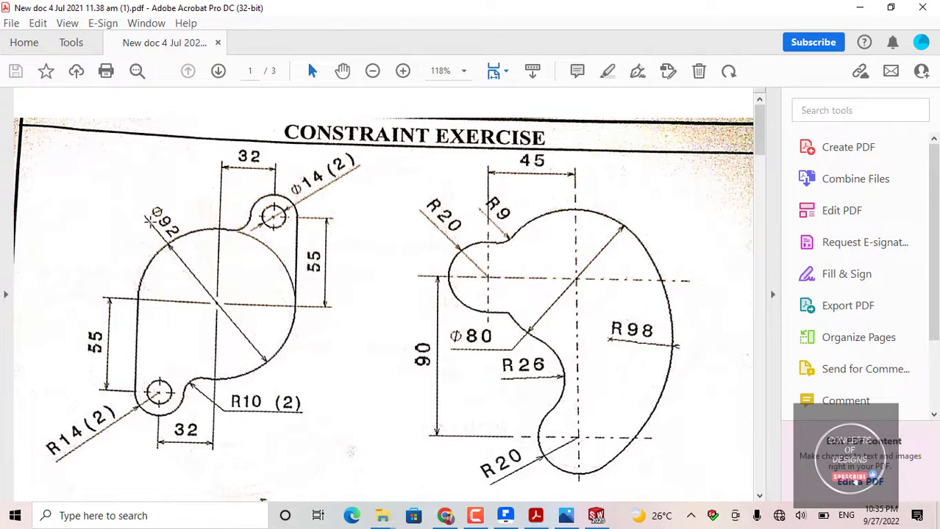
Step: Look through the constraint exercise drawings on pages 1 and 2 of the PDF
{"action": "scroll", "coordinate": [447, 263], "scroll_direction": "down", "scroll_amount": 10}
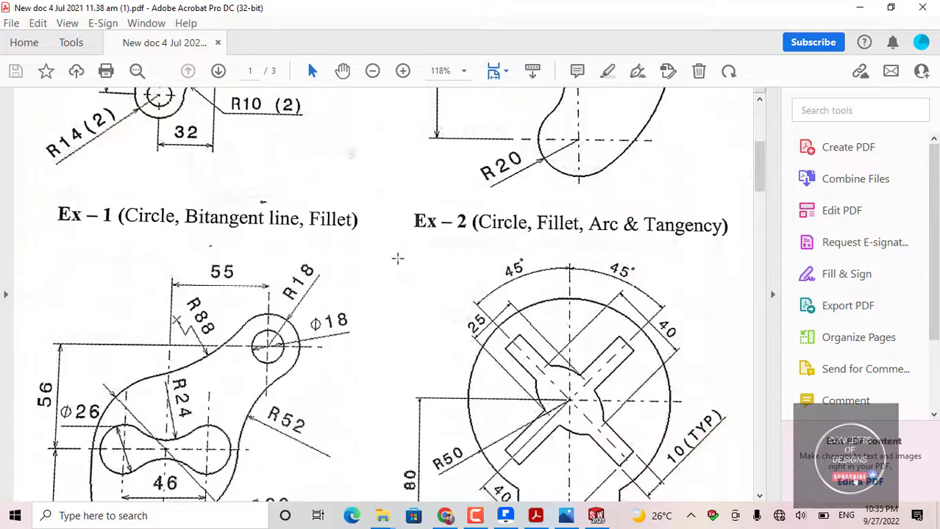
{"action": "scroll", "coordinate": [377, 266], "scroll_direction": "down", "scroll_amount": 10}
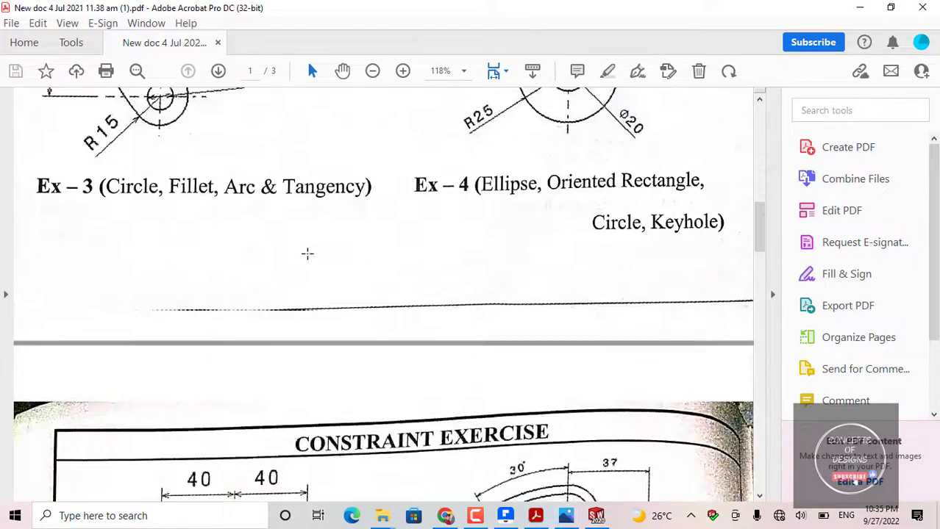
{"action": "scroll", "coordinate": [309, 255], "scroll_direction": "down", "scroll_amount": 2}
{"action": "scroll", "coordinate": [308, 256], "scroll_direction": "up", "scroll_amount": 15}
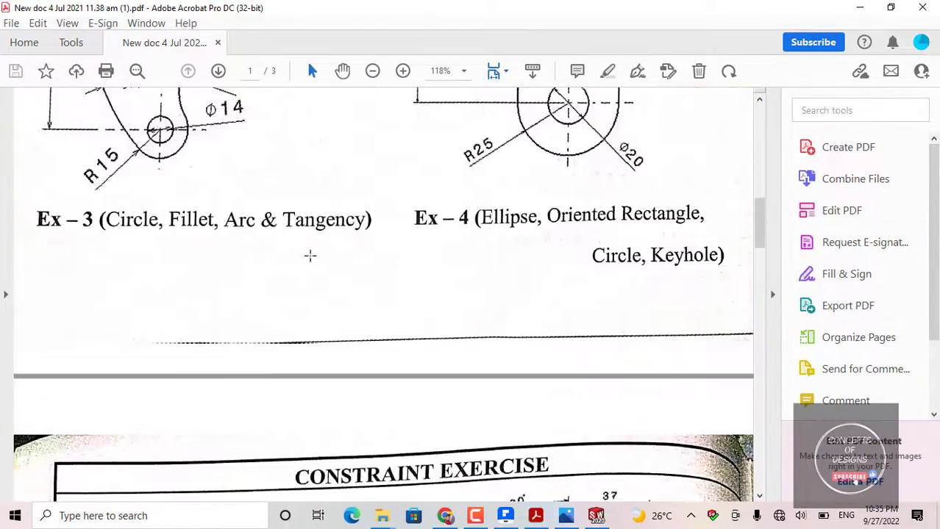
{"action": "scroll", "coordinate": [372, 221], "scroll_direction": "up", "scroll_amount": 5}
{"action": "scroll", "coordinate": [372, 220], "scroll_direction": "down", "scroll_amount": 8}
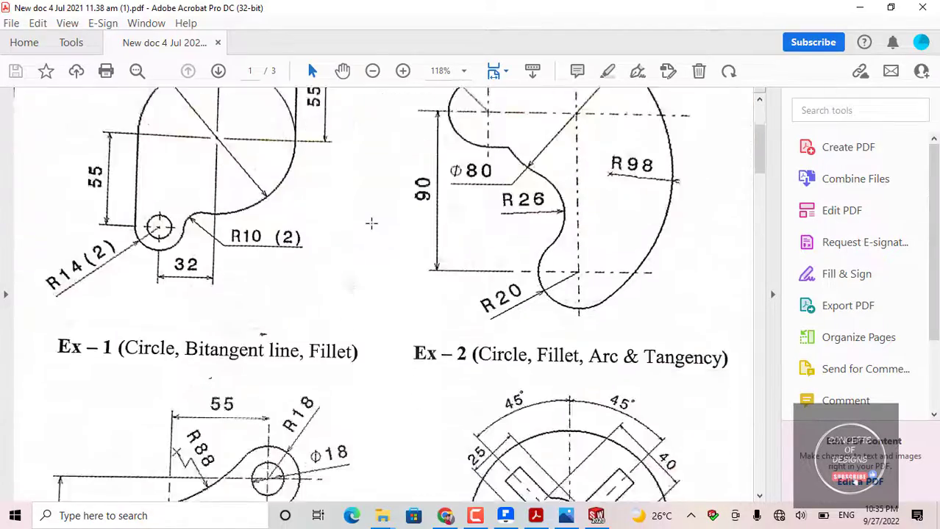
{"action": "scroll", "coordinate": [345, 229], "scroll_direction": "down", "scroll_amount": 10}
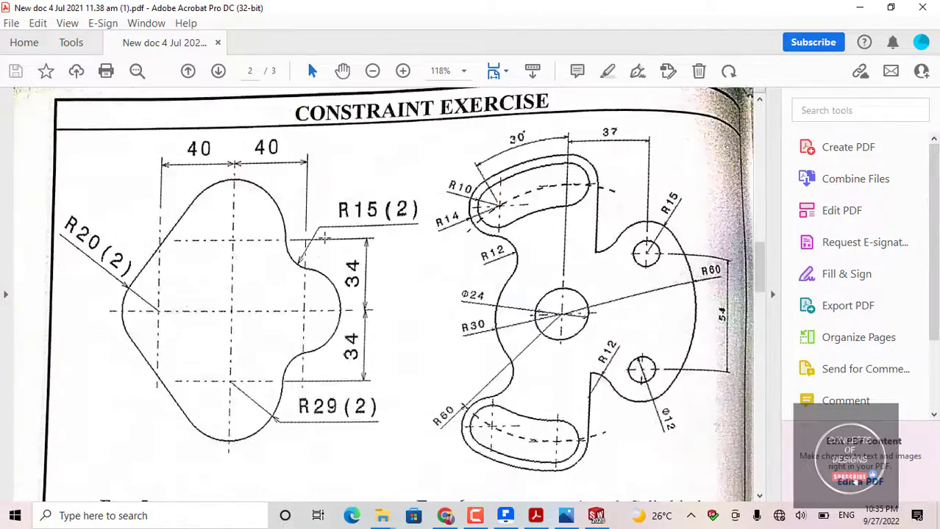
{"action": "scroll", "coordinate": [324, 240], "scroll_direction": "down", "scroll_amount": 6}
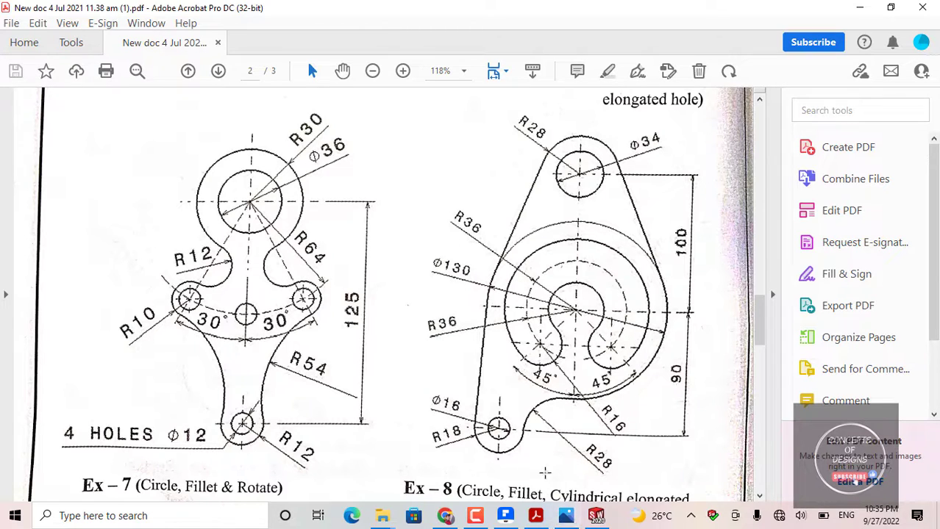
Step: Switch to SOLIDWORKS, dismiss the Welcome window and create a new Part document
{"action": "left_click", "coordinate": [595, 516]}
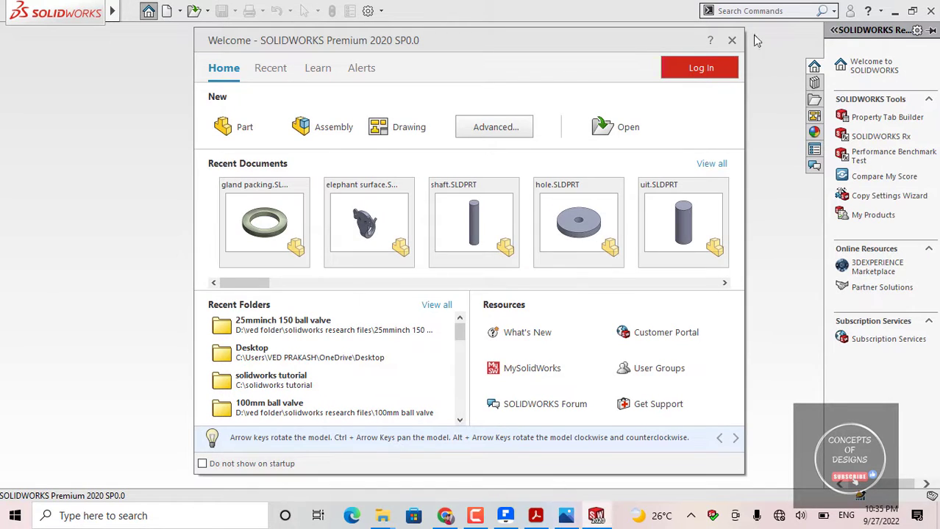
{"action": "left_click", "coordinate": [734, 41]}
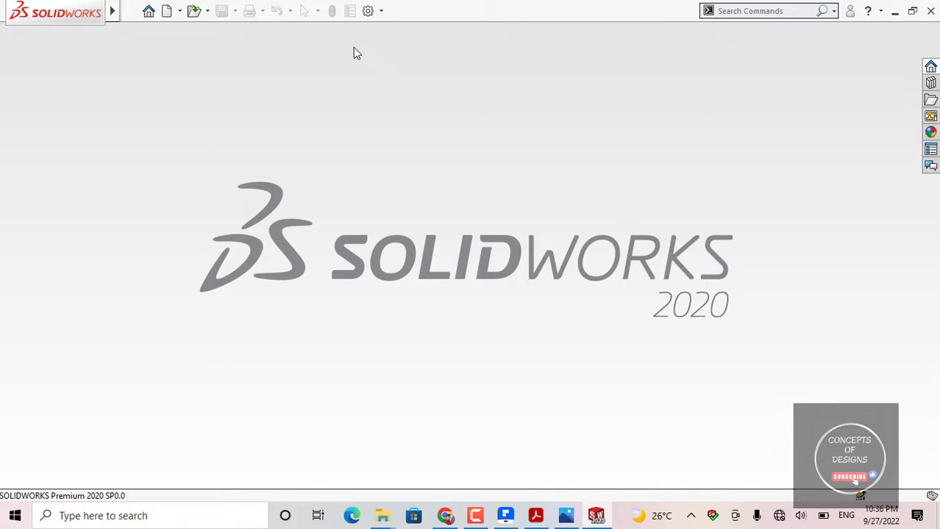
{"action": "left_click", "coordinate": [130, 12]}
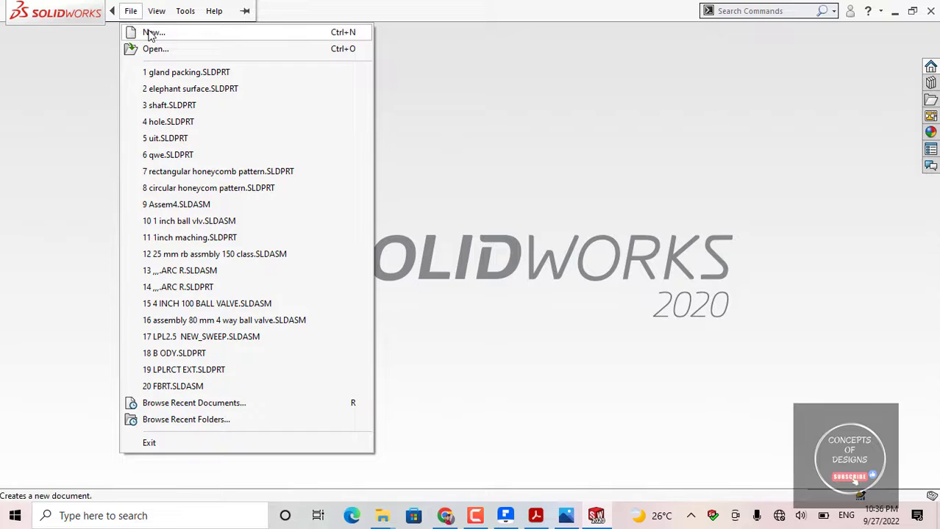
{"action": "left_click", "coordinate": [153, 33]}
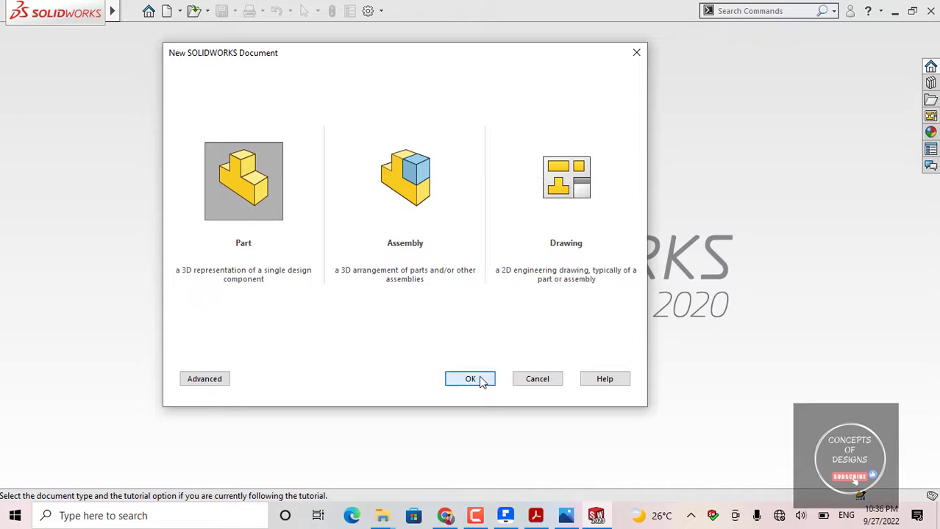
{"action": "left_click", "coordinate": [478, 380]}
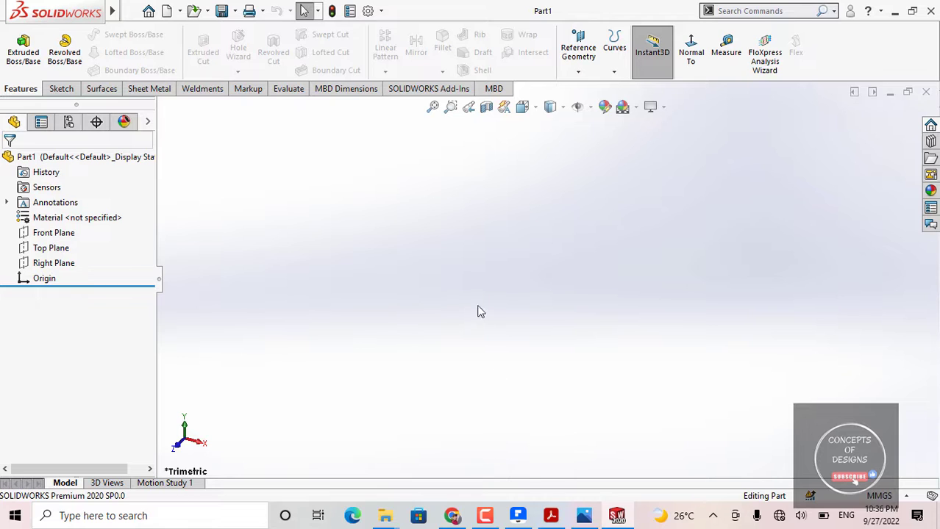
Step: Check the two constraint exercise drawings at the top of page 1 of the Acrobat PDF and return to SOLIDWORKS
{"action": "left_click", "coordinate": [44, 237]}
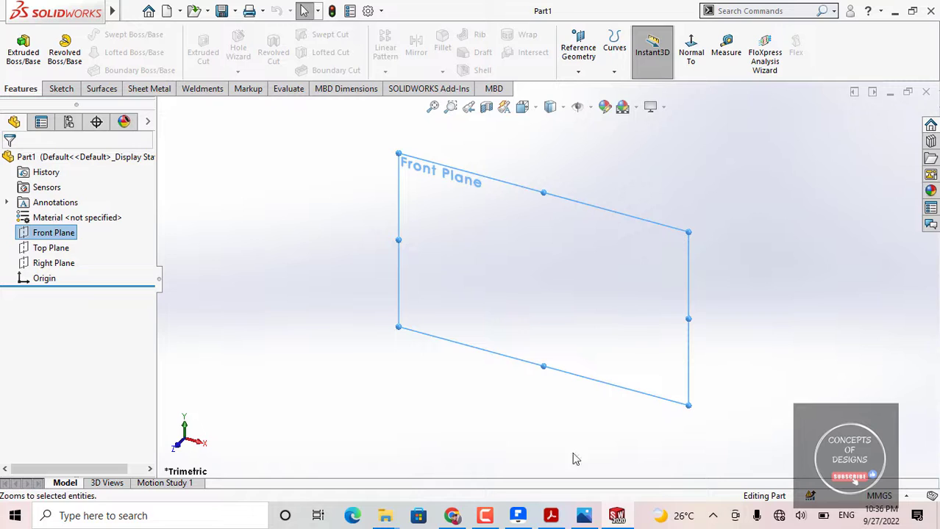
{"action": "mouse_move", "coordinate": [586, 518]}
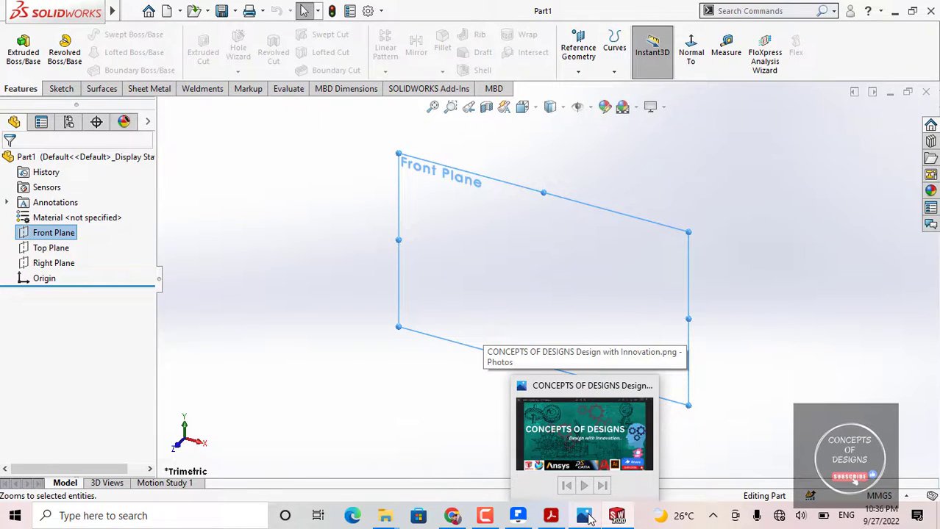
{"action": "left_click", "coordinate": [589, 519]}
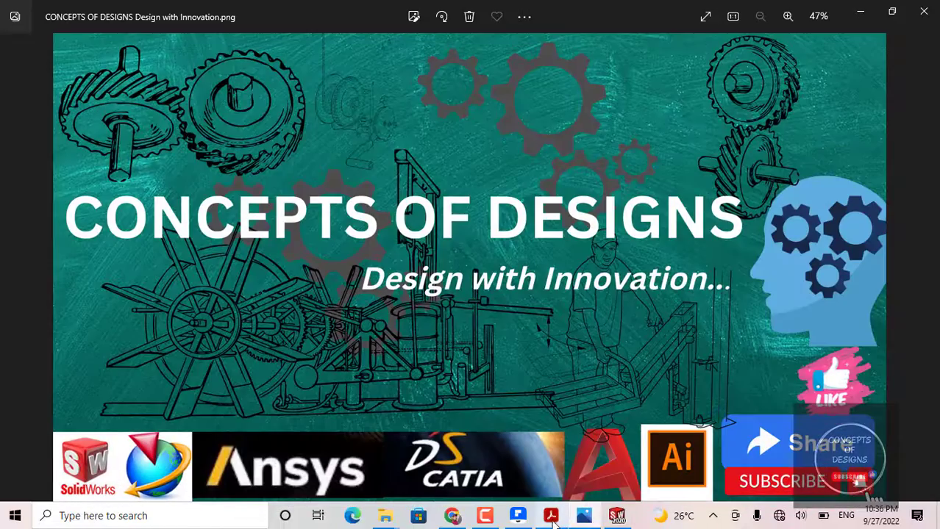
{"action": "left_click", "coordinate": [551, 517]}
{"action": "scroll", "coordinate": [409, 315], "scroll_direction": "up", "scroll_amount": 10}
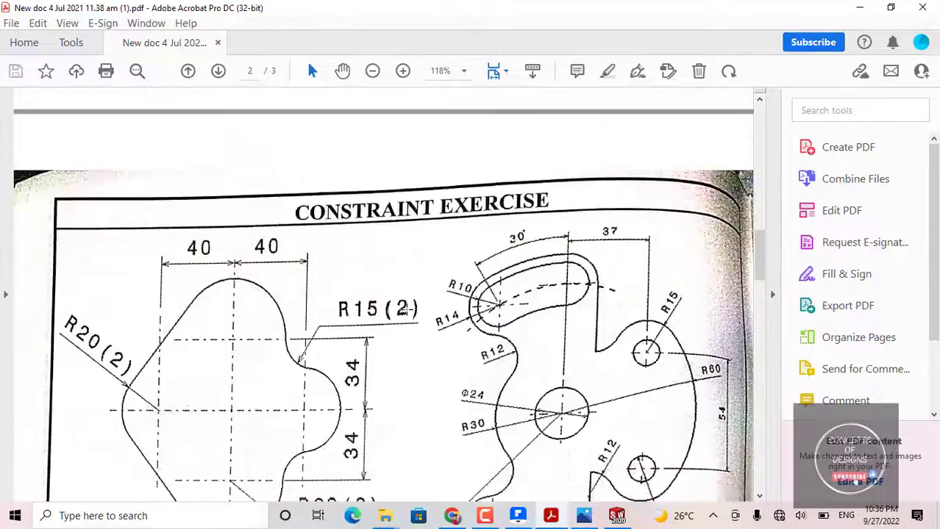
{"action": "scroll", "coordinate": [361, 266], "scroll_direction": "up", "scroll_amount": 15}
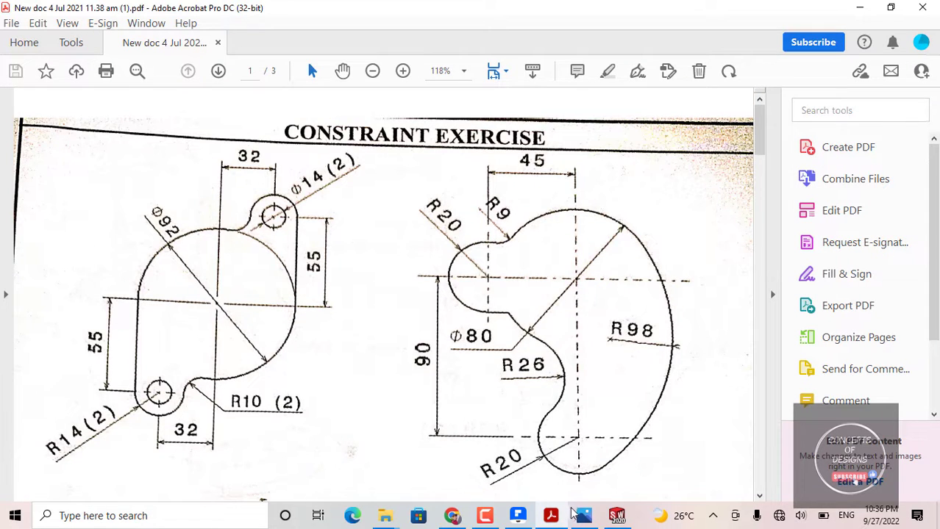
{"action": "left_click", "coordinate": [616, 515]}
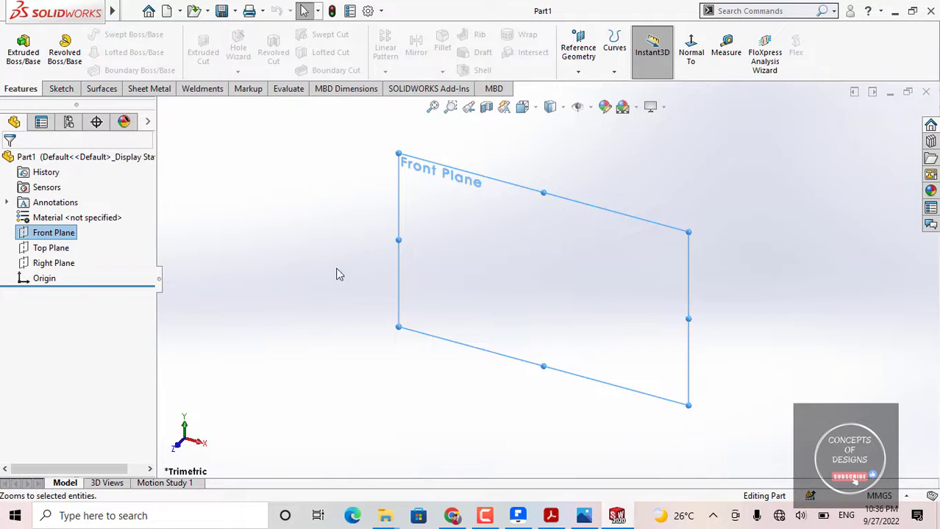
{"action": "left_click", "coordinate": [411, 206]}
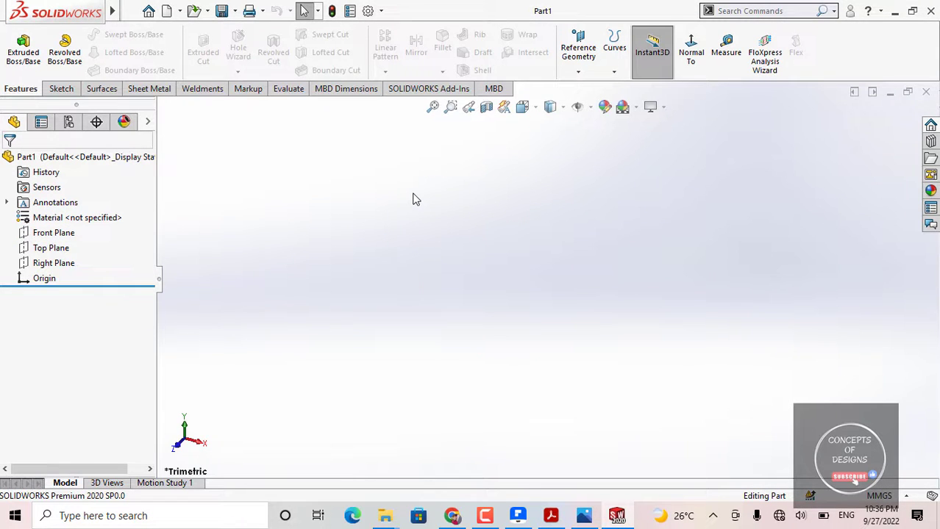
Step: Start a sketch on the Front Plane and choose MMGS (millimeter, gram, second) as the unit system
{"action": "left_click", "coordinate": [54, 232]}
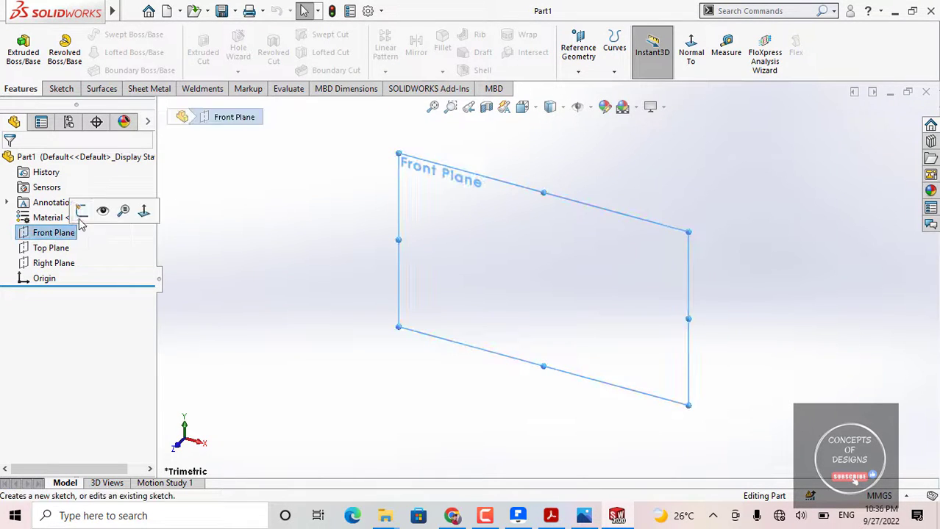
{"action": "left_click", "coordinate": [83, 209]}
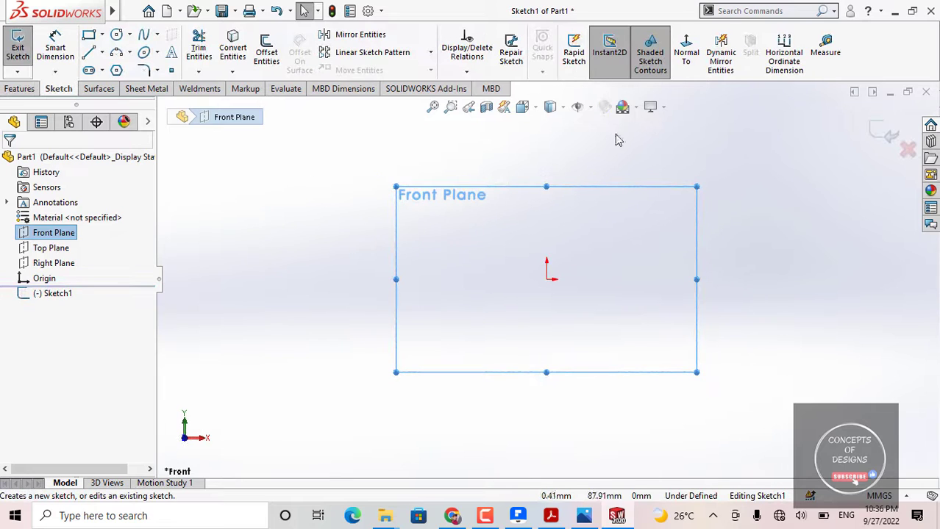
{"action": "left_click", "coordinate": [272, 229]}
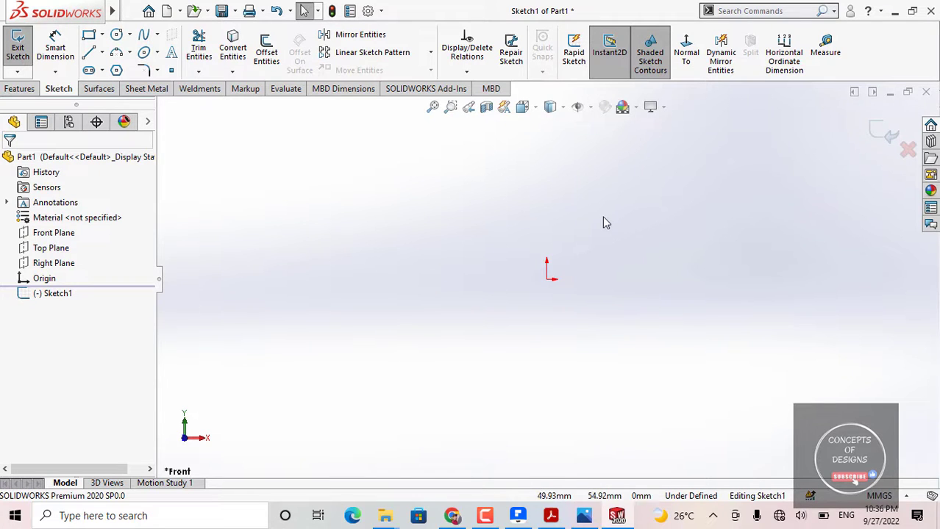
{"action": "left_click", "coordinate": [885, 498]}
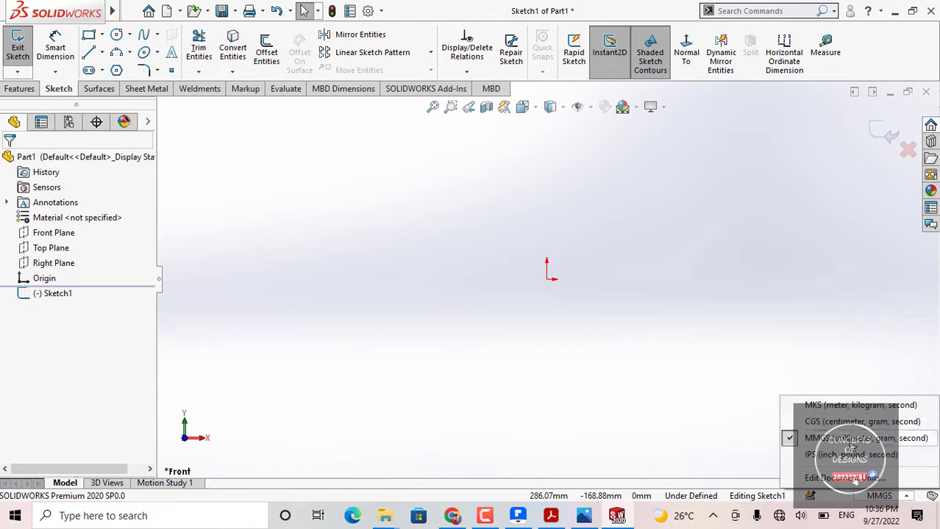
{"action": "left_click", "coordinate": [914, 439]}
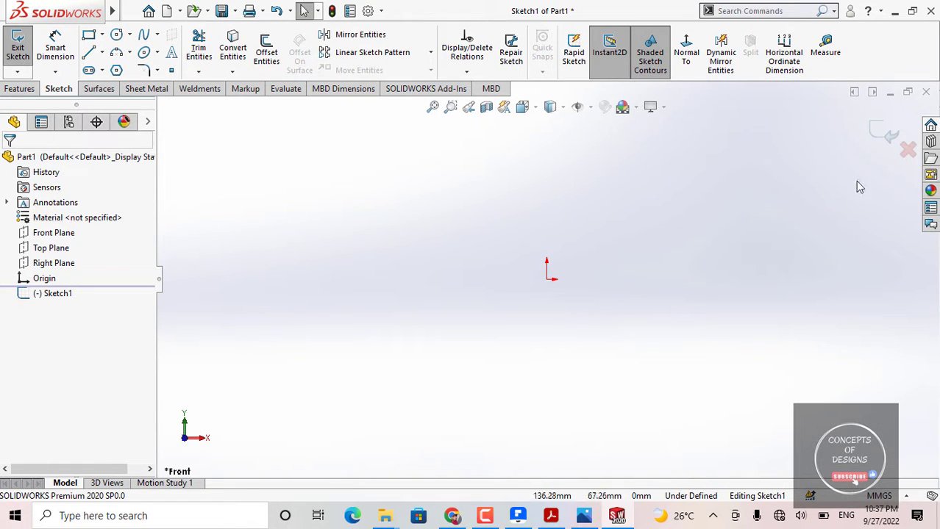
Step: Draw a vertical centerline upward from the origin
{"action": "left_click", "coordinate": [102, 54]}
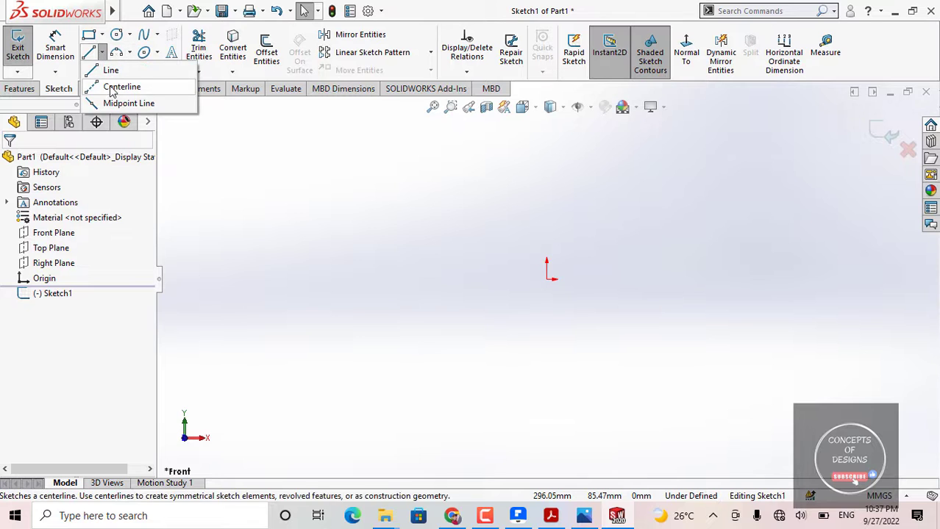
{"action": "left_click", "coordinate": [117, 83]}
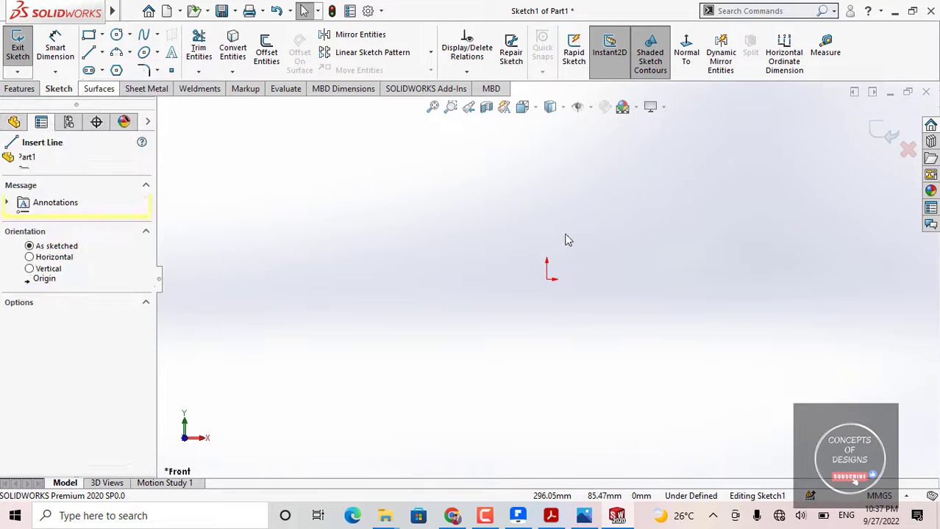
{"action": "left_click", "coordinate": [546, 280]}
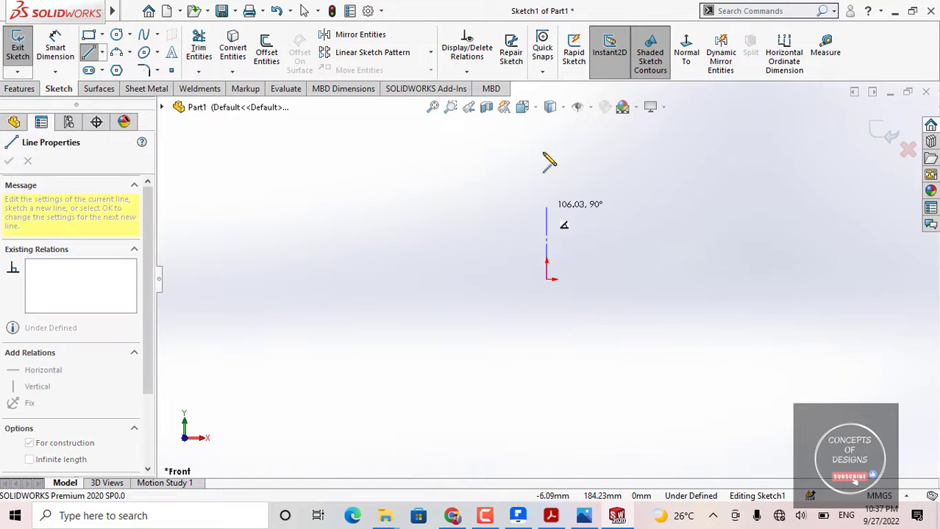
{"action": "left_click", "coordinate": [546, 137]}
{"action": "key", "text": "Escape"}
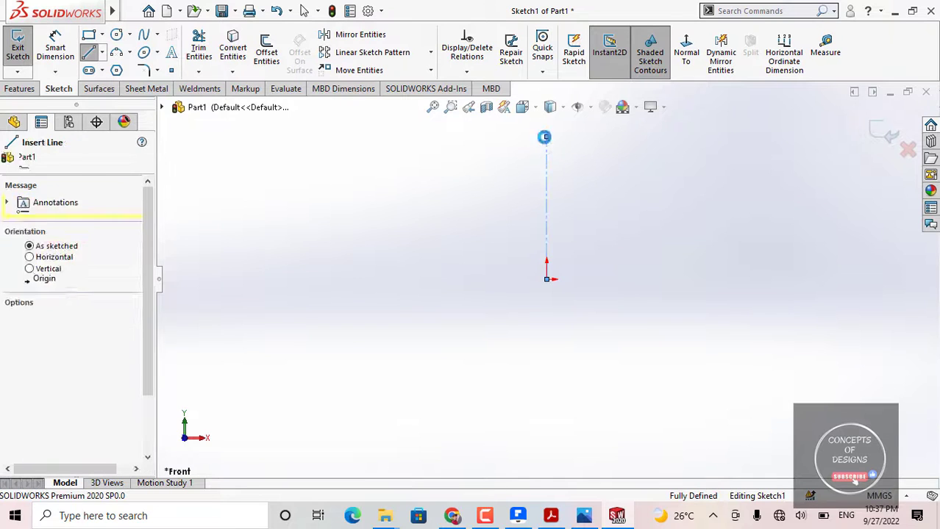
{"action": "key", "text": "Escape"}
Step: Draw a horizontal centerline about 301 mm long from the origin in the positive X direction
{"action": "left_click", "coordinate": [101, 52]}
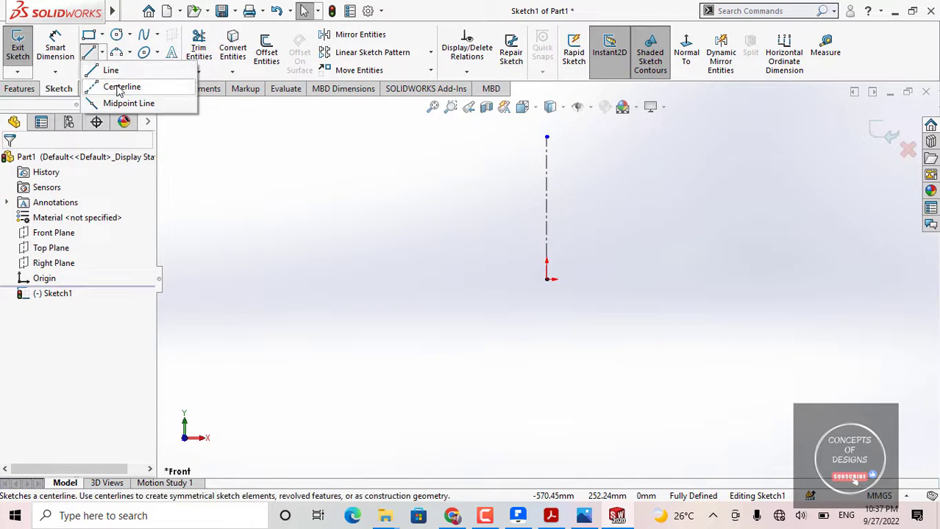
{"action": "left_click", "coordinate": [118, 84]}
{"action": "left_click", "coordinate": [546, 280]}
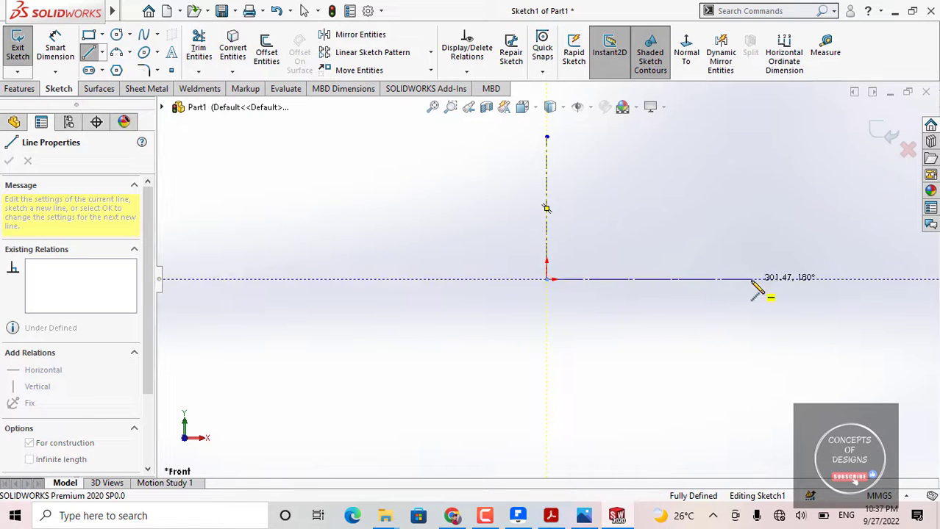
{"action": "left_click", "coordinate": [750, 280]}
{"action": "key", "text": "Escape"}
{"action": "scroll", "coordinate": [689, 275], "scroll_direction": "up", "scroll_amount": 2}
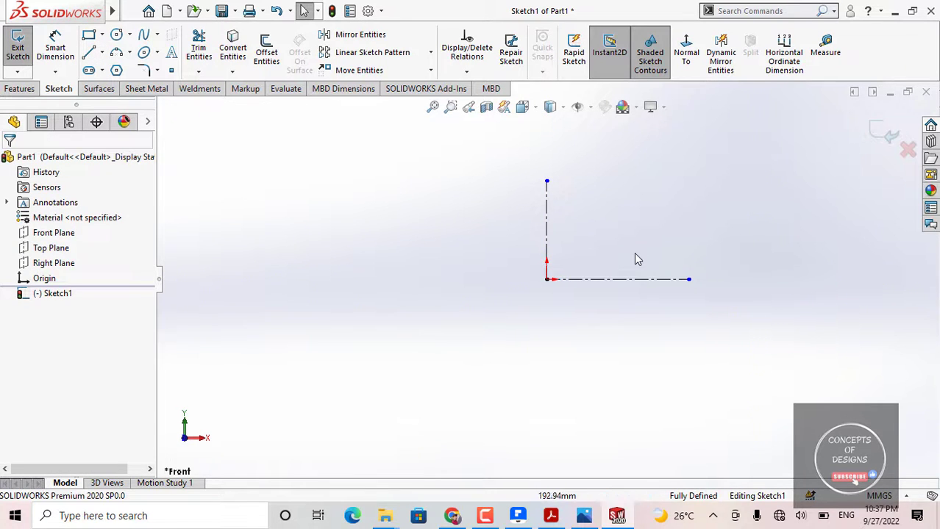
{"action": "middle_click_drag", "start_coordinate": [634, 252], "coordinate": [546, 297], "text": "ctrl"}
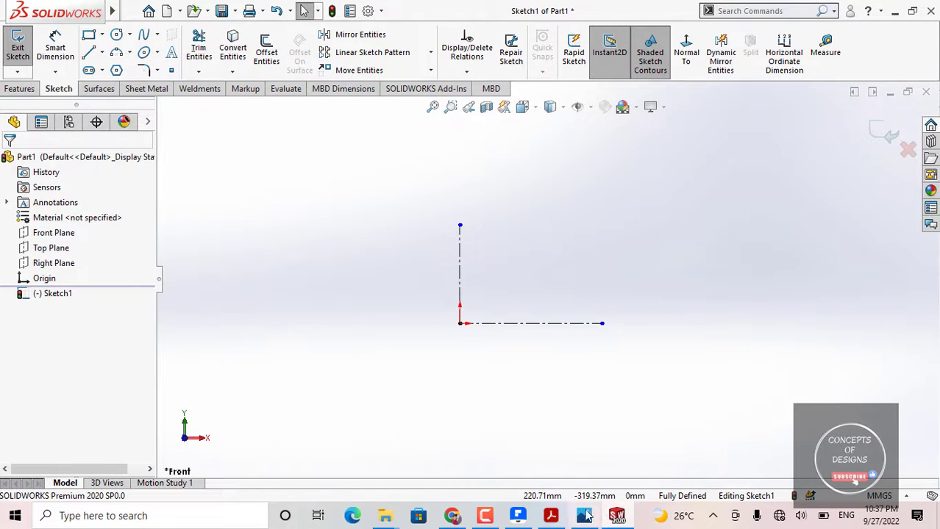
Step: Recheck the constraint exercise in the Acrobat PDF, return to SOLIDWORKS and draw a circle about 691 mm in diameter centered on the origin
{"action": "left_click", "coordinate": [551, 516]}
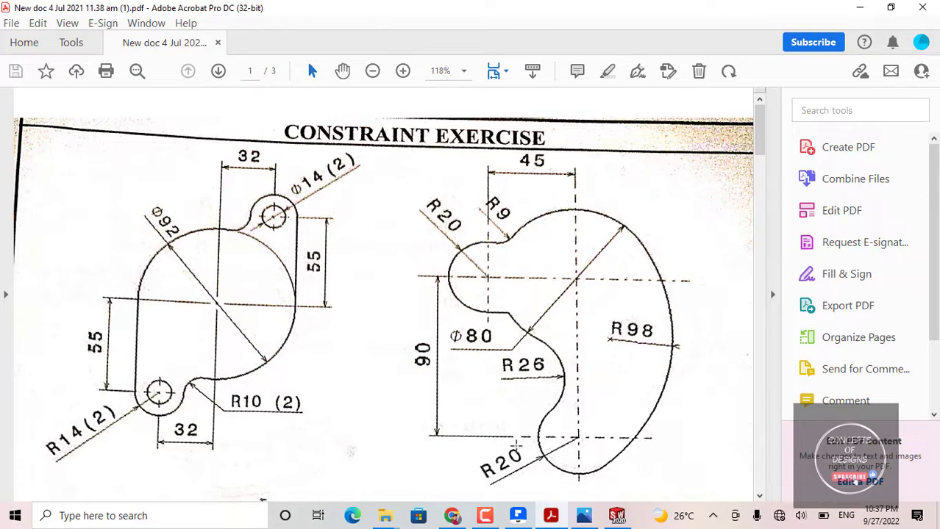
{"action": "left_click", "coordinate": [616, 516]}
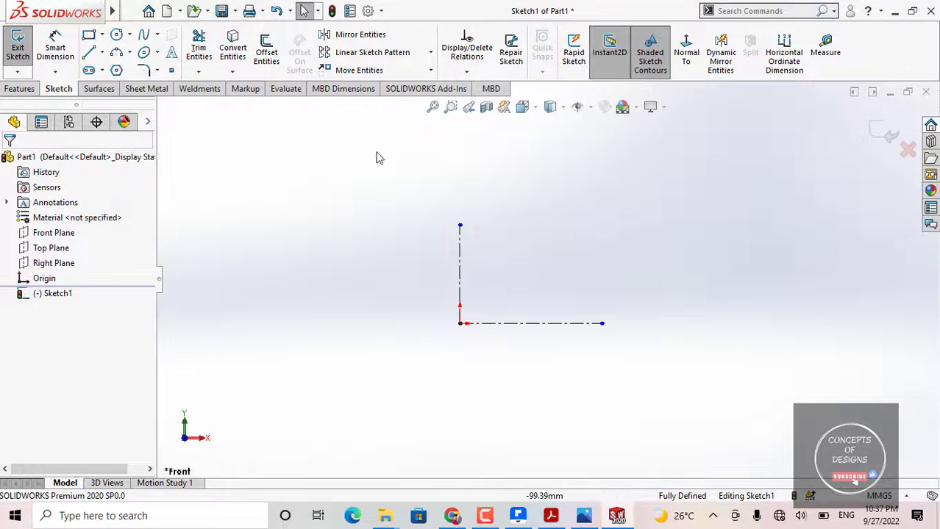
{"action": "left_click", "coordinate": [116, 35]}
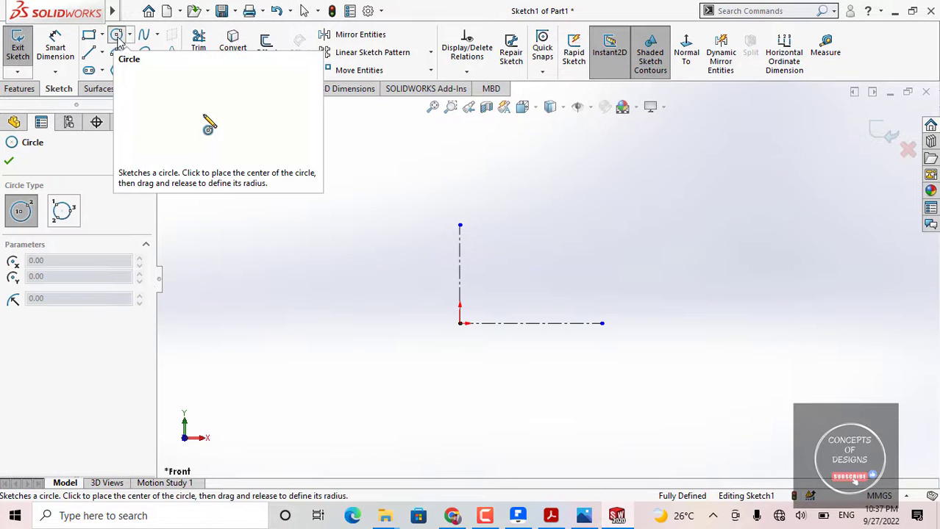
{"action": "left_click", "coordinate": [460, 323]}
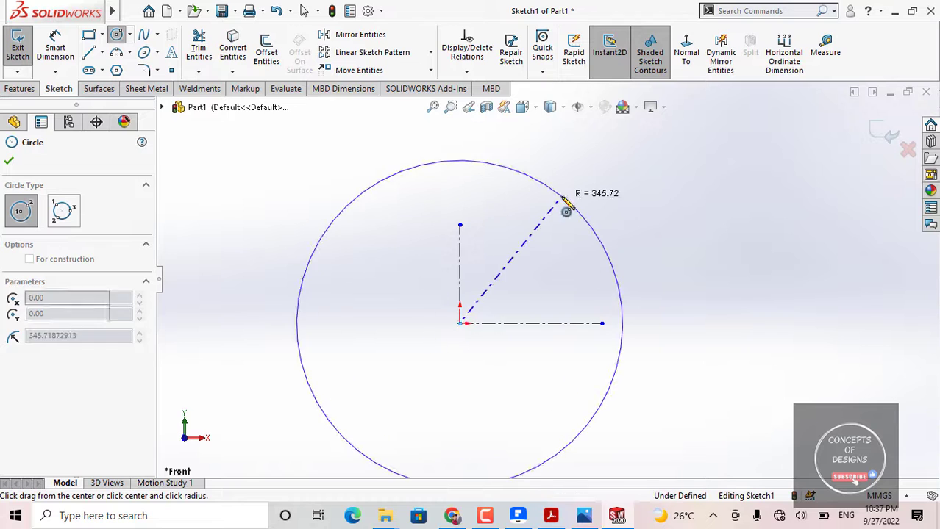
{"action": "left_click", "coordinate": [574, 212]}
{"action": "scroll", "coordinate": [537, 252], "scroll_direction": "up", "scroll_amount": 2}
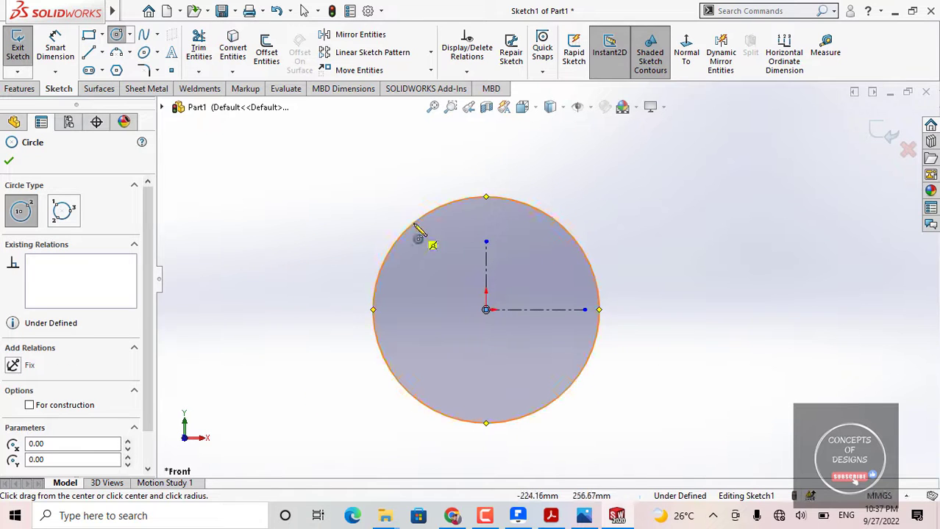
Step: Dimension the origin-centered circle's diameter as 92 mm
{"action": "left_click", "coordinate": [55, 46]}
{"action": "left_click", "coordinate": [535, 212]}
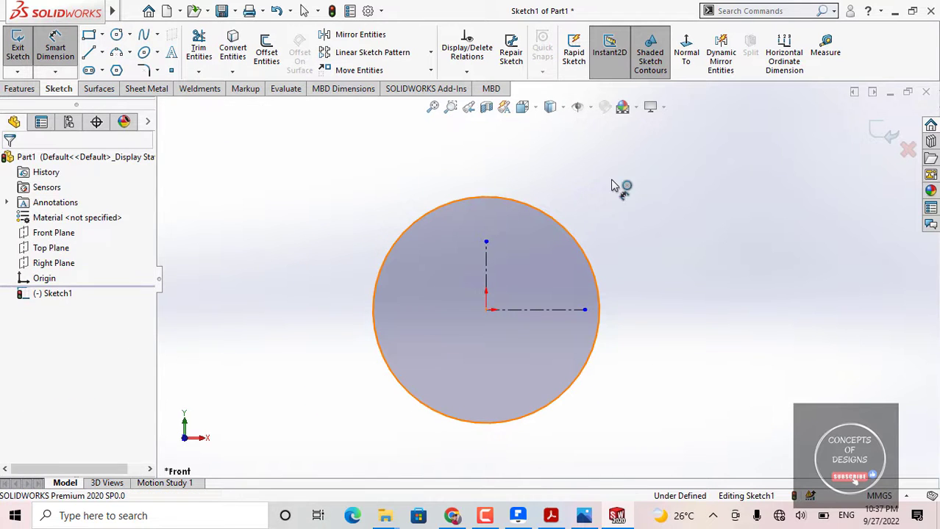
{"action": "left_click", "coordinate": [618, 239]}
{"action": "type", "text": "80"}
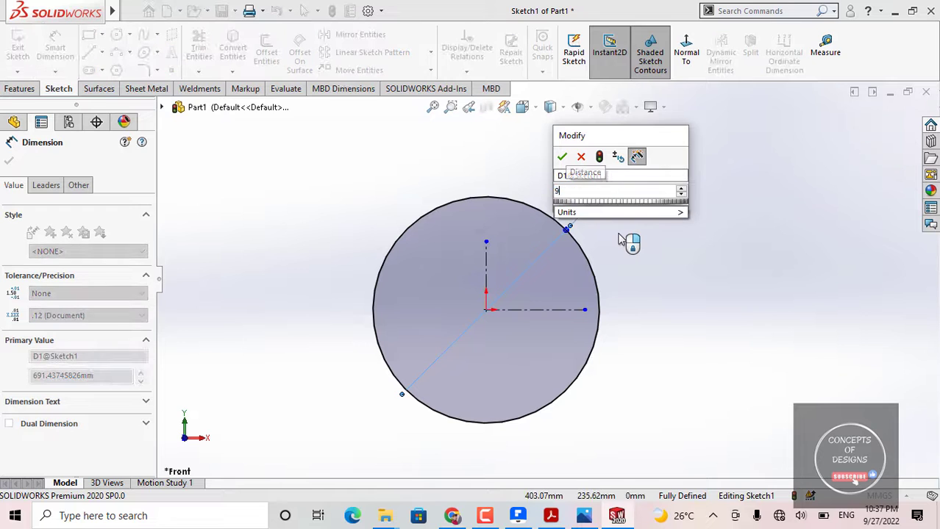
{"action": "key", "text": "Return"}
{"action": "scroll", "coordinate": [515, 230], "scroll_direction": "up", "scroll_amount": 2}
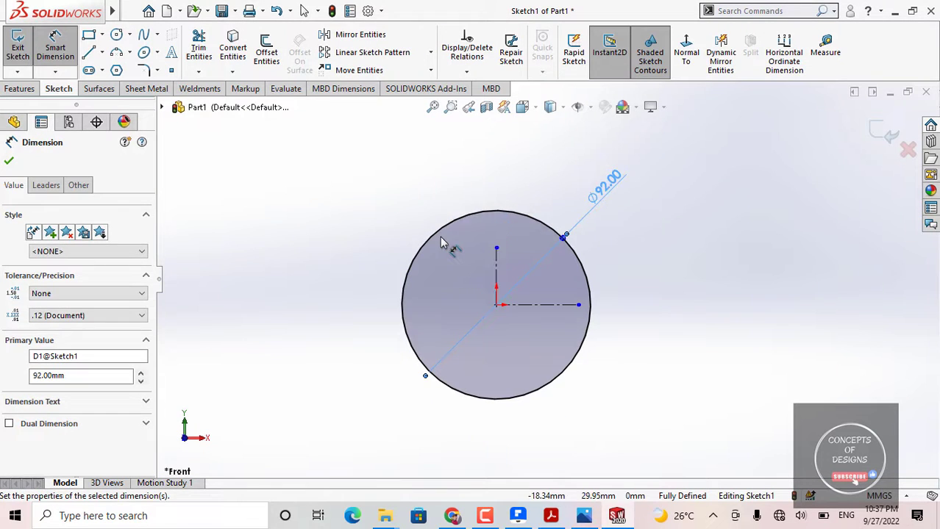
{"action": "left_click", "coordinate": [362, 220]}
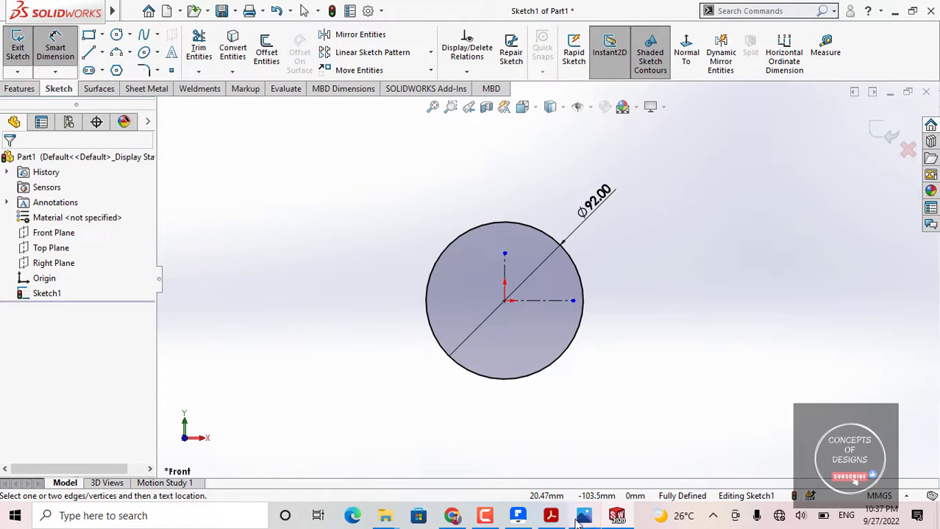
Step: Check the lug details in the PDF, then draw concentric circles with radii about 11 and 5 mm above and right of the large circle
{"action": "left_click", "coordinate": [550, 516]}
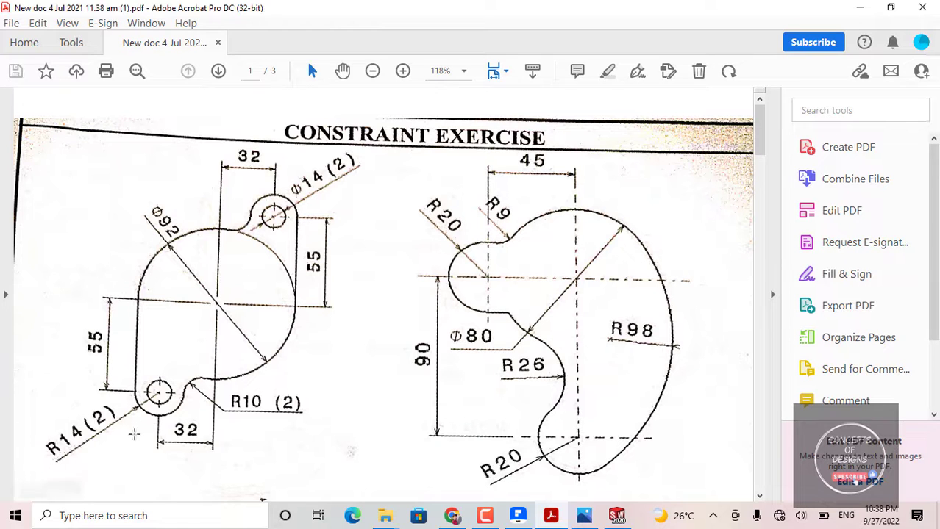
{"action": "left_click", "coordinate": [618, 517]}
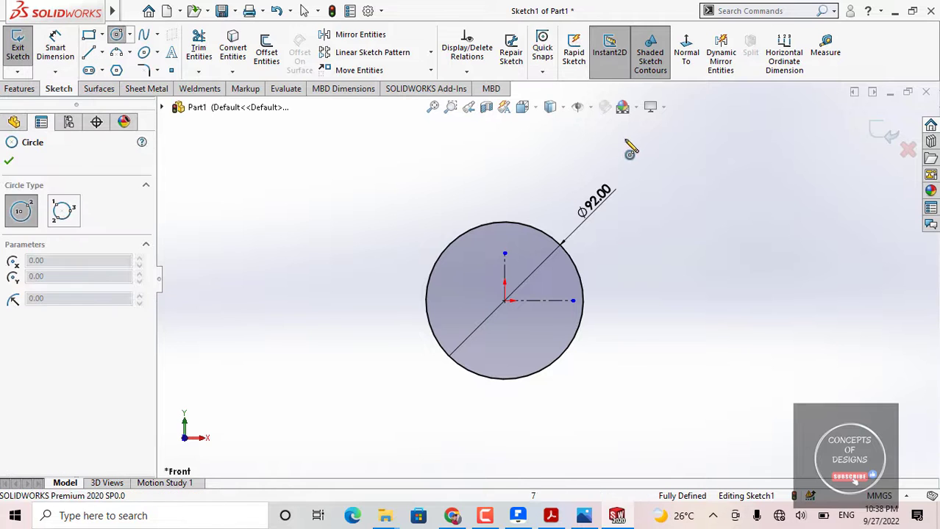
{"action": "scroll", "coordinate": [632, 146], "scroll_direction": "down", "scroll_amount": 3}
{"action": "left_click", "coordinate": [492, 262]}
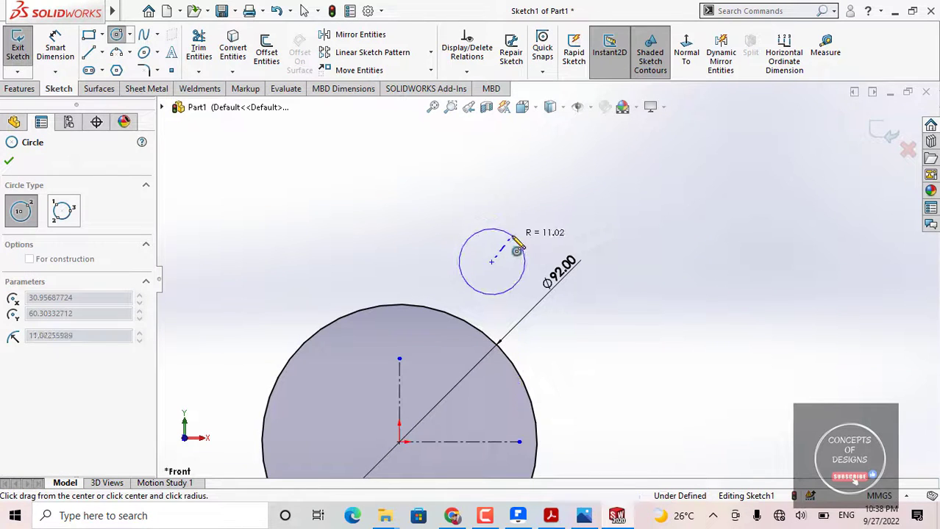
{"action": "left_click", "coordinate": [459, 262]}
{"action": "left_click", "coordinate": [492, 262]}
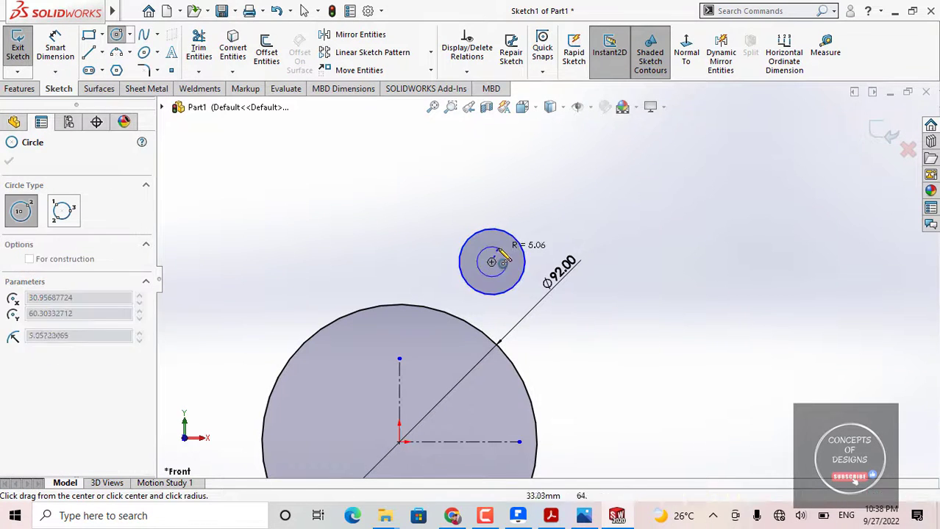
{"action": "left_click", "coordinate": [498, 249]}
{"action": "key", "text": "Escape"}
{"action": "scroll", "coordinate": [506, 282], "scroll_direction": "up", "scroll_amount": 3}
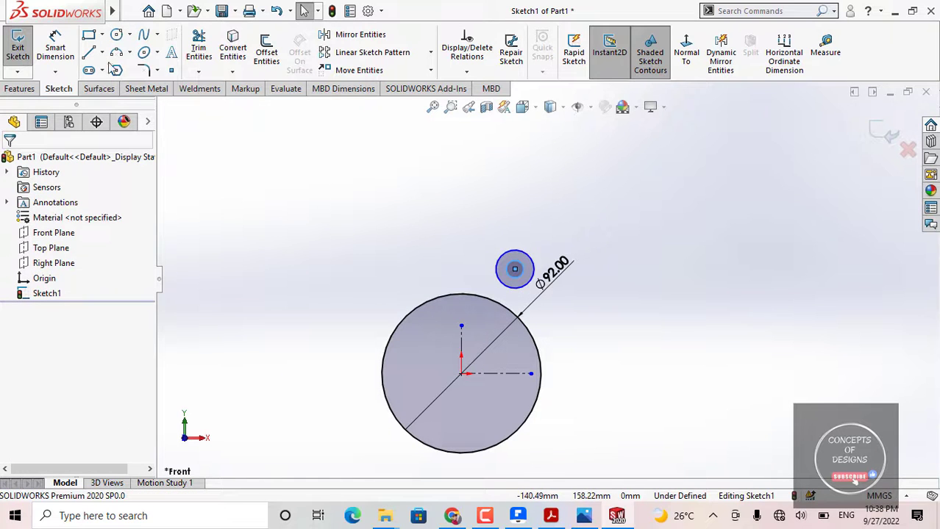
Step: Draw two concentric circles about 41 mm and 25 mm in diameter below and to the left of the large circle
{"action": "key", "text": "space"}
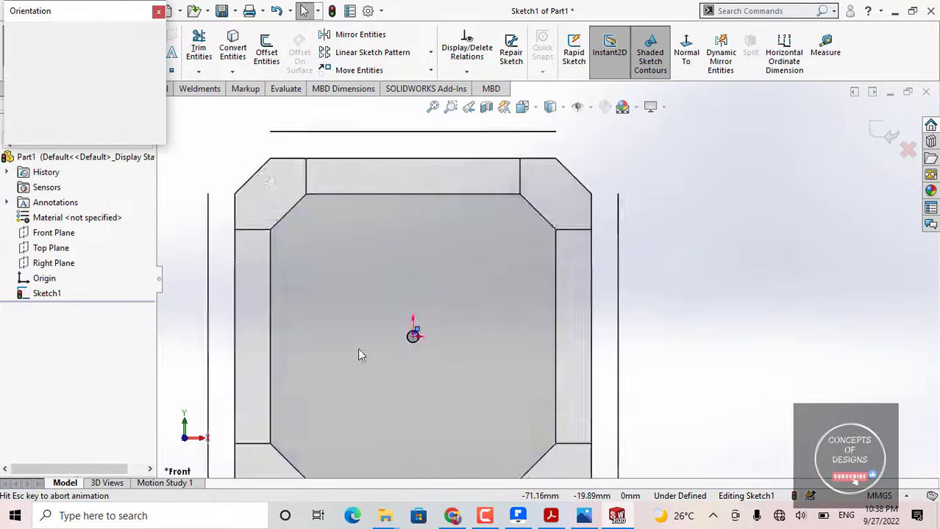
{"action": "left_click", "coordinate": [359, 349]}
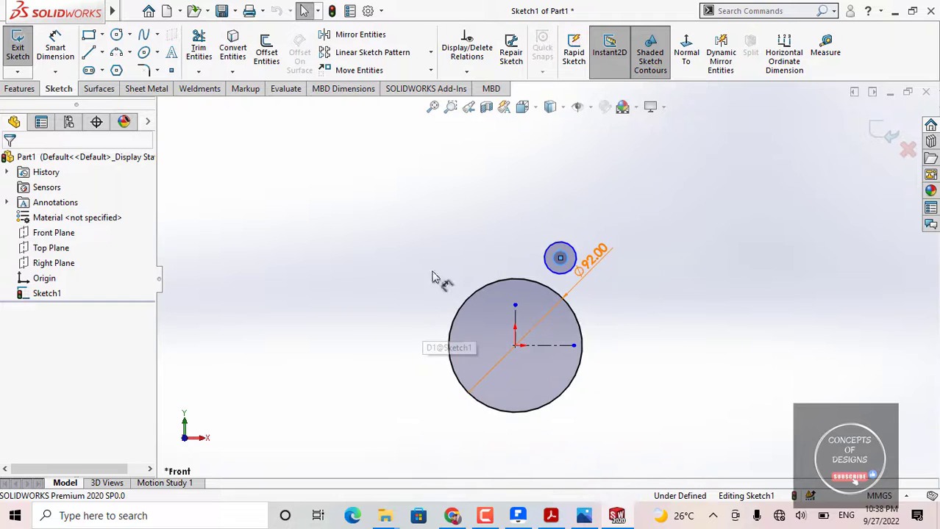
{"action": "left_click", "coordinate": [116, 35]}
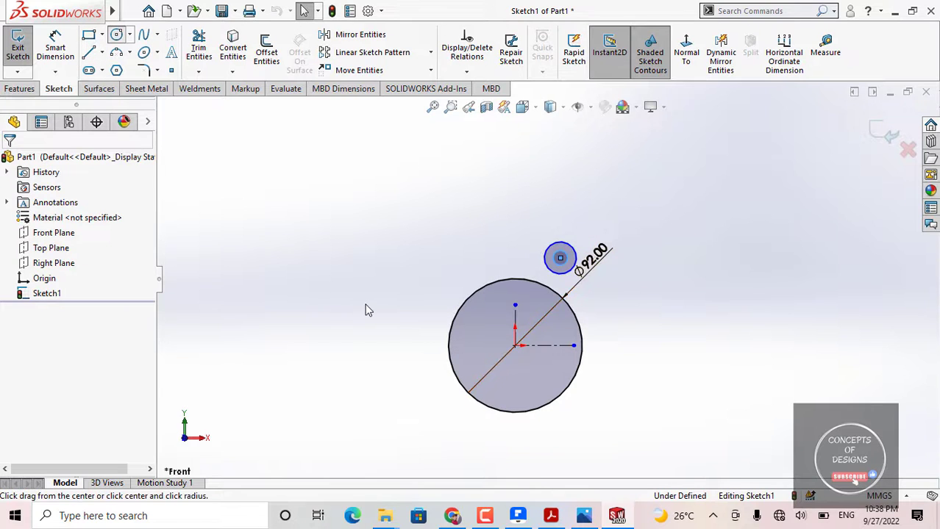
{"action": "left_click", "coordinate": [408, 419]}
{"action": "left_click", "coordinate": [427, 439]}
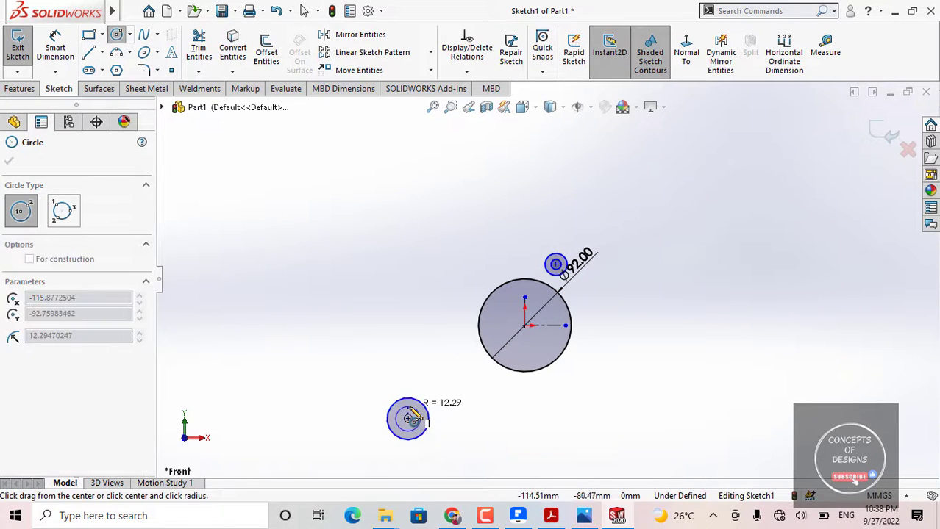
{"action": "key", "text": "Escape"}
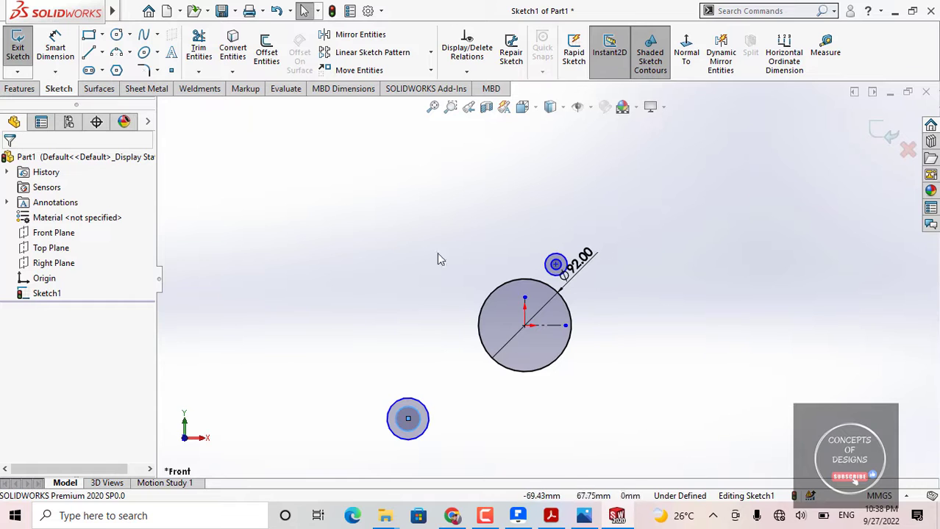
Step: Dimension the upper-right concentric circles with diameters of 14 mm for the inner and 28 mm for the outer circle
{"action": "left_click", "coordinate": [55, 60]}
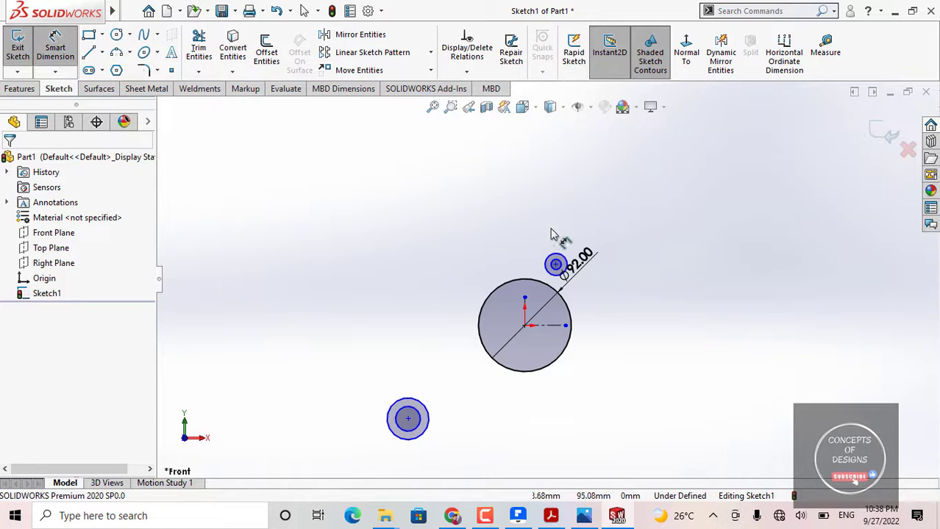
{"action": "scroll", "coordinate": [554, 235], "scroll_direction": "down", "scroll_amount": 3}
{"action": "left_click", "coordinate": [562, 308]}
{"action": "left_click", "coordinate": [623, 245]}
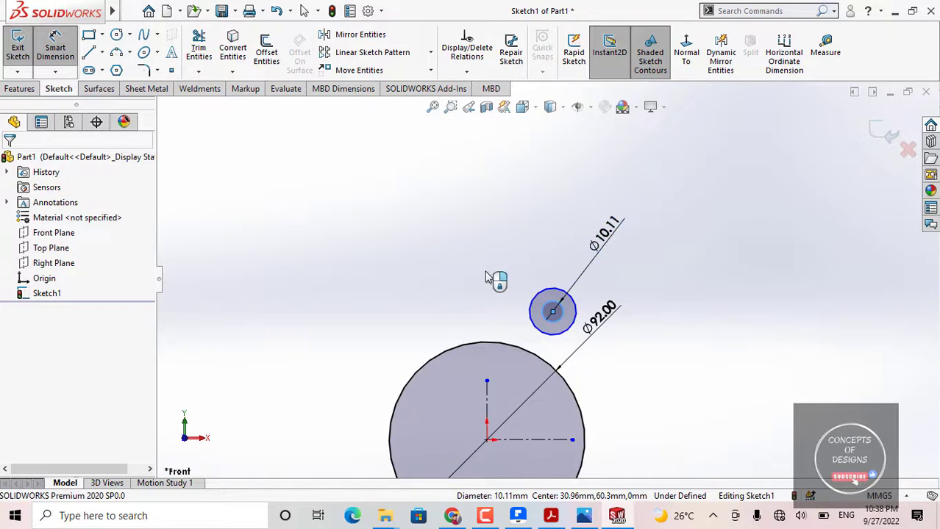
{"action": "type", "text": "14"}
{"action": "key", "text": "Return"}
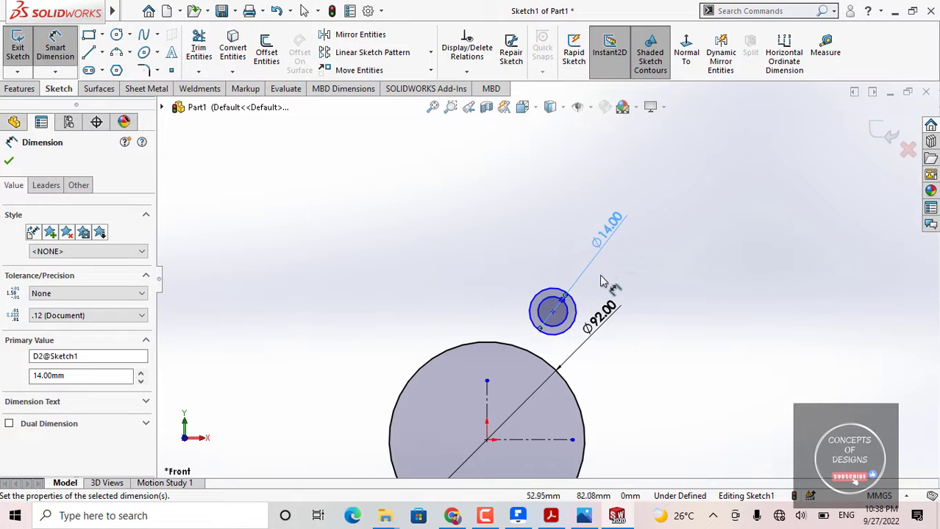
{"action": "left_click", "coordinate": [574, 306]}
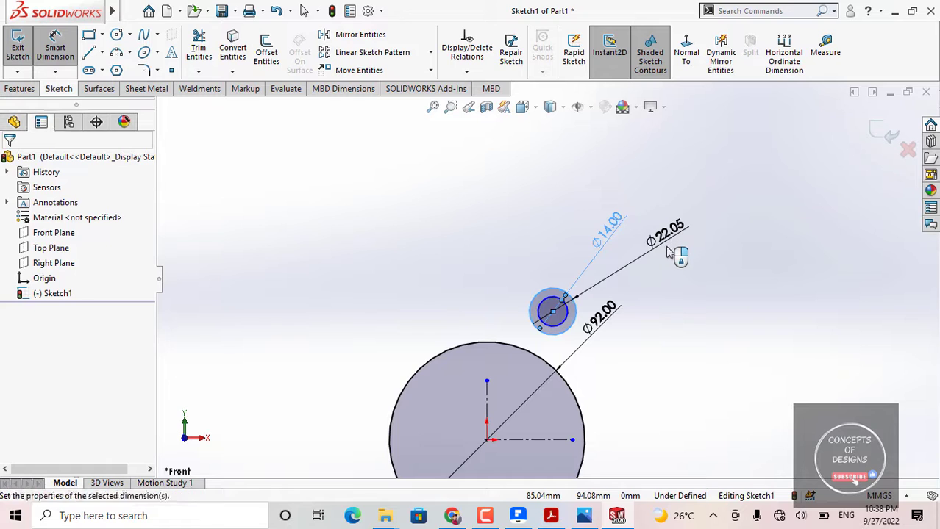
{"action": "left_click", "coordinate": [668, 252]}
{"action": "type", "text": "28"}
{"action": "key", "text": "Return"}
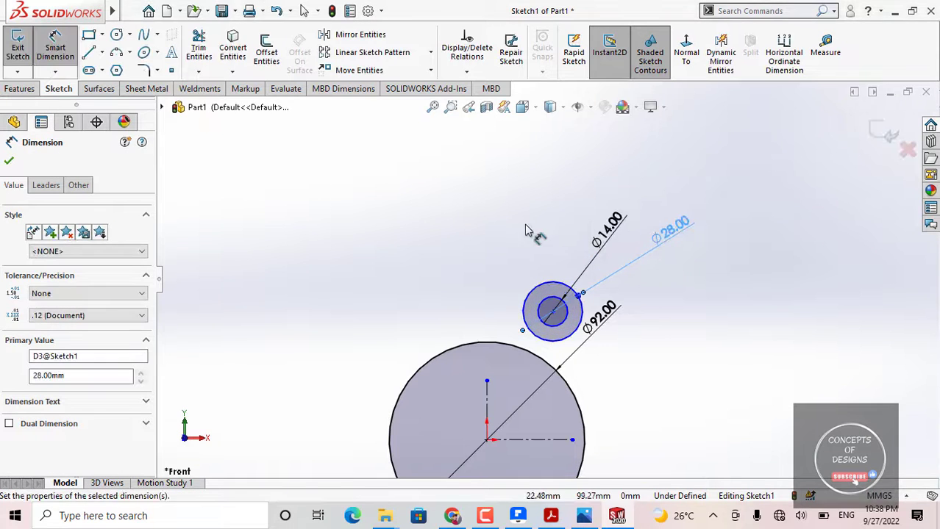
Step: Dimension the lower-left concentric circles with diameters of 14 mm for the inner and 28 mm for the outer circle
{"action": "scroll", "coordinate": [524, 228], "scroll_direction": "up", "scroll_amount": 5}
{"action": "left_click", "coordinate": [459, 402]}
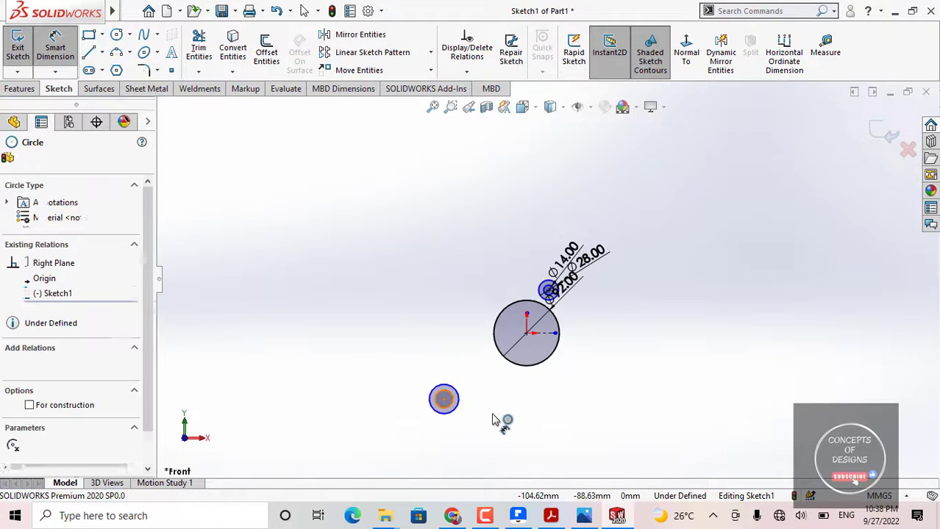
{"action": "left_click", "coordinate": [511, 418]}
{"action": "type", "text": "14"}
{"action": "key", "text": "Return"}
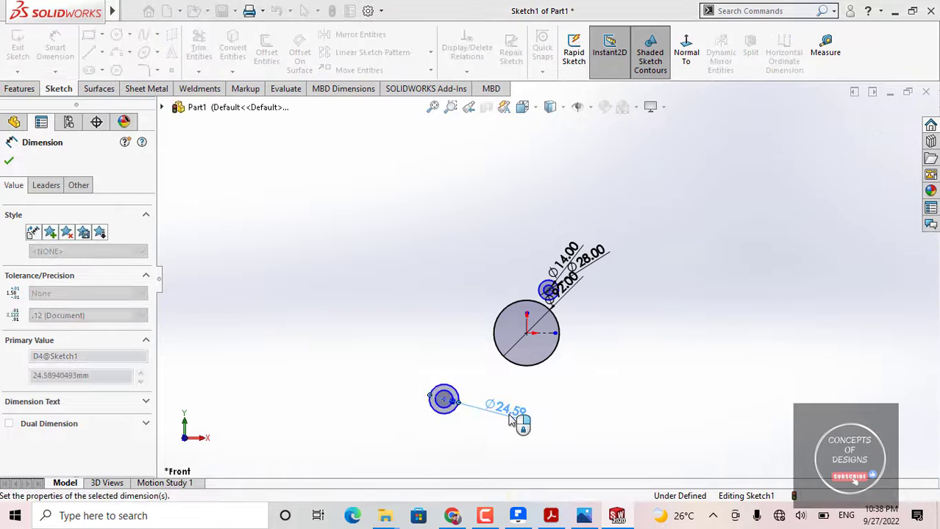
{"action": "left_click", "coordinate": [451, 409]}
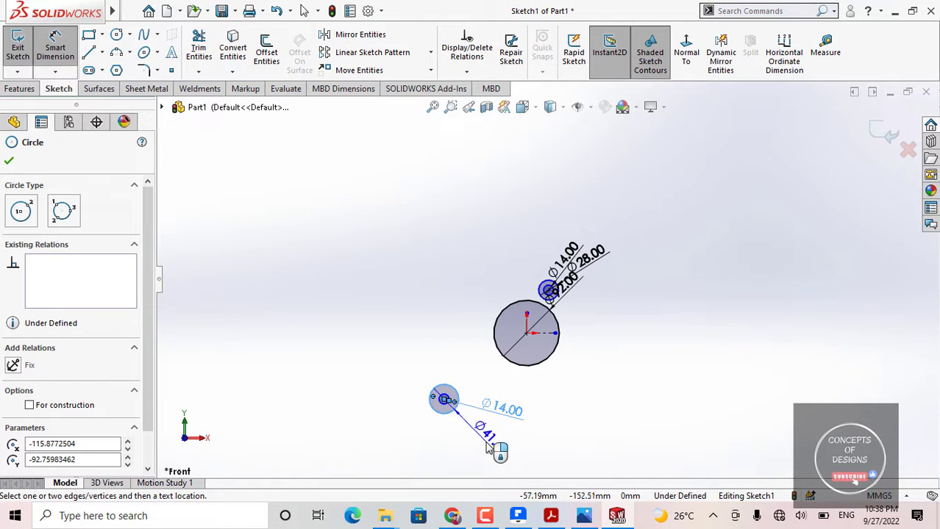
{"action": "left_click", "coordinate": [479, 446]}
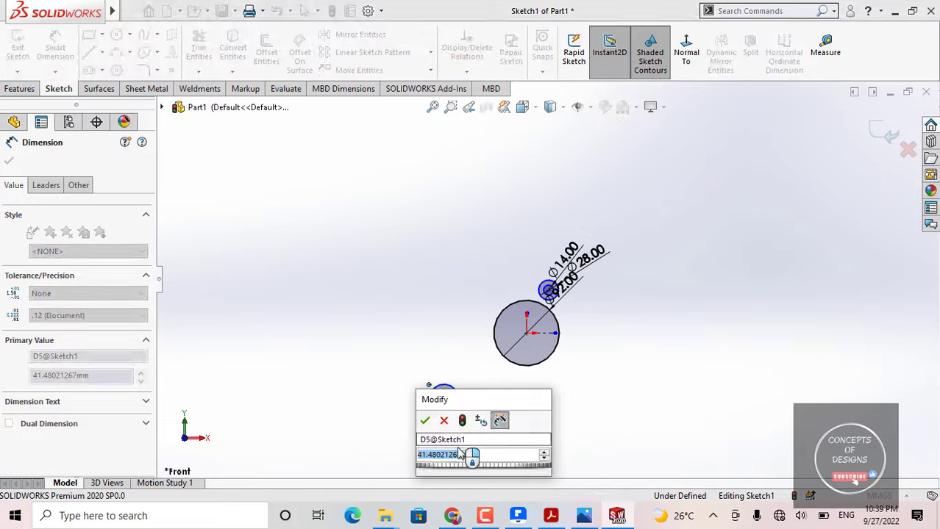
{"action": "type", "text": "28"}
{"action": "key", "text": "Return"}
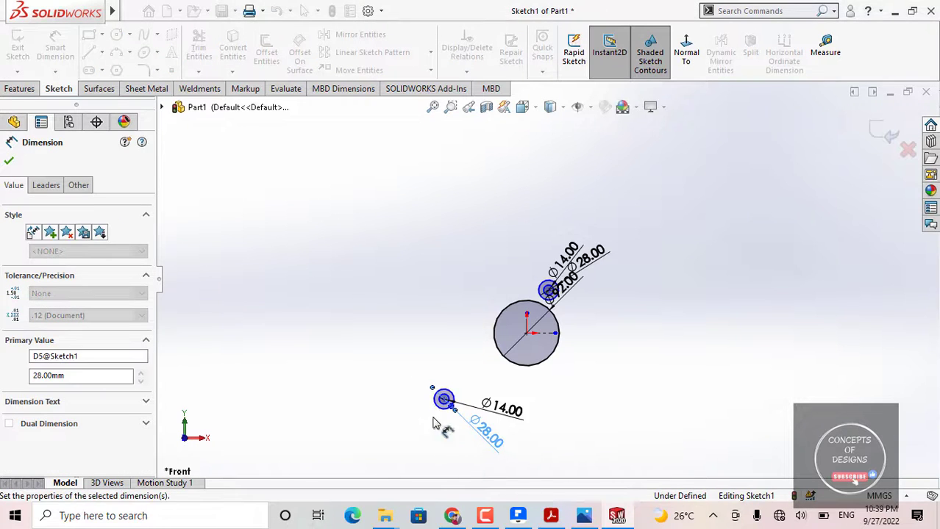
{"action": "key", "text": "Escape"}
Step: Move the lower-left concentric circles closer to the large circle, with their center at about X -68.6, Y -44.4 mm
{"action": "scroll", "coordinate": [465, 400], "scroll_direction": "up", "scroll_amount": 1}
{"action": "scroll", "coordinate": [463, 399], "scroll_direction": "up", "scroll_amount": 1}
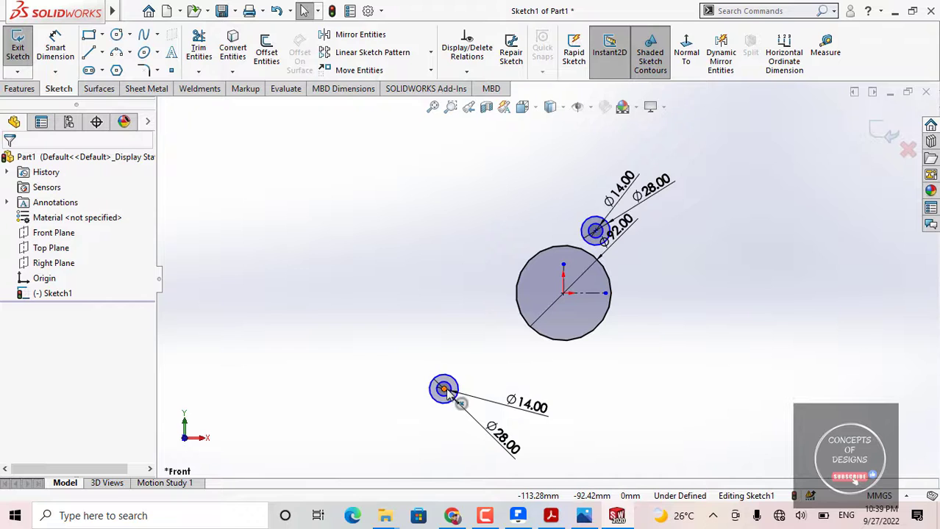
{"action": "left_click_drag", "start_coordinate": [444, 389], "coordinate": [492, 339]}
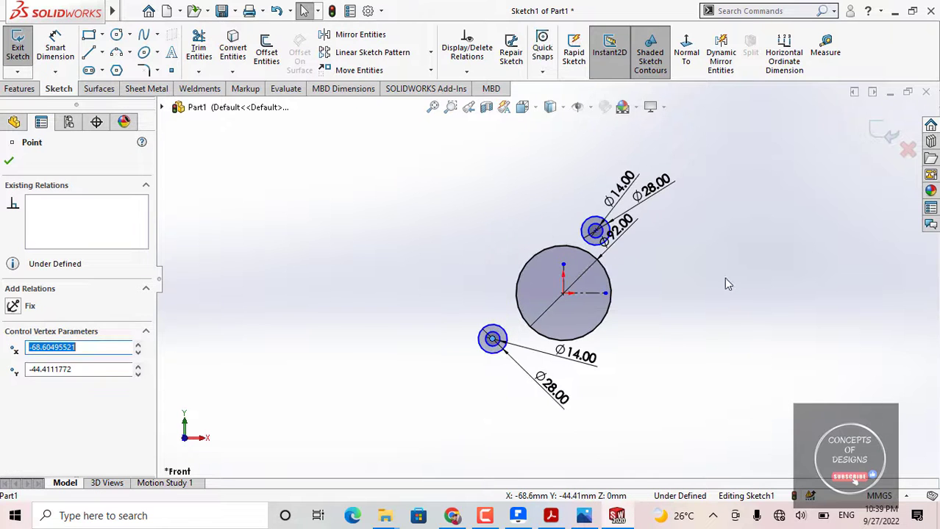
{"action": "left_click", "coordinate": [719, 284]}
Step: Dimension the vertical distance from the horizontal centerline to the center of the upper-right concentric circles as 55 mm
{"action": "scroll", "coordinate": [714, 283], "scroll_direction": "up", "scroll_amount": 3}
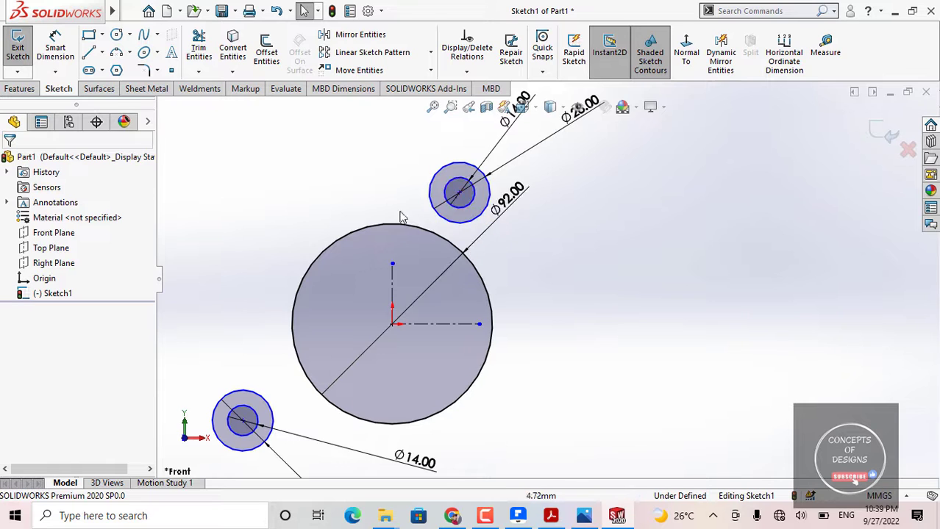
{"action": "scroll", "coordinate": [468, 209], "scroll_direction": "down", "scroll_amount": 2}
{"action": "key", "text": "d"}
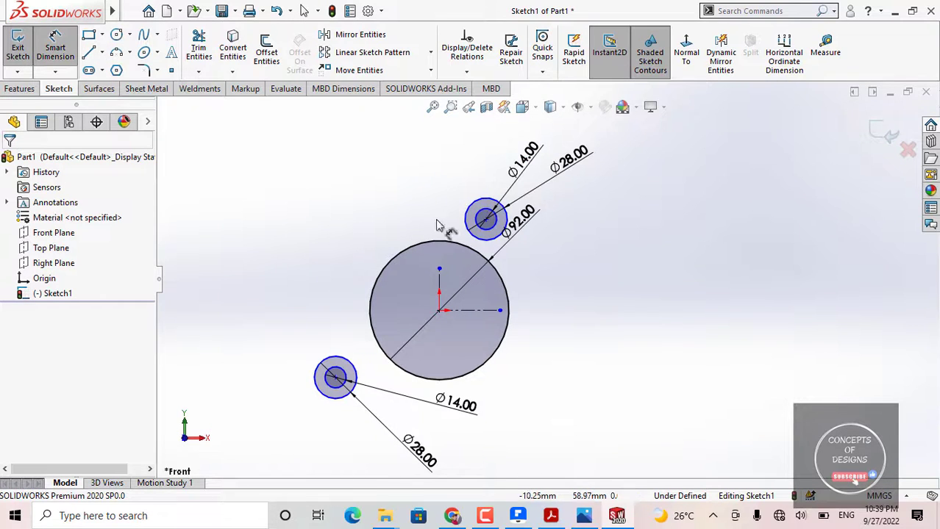
{"action": "scroll", "coordinate": [500, 229], "scroll_direction": "up", "scroll_amount": 2}
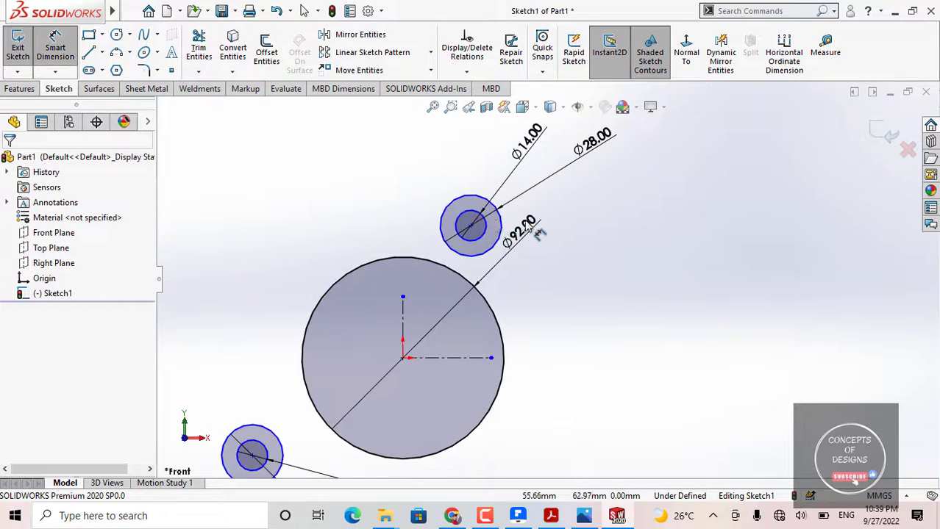
{"action": "left_click", "coordinate": [465, 358]}
{"action": "left_click", "coordinate": [575, 321]}
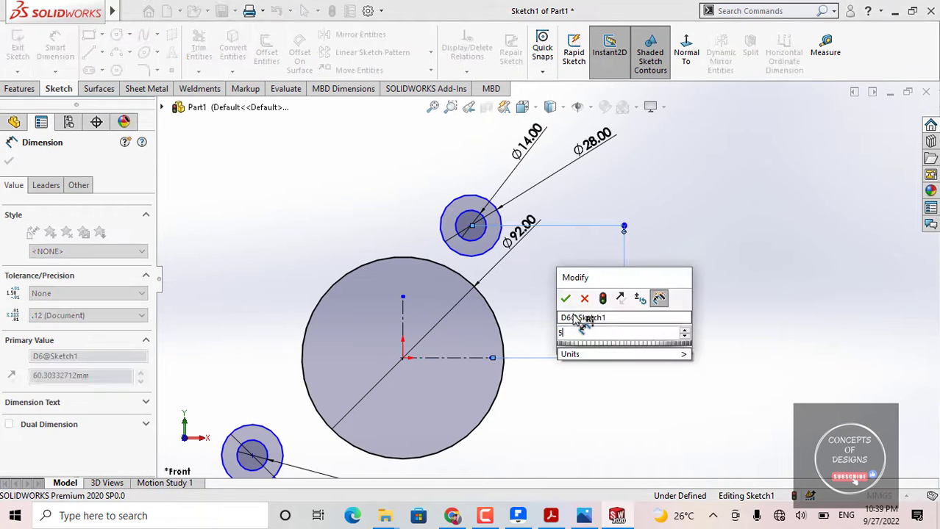
{"action": "type", "text": "55"}
{"action": "key", "text": "Return"}
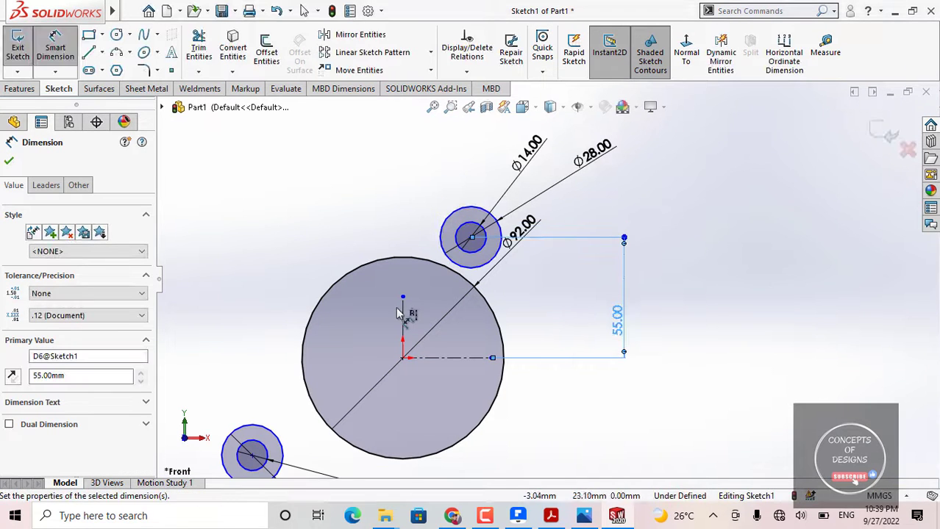
Step: Dimension the horizontal distance from the vertical centerline to the center of the upper-right concentric circles as 32 mm
{"action": "left_click", "coordinate": [402, 316]}
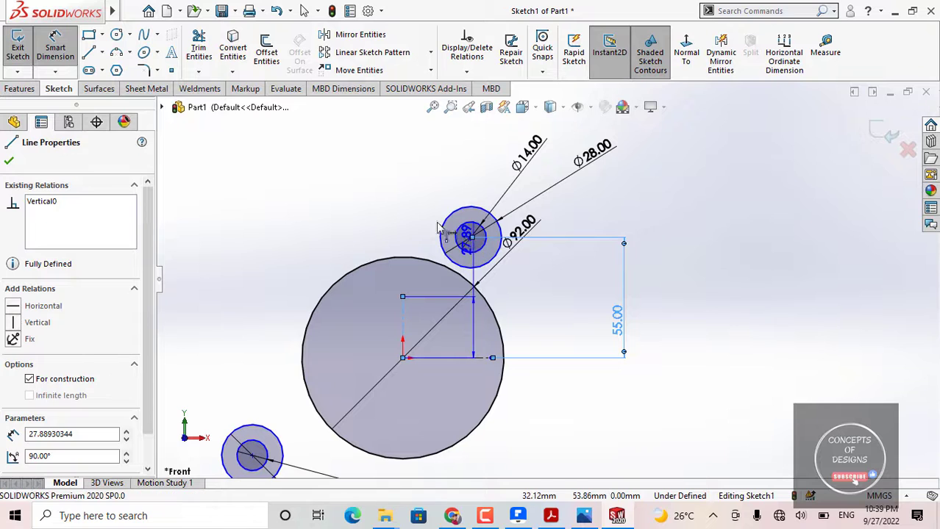
{"action": "left_click", "coordinate": [471, 237]}
{"action": "left_click", "coordinate": [415, 211]}
{"action": "type", "text": "32"}
{"action": "key", "text": "Return"}
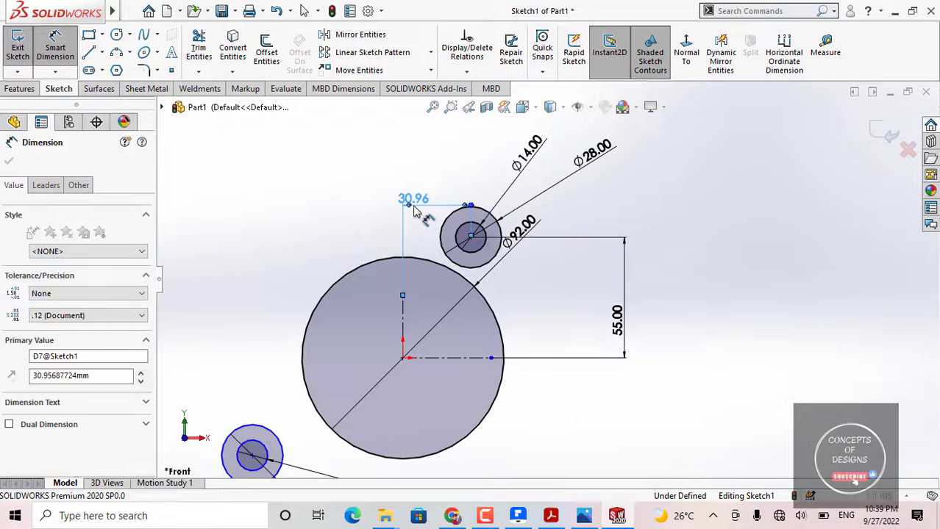
{"action": "left_click", "coordinate": [603, 239]}
{"action": "scroll", "coordinate": [553, 265], "scroll_direction": "up", "scroll_amount": 1}
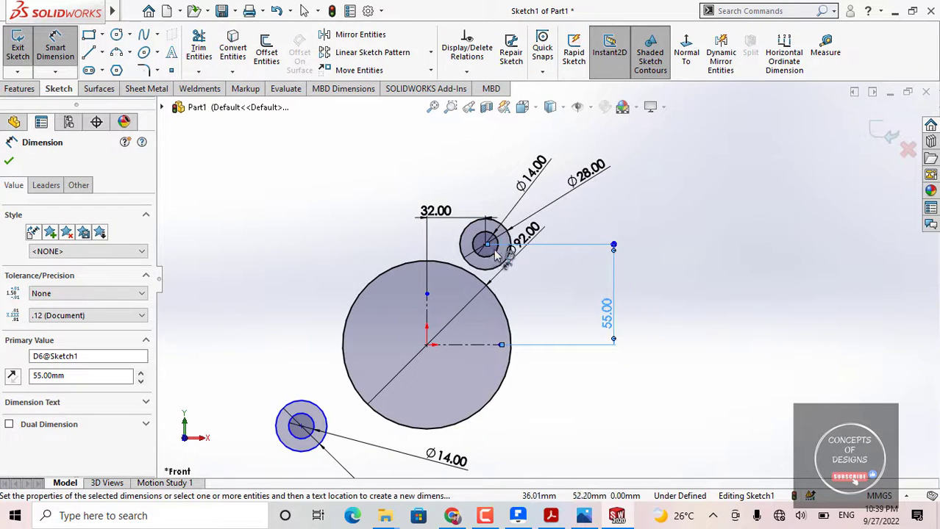
Step: Dimension the horizontal distance from the vertical centerline to the center of the lower-left concentric circles as 32 mm
{"action": "scroll", "coordinate": [497, 254], "scroll_direction": "up", "scroll_amount": 3}
{"action": "left_click", "coordinate": [404, 366]}
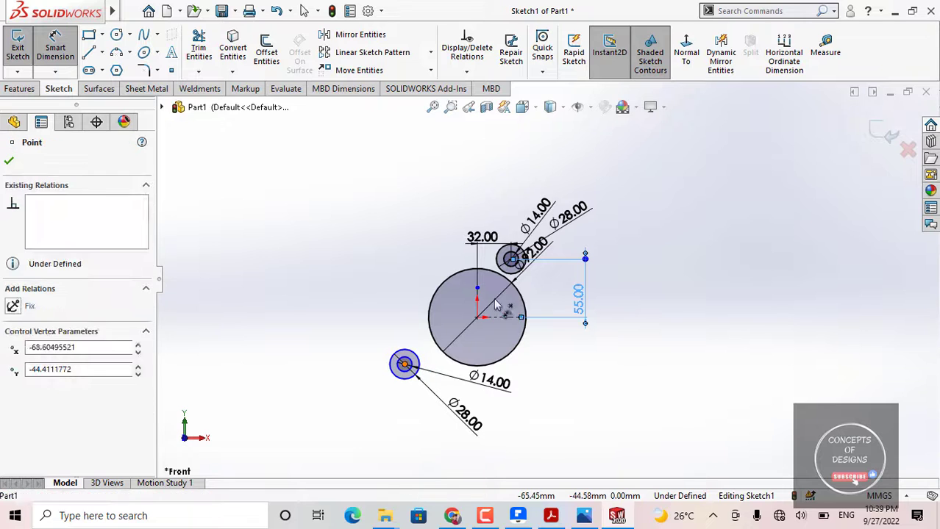
{"action": "left_click", "coordinate": [477, 303]}
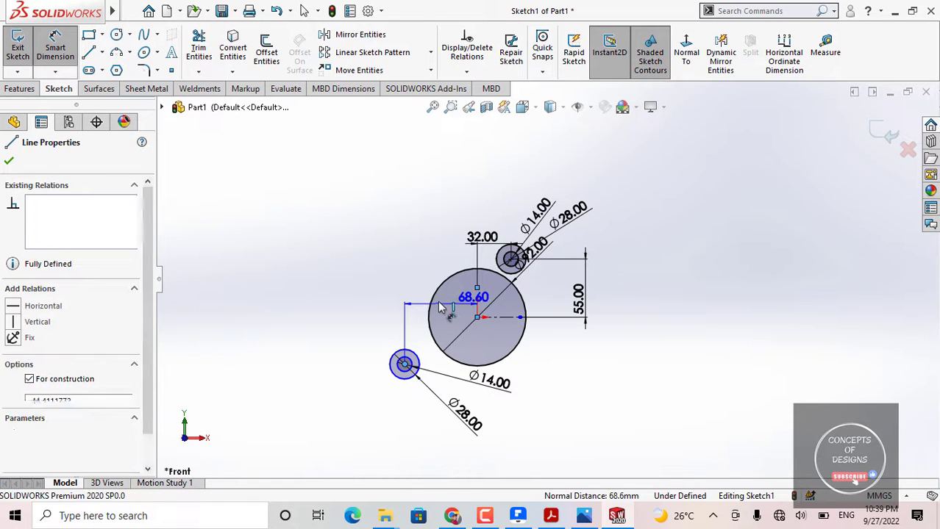
{"action": "left_click", "coordinate": [416, 268]}
{"action": "type", "text": "32"}
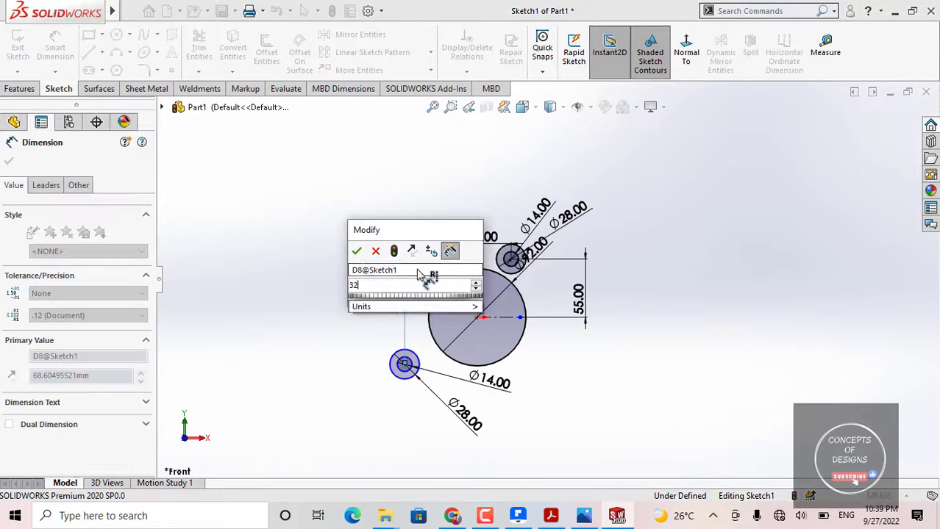
{"action": "key", "text": "Return"}
{"action": "scroll", "coordinate": [456, 360], "scroll_direction": "down", "scroll_amount": 4}
{"action": "scroll", "coordinate": [458, 358], "scroll_direction": "down", "scroll_amount": 2}
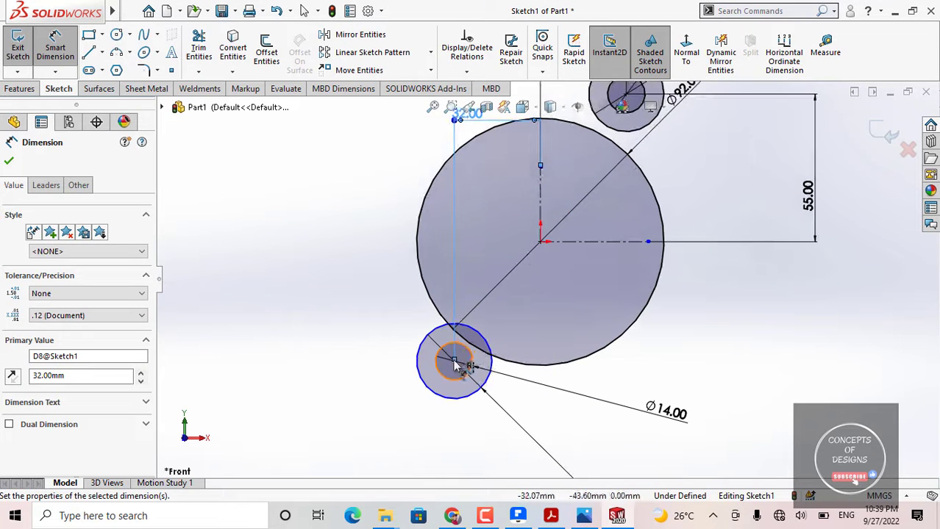
{"action": "key", "text": "Escape"}
{"action": "left_click_drag", "start_coordinate": [604, 242], "coordinate": [639, 354]}
{"action": "scroll", "coordinate": [604, 294], "scroll_direction": "up", "scroll_amount": 4}
{"action": "left_click", "coordinate": [690, 342]}
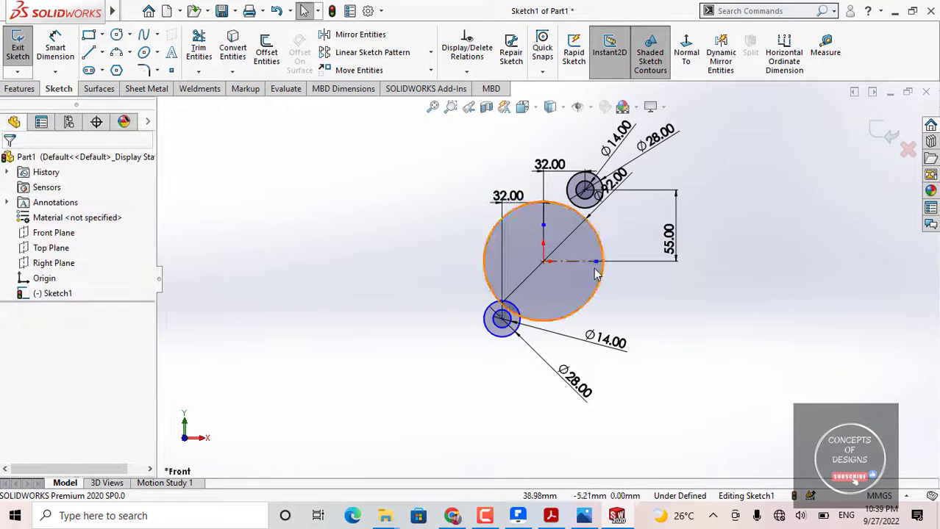
Step: Dimension the vertical distance from the large circle's center to the center of the lower-left concentric circles as 55 mm
{"action": "scroll", "coordinate": [598, 266], "scroll_direction": "down", "scroll_amount": 3}
{"action": "left_click", "coordinate": [59, 46]}
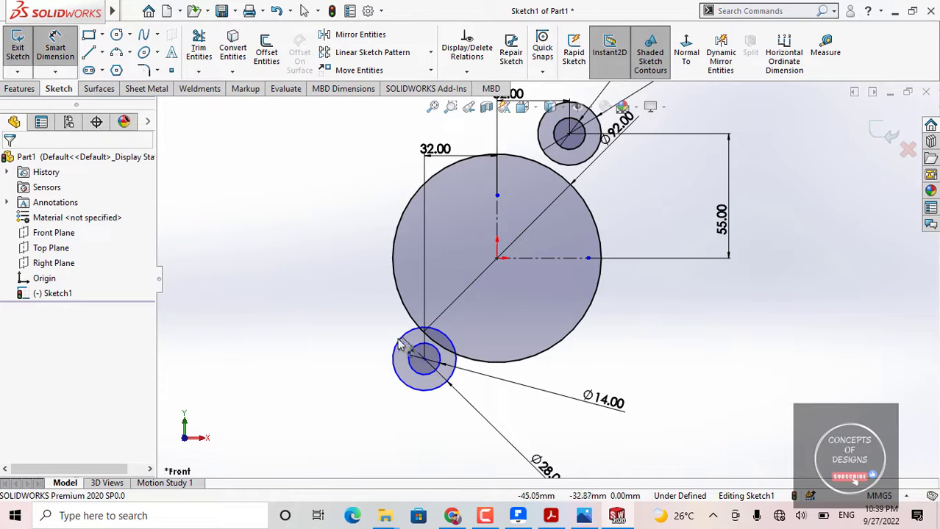
{"action": "left_click", "coordinate": [424, 360]}
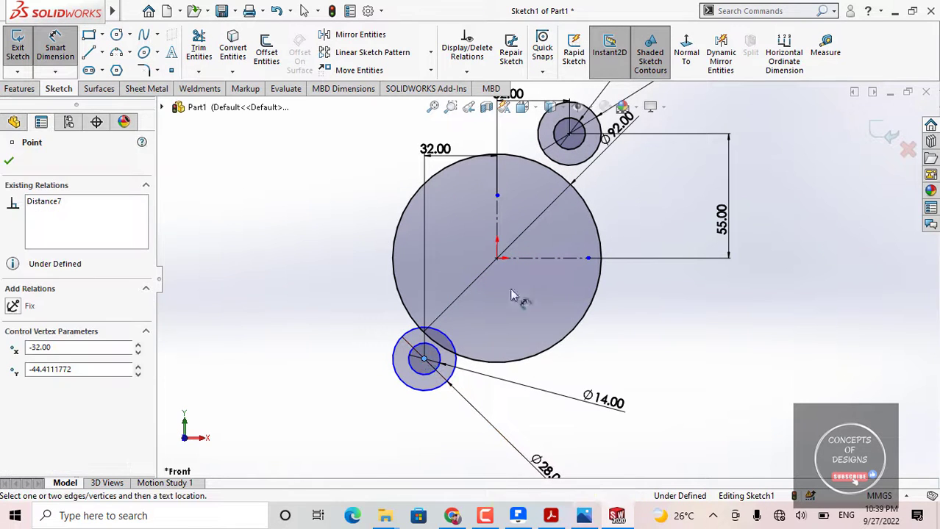
{"action": "left_click", "coordinate": [423, 258]}
{"action": "left_click", "coordinate": [328, 290]}
{"action": "type", "text": "55"}
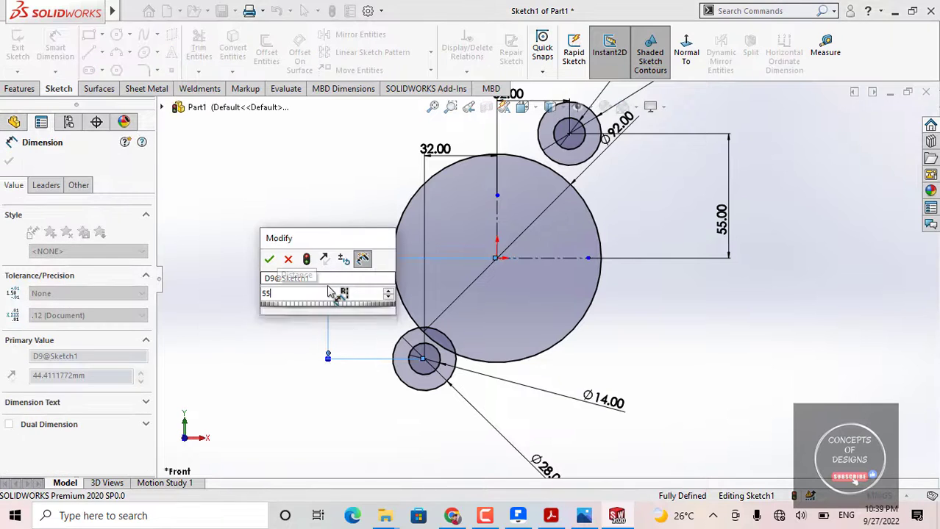
{"action": "key", "text": "Return"}
{"action": "left_click", "coordinate": [708, 324]}
{"action": "key", "text": "f"}
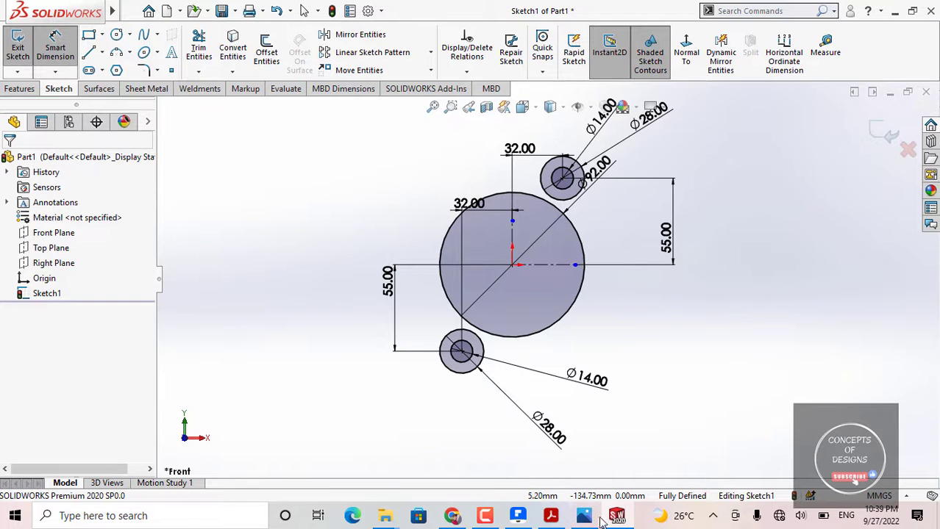
Step: Check the exercise drawing in Adobe Acrobat, and back in SOLIDWORKS draw a vertical line about 66 mm long just left of the circles
{"action": "left_click", "coordinate": [551, 516]}
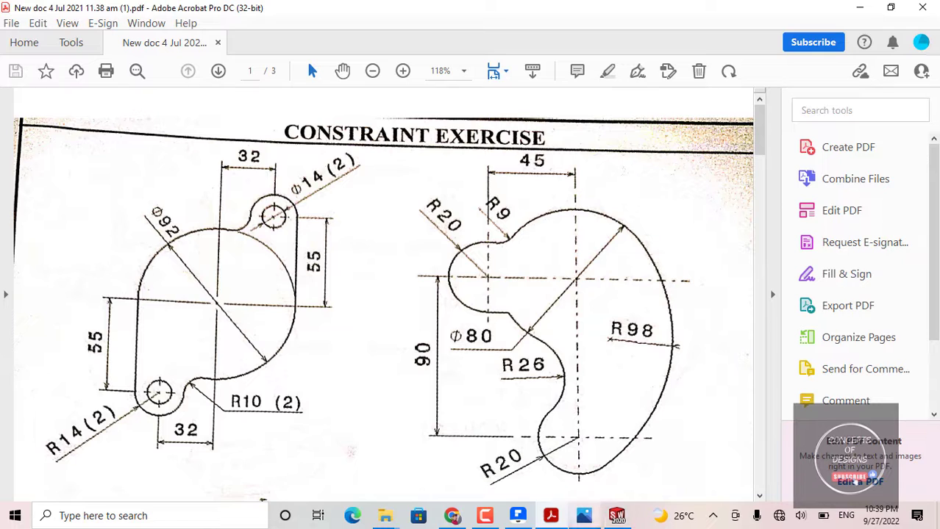
{"action": "key", "text": "alt+Tab"}
{"action": "left_click", "coordinate": [89, 53]}
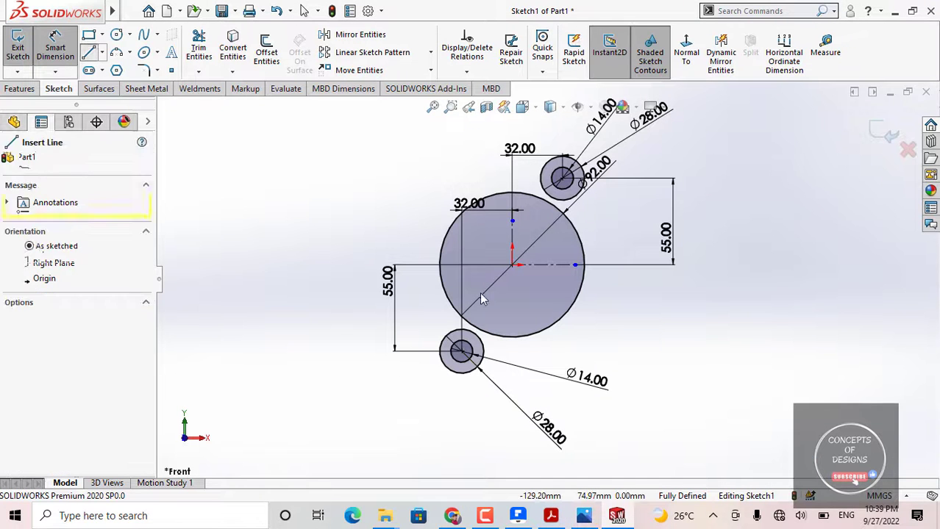
{"action": "scroll", "coordinate": [458, 342], "scroll_direction": "down", "scroll_amount": 3}
{"action": "left_click", "coordinate": [405, 227]}
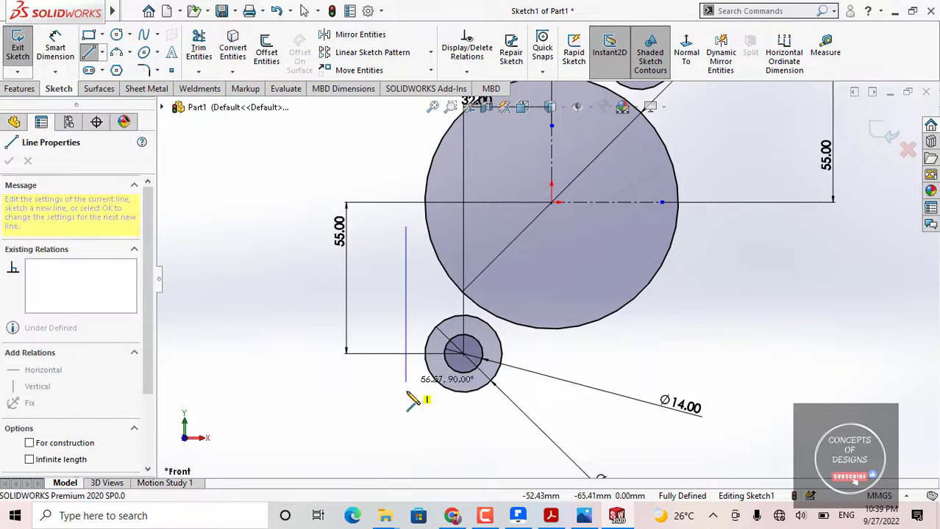
{"action": "left_click", "coordinate": [406, 409]}
{"action": "key", "text": "Escape"}
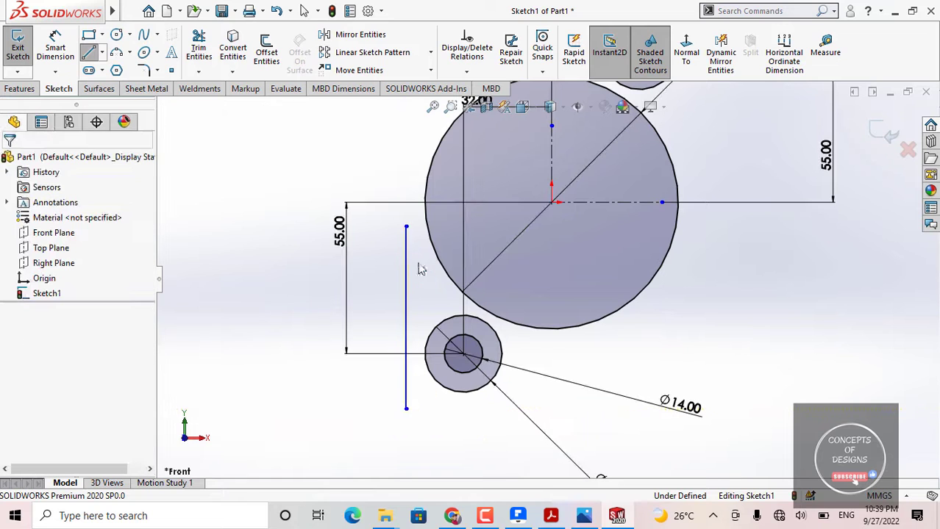
Step: Add a tangent relation between the left vertical line and the 92 mm circle
{"action": "left_click", "coordinate": [405, 267]}
{"action": "left_click", "coordinate": [433, 248], "text": "ctrl"}
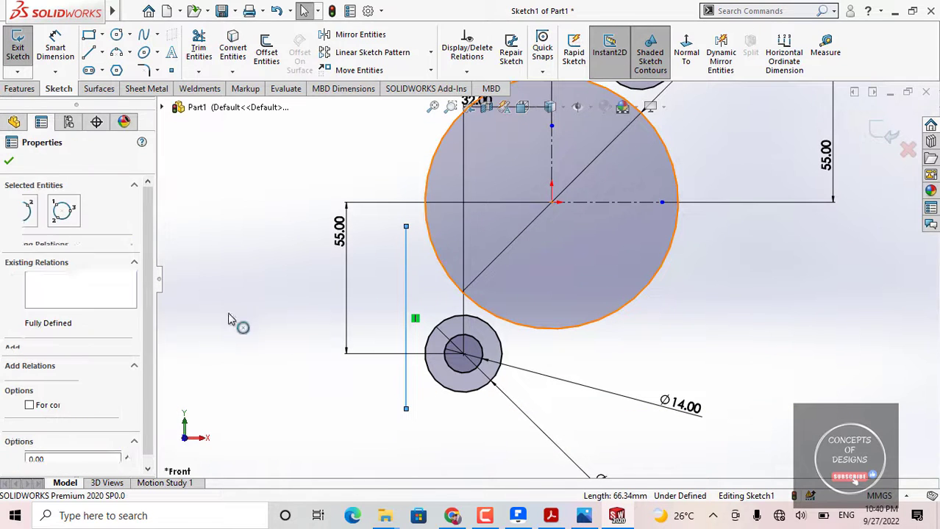
{"action": "left_click", "coordinate": [41, 384]}
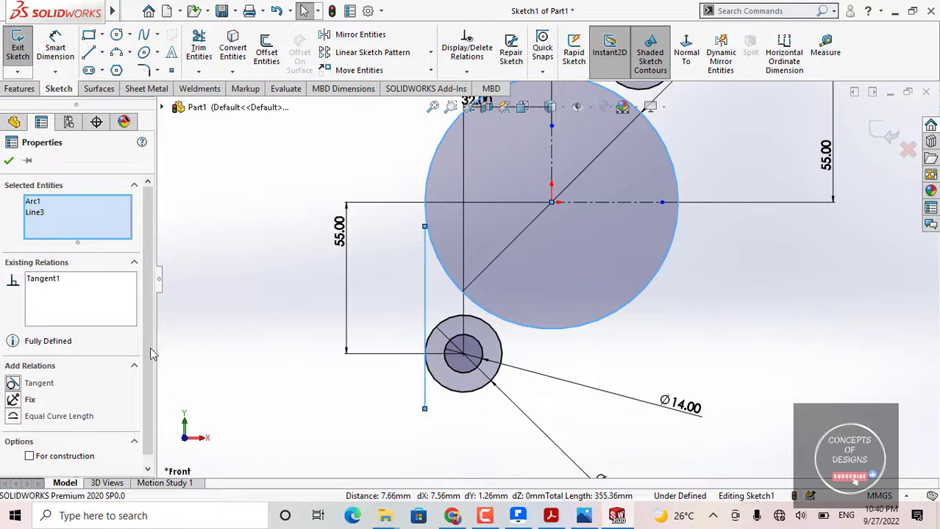
{"action": "left_click", "coordinate": [228, 278]}
{"action": "scroll", "coordinate": [442, 324], "scroll_direction": "down", "scroll_amount": 2}
{"action": "scroll", "coordinate": [471, 162], "scroll_direction": "up", "scroll_amount": 2}
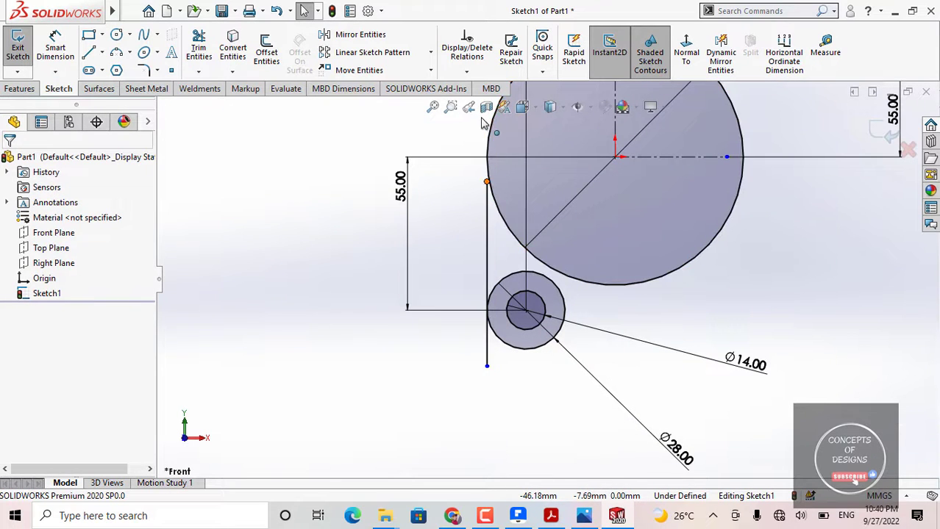
Step: Extend the upper end of the left vertical line to about the height of the large circle's top
{"action": "left_click_drag", "start_coordinate": [487, 182], "coordinate": [487, 115]}
{"action": "scroll", "coordinate": [464, 197], "scroll_direction": "up", "scroll_amount": 3}
{"action": "left_click", "coordinate": [381, 184]}
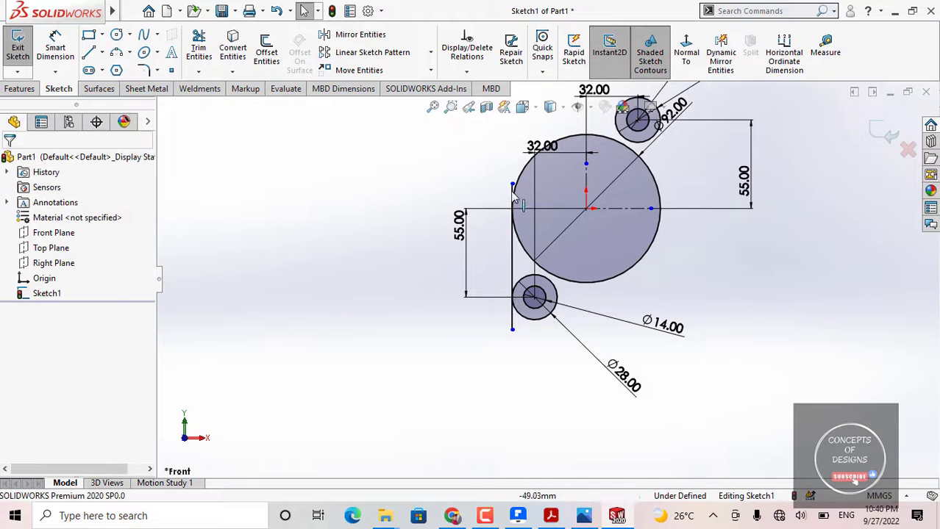
{"action": "left_click_drag", "start_coordinate": [513, 186], "coordinate": [512, 138]}
{"action": "left_click", "coordinate": [389, 270]}
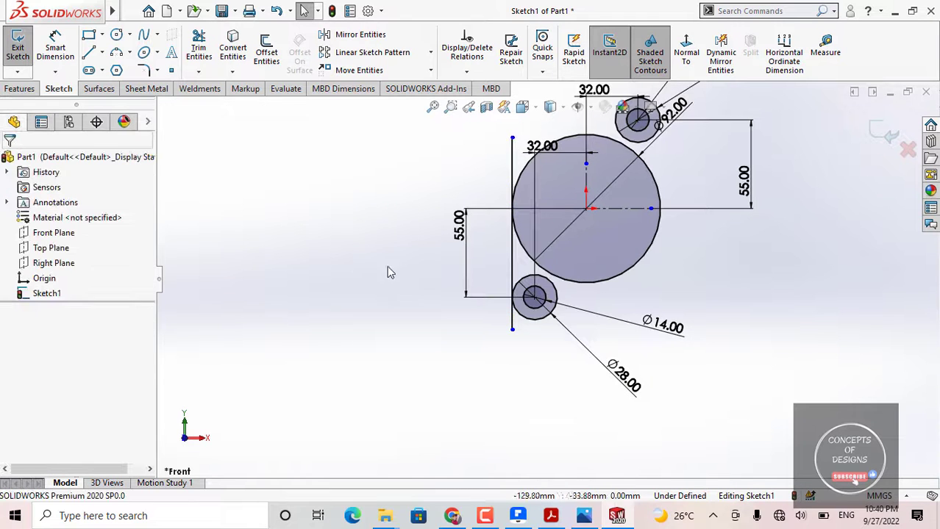
Step: Draw a vertical line about 87 mm long to the right of the upper-right concentric circles
{"action": "middle_click_drag", "start_coordinate": [391, 273], "coordinate": [330, 314], "text": "ctrl"}
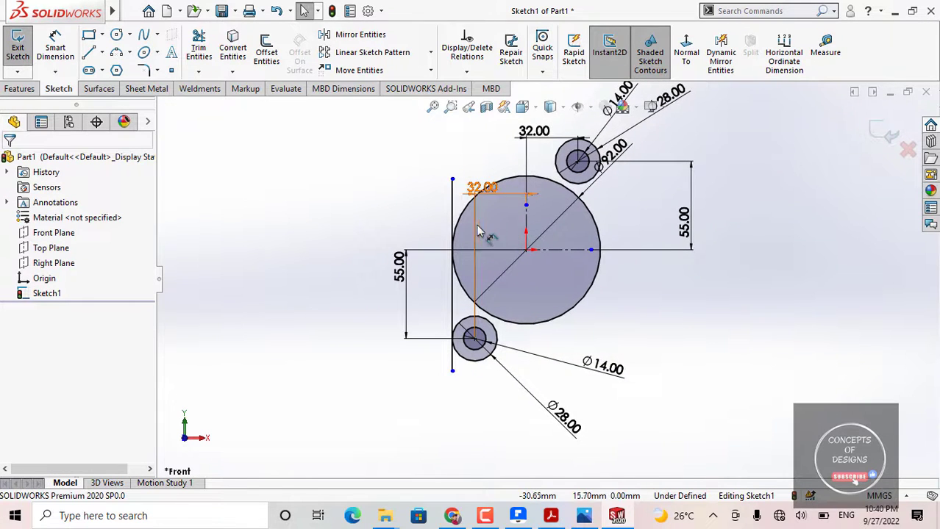
{"action": "scroll", "coordinate": [474, 228], "scroll_direction": "down", "scroll_amount": 3}
{"action": "scroll", "coordinate": [446, 379], "scroll_direction": "up", "scroll_amount": 1}
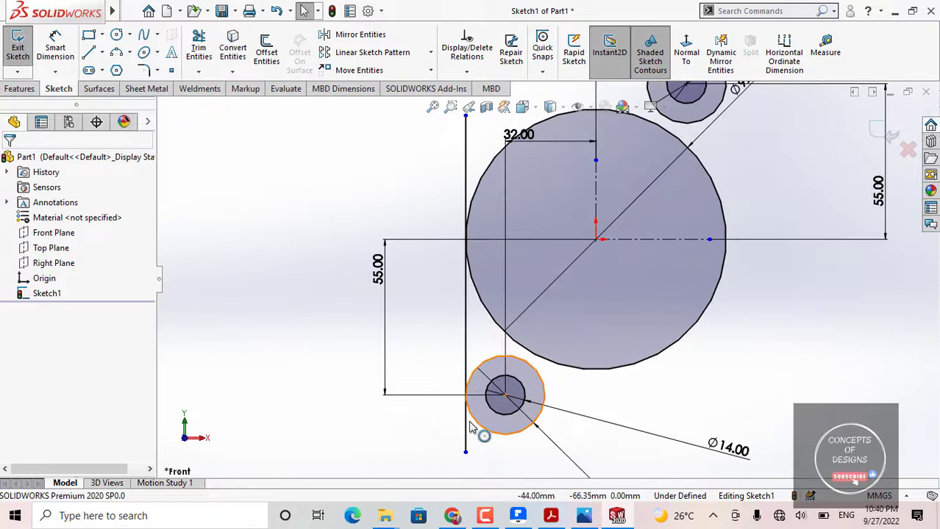
{"action": "scroll", "coordinate": [474, 435], "scroll_direction": "down", "scroll_amount": 1}
{"action": "scroll", "coordinate": [400, 269], "scroll_direction": "up", "scroll_amount": 2}
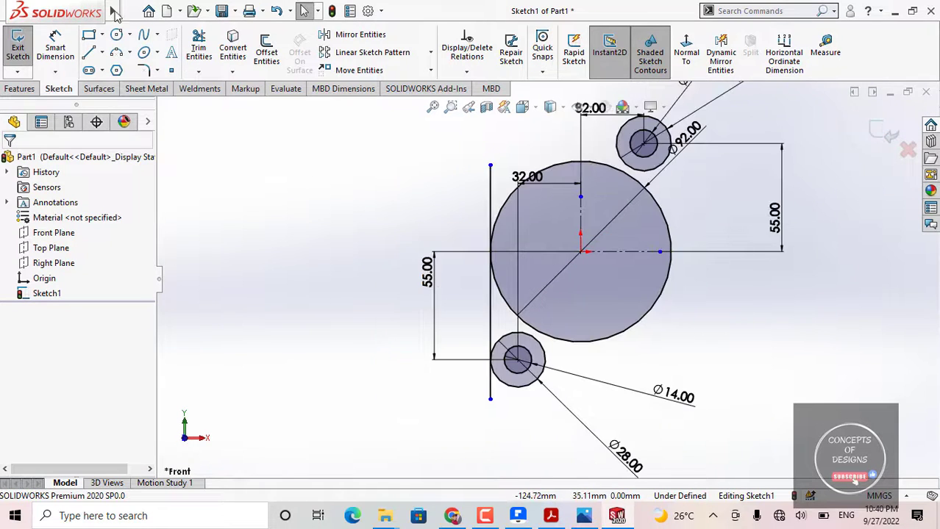
{"action": "left_click", "coordinate": [87, 54]}
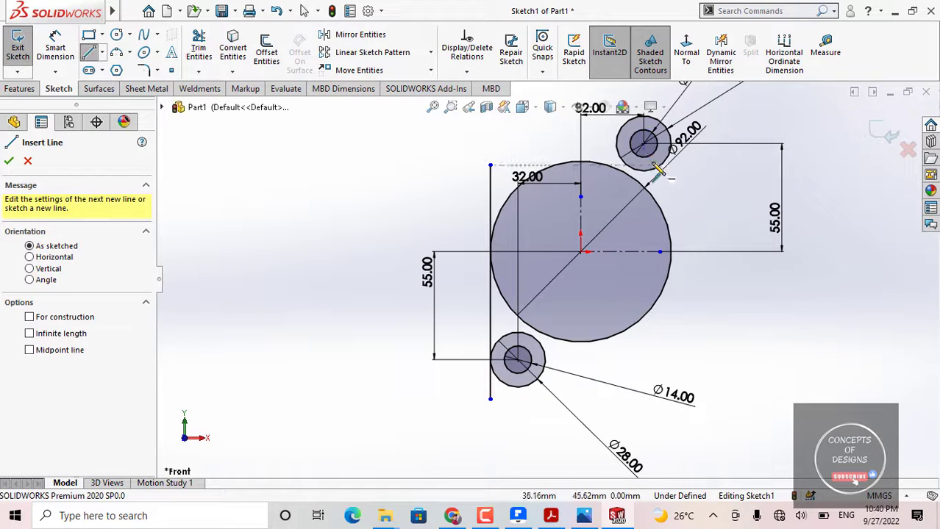
{"action": "scroll", "coordinate": [647, 188], "scroll_direction": "up", "scroll_amount": 1}
{"action": "scroll", "coordinate": [651, 195], "scroll_direction": "down", "scroll_amount": 2}
{"action": "left_click", "coordinate": [610, 165]}
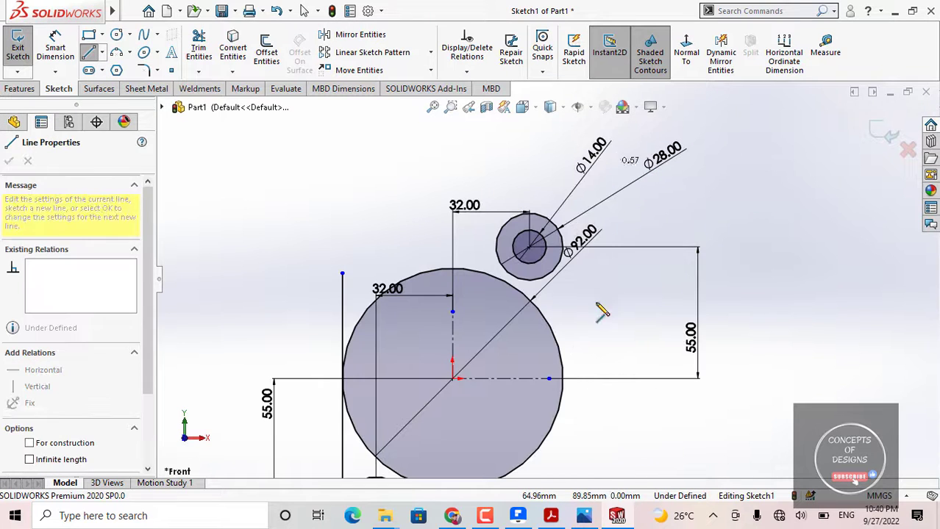
{"action": "left_click", "coordinate": [608, 370]}
{"action": "key", "text": "Escape"}
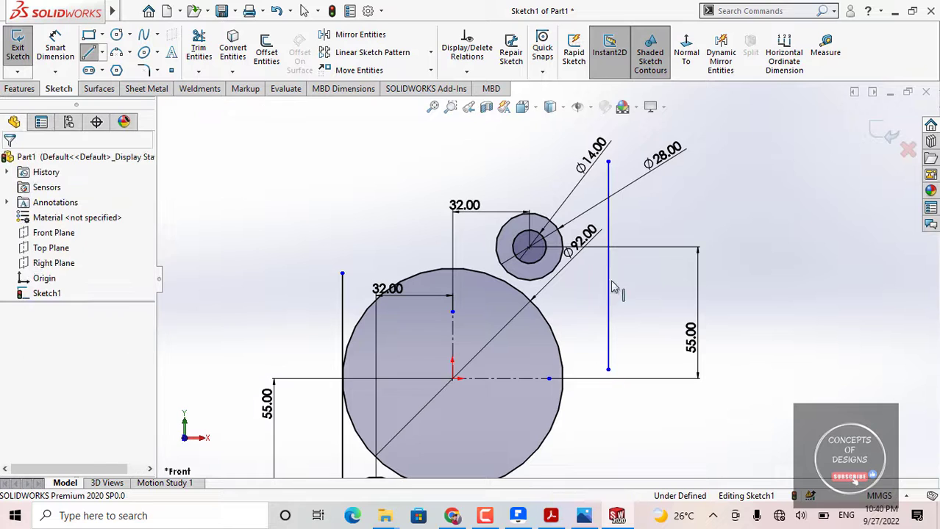
Step: Add a tangent relation between the right vertical line and the upper-right 28 mm circle
{"action": "left_click", "coordinate": [609, 217]}
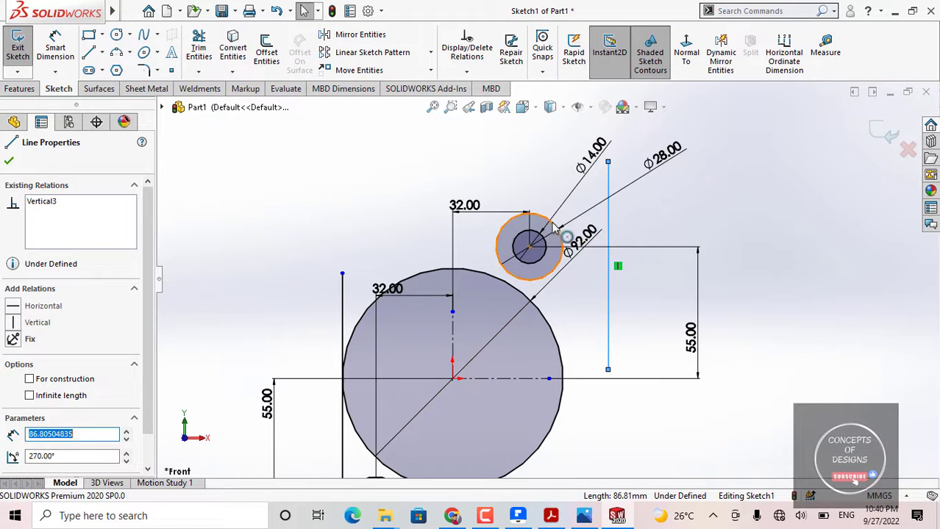
{"action": "left_click", "coordinate": [535, 240], "text": "ctrl"}
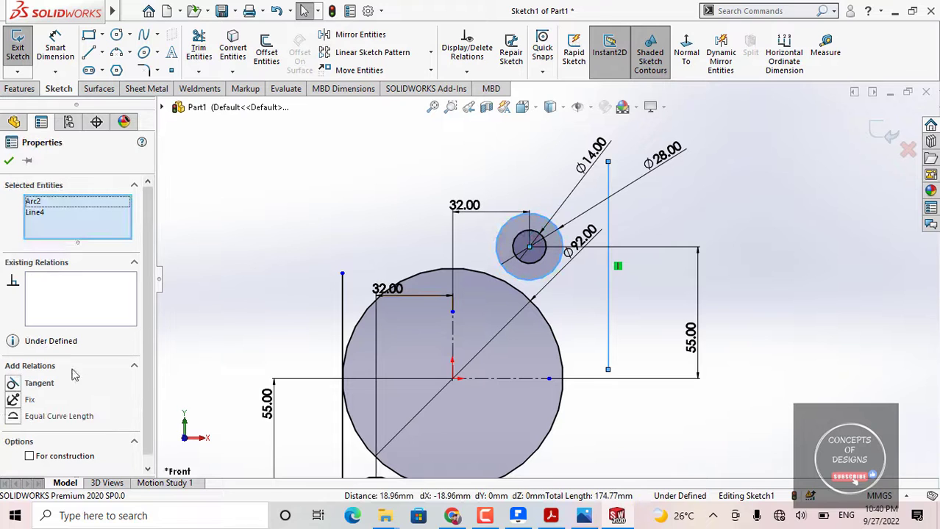
{"action": "left_click", "coordinate": [37, 386]}
{"action": "left_click", "coordinate": [286, 223]}
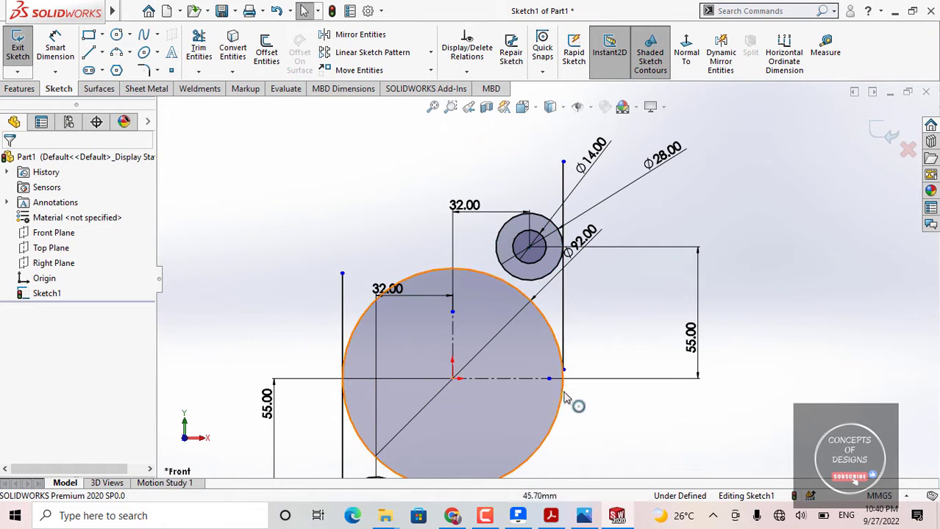
Step: Extend the lower end of the right vertical line to about 39 mm below the origin, past the 92 mm circle's horizontal centreline
{"action": "left_click_drag", "start_coordinate": [563, 372], "coordinate": [560, 412]}
{"action": "left_click_drag", "start_coordinate": [555, 475], "coordinate": [555, 478]}
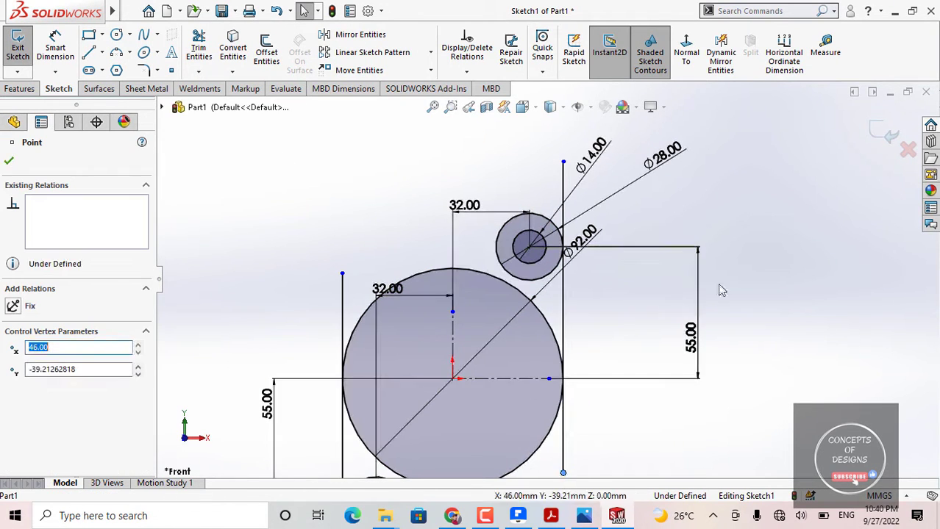
{"action": "left_click", "coordinate": [718, 287]}
{"action": "scroll", "coordinate": [641, 250], "scroll_direction": "up", "scroll_amount": 2}
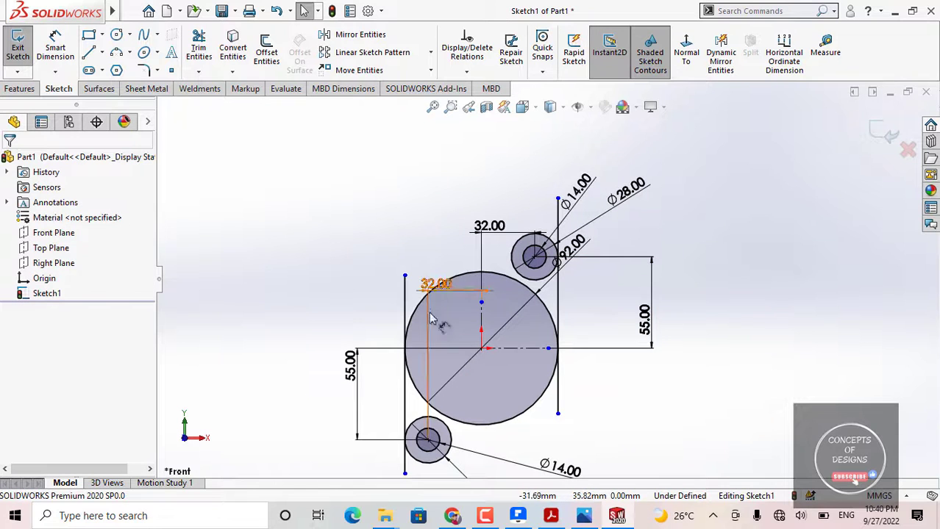
{"action": "scroll", "coordinate": [410, 322], "scroll_direction": "down", "scroll_amount": 2}
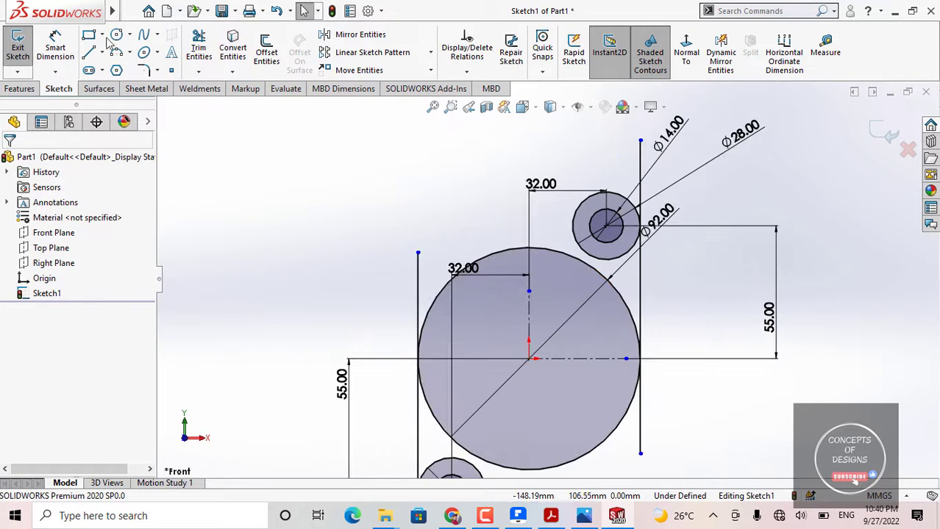
Step: Power-trim both overhanging ends of the left vertical line back to its tangent points on the 92 mm and lower-left 28 mm circles
{"action": "left_click", "coordinate": [198, 48]}
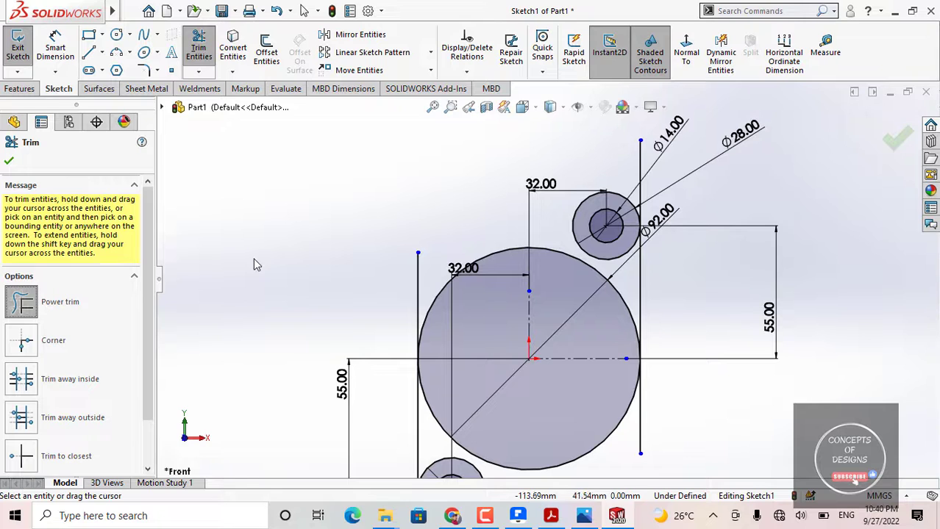
{"action": "scroll", "coordinate": [439, 267], "scroll_direction": "down", "scroll_amount": 2}
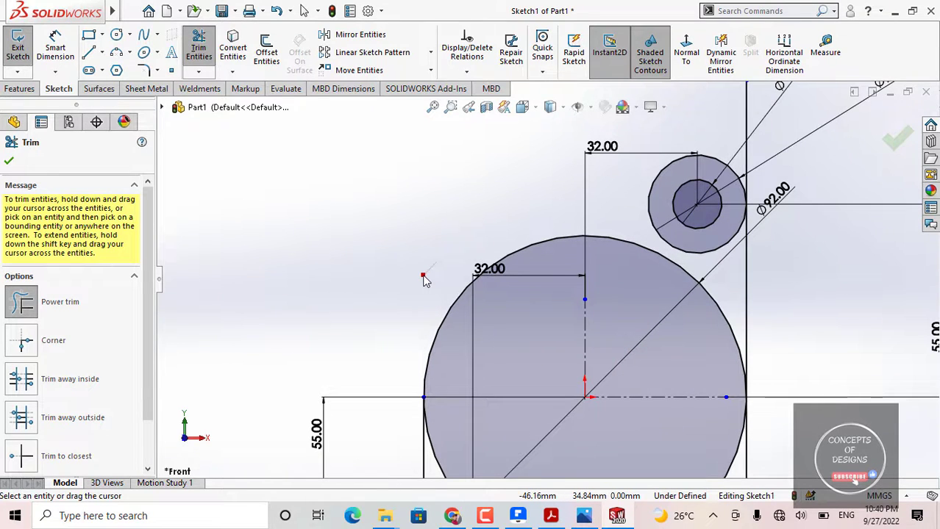
{"action": "scroll", "coordinate": [423, 280], "scroll_direction": "up", "scroll_amount": 3}
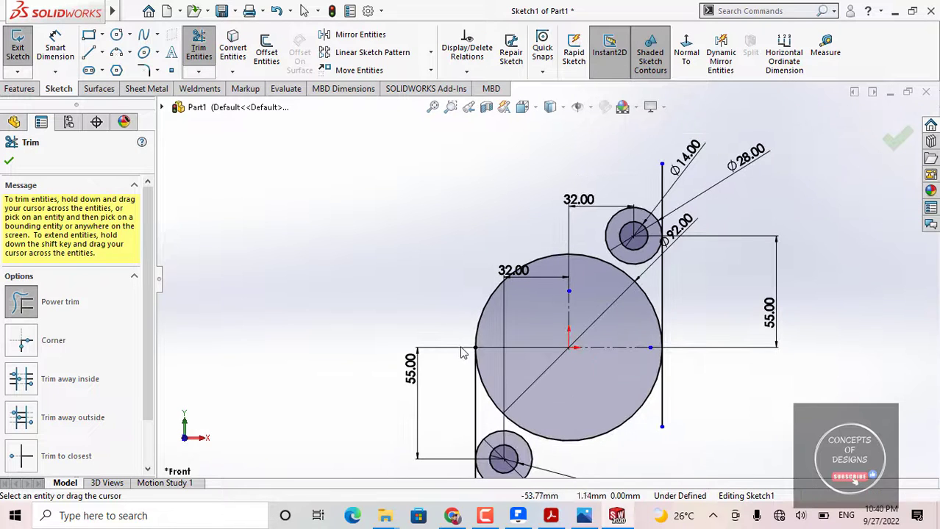
{"action": "scroll", "coordinate": [464, 351], "scroll_direction": "up", "scroll_amount": 3}
{"action": "scroll", "coordinate": [507, 416], "scroll_direction": "down", "scroll_amount": 5}
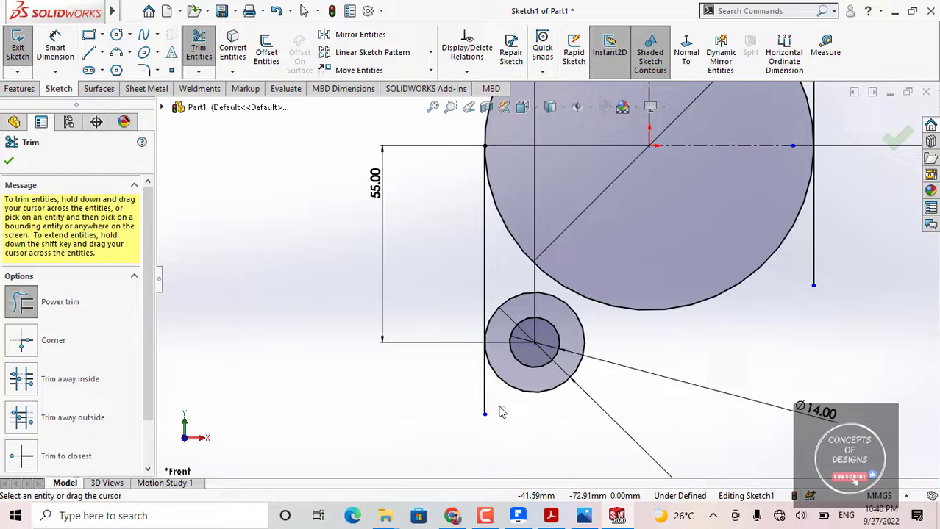
{"action": "scroll", "coordinate": [465, 397], "scroll_direction": "up", "scroll_amount": 3}
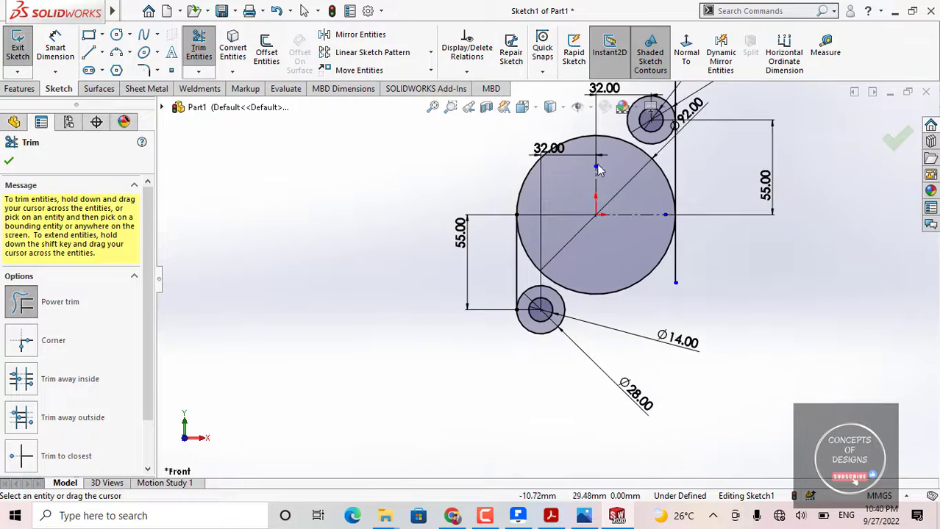
Step: Power-trim both overhanging ends of the right vertical line back to its tangent points on the 92 mm and upper-right 28 mm circles
{"action": "scroll", "coordinate": [691, 411], "scroll_direction": "down", "scroll_amount": 5}
{"action": "scroll", "coordinate": [689, 409], "scroll_direction": "up", "scroll_amount": 3}
{"action": "scroll", "coordinate": [689, 409], "scroll_direction": "down", "scroll_amount": 1}
{"action": "left_click_drag", "start_coordinate": [689, 408], "coordinate": [601, 446]}
{"action": "scroll", "coordinate": [623, 132], "scroll_direction": "down", "scroll_amount": 2}
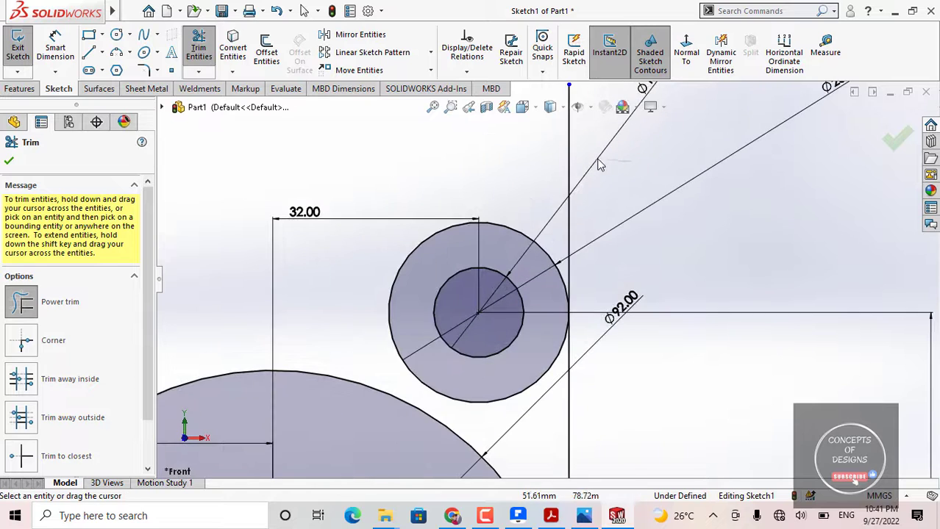
{"action": "left_click_drag", "start_coordinate": [596, 161], "coordinate": [518, 156]}
{"action": "scroll", "coordinate": [422, 180], "scroll_direction": "up", "scroll_amount": 1}
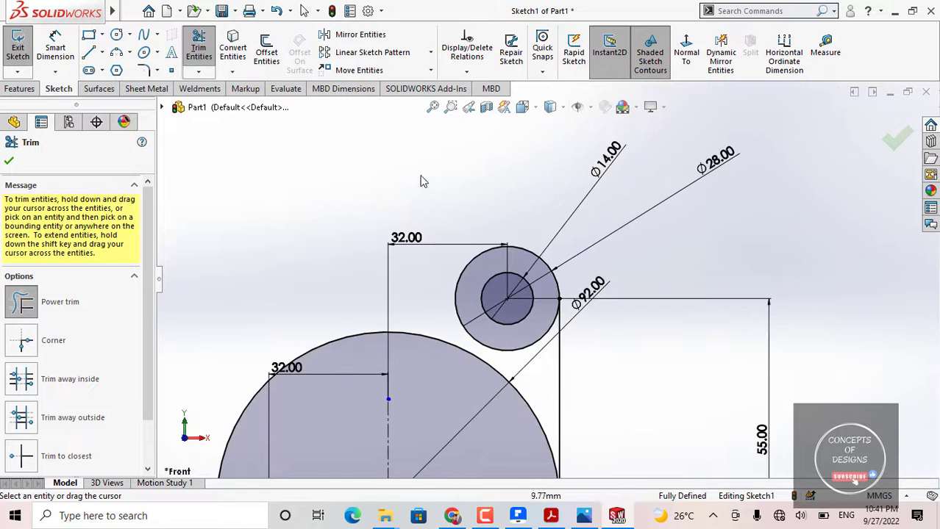
{"action": "left_click", "coordinate": [10, 161]}
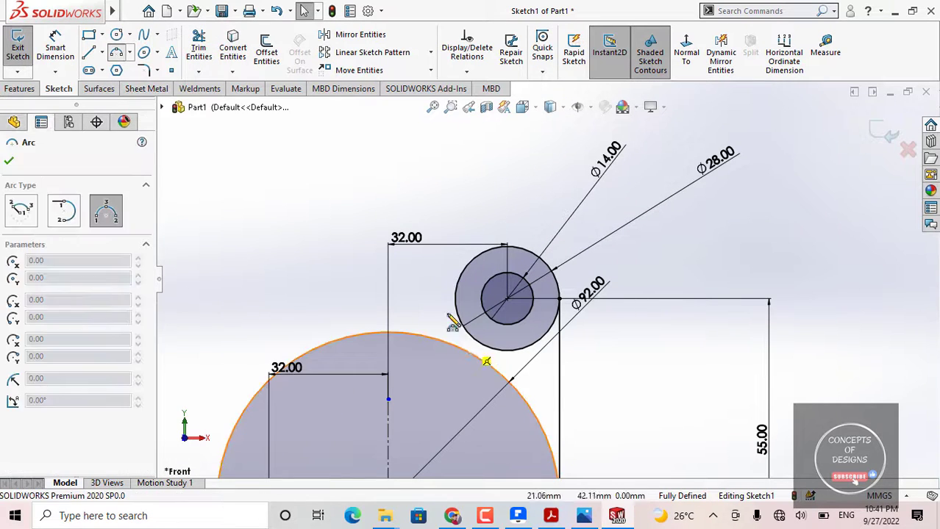
Step: Sketch a three-point arc of about 12.7 mm radius in the gap between the lower-left 28 mm circle and the 92 mm circle
{"action": "scroll", "coordinate": [447, 319], "scroll_direction": "down", "scroll_amount": 3}
{"action": "scroll", "coordinate": [475, 356], "scroll_direction": "up", "scroll_amount": 5}
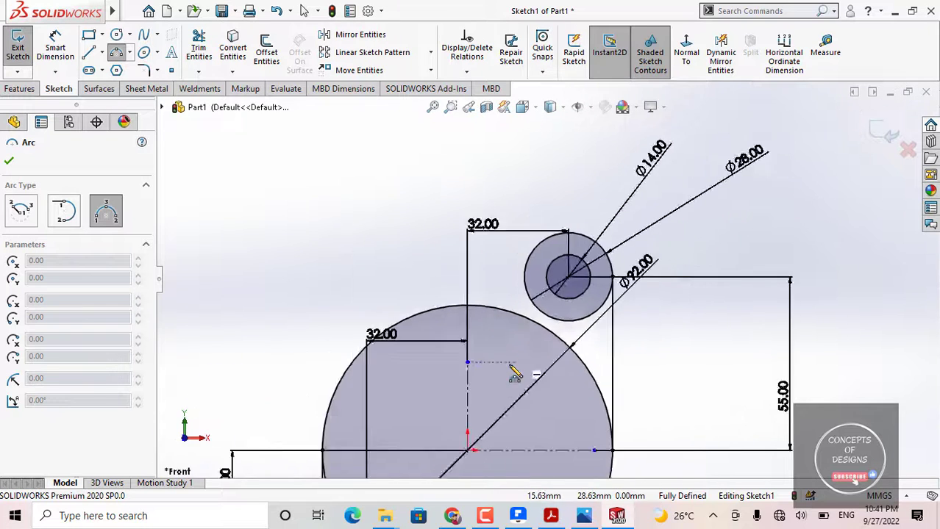
{"action": "scroll", "coordinate": [503, 434], "scroll_direction": "down", "scroll_amount": 4}
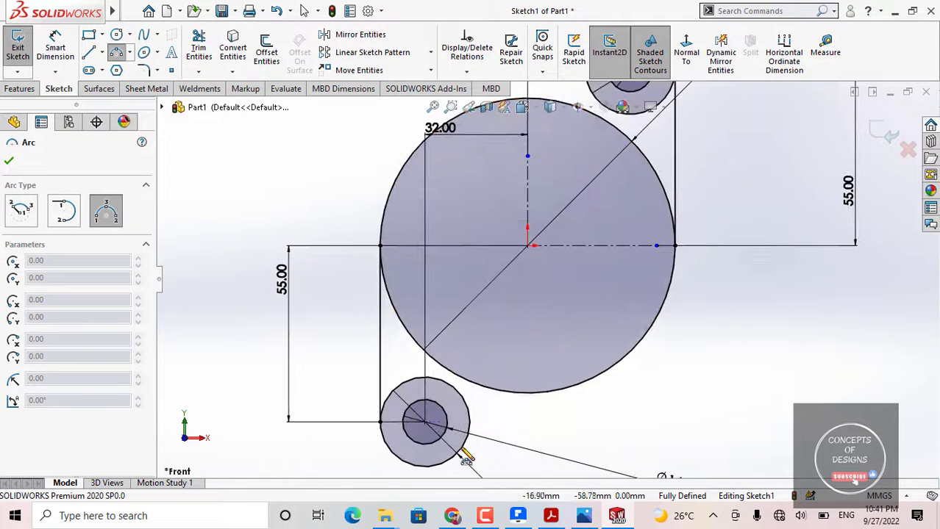
{"action": "scroll", "coordinate": [485, 411], "scroll_direction": "up", "scroll_amount": 3}
{"action": "scroll", "coordinate": [515, 368], "scroll_direction": "down", "scroll_amount": 5}
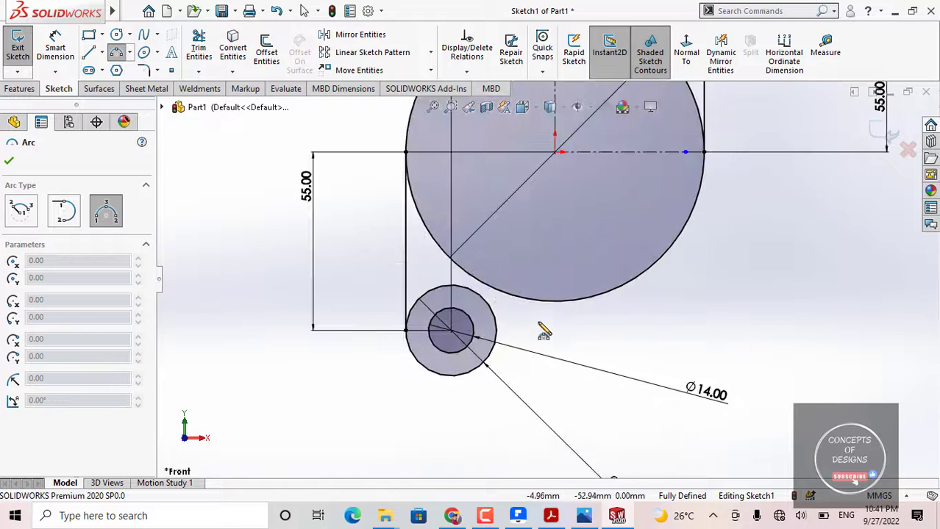
{"action": "left_click", "coordinate": [489, 380]}
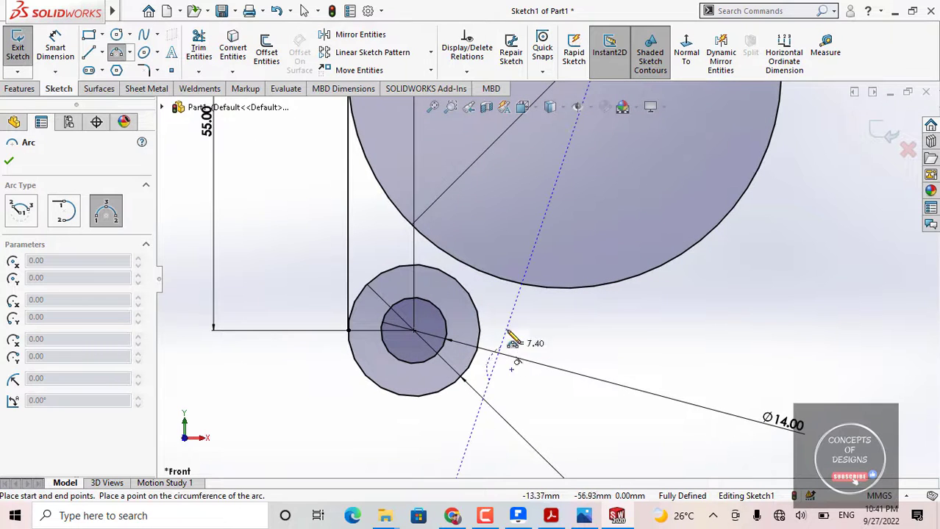
{"action": "left_click", "coordinate": [565, 301]}
{"action": "left_click", "coordinate": [500, 318]}
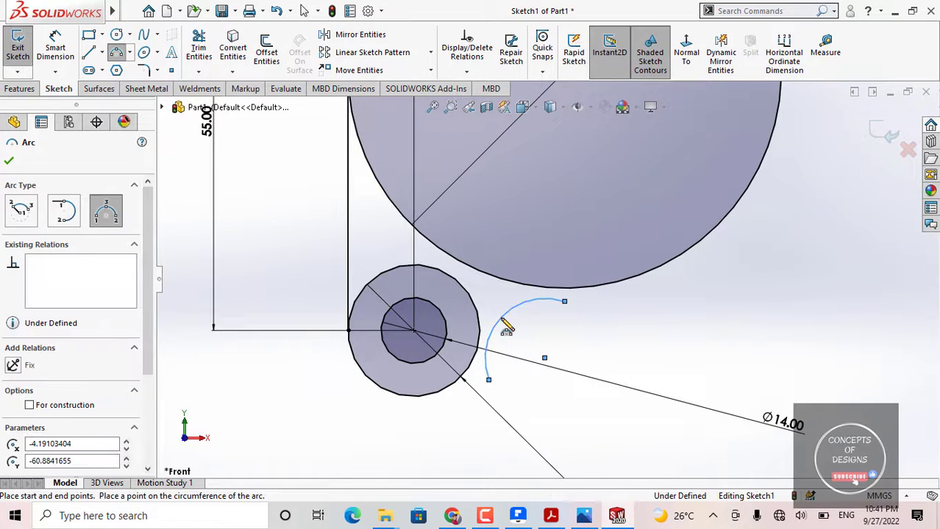
{"action": "key", "text": "Escape"}
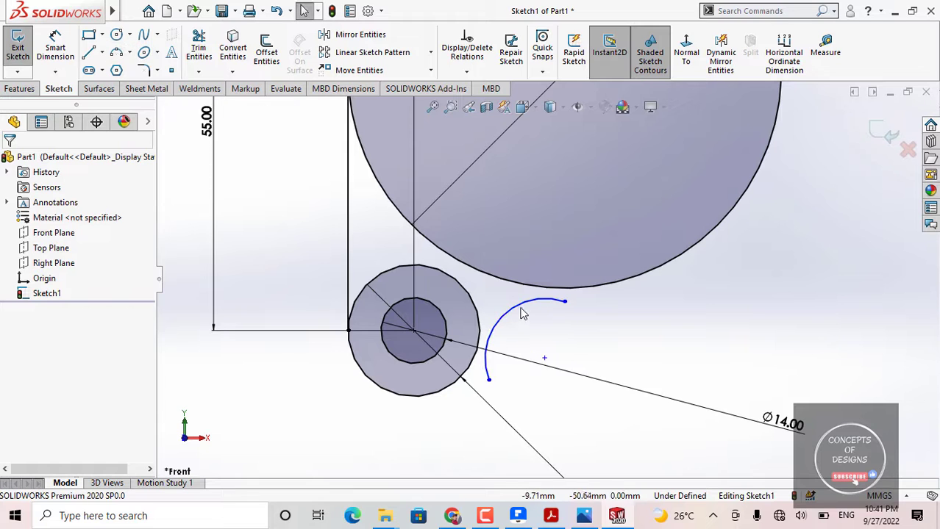
Step: Add a tangent relation between the lower arc and the lower-left 28 mm circle
{"action": "scroll", "coordinate": [502, 359], "scroll_direction": "down", "scroll_amount": 2}
{"action": "left_click", "coordinate": [492, 361]}
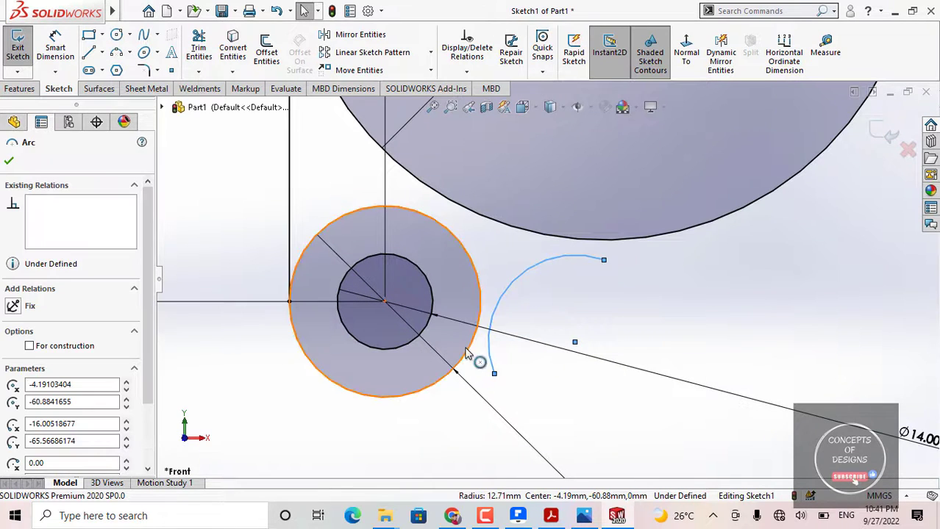
{"action": "left_click", "coordinate": [471, 358]}
{"action": "left_click", "coordinate": [492, 318], "text": "ctrl"}
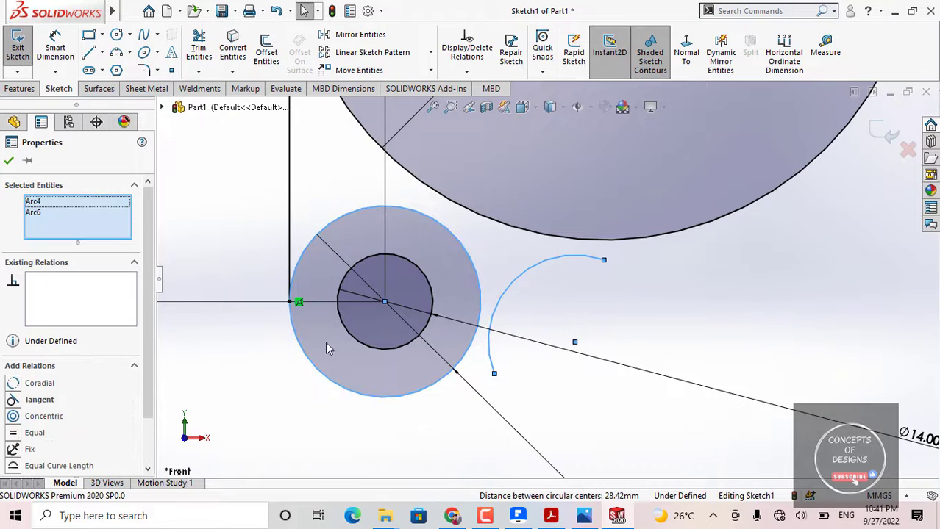
{"action": "left_click", "coordinate": [39, 400]}
{"action": "left_click", "coordinate": [543, 314]}
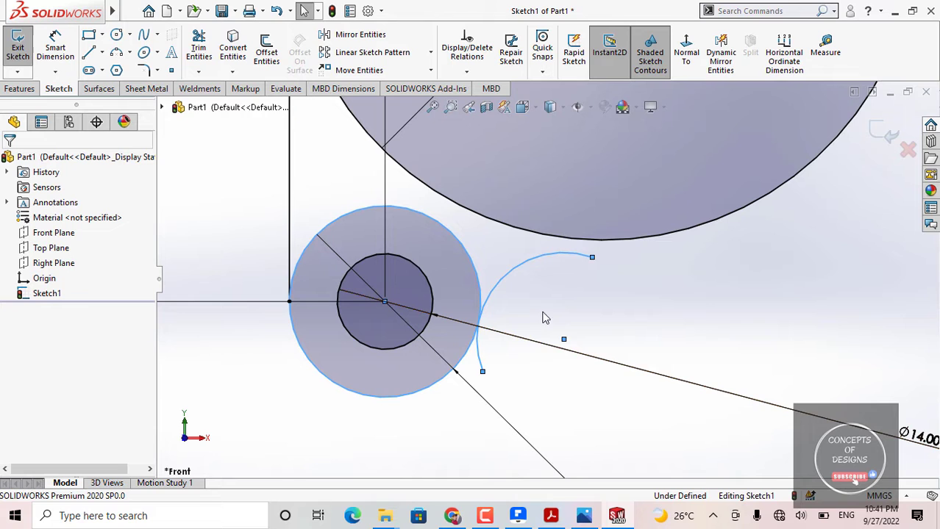
Step: Add a tangent relation between the lower arc and the 92 mm circle
{"action": "left_click", "coordinate": [565, 259]}
{"action": "left_click", "coordinate": [614, 237]}
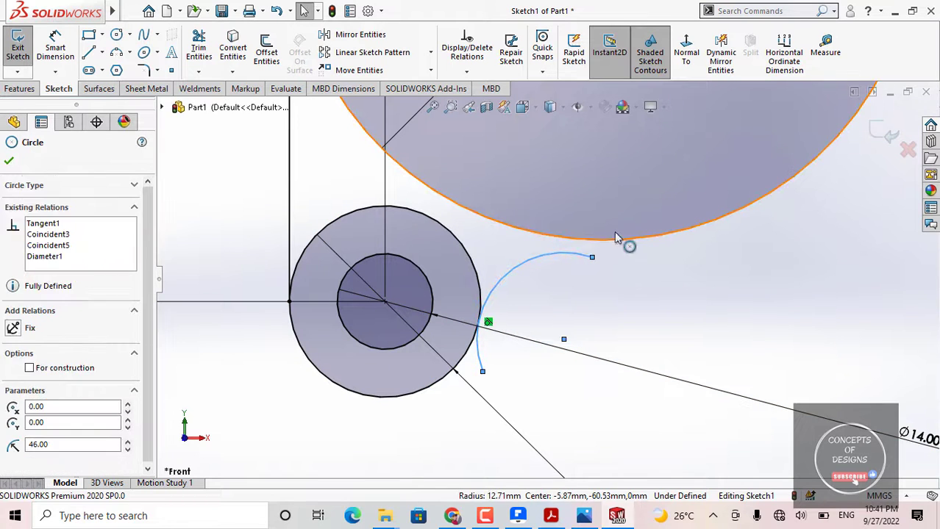
{"action": "left_click", "coordinate": [508, 269], "text": "ctrl"}
{"action": "left_click", "coordinate": [39, 400]}
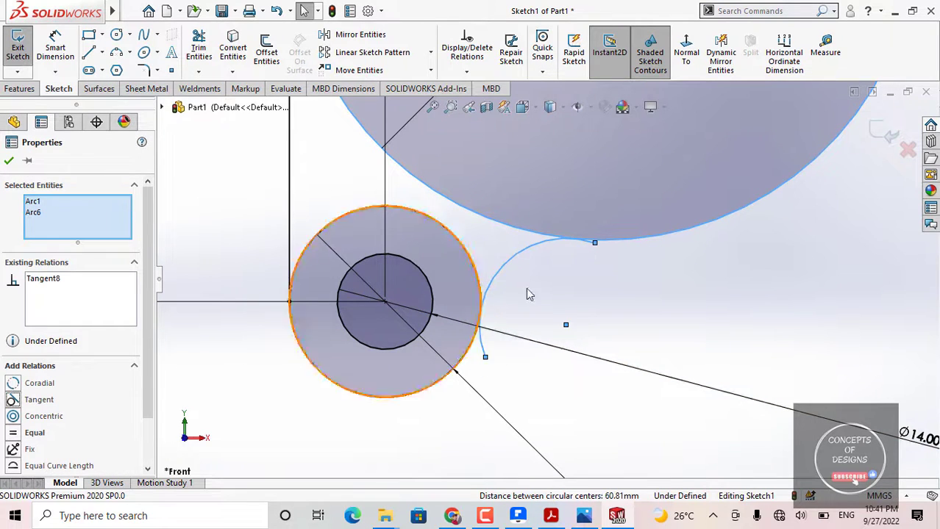
{"action": "scroll", "coordinate": [526, 287], "scroll_direction": "up", "scroll_amount": 6}
{"action": "key", "text": "Escape"}
Step: Sketch a three-point arc of about 11.3 mm radius between the top of the 92 mm circle and the upper-right 28 mm circle
{"action": "scroll", "coordinate": [619, 107], "scroll_direction": "down", "scroll_amount": 5}
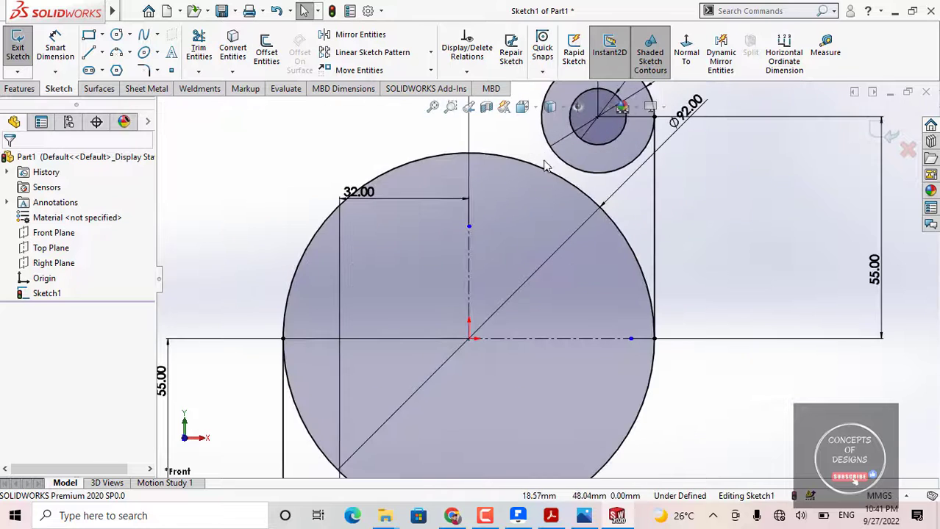
{"action": "scroll", "coordinate": [190, 160], "scroll_direction": "up", "scroll_amount": 4}
{"action": "scroll", "coordinate": [530, 185], "scroll_direction": "down", "scroll_amount": 5}
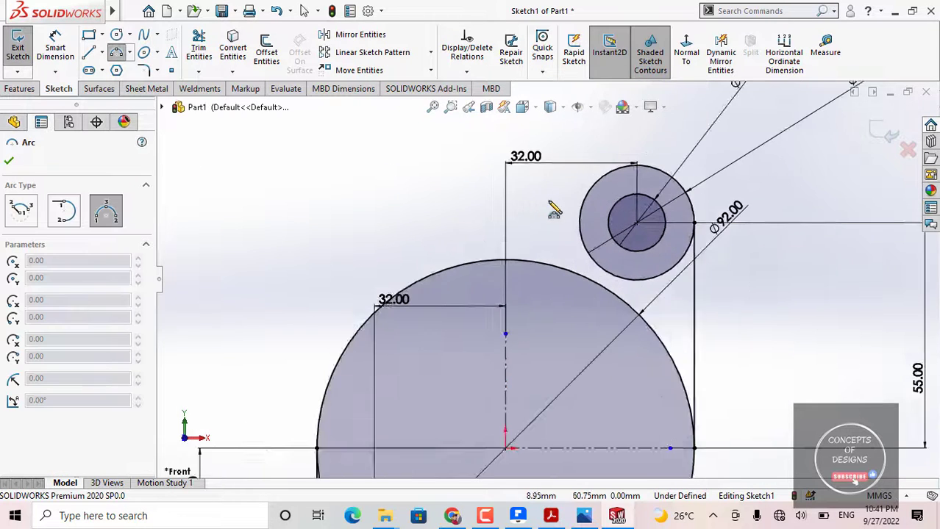
{"action": "left_click", "coordinate": [547, 174]}
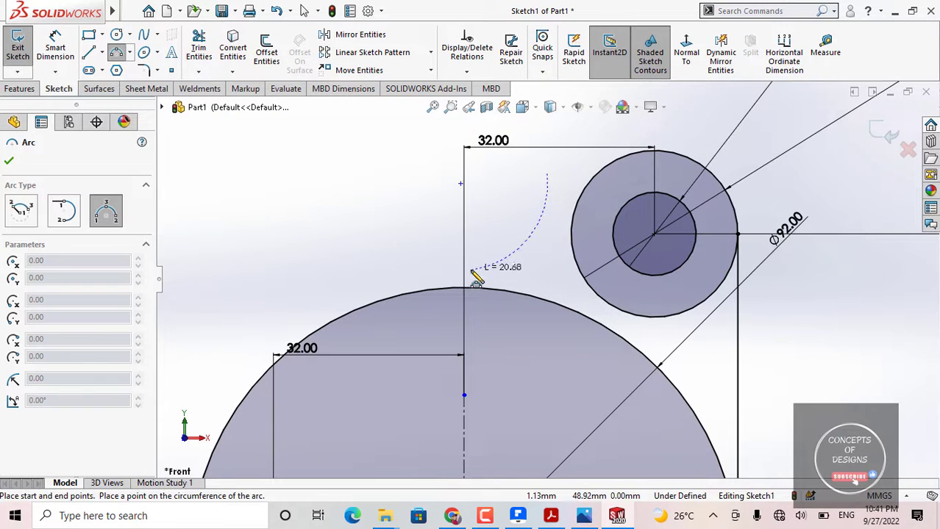
{"action": "left_click", "coordinate": [471, 270]}
{"action": "left_click", "coordinate": [528, 272]}
{"action": "key", "text": "Escape"}
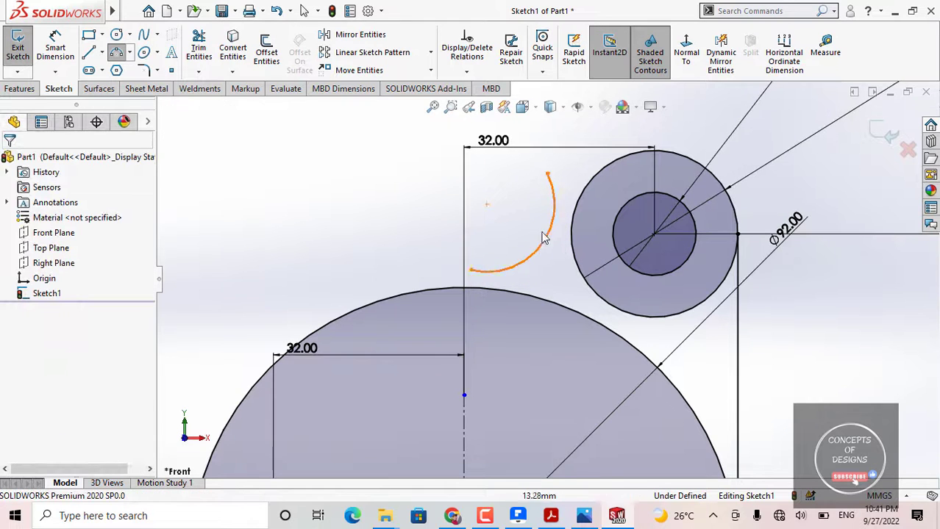
Step: Add a tangent relation between the upper arc and the 92 mm circle
{"action": "left_click", "coordinate": [505, 270]}
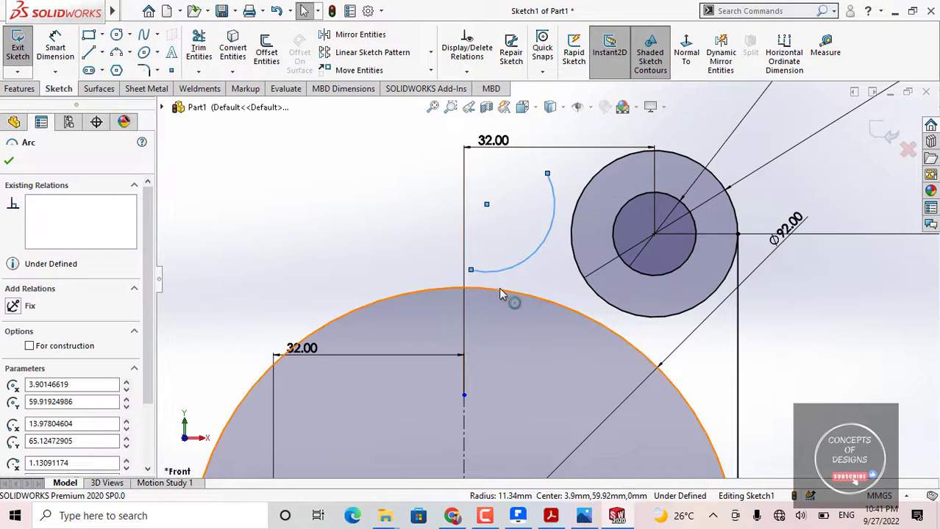
{"action": "left_click", "coordinate": [509, 293], "text": "ctrl"}
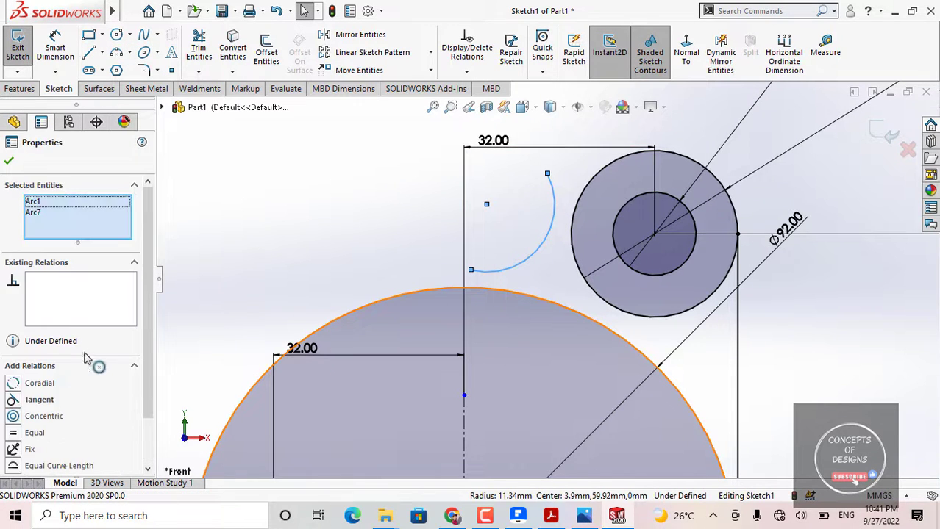
{"action": "left_click", "coordinate": [46, 406]}
{"action": "left_click", "coordinate": [314, 228]}
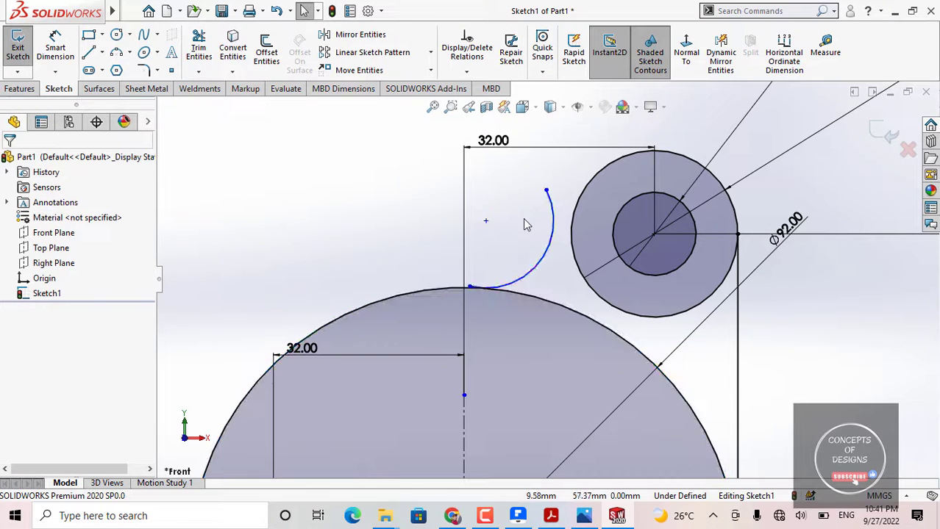
Step: Add a tangent relation between the upper arc and the upper-right 28 mm circle
{"action": "left_click", "coordinate": [591, 181], "text": "ctrl"}
{"action": "key", "text": "z"}
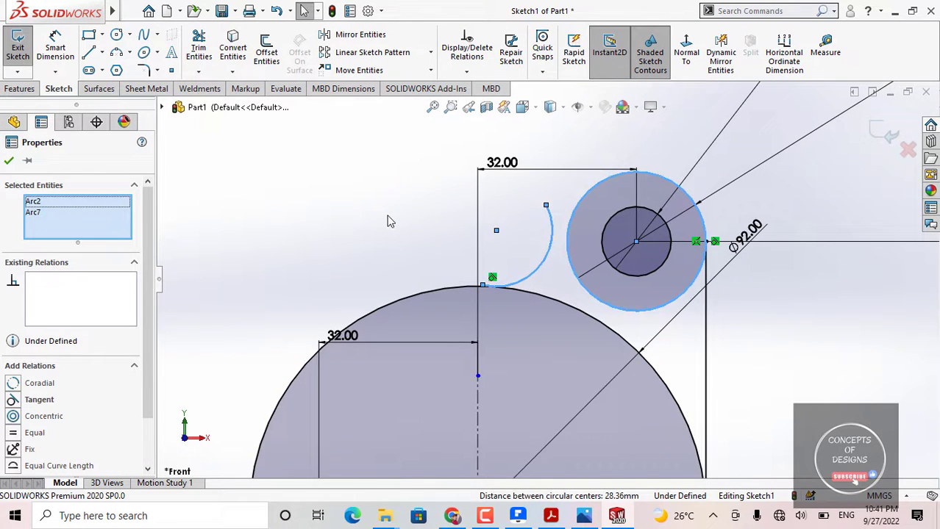
{"action": "left_click", "coordinate": [59, 400]}
{"action": "left_click", "coordinate": [286, 209]}
{"action": "scroll", "coordinate": [536, 250], "scroll_direction": "up", "scroll_amount": 3}
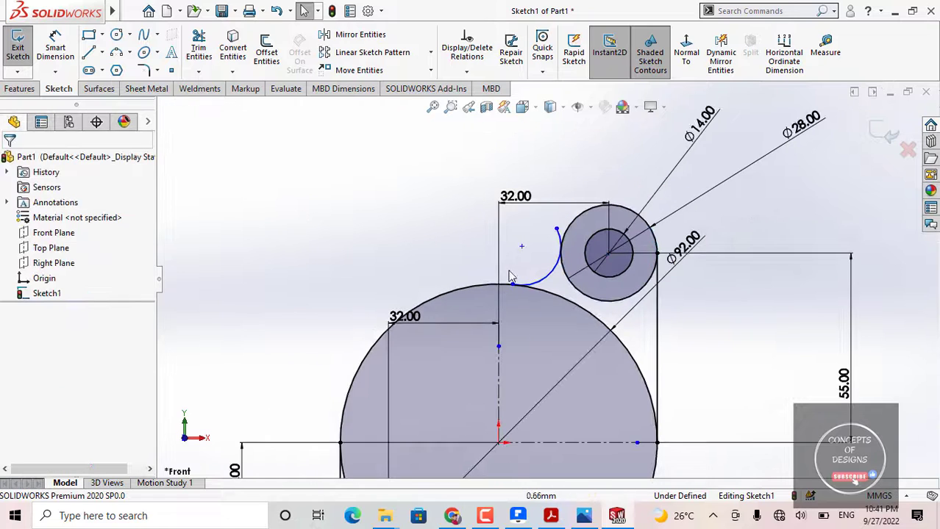
Step: Extend the upper arc's lower end to the left, past its tangent point on the 92 mm circle
{"action": "scroll", "coordinate": [525, 292], "scroll_direction": "down", "scroll_amount": 4}
{"action": "left_click_drag", "start_coordinate": [468, 268], "coordinate": [456, 260]}
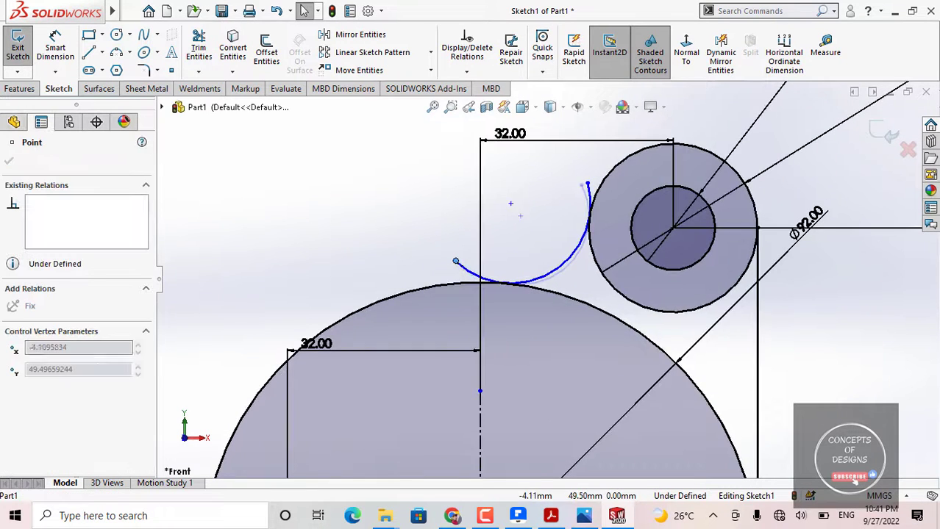
{"action": "left_click", "coordinate": [300, 217]}
{"action": "key", "text": "z"}
{"action": "key", "text": "z"}
Step: Dimension the upper arc's radius as 10 mm
{"action": "left_click", "coordinate": [55, 55]}
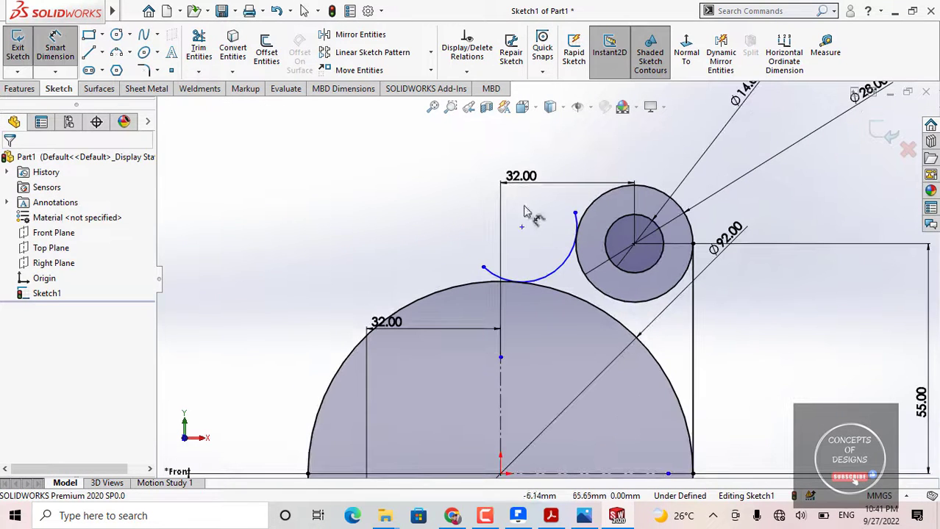
{"action": "left_click", "coordinate": [556, 268]}
{"action": "left_click", "coordinate": [434, 178]}
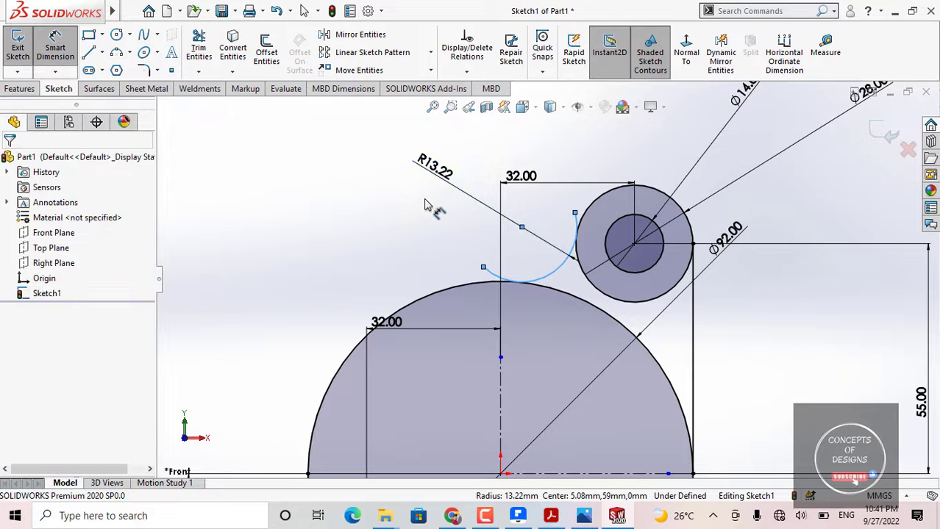
{"action": "type", "text": "10"}
{"action": "key", "text": "Return"}
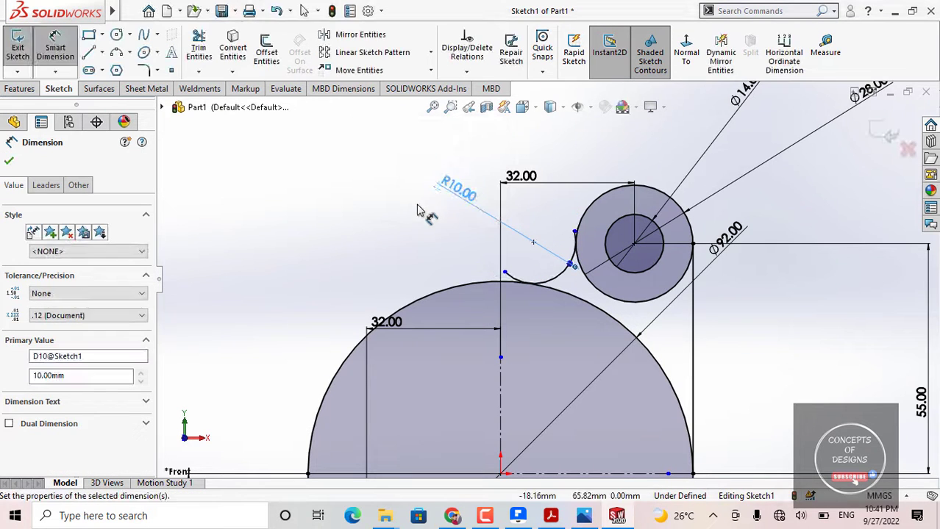
Step: Dimension the lower arc's radius as 10 mm
{"action": "left_click", "coordinate": [453, 273]}
{"action": "scroll", "coordinate": [463, 323], "scroll_direction": "up", "scroll_amount": 7}
{"action": "scroll", "coordinate": [541, 371], "scroll_direction": "down", "scroll_amount": 3}
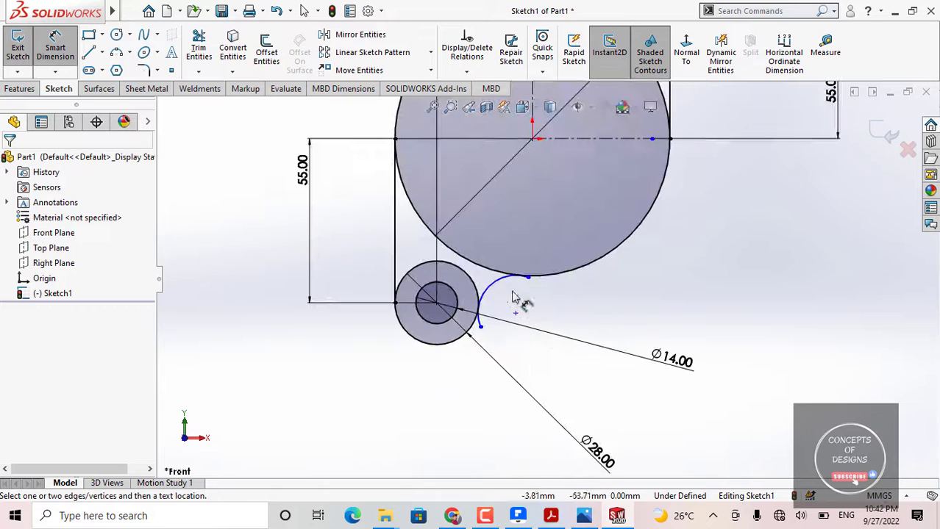
{"action": "left_click", "coordinate": [489, 295]}
{"action": "key", "text": "Escape"}
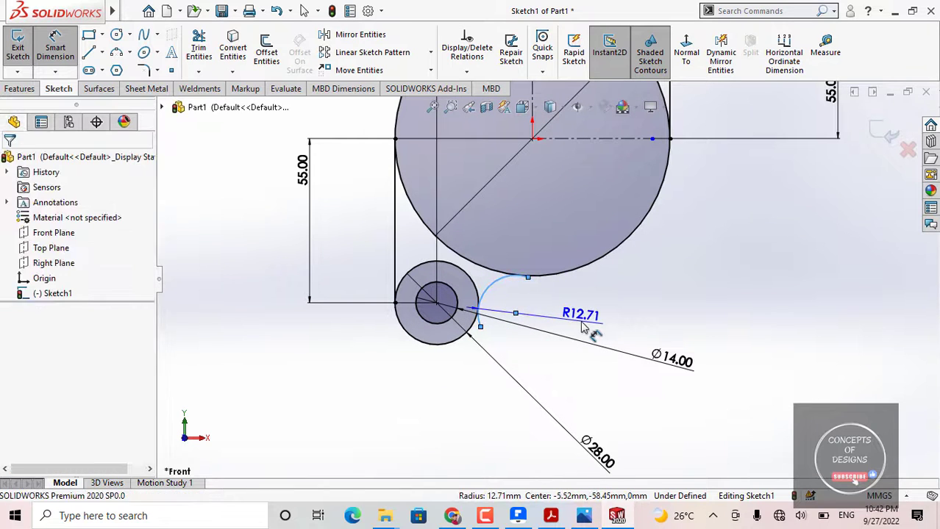
{"action": "double_click", "coordinate": [581, 318]}
{"action": "type", "text": "10"}
{"action": "key", "text": "Return"}
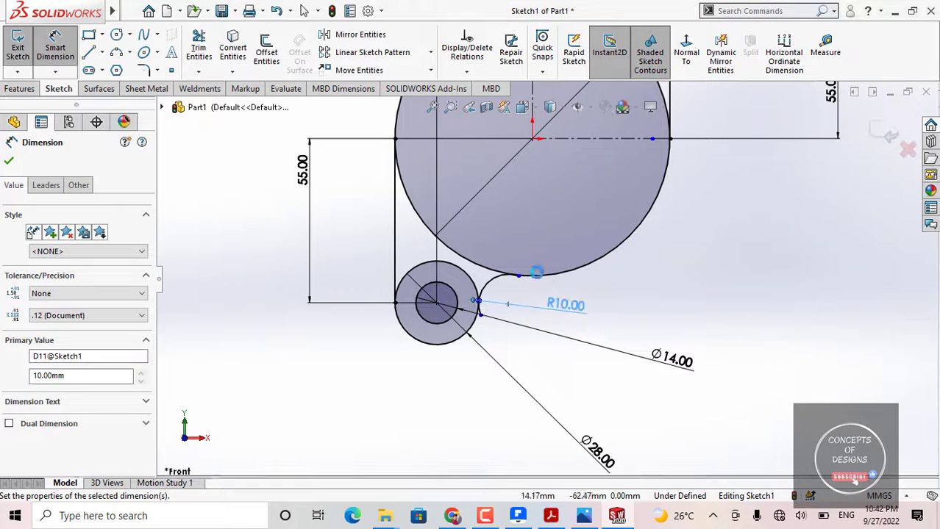
Step: Extend the lower arc's upper end to the right, past its tangent point on the 92 mm circle
{"action": "scroll", "coordinate": [533, 272], "scroll_direction": "down", "scroll_amount": 4}
{"action": "key", "text": "Escape"}
{"action": "scroll", "coordinate": [504, 293], "scroll_direction": "down", "scroll_amount": 3}
{"action": "left_click_drag", "start_coordinate": [509, 277], "coordinate": [594, 332]}
{"action": "scroll", "coordinate": [524, 331], "scroll_direction": "up", "scroll_amount": 2}
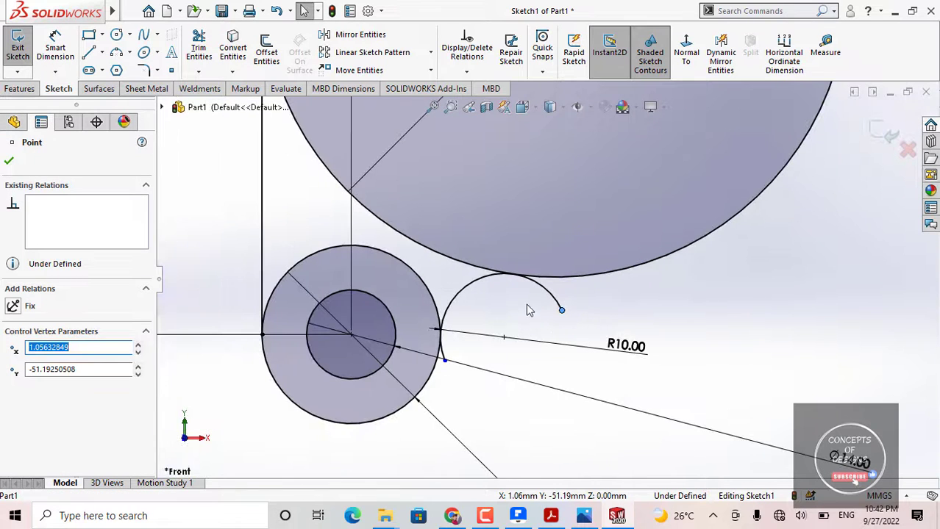
Step: Trim the lower arc's overhanging ends at both tangent points and remove the inner portion of the lower-left 28 mm circle
{"action": "left_click", "coordinate": [198, 51]}
{"action": "scroll", "coordinate": [514, 331], "scroll_direction": "down", "scroll_amount": 2}
{"action": "left_click_drag", "start_coordinate": [639, 308], "coordinate": [686, 340]}
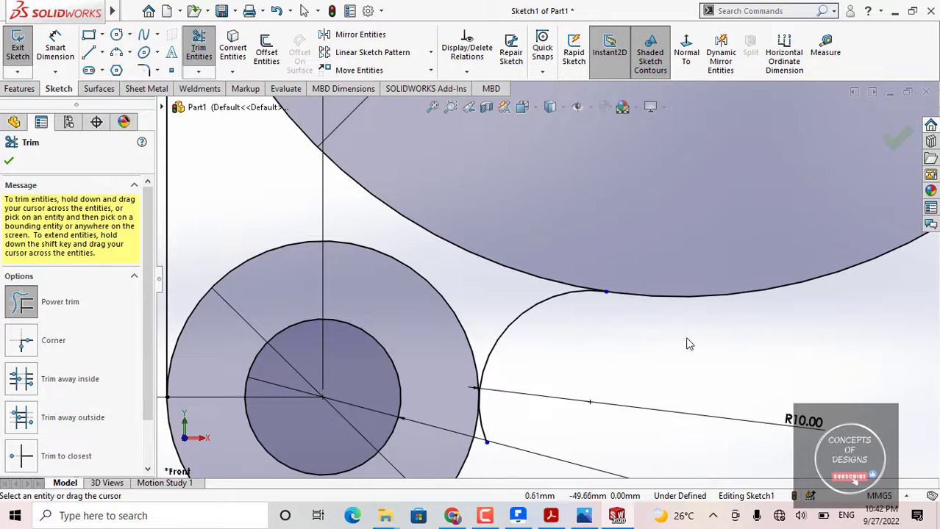
{"action": "scroll", "coordinate": [552, 383], "scroll_direction": "down", "scroll_amount": 3}
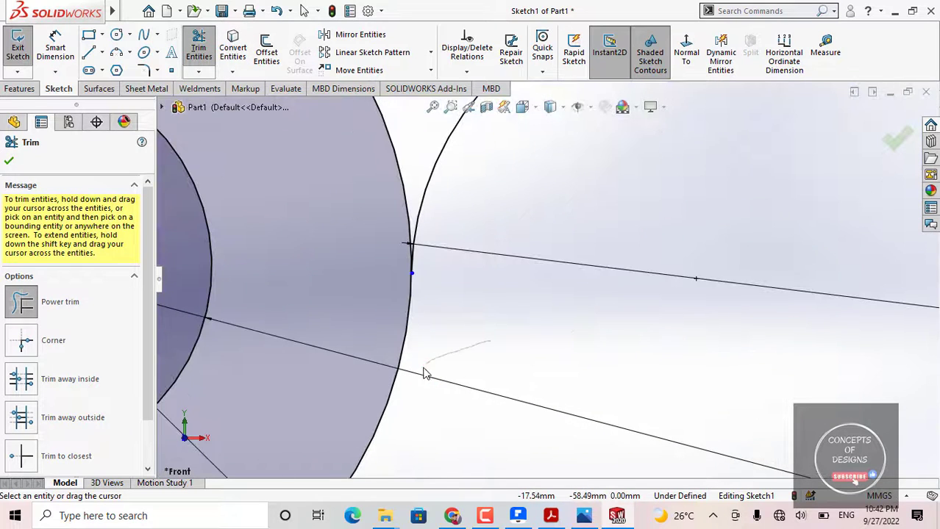
{"action": "scroll", "coordinate": [471, 206], "scroll_direction": "up", "scroll_amount": 5}
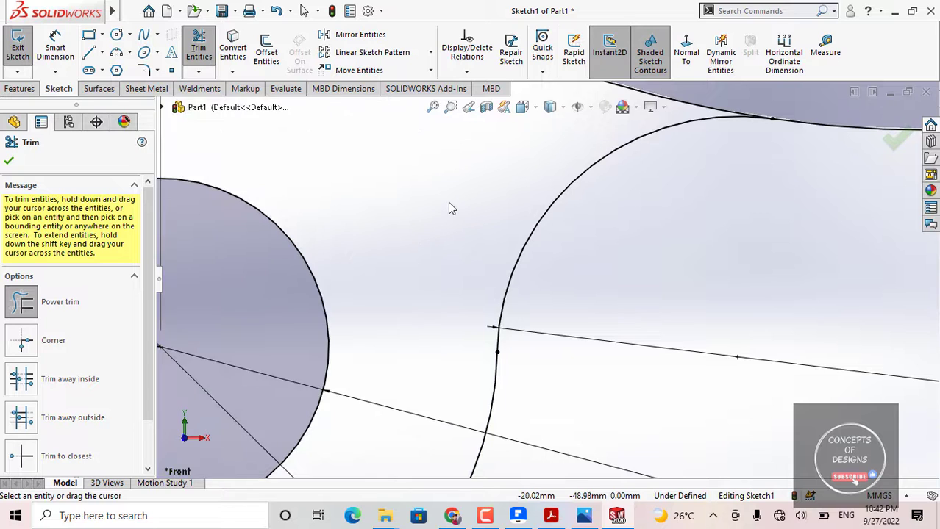
Step: Trim the upper arc's overhanging ends back to its tangent points on the 92 mm circle and the upper-right 28 mm circle
{"action": "scroll", "coordinate": [450, 209], "scroll_direction": "up", "scroll_amount": 6}
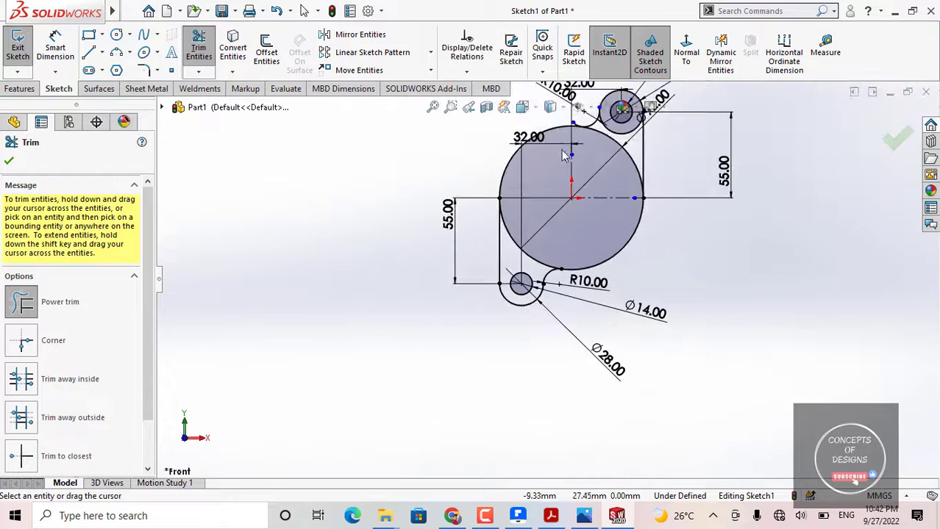
{"action": "scroll", "coordinate": [602, 134], "scroll_direction": "down", "scroll_amount": 5}
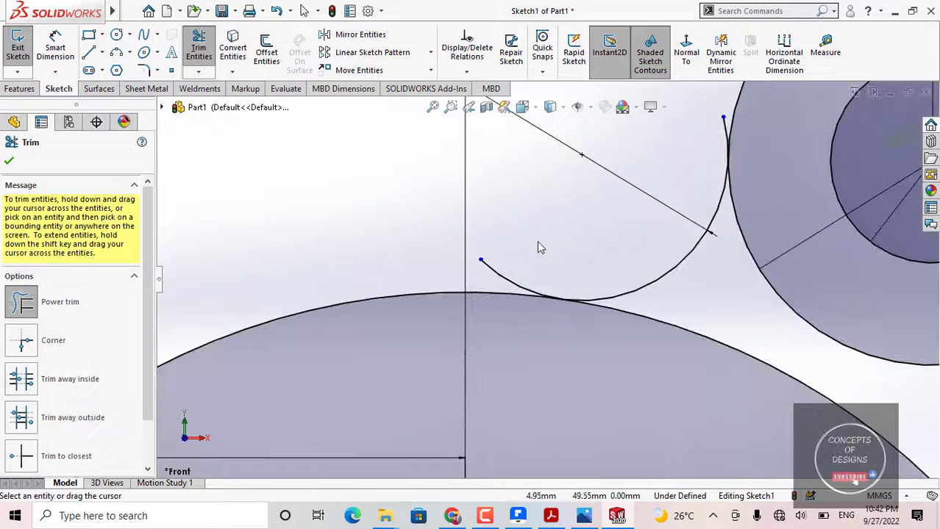
{"action": "scroll", "coordinate": [682, 136], "scroll_direction": "down", "scroll_amount": 3}
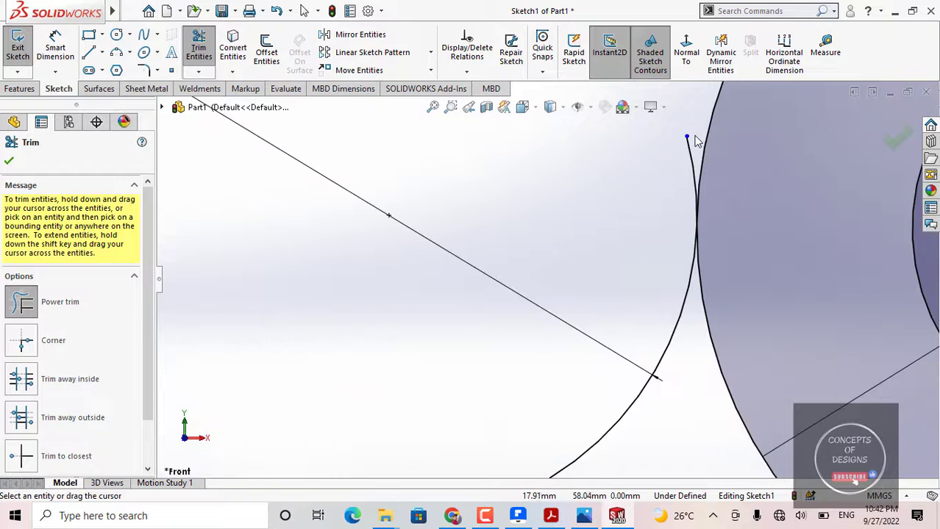
{"action": "left_click_drag", "start_coordinate": [704, 141], "coordinate": [678, 147]}
{"action": "scroll", "coordinate": [581, 209], "scroll_direction": "up", "scroll_amount": 3}
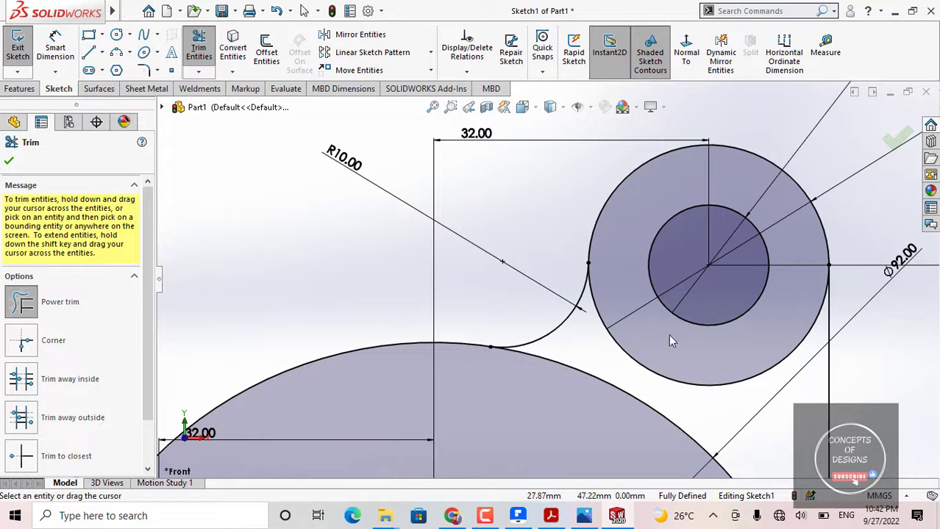
Step: Trim away the inner portion of the upper-right 28 mm circle and the upper-right portion of the 92 mm circle
{"action": "mouse_move", "coordinate": [668, 334]}
{"action": "left_mouse_down"}
{"action": "mouse_move", "coordinate": [642, 368]}
{"action": "mouse_move", "coordinate": [440, 267]}
{"action": "left_mouse_up"}
{"action": "scroll", "coordinate": [570, 310], "scroll_direction": "up", "scroll_amount": 2}
{"action": "scroll", "coordinate": [412, 257], "scroll_direction": "up", "scroll_amount": 4}
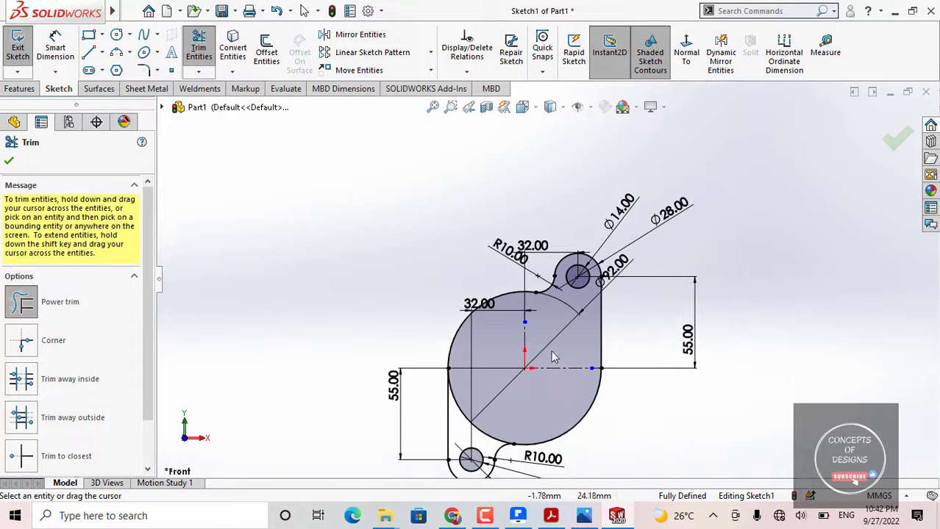
{"action": "left_click", "coordinate": [9, 161]}
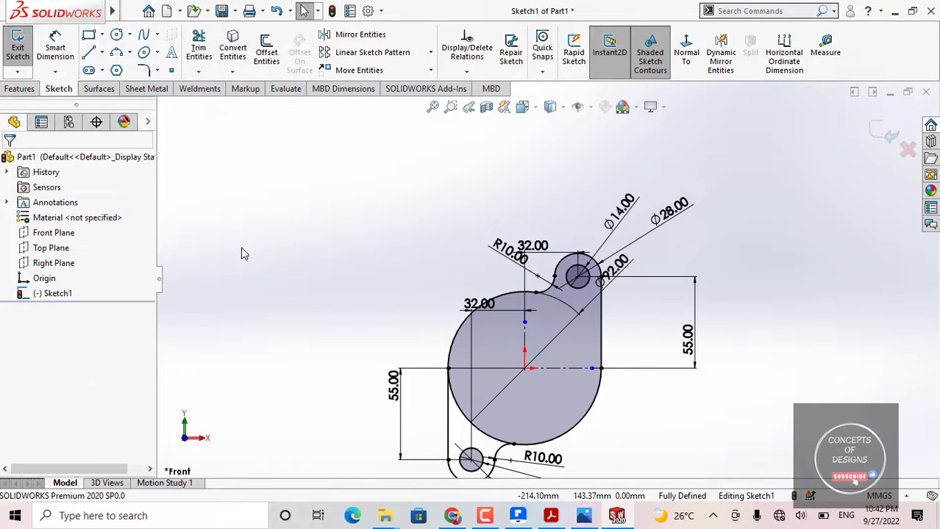
Step: Trim away the lower-left portion of the 92 mm circle that lies inside the outline
{"action": "scroll", "coordinate": [474, 423], "scroll_direction": "down", "scroll_amount": 4}
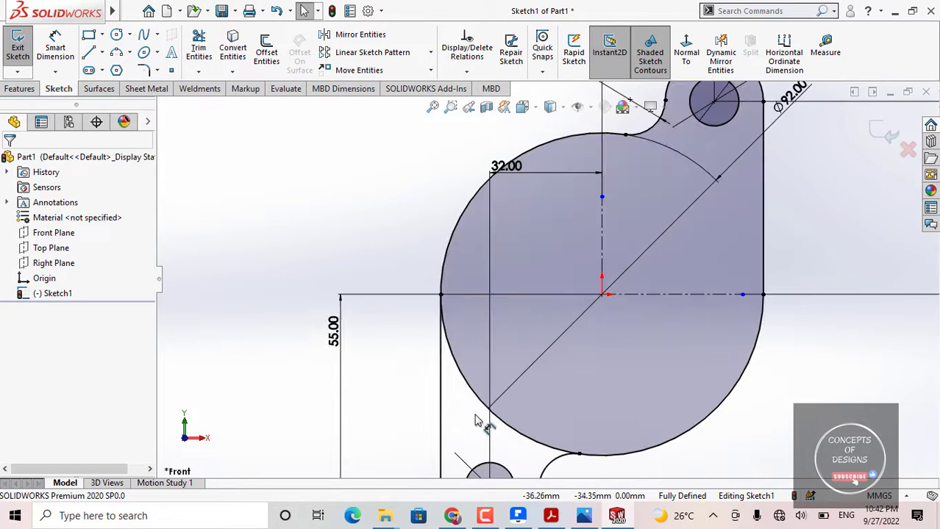
{"action": "left_click", "coordinate": [198, 48]}
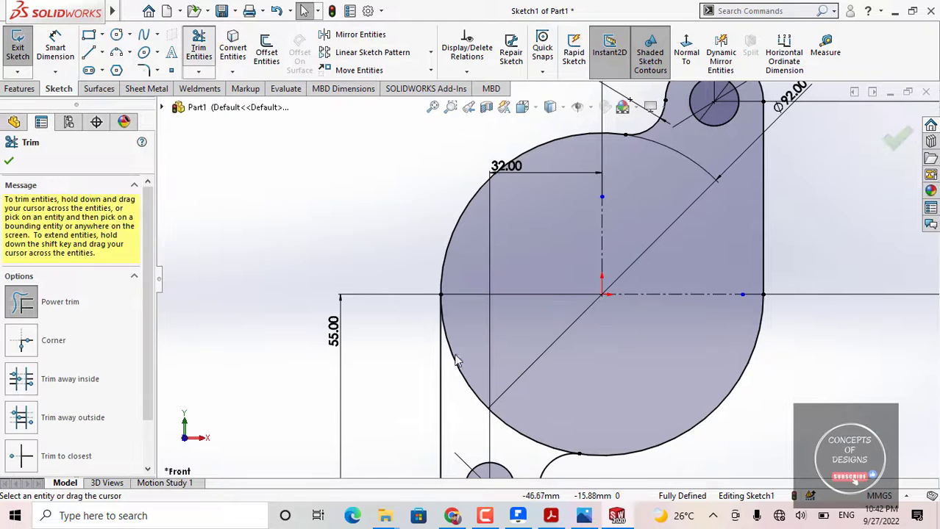
{"action": "left_click_drag", "start_coordinate": [560, 398], "coordinate": [520, 439]}
{"action": "scroll", "coordinate": [315, 204], "scroll_direction": "up", "scroll_amount": 3}
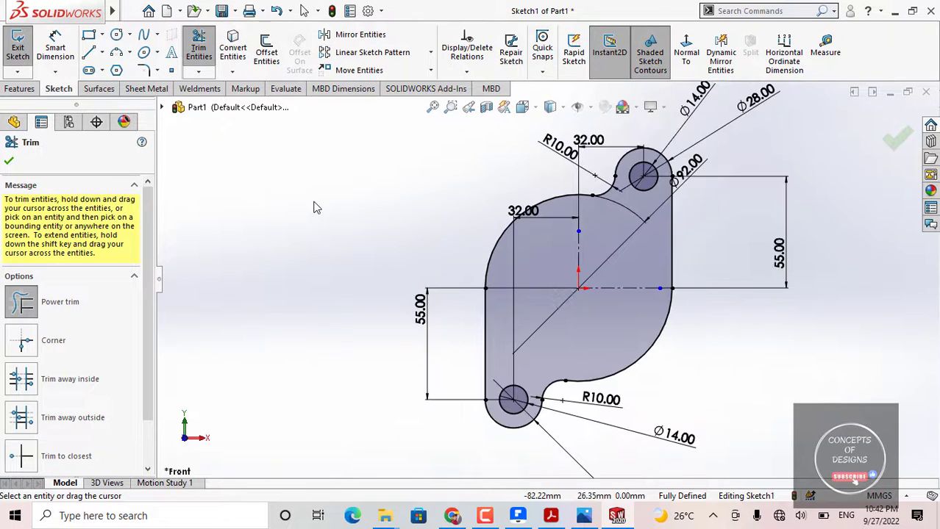
{"action": "left_click", "coordinate": [9, 160]}
Step: Compare the trimmed sketch with the left constraint exercise in the Adobe Acrobat PDF, checking the outline and the 92 mm dimension, and return to SOLIDWORKS
{"action": "scroll", "coordinate": [548, 234], "scroll_direction": "up", "scroll_amount": 2}
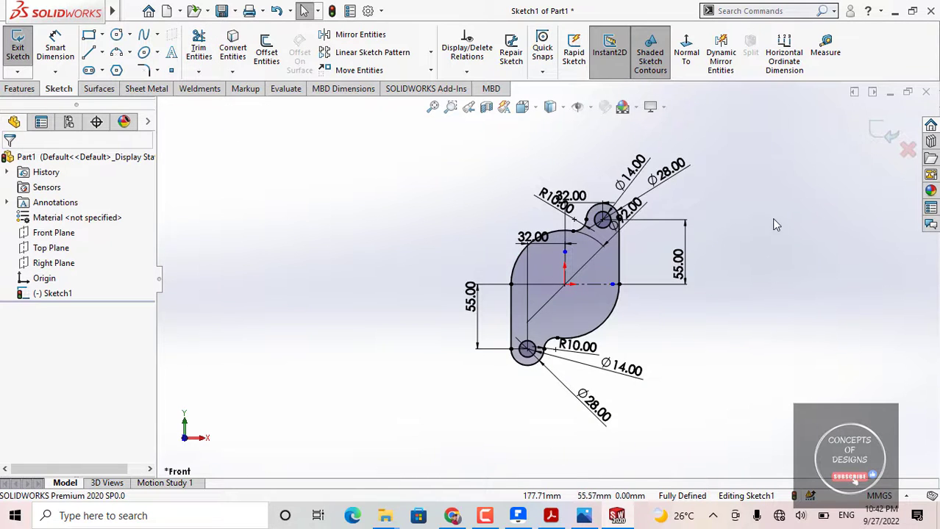
{"action": "middle_click_drag", "start_coordinate": [771, 219], "coordinate": [644, 225], "text": "ctrl"}
{"action": "scroll", "coordinate": [529, 257], "scroll_direction": "down", "scroll_amount": 2}
{"action": "scroll", "coordinate": [531, 264], "scroll_direction": "up", "scroll_amount": 2}
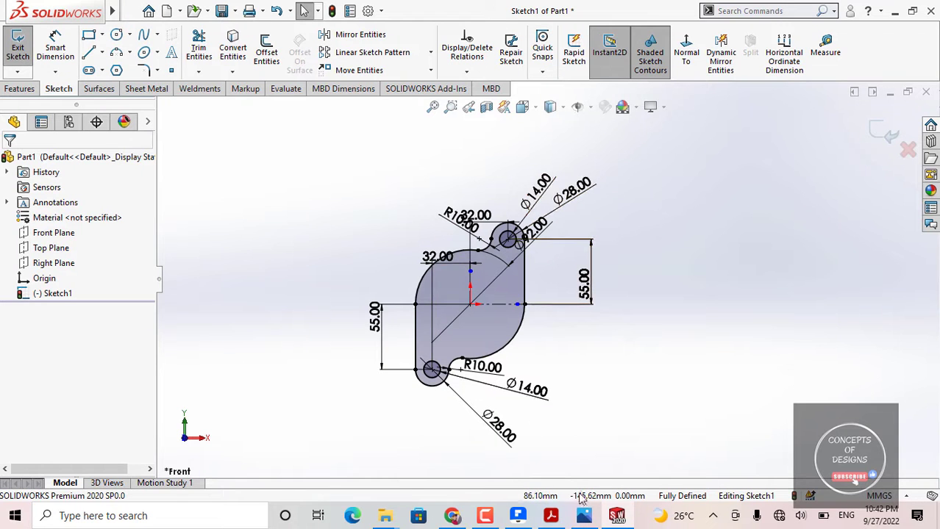
{"action": "left_click", "coordinate": [552, 516]}
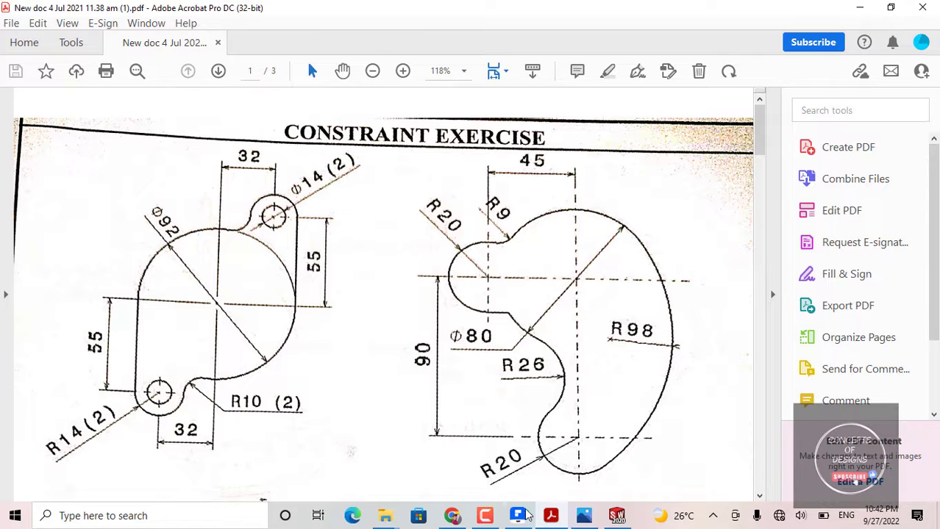
{"action": "left_click", "coordinate": [617, 515]}
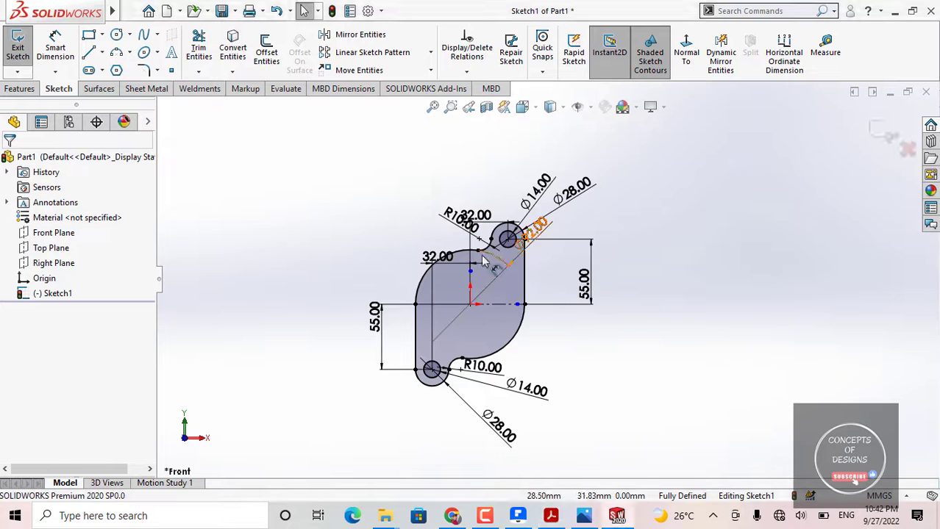
{"action": "scroll", "coordinate": [484, 261], "scroll_direction": "down", "scroll_amount": 6}
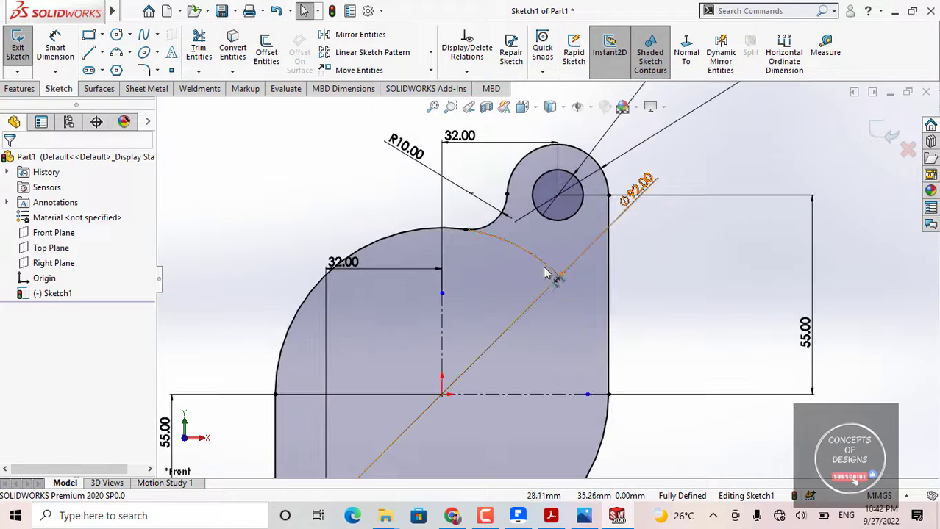
{"action": "scroll", "coordinate": [546, 274], "scroll_direction": "up", "scroll_amount": 1}
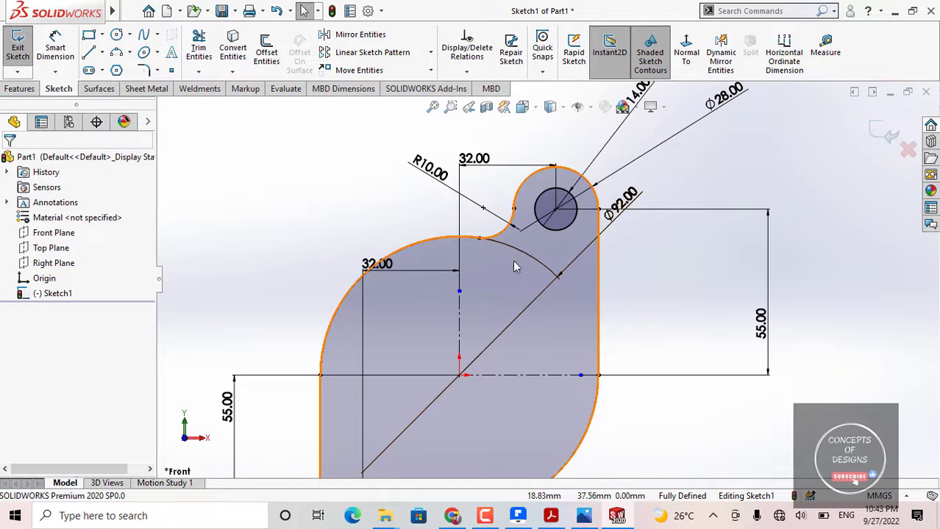
{"action": "scroll", "coordinate": [547, 279], "scroll_direction": "up", "scroll_amount": 3}
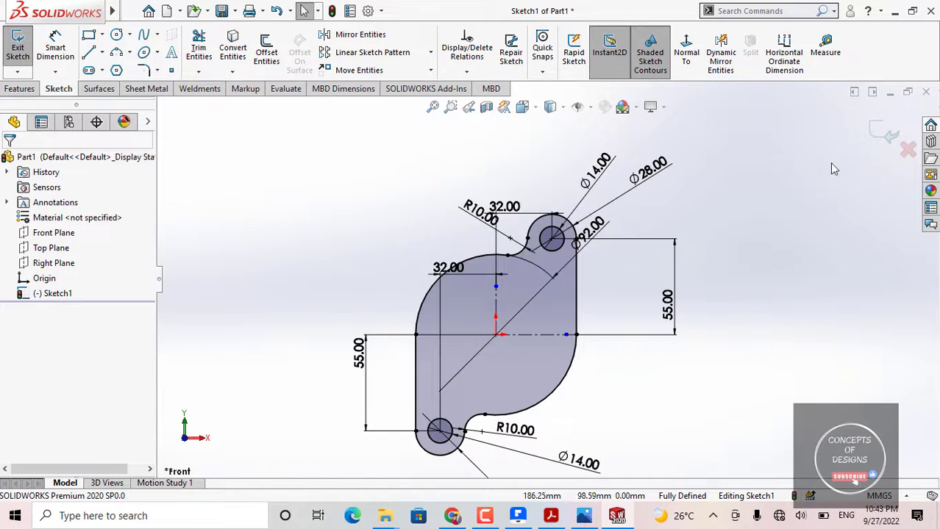
Step: Exit the sketch and extrude the profile to a depth of 12 mm with the Mid Plane end condition
{"action": "left_click", "coordinate": [885, 136]}
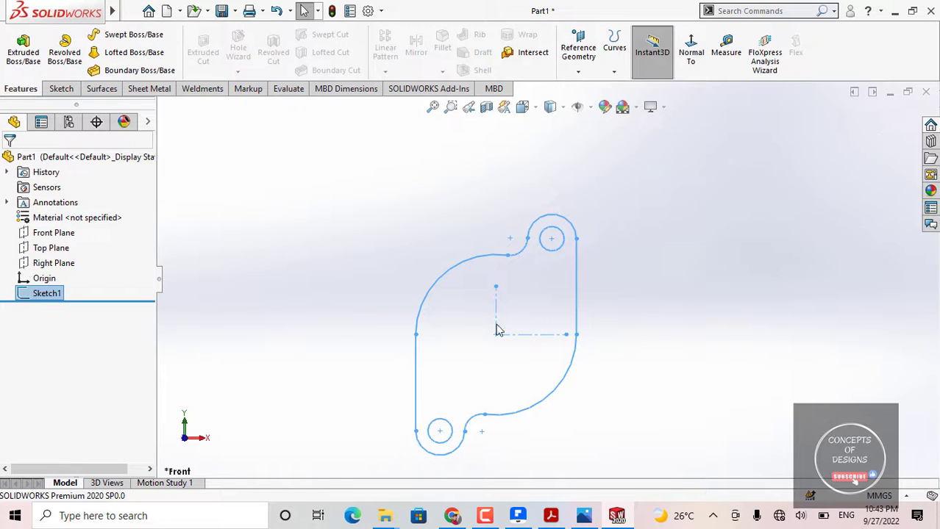
{"action": "scroll", "coordinate": [546, 277], "scroll_direction": "up", "scroll_amount": 2}
{"action": "scroll", "coordinate": [543, 323], "scroll_direction": "down", "scroll_amount": 2}
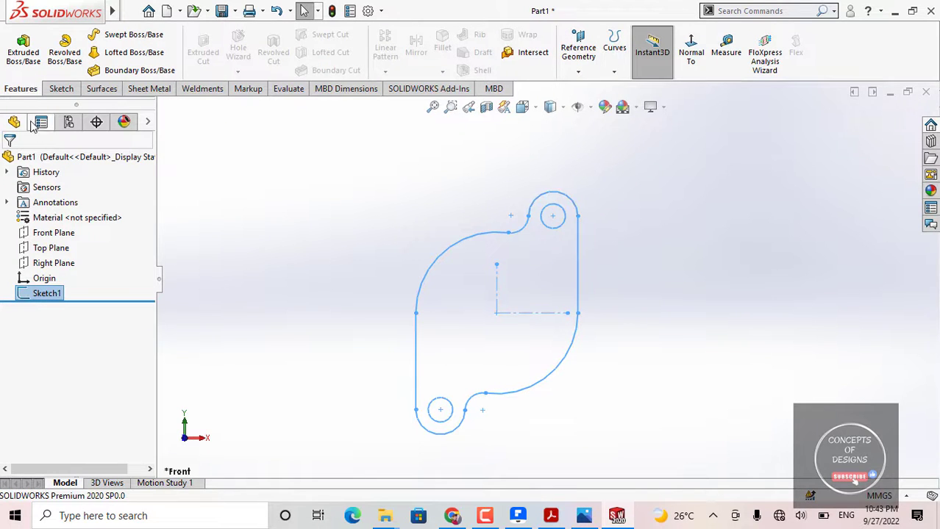
{"action": "left_click", "coordinate": [23, 50]}
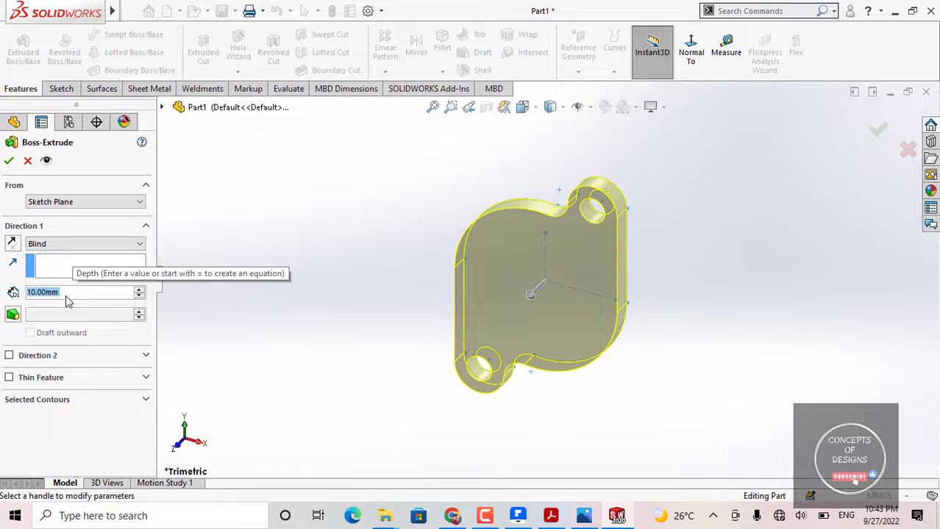
{"action": "type", "text": "12"}
{"action": "key", "text": "Return"}
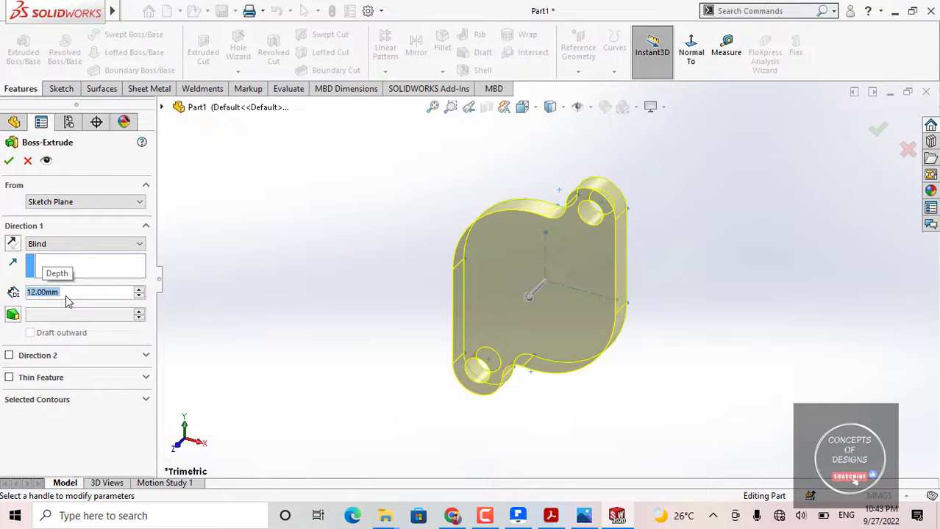
{"action": "left_click", "coordinate": [57, 246]}
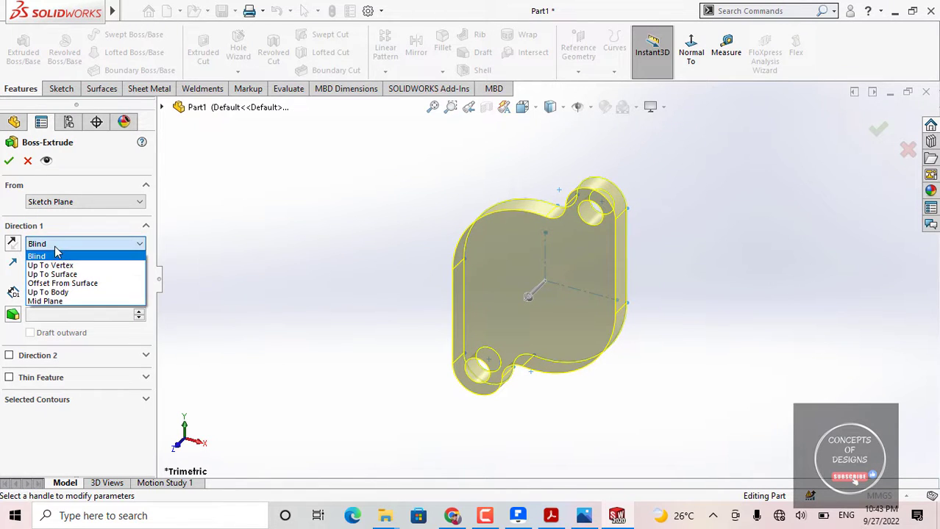
{"action": "left_click", "coordinate": [50, 303]}
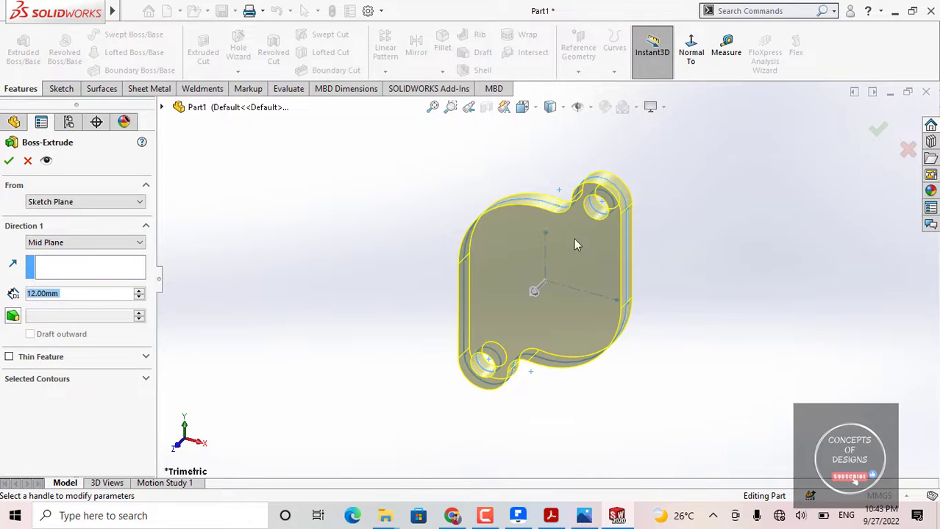
{"action": "left_click", "coordinate": [8, 162]}
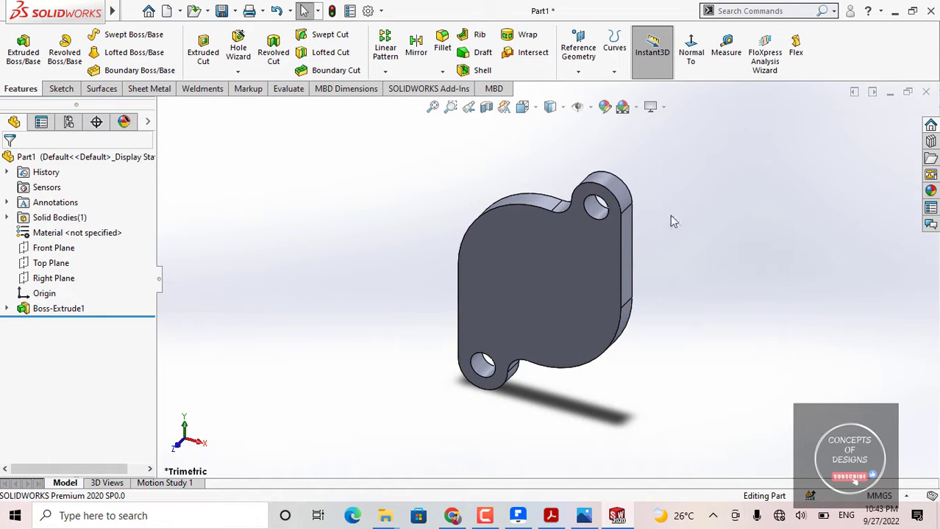
{"action": "middle_click_drag", "start_coordinate": [670, 220], "coordinate": [629, 180]}
{"action": "middle_click_drag", "start_coordinate": [727, 297], "coordinate": [676, 274]}
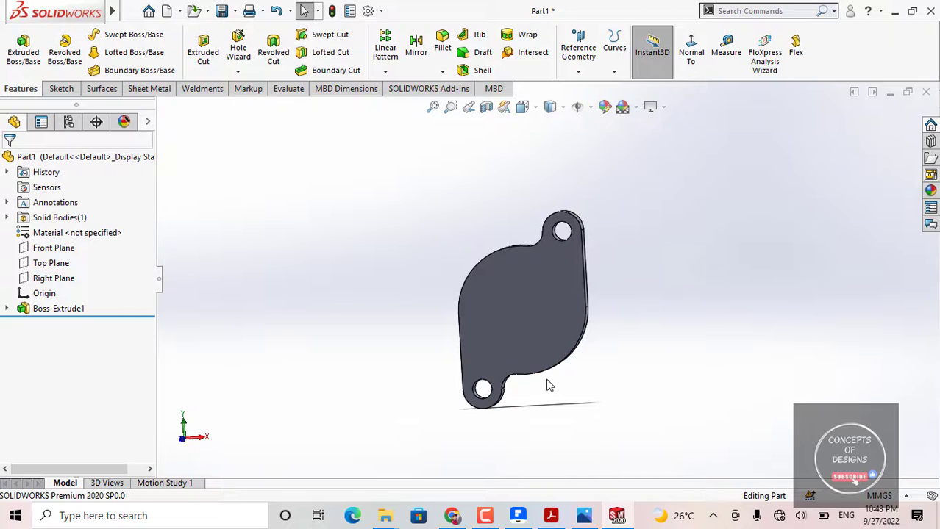
{"action": "middle_click_drag", "start_coordinate": [500, 340], "coordinate": [519, 245]}
{"action": "scroll", "coordinate": [520, 244], "scroll_direction": "down", "scroll_amount": 2}
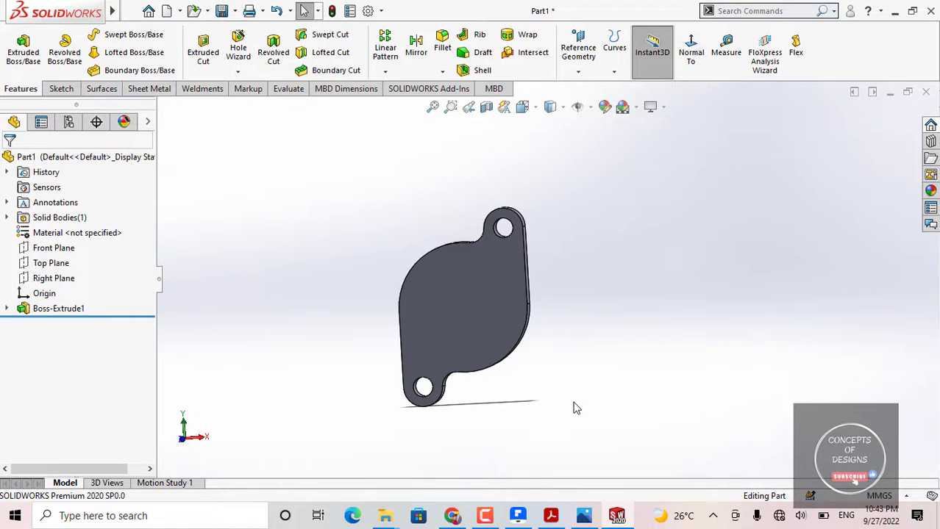
Step: Start saving the part, create a folder named sld tutorial on New Volume (D:) and open it as the save location
{"action": "key", "text": "ctrl+s"}
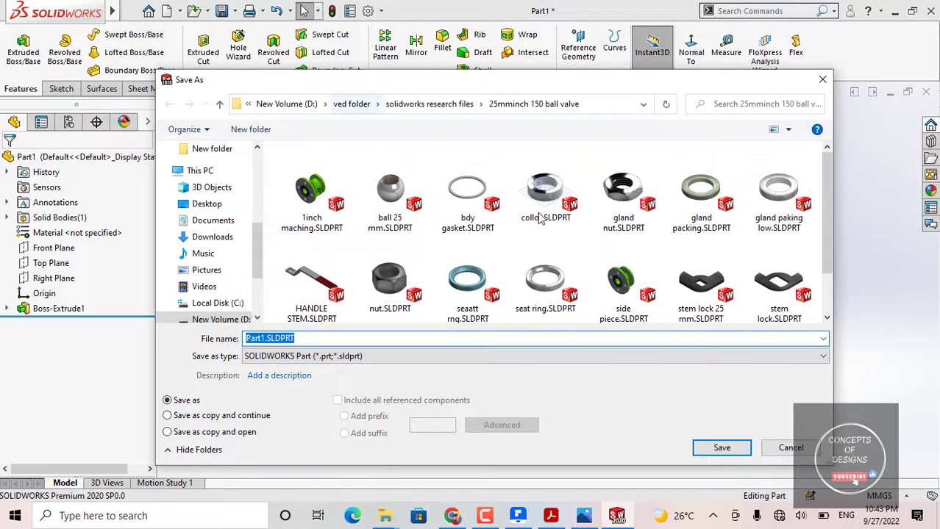
{"action": "left_click", "coordinate": [351, 104]}
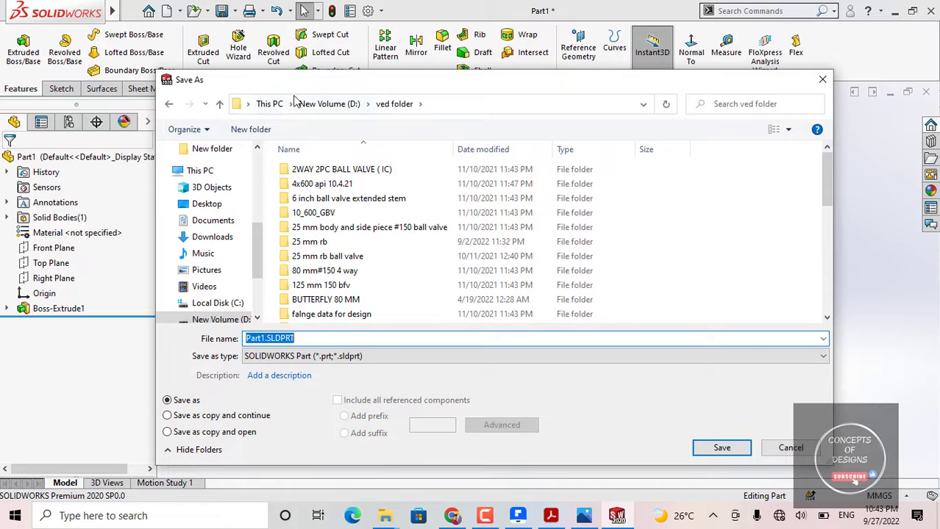
{"action": "left_click", "coordinate": [322, 105]}
{"action": "left_click", "coordinate": [738, 256]}
{"action": "right_click", "coordinate": [738, 256]}
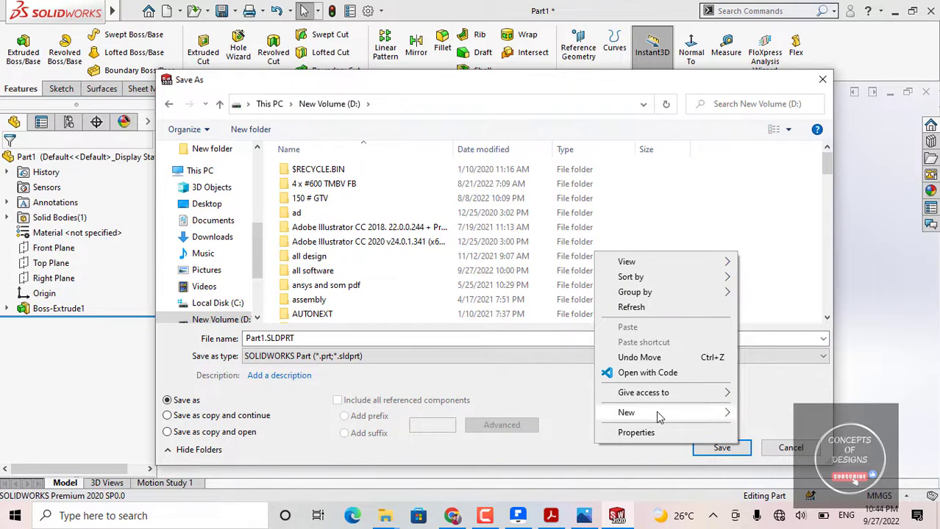
{"action": "mouse_move", "coordinate": [656, 412]}
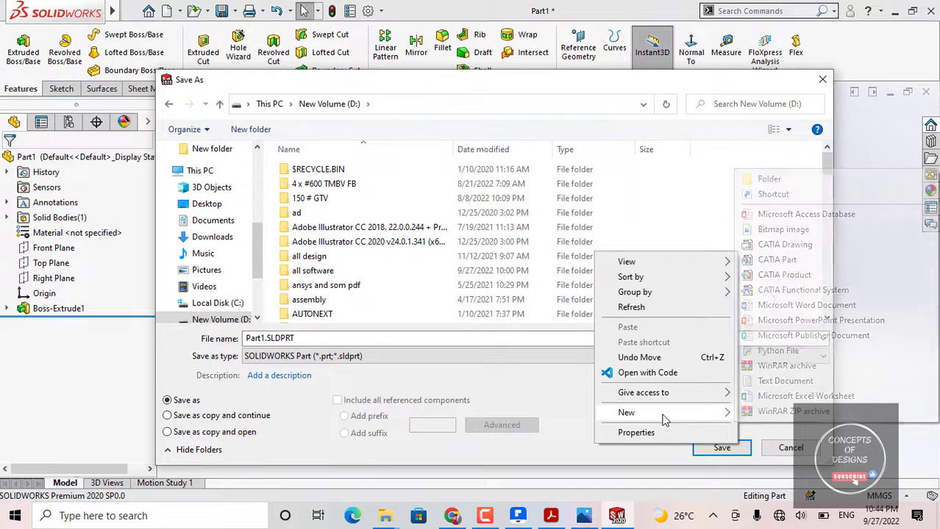
{"action": "left_click", "coordinate": [772, 181]}
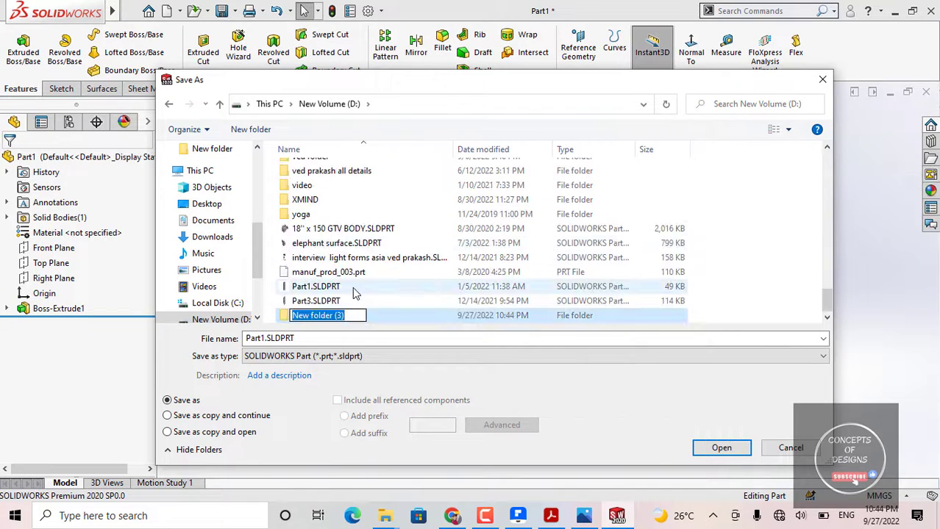
{"action": "type", "text": "sl"}
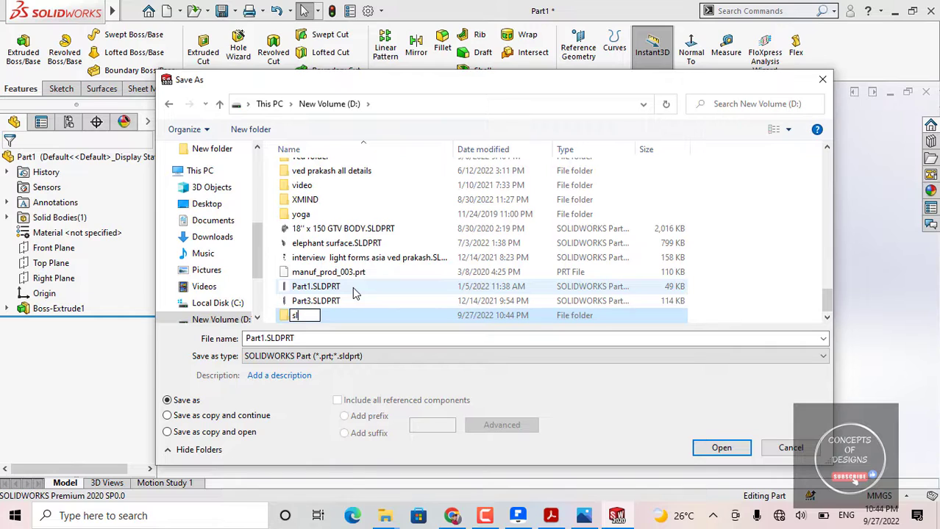
{"action": "type", "text": "d tutorial"}
{"action": "key", "text": "Return"}
{"action": "double_click", "coordinate": [362, 315]}
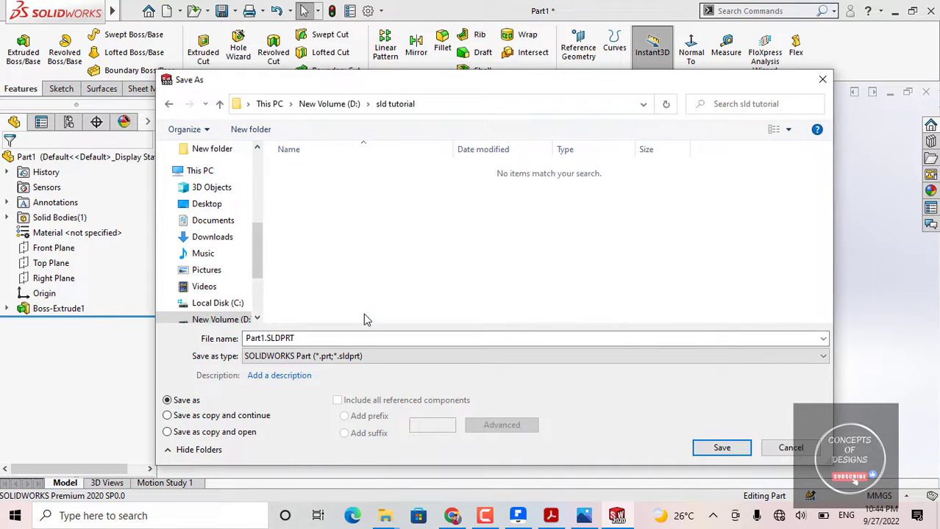
Step: Name the part file "1st ex ." and save it in the sld tutorial folder
{"action": "left_click", "coordinate": [297, 337]}
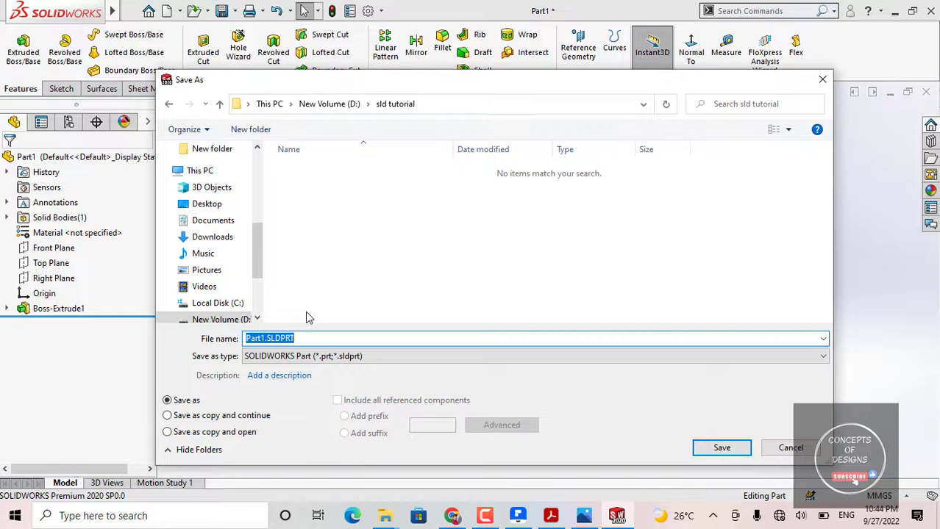
{"action": "type", "text": "1xt"}
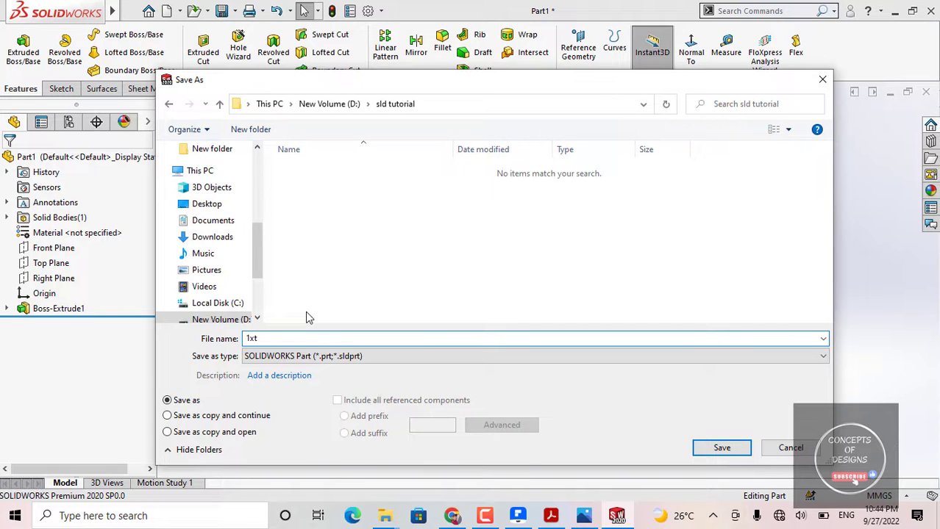
{"action": "key", "text": "BackSpace"}
{"action": "key", "text": "BackSpace"}
{"action": "type", "text": "st ex ."}
{"action": "left_click", "coordinate": [719, 447]}
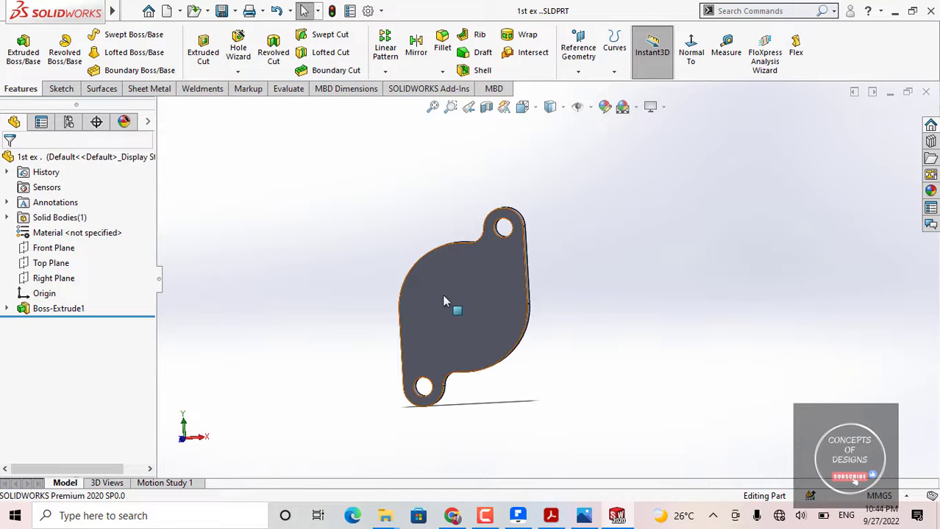
Step: Create a new part document and start a sketch on its Front Plane
{"action": "scroll", "coordinate": [546, 278], "scroll_direction": "up", "scroll_amount": 1}
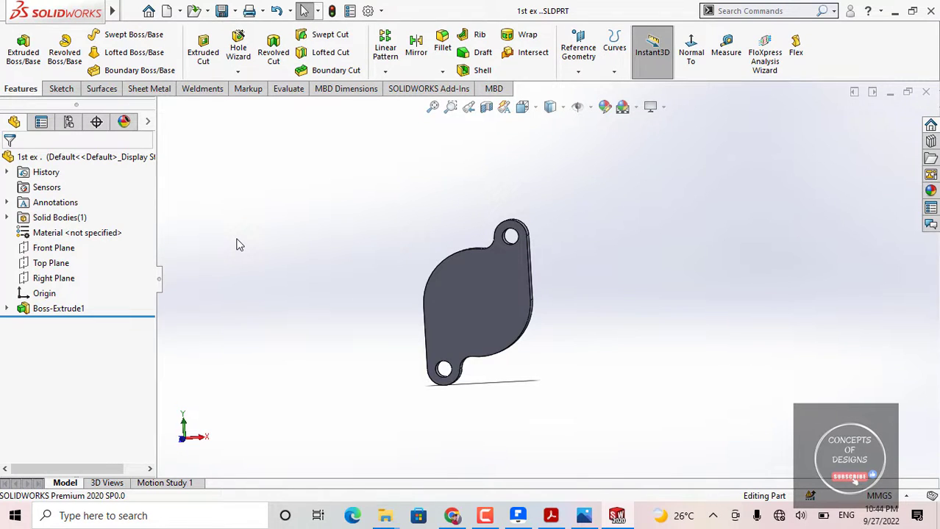
{"action": "key", "text": "ctrl+n"}
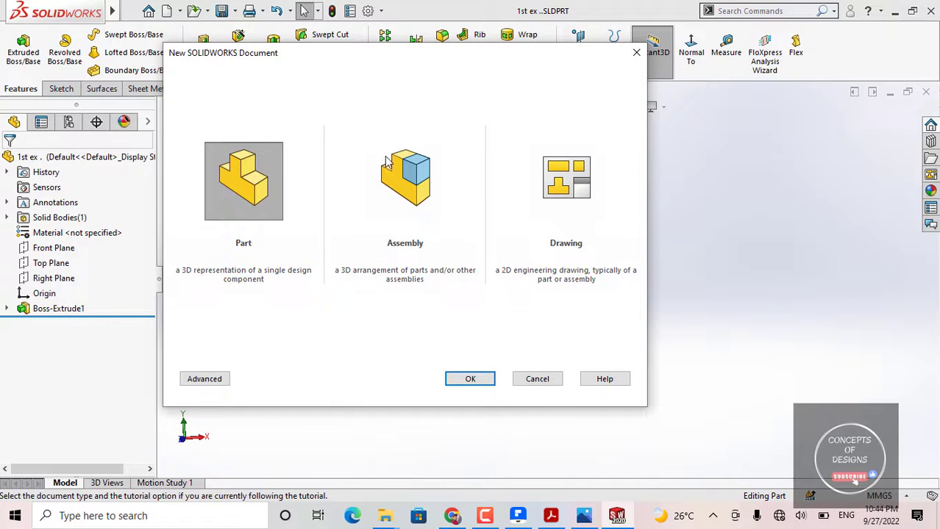
{"action": "left_click", "coordinate": [636, 52]}
{"action": "left_click", "coordinate": [129, 12]}
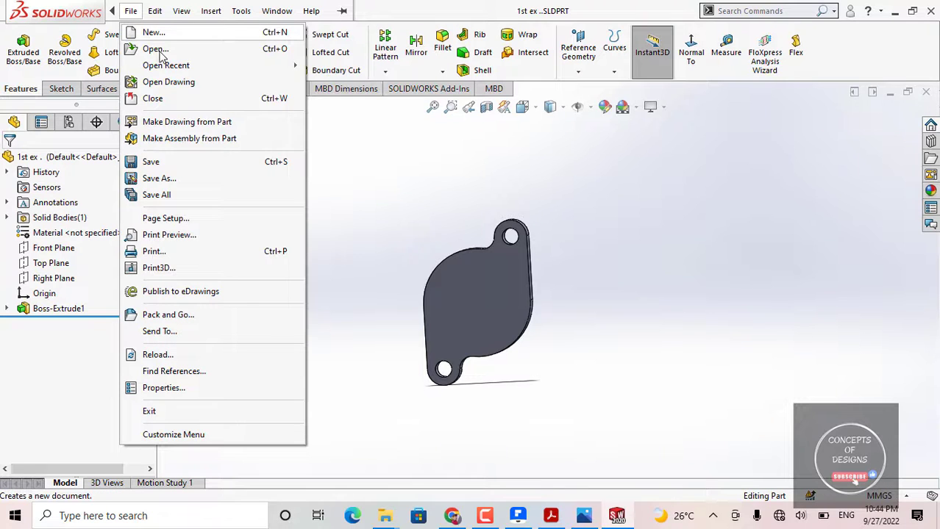
{"action": "left_click", "coordinate": [367, 193]}
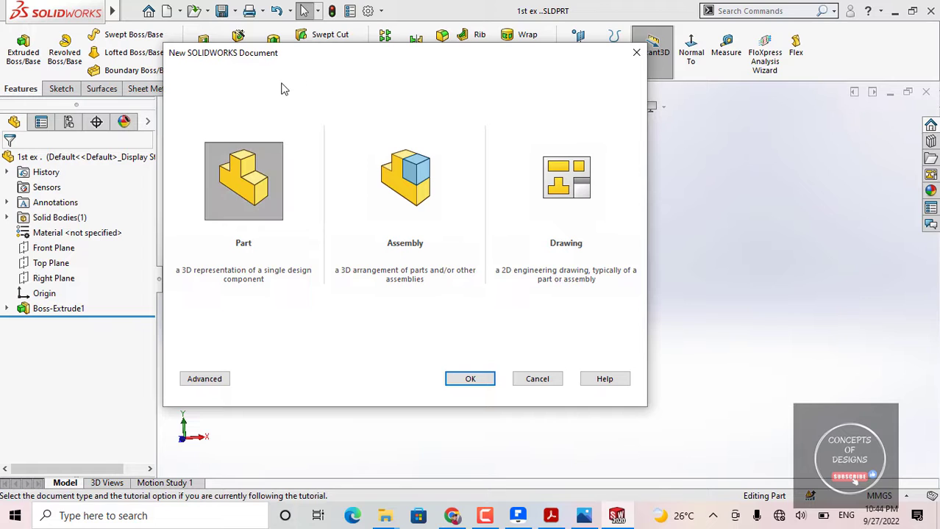
{"action": "left_click", "coordinate": [474, 380]}
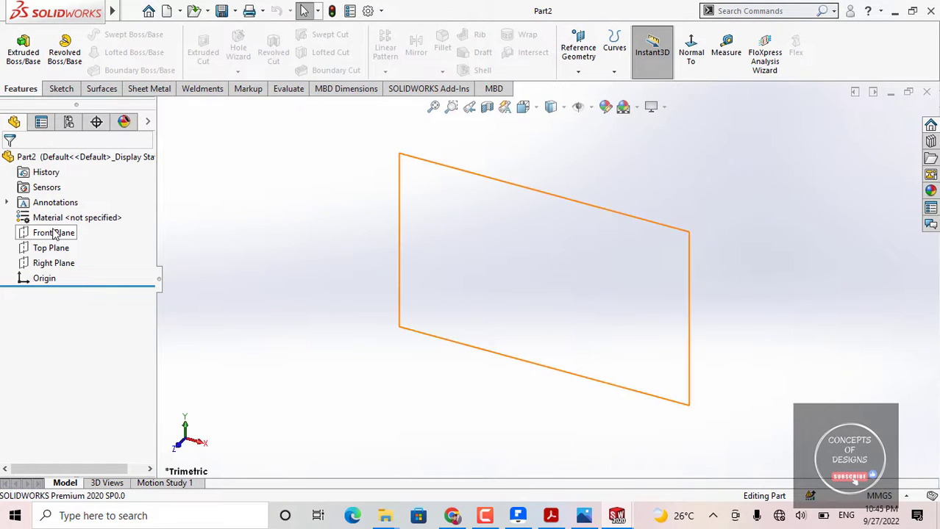
{"action": "left_click", "coordinate": [53, 234]}
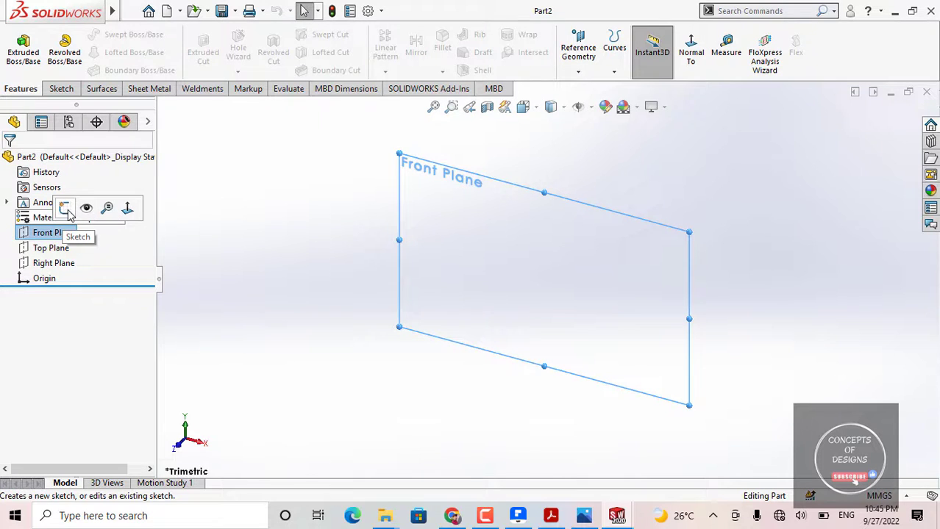
{"action": "left_click", "coordinate": [66, 210]}
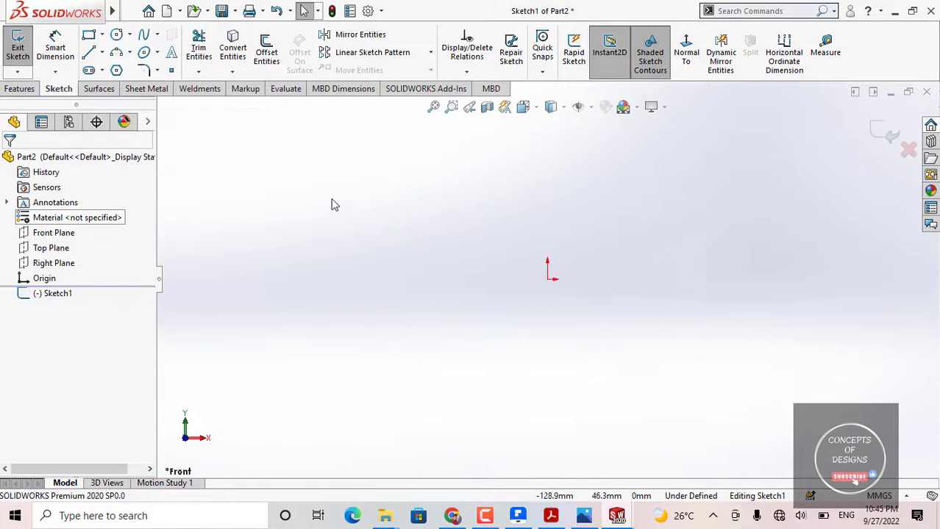
Step: Study the dimensions and outline of constraint exercise Ex-2 in the Adobe Acrobat PDF, and return to the new part's sketch in SOLIDWORKS
{"action": "left_click", "coordinate": [551, 516]}
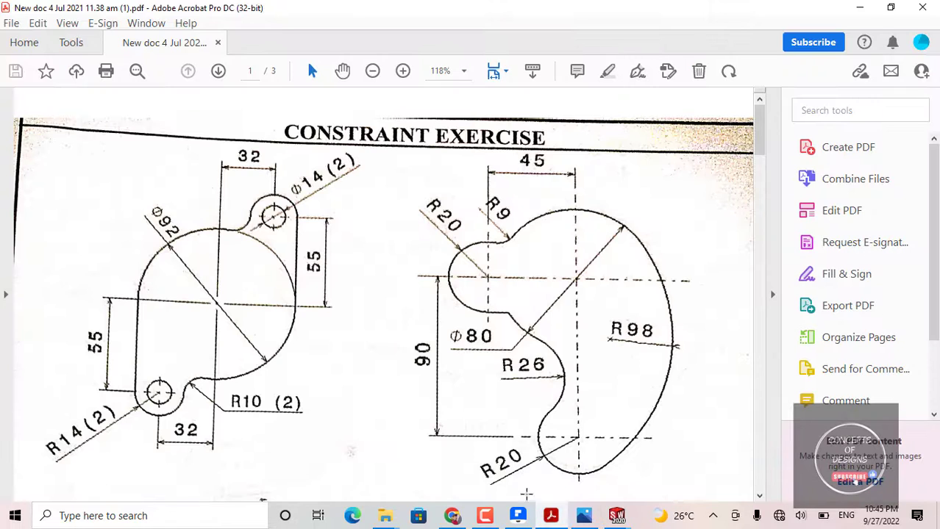
{"action": "scroll", "coordinate": [521, 263], "scroll_direction": "down", "scroll_amount": 2}
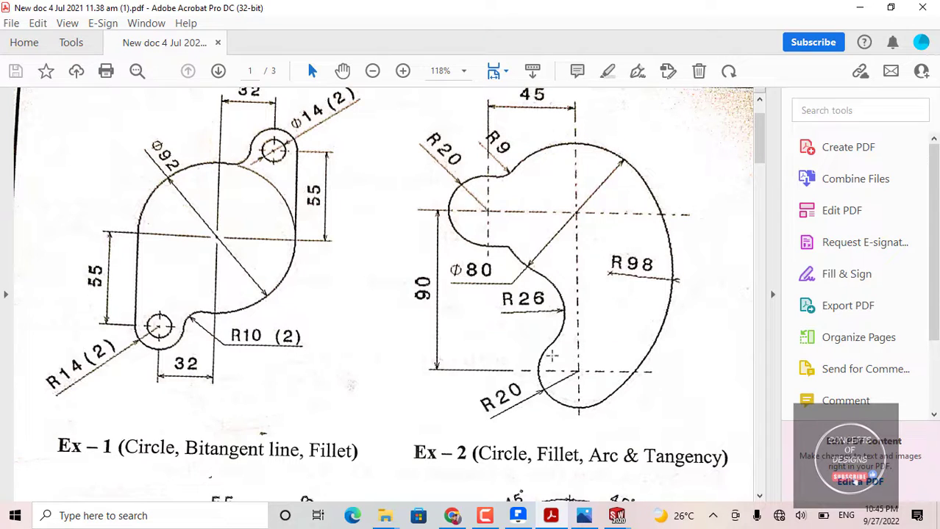
{"action": "scroll", "coordinate": [538, 202], "scroll_direction": "up", "scroll_amount": 1}
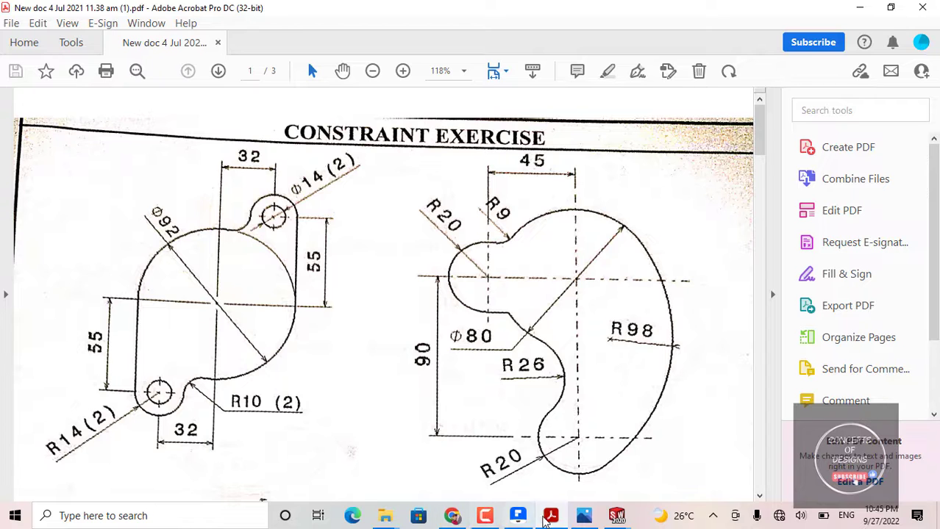
{"action": "mouse_move", "coordinate": [616, 515]}
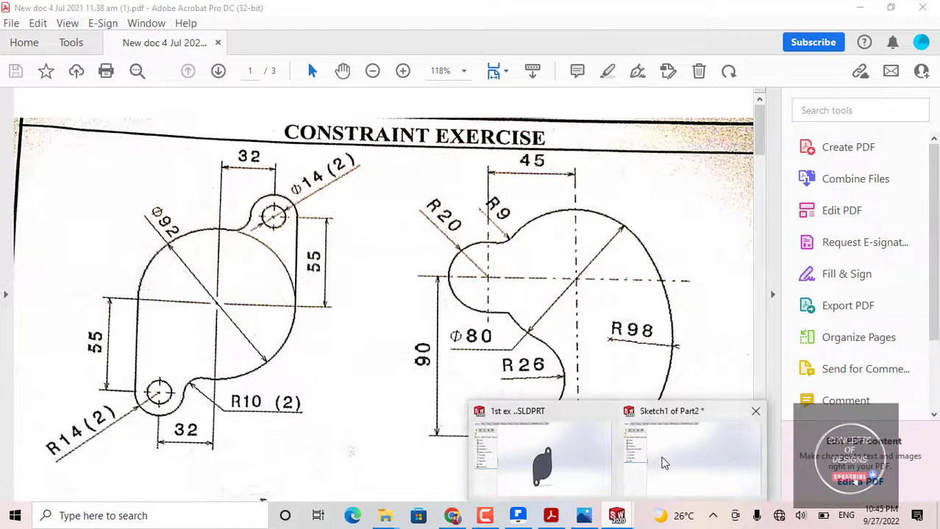
{"action": "left_click", "coordinate": [651, 463]}
Step: Sketch a circle about 141 mm in diameter centred on the origin
{"action": "left_click", "coordinate": [116, 36]}
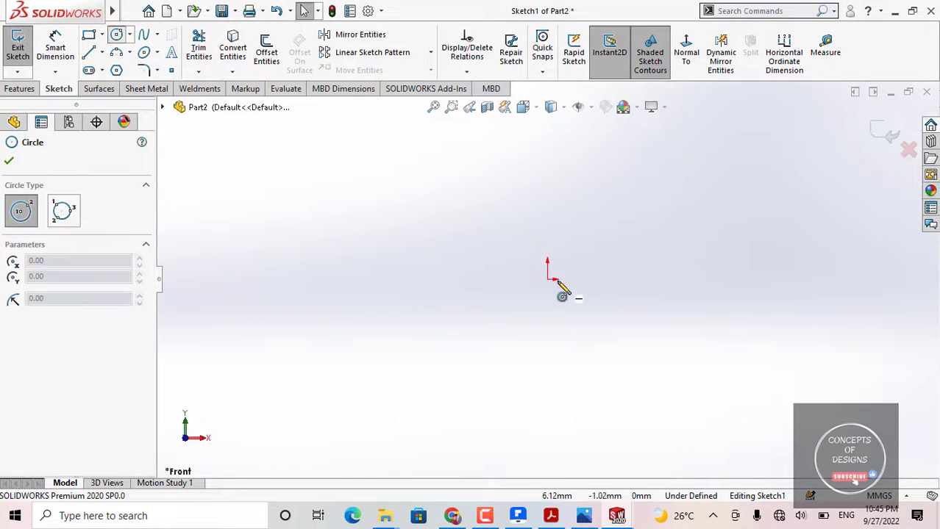
{"action": "left_click", "coordinate": [547, 279]}
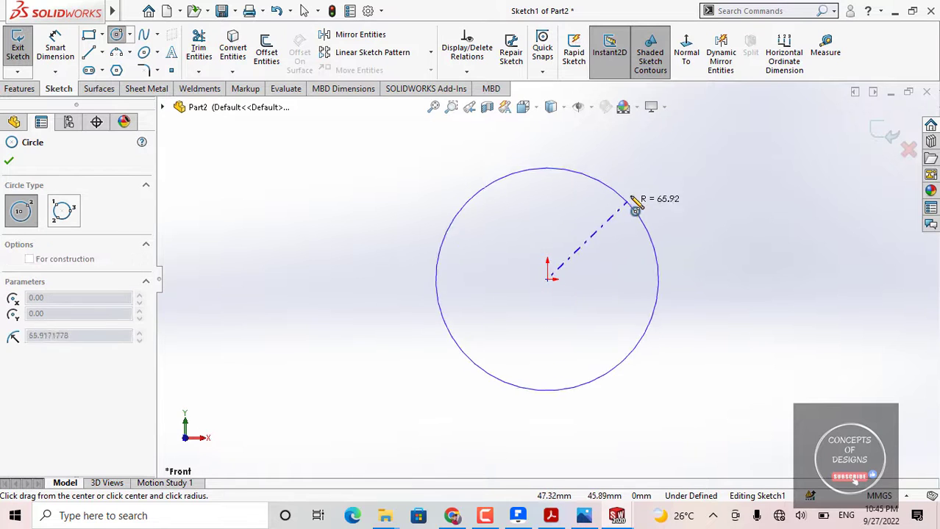
{"action": "left_click", "coordinate": [635, 203]}
{"action": "key", "text": "Escape"}
{"action": "left_click", "coordinate": [433, 239]}
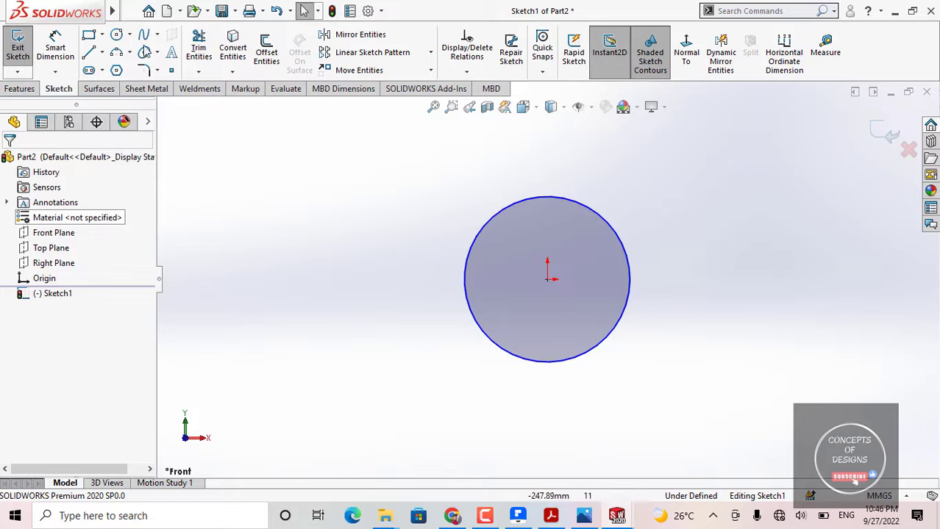
Step: Dimension the circle's diameter as 80 mm with Smart Dimension, placing the dimension to the left of the circle
{"action": "left_click", "coordinate": [55, 48]}
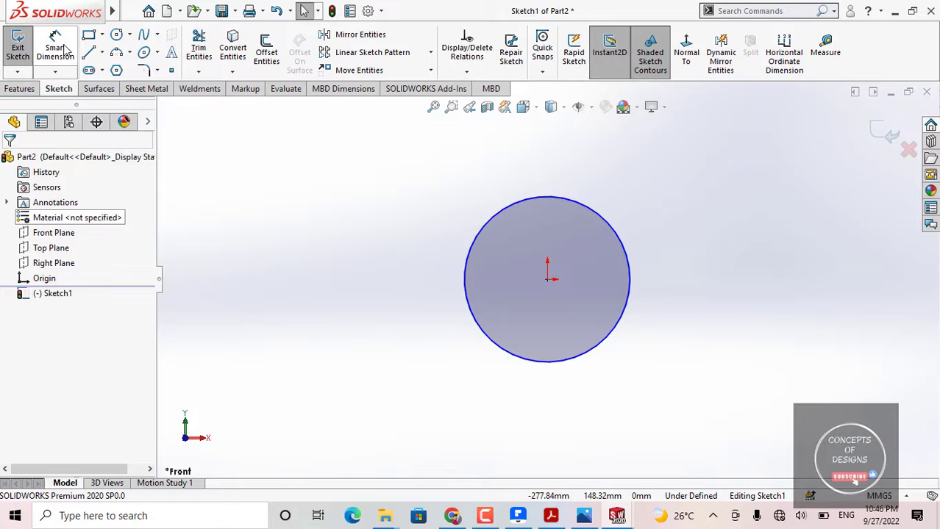
{"action": "left_click", "coordinate": [472, 299]}
{"action": "left_click", "coordinate": [324, 321]}
{"action": "type", "text": "80"}
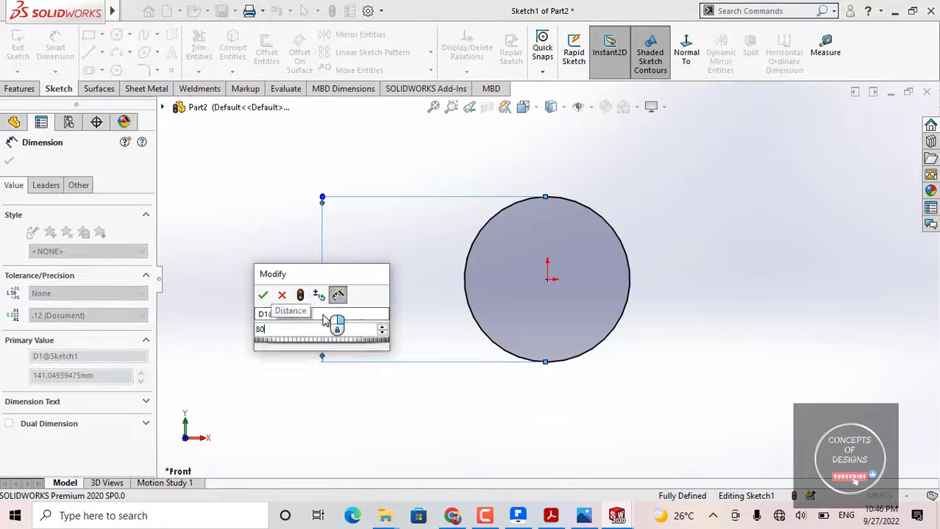
{"action": "key", "text": "Return"}
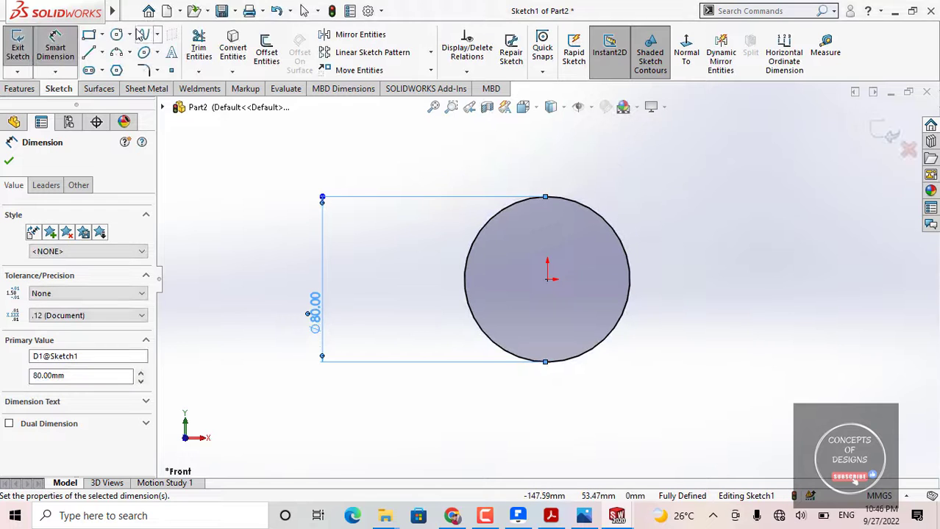
Step: Draw a vertical centerline from the origin upward past the top of the 80 mm circle
{"action": "left_click", "coordinate": [103, 53]}
{"action": "left_click", "coordinate": [125, 87]}
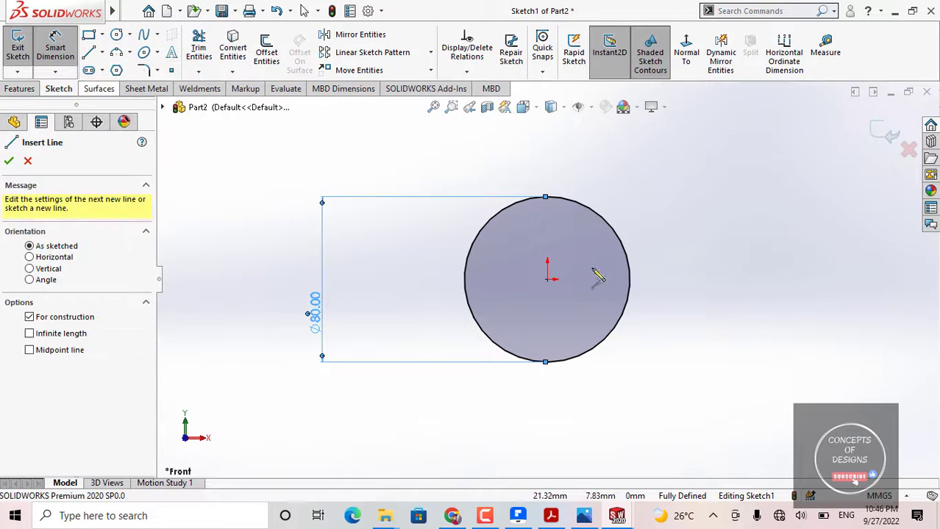
{"action": "left_click", "coordinate": [548, 279]}
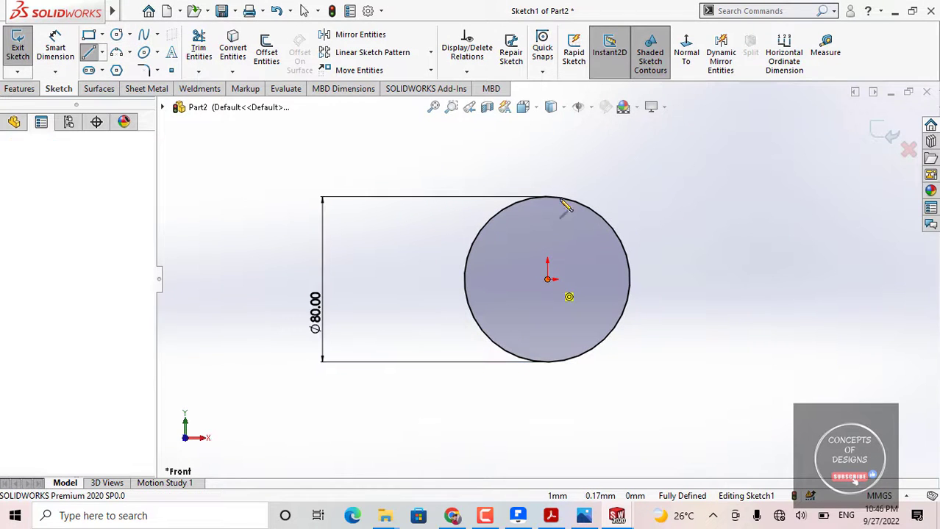
{"action": "left_click", "coordinate": [547, 122]}
{"action": "key", "text": "Escape"}
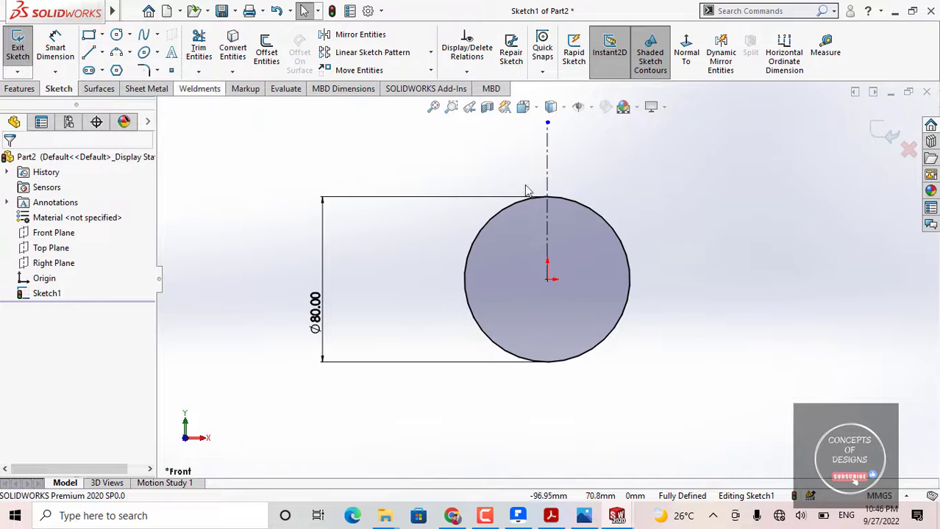
Step: Draw a horizontal centerline about 134 mm long from the origin to the right, past the edge of the 80 mm circle
{"action": "left_click", "coordinate": [101, 53]}
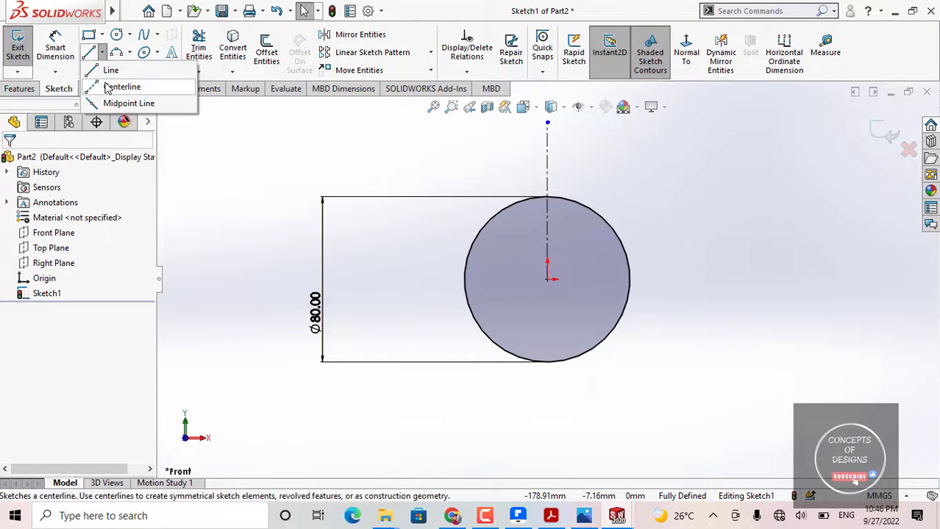
{"action": "left_click", "coordinate": [122, 86]}
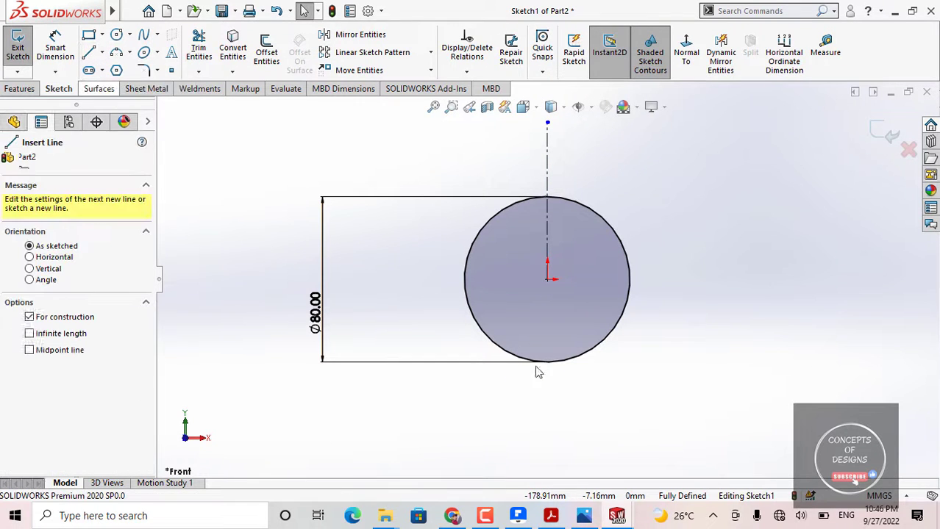
{"action": "left_click", "coordinate": [549, 280]}
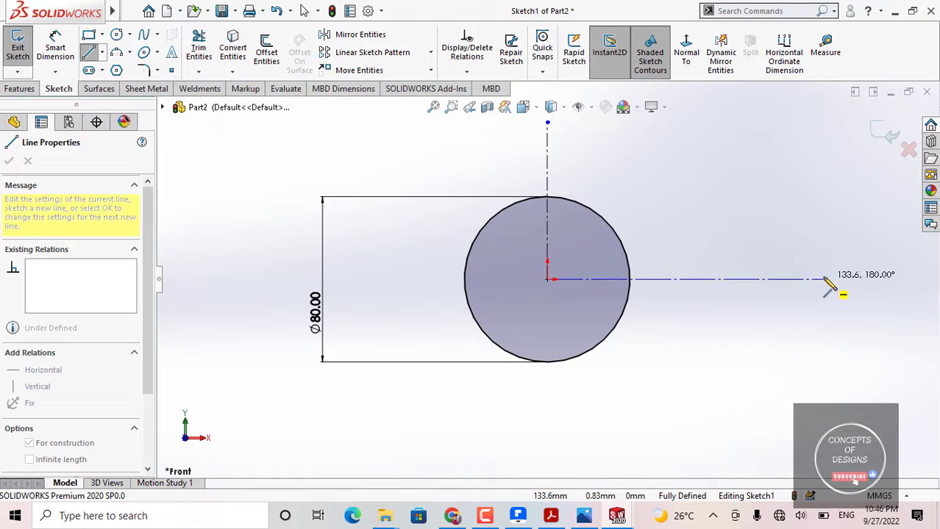
{"action": "left_click", "coordinate": [824, 280]}
{"action": "key", "text": "Escape"}
{"action": "key", "text": "z"}
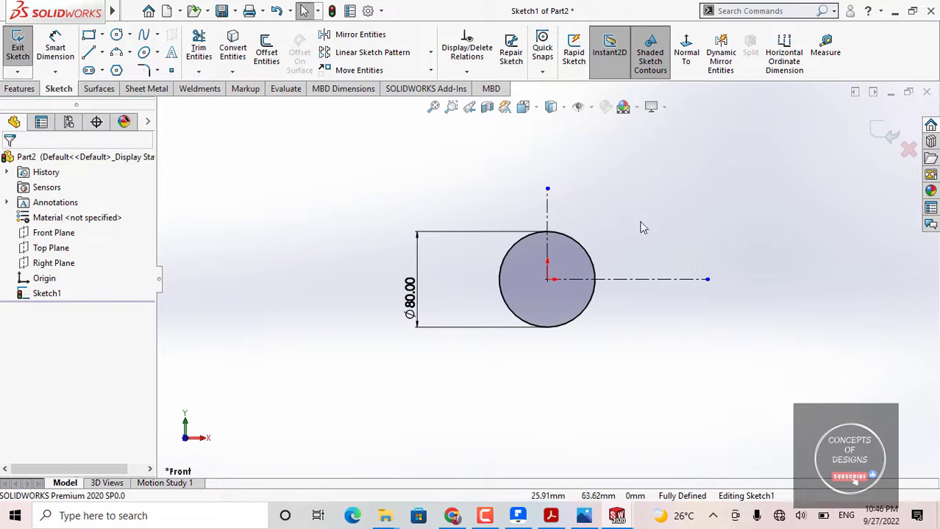
{"action": "scroll", "coordinate": [566, 254], "scroll_direction": "down", "scroll_amount": 1}
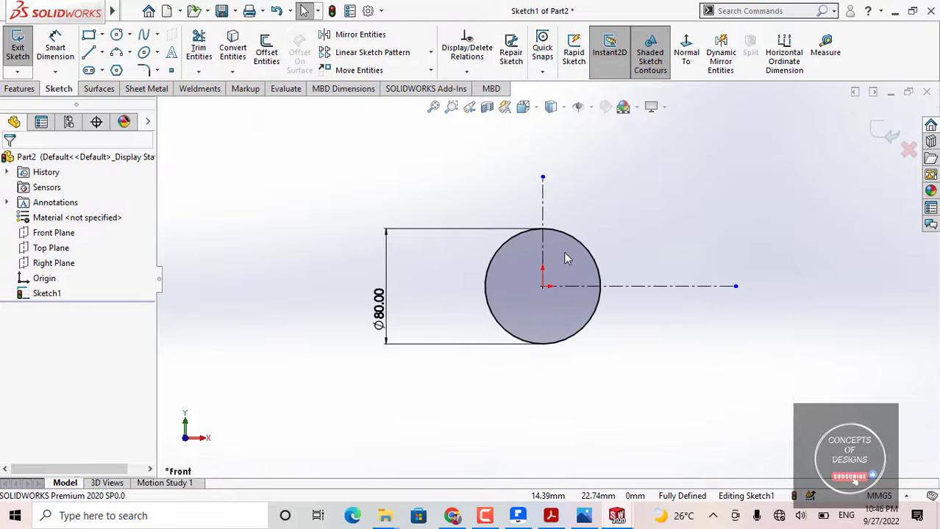
Step: Check the second exercise in the Acrobat PDF, and in SOLIDWORKS sketch a circle about 56 mm in diameter, centred about 104 mm below the origin
{"action": "scroll", "coordinate": [564, 253], "scroll_direction": "down", "scroll_amount": 1}
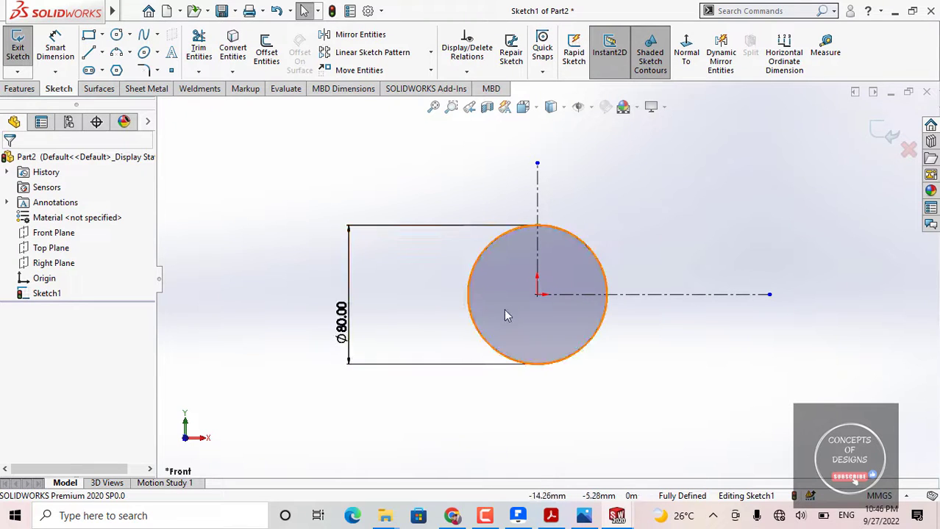
{"action": "scroll", "coordinate": [478, 373], "scroll_direction": "up", "scroll_amount": 3}
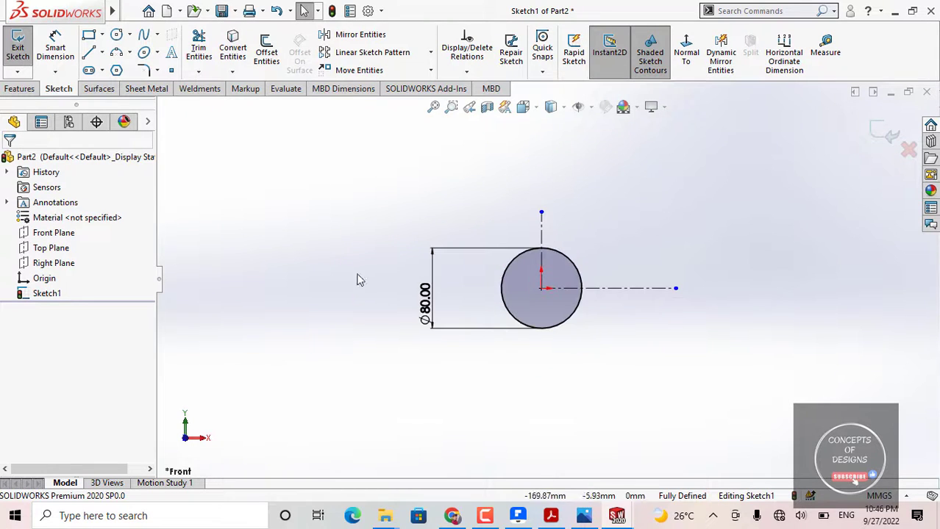
{"action": "mouse_move", "coordinate": [553, 516]}
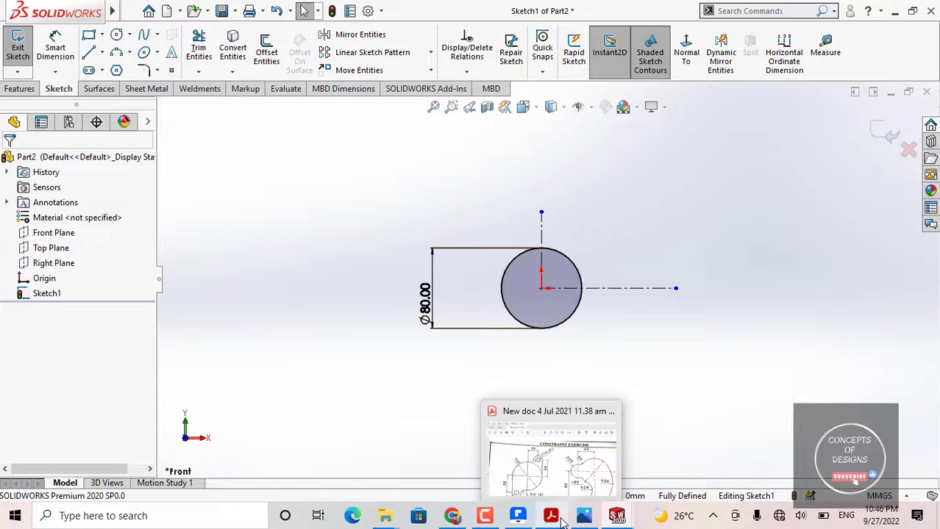
{"action": "left_click", "coordinate": [599, 439]}
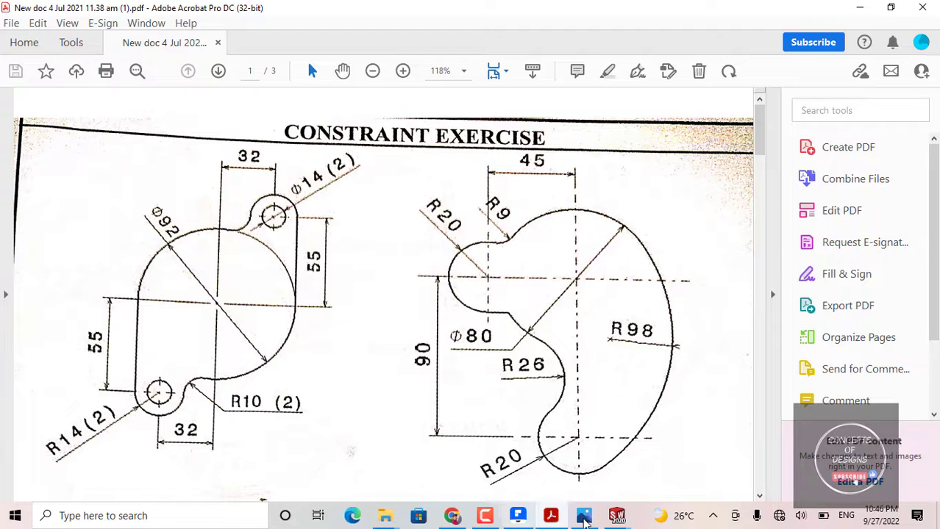
{"action": "mouse_move", "coordinate": [616, 516]}
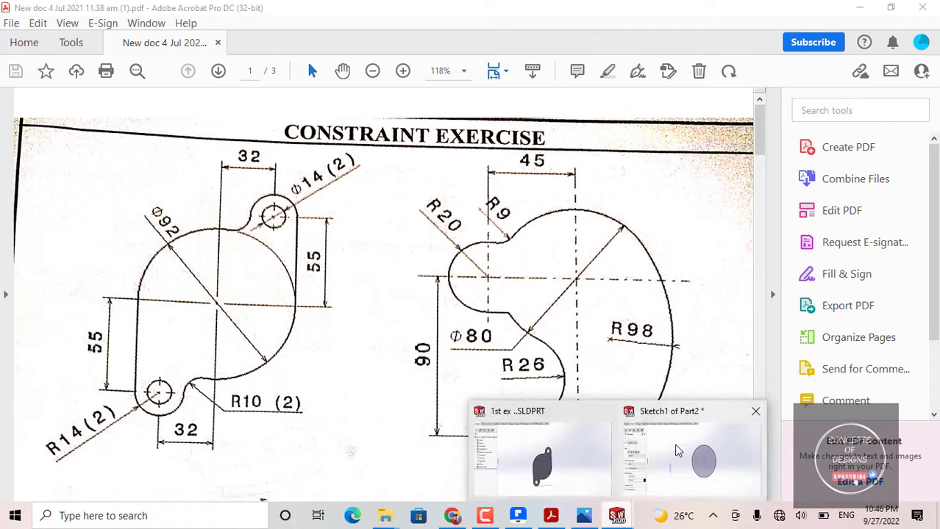
{"action": "left_click", "coordinate": [676, 452]}
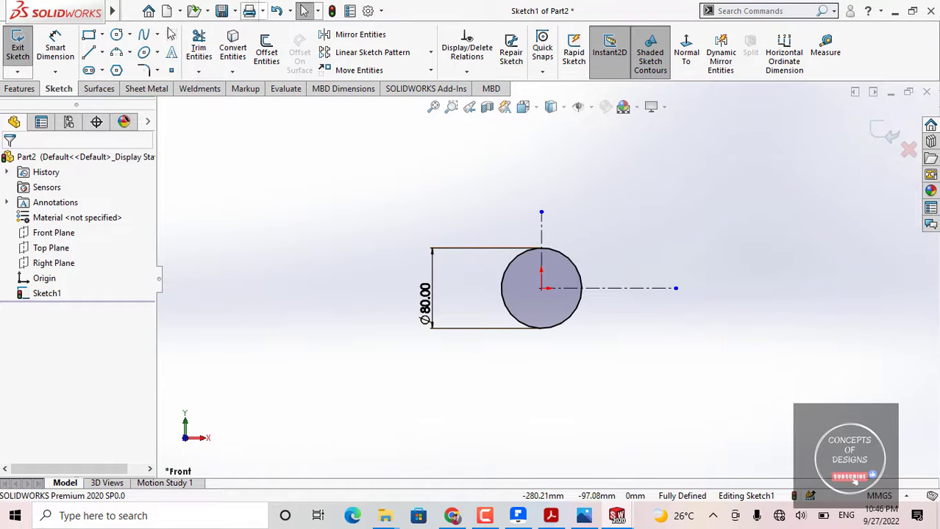
{"action": "left_click", "coordinate": [118, 34]}
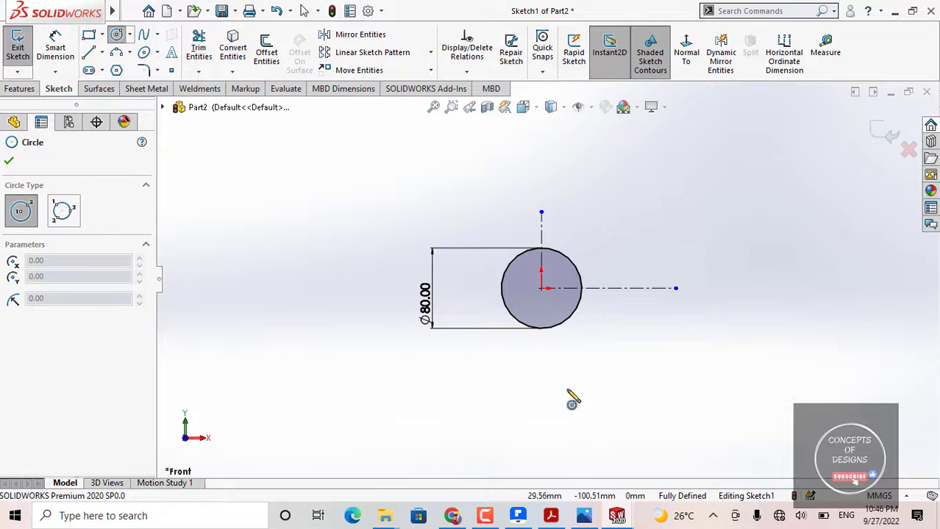
{"action": "left_click", "coordinate": [541, 393]}
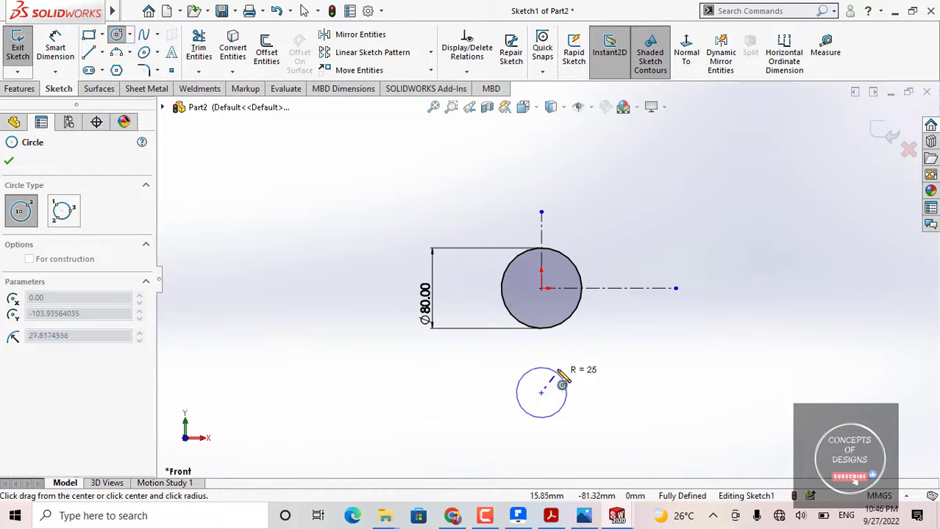
{"action": "left_click", "coordinate": [570, 381]}
{"action": "key", "text": "Escape"}
{"action": "key", "text": "Escape"}
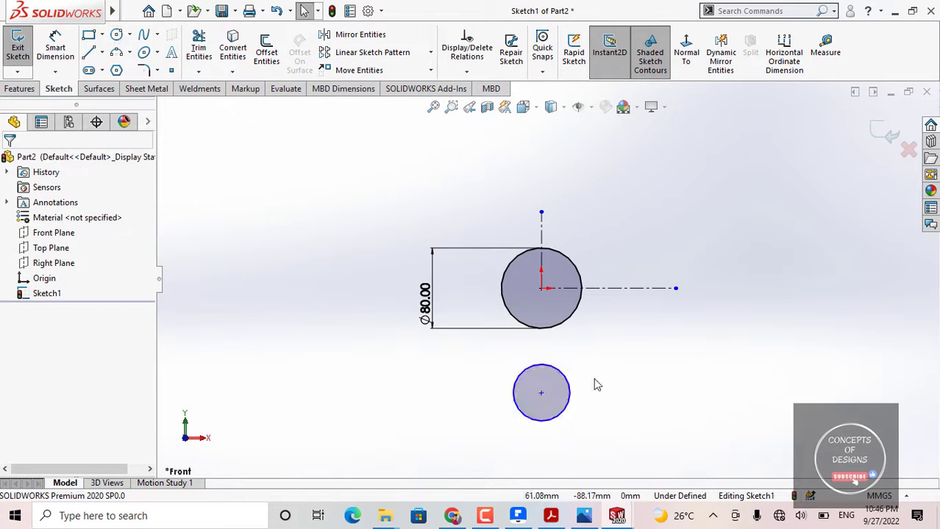
Step: Make the lower circle's centre point coincident with the vertical centerline
{"action": "left_click", "coordinate": [541, 394]}
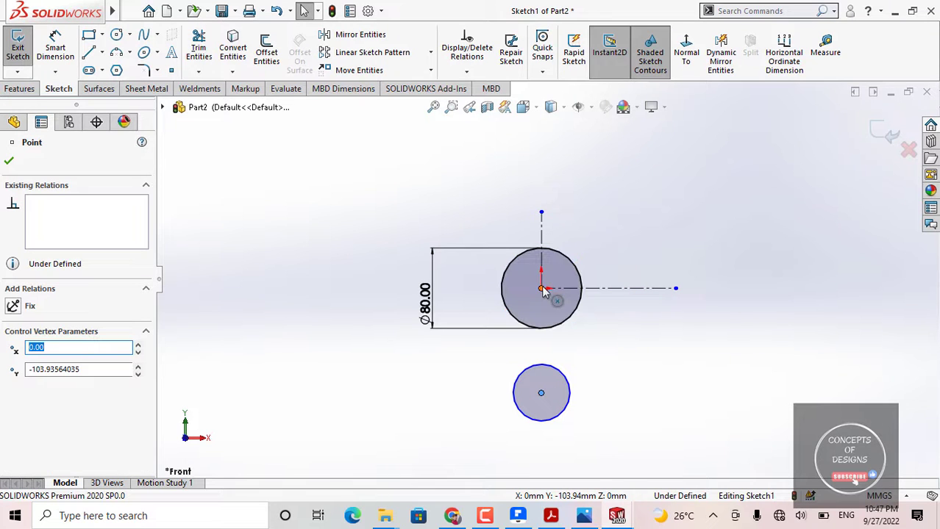
{"action": "left_click", "coordinate": [541, 243], "text": "ctrl"}
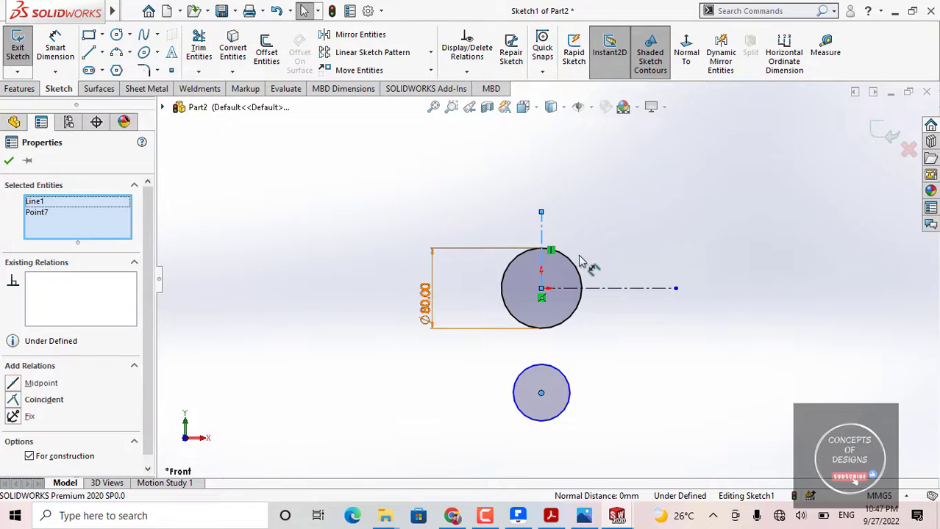
{"action": "left_click", "coordinate": [50, 402]}
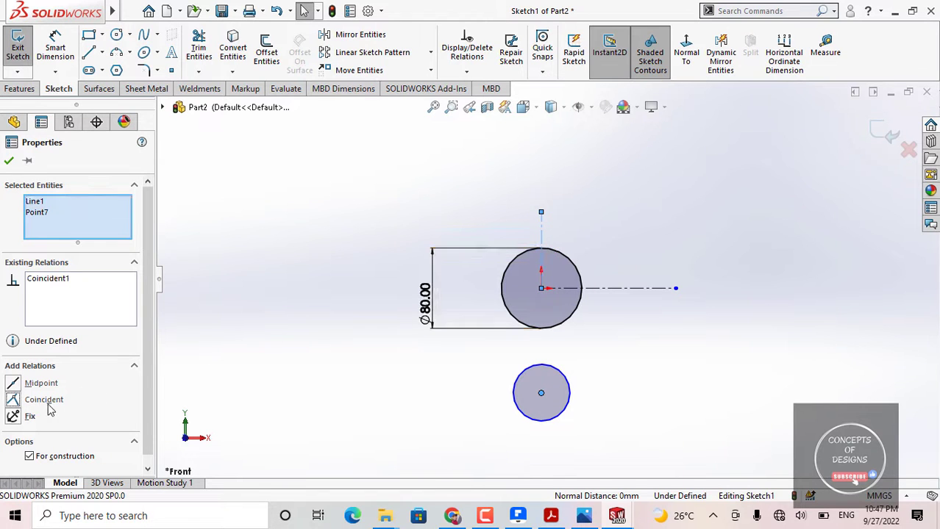
{"action": "left_click", "coordinate": [9, 161]}
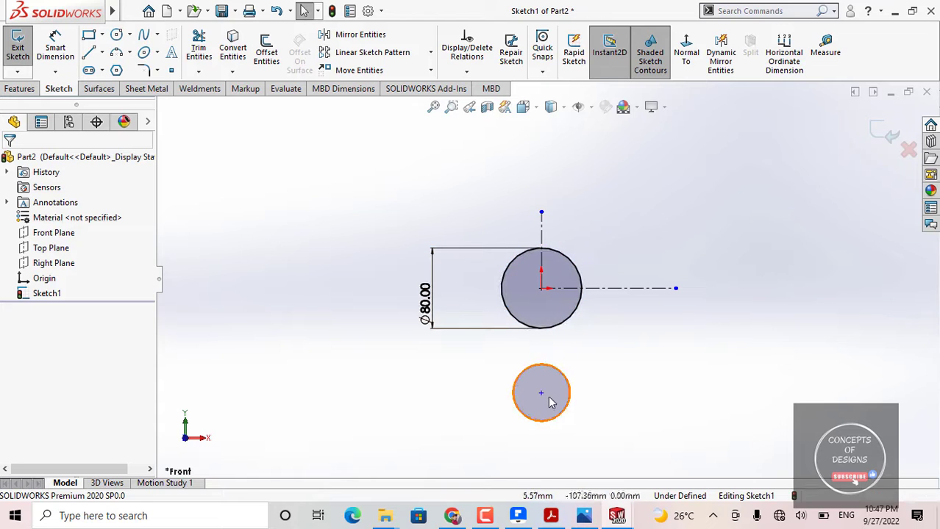
Step: Dimension the lower circle's diameter as 40 mm, placing the dimension to the left of the circle
{"action": "left_click", "coordinate": [55, 48]}
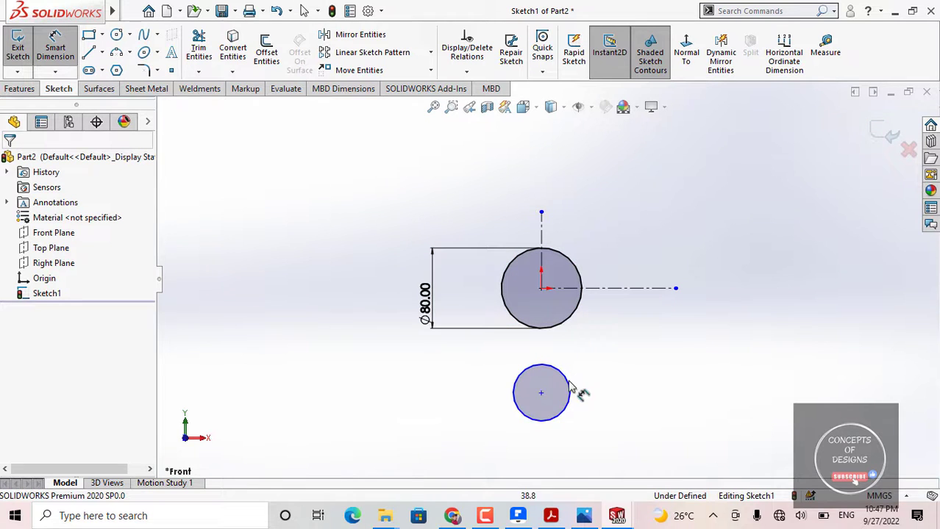
{"action": "left_click", "coordinate": [524, 415]}
{"action": "left_click", "coordinate": [446, 428]}
{"action": "type", "text": "4"}
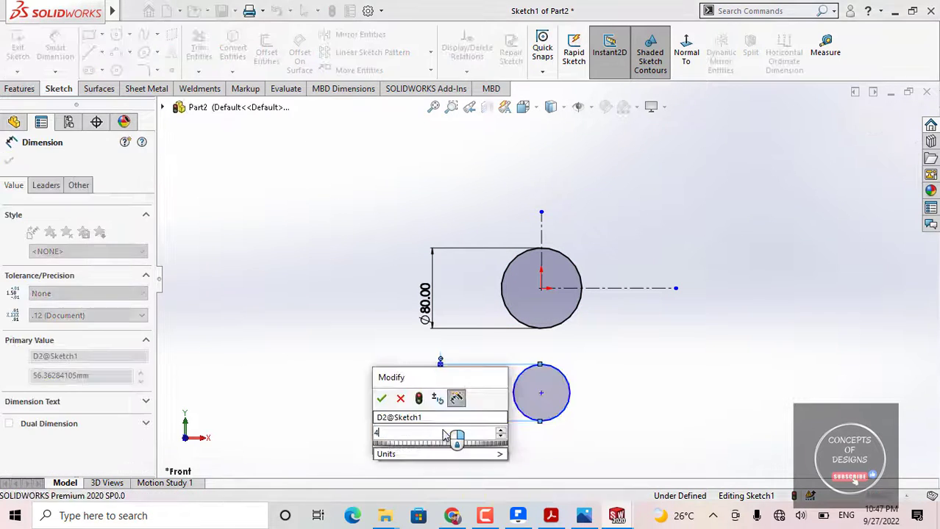
{"action": "type", "text": "0"}
{"action": "key", "text": "Return"}
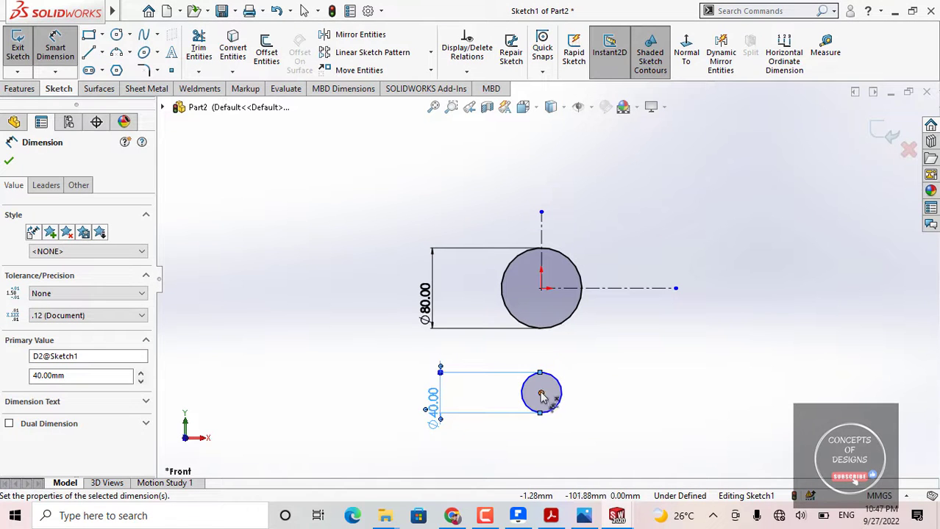
Step: Set the vertical distance between the lower circle's centre and the origin to 90 mm, with the dimension left of both circles
{"action": "left_click", "coordinate": [540, 395]}
{"action": "left_click", "coordinate": [541, 288]}
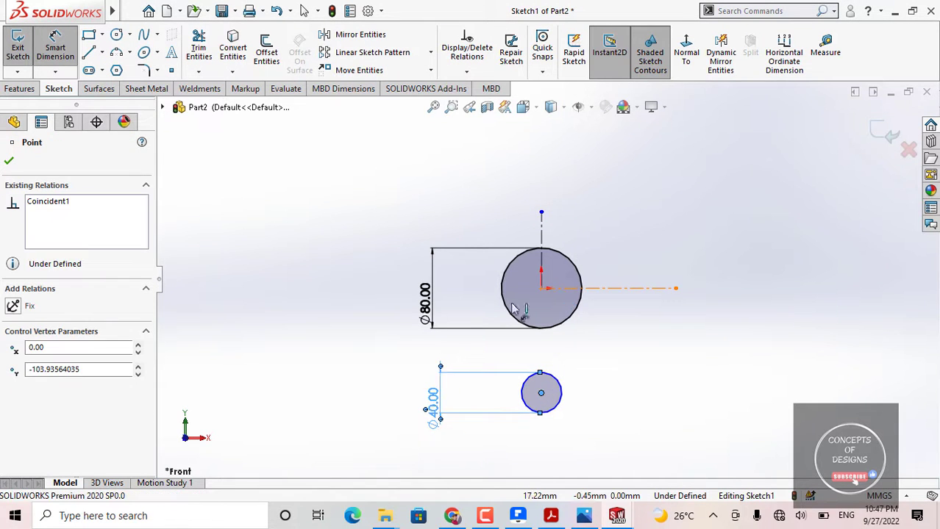
{"action": "left_click", "coordinate": [353, 352]}
{"action": "type", "text": "90"}
{"action": "key", "text": "Return"}
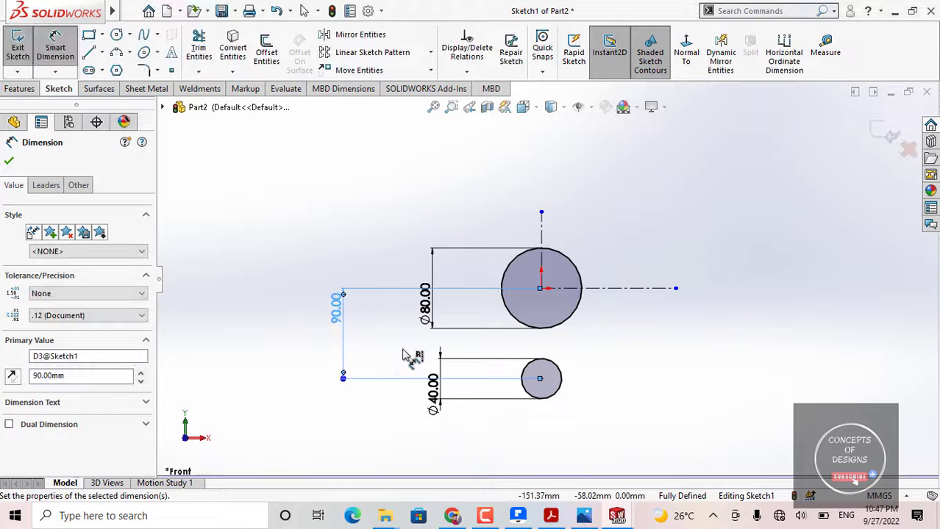
Step: Review the exercise in the Acrobat PDF, and in the SOLIDWORKS sketch draw a three-point arc about 145 mm in radius, bulging right of both circles
{"action": "scroll", "coordinate": [597, 325], "scroll_direction": "down", "scroll_amount": 3}
{"action": "scroll", "coordinate": [478, 273], "scroll_direction": "up", "scroll_amount": 3}
{"action": "scroll", "coordinate": [497, 271], "scroll_direction": "down", "scroll_amount": 1}
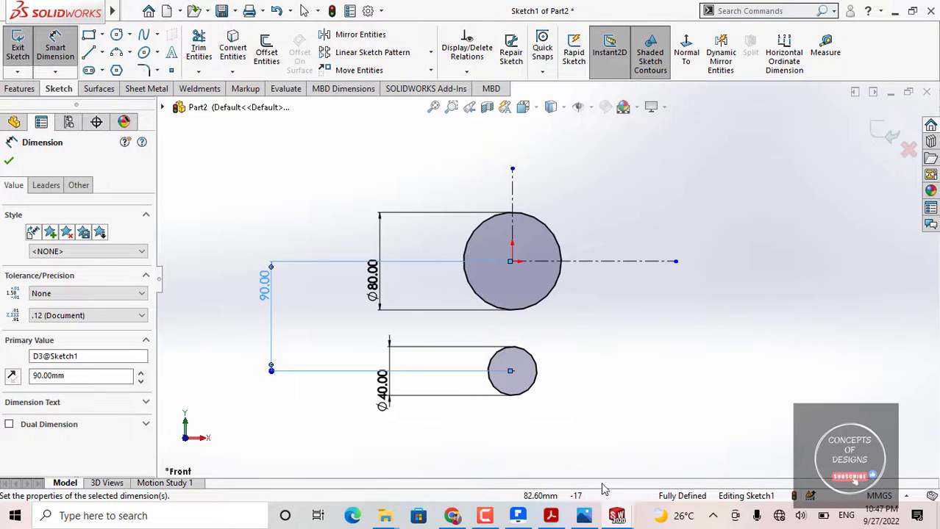
{"action": "left_click", "coordinate": [550, 518]}
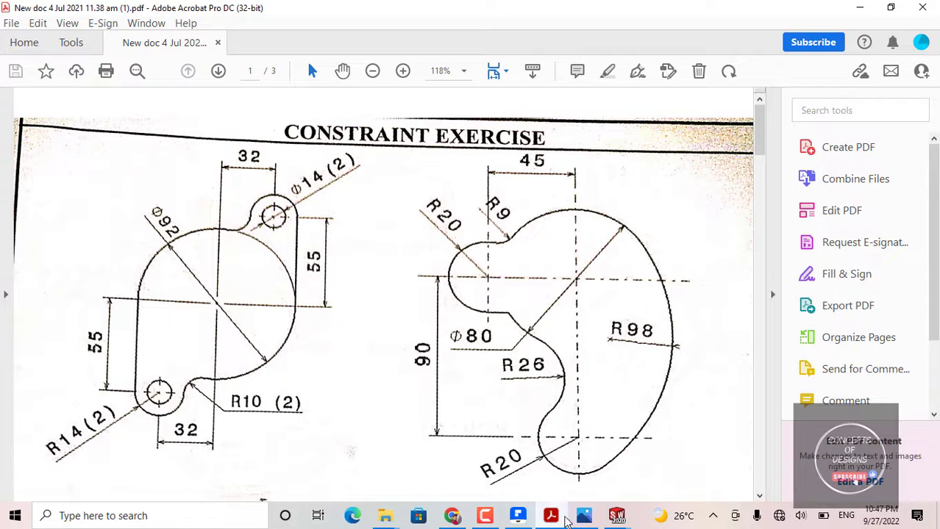
{"action": "mouse_move", "coordinate": [616, 518]}
{"action": "left_click", "coordinate": [644, 465]}
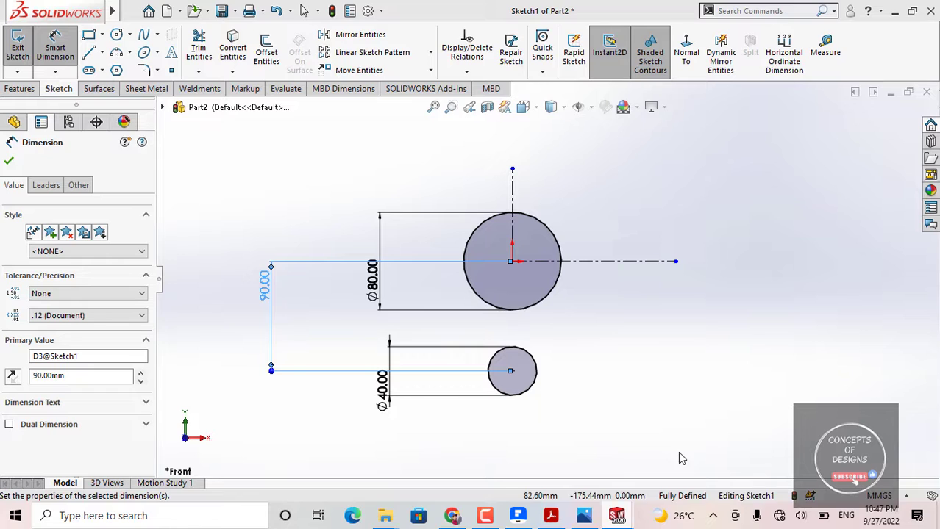
{"action": "left_click", "coordinate": [130, 56]}
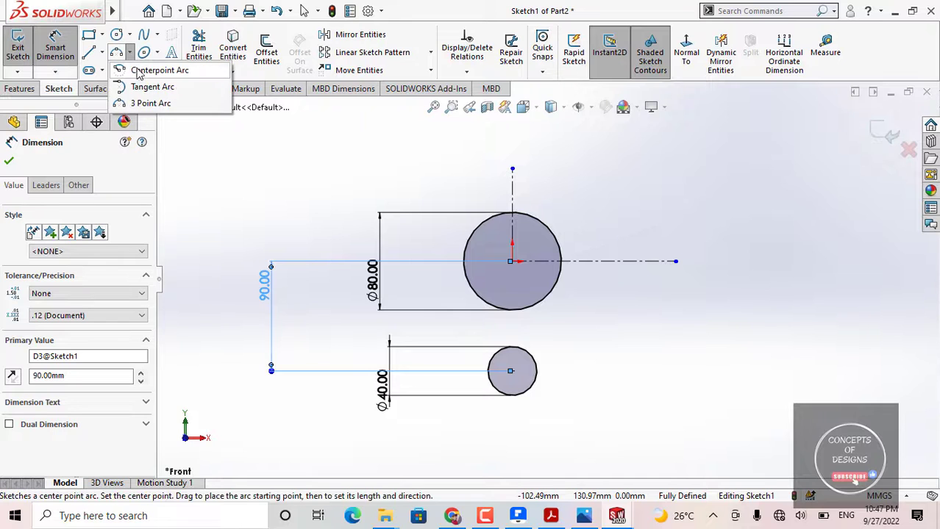
{"action": "left_click", "coordinate": [143, 102]}
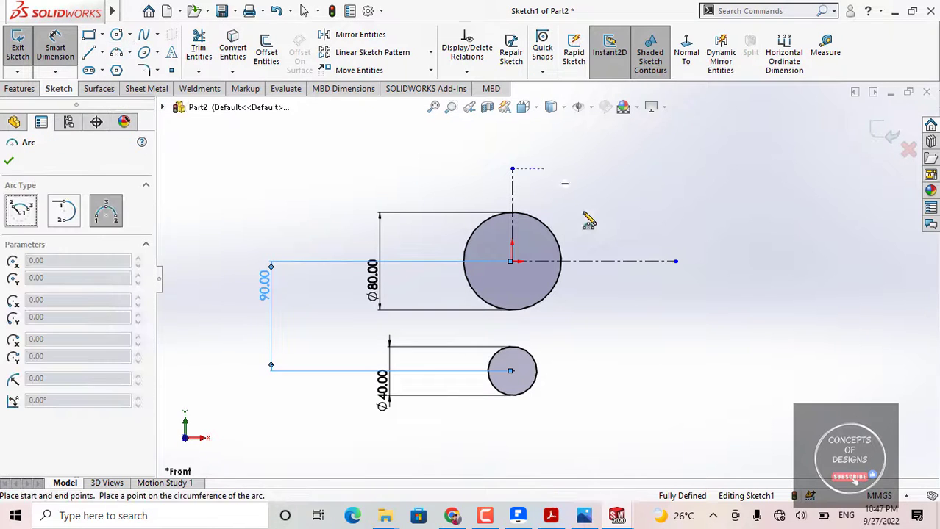
{"action": "left_click", "coordinate": [545, 191]}
{"action": "key", "text": "z"}
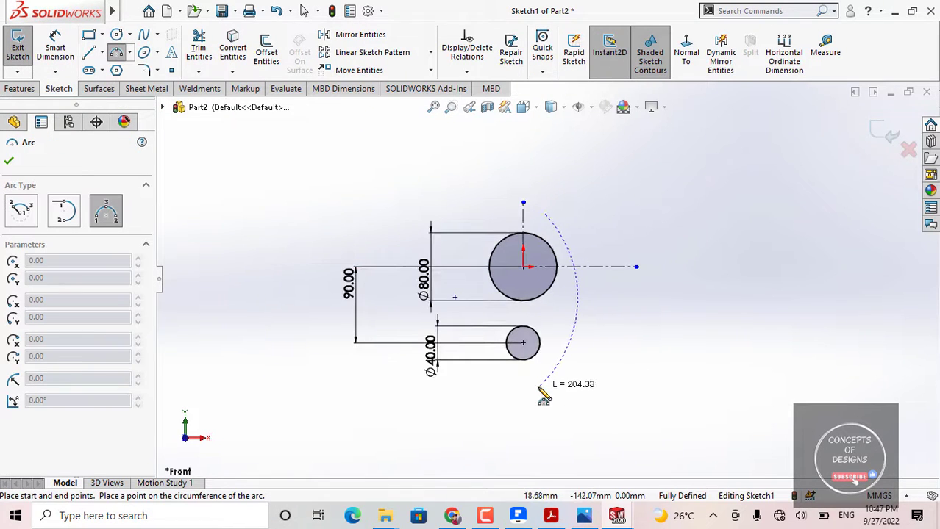
{"action": "left_click", "coordinate": [536, 385]}
{"action": "left_click", "coordinate": [580, 321]}
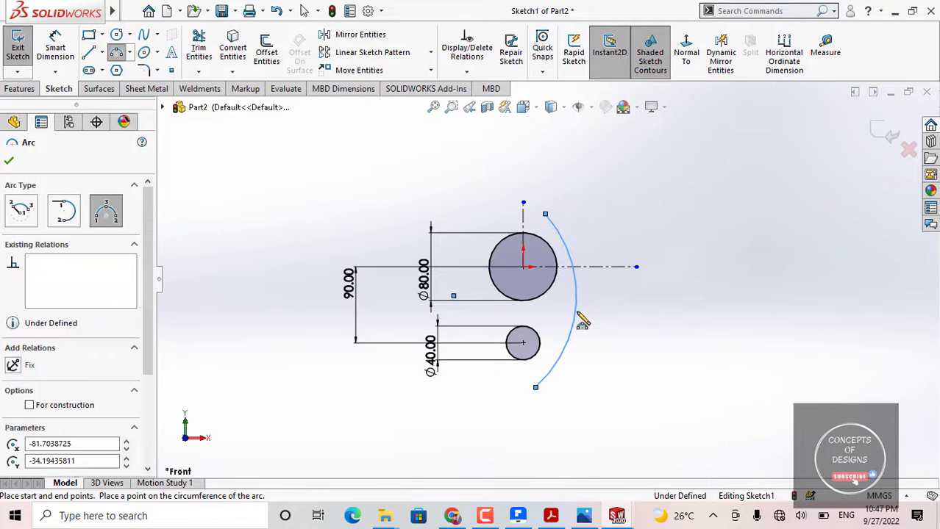
{"action": "key", "text": "Escape"}
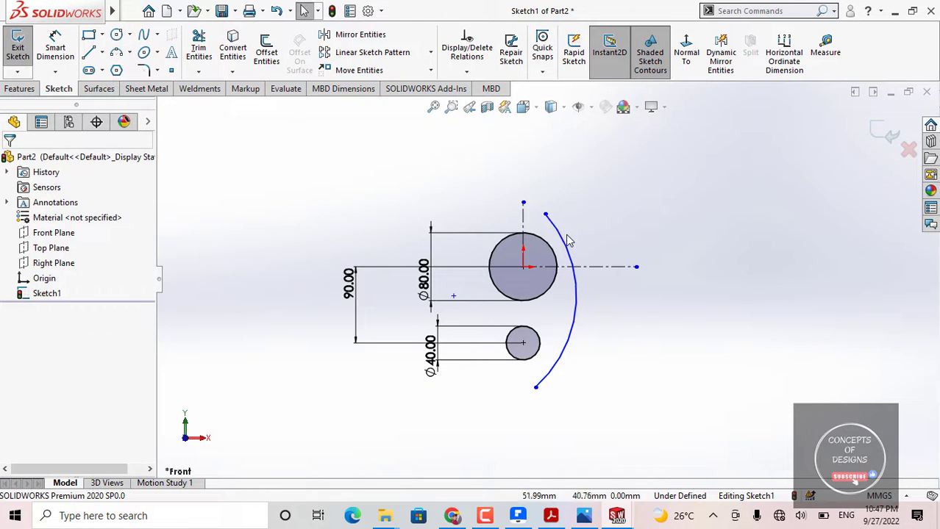
Step: Add a tangent relation between the large arc and the 80 mm circle
{"action": "scroll", "coordinate": [566, 237], "scroll_direction": "down", "scroll_amount": 1}
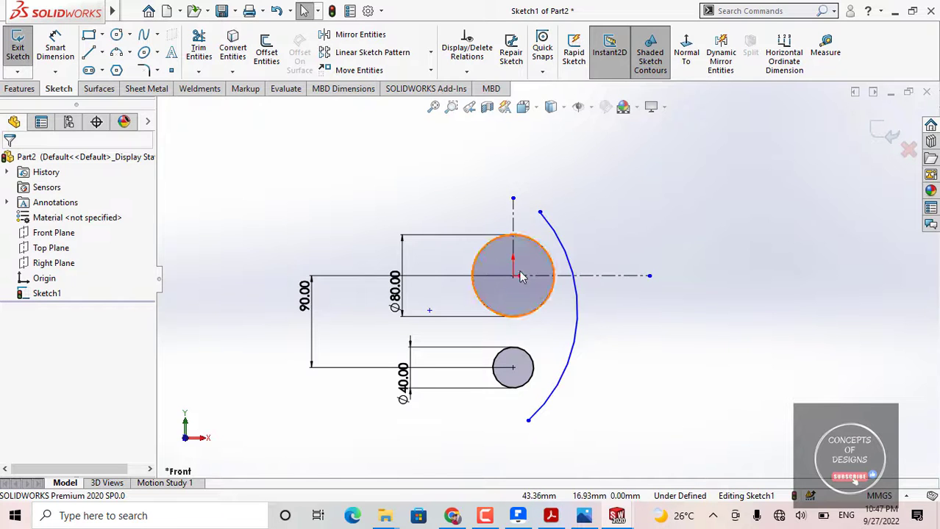
{"action": "scroll", "coordinate": [511, 274], "scroll_direction": "down", "scroll_amount": 3}
{"action": "left_click", "coordinate": [600, 222]}
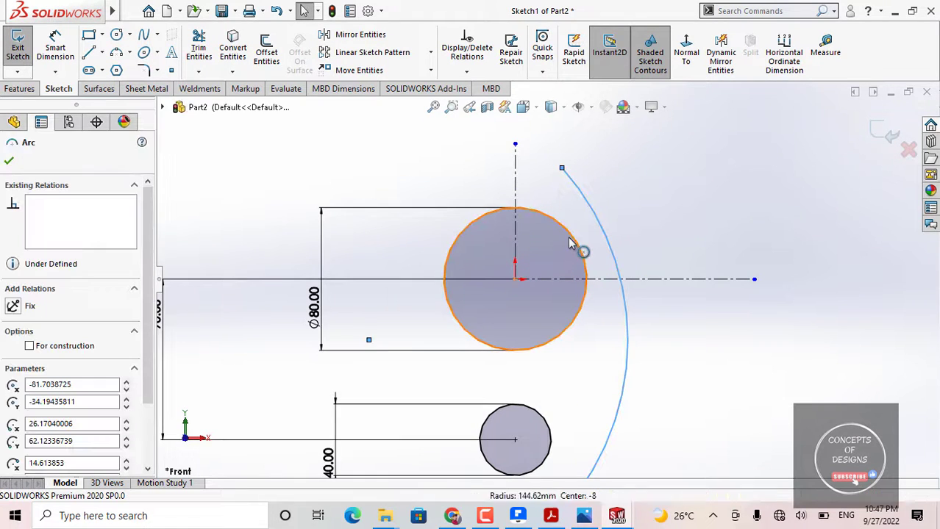
{"action": "left_click", "coordinate": [580, 248], "text": "ctrl"}
{"action": "left_click", "coordinate": [40, 401]}
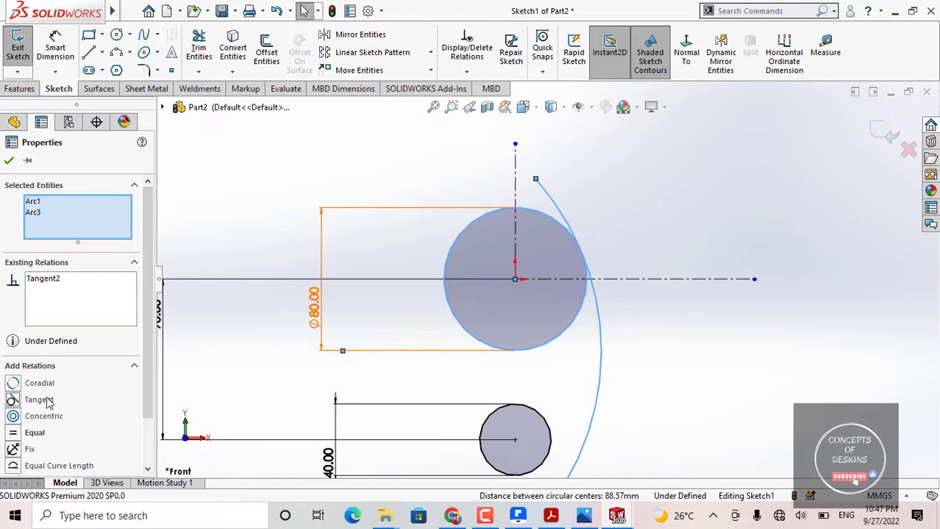
{"action": "scroll", "coordinate": [546, 279], "scroll_direction": "up", "scroll_amount": 2}
{"action": "left_click", "coordinate": [659, 222]}
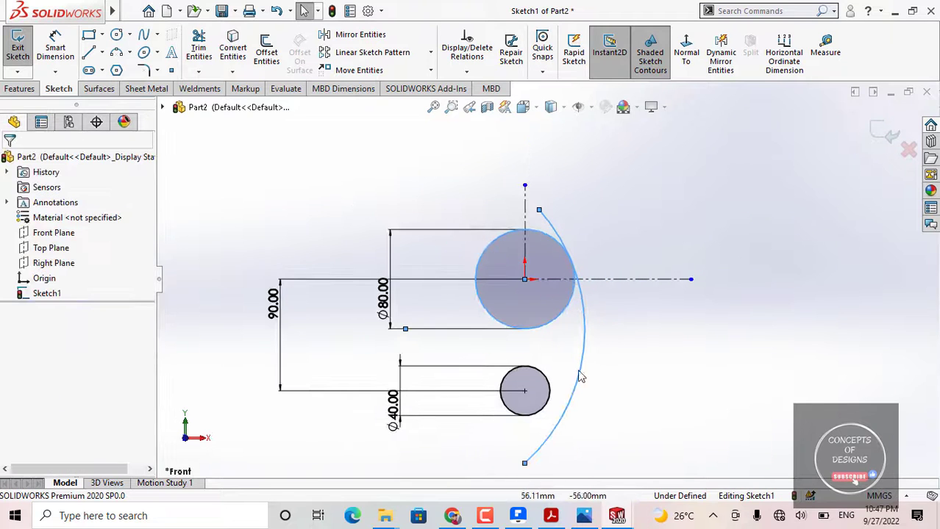
Step: Add a tangent relation between the large arc and the 40 mm circle
{"action": "left_click", "coordinate": [564, 411]}
{"action": "left_click", "coordinate": [546, 403], "text": "ctrl"}
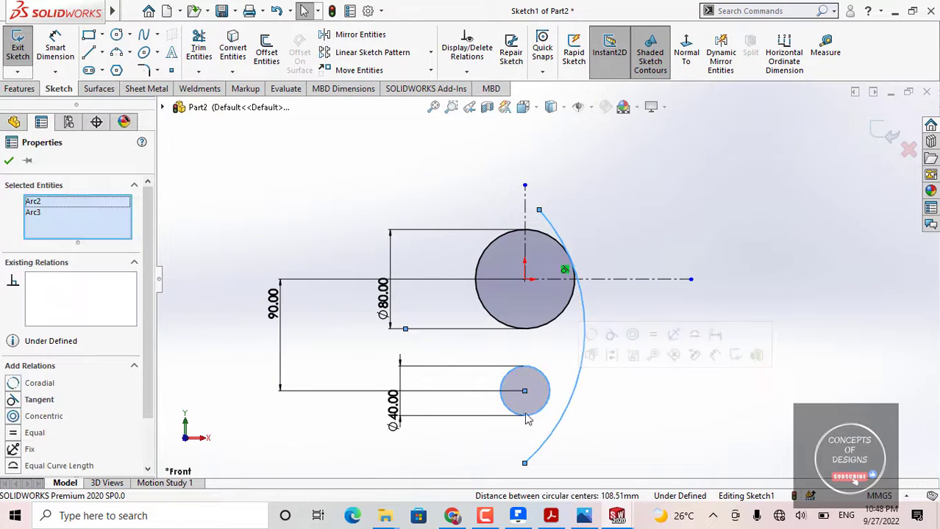
{"action": "left_click", "coordinate": [39, 400]}
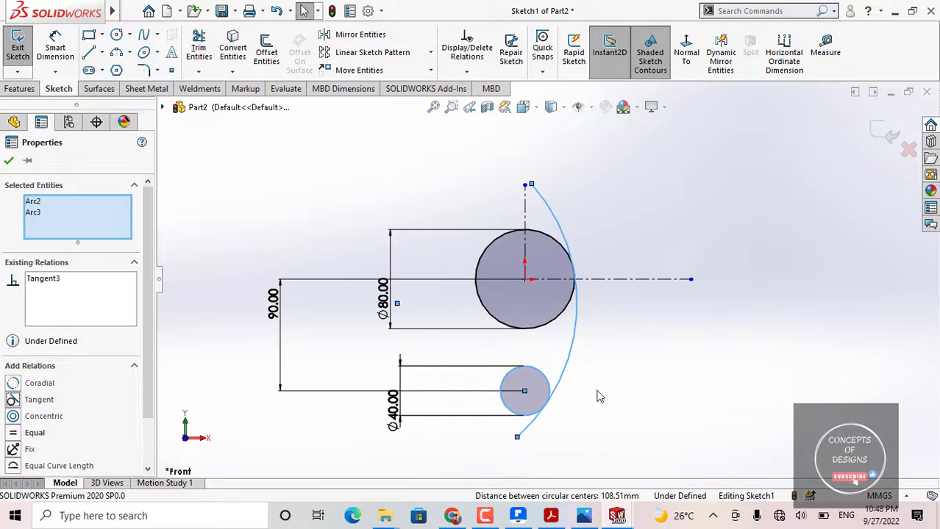
{"action": "left_click", "coordinate": [614, 372]}
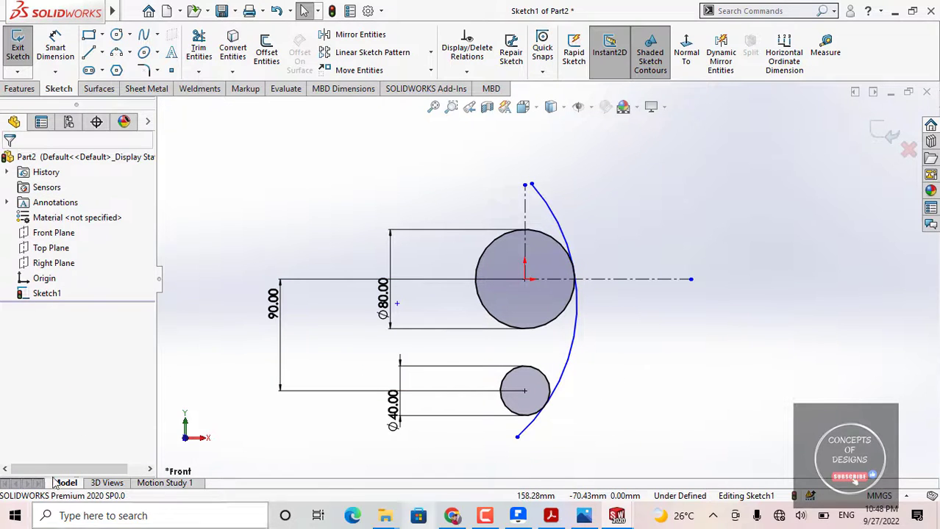
Step: Set the radius of the large tangent arc to 98 mm, with the dimension text inside the arc between the two circles
{"action": "left_click", "coordinate": [55, 48]}
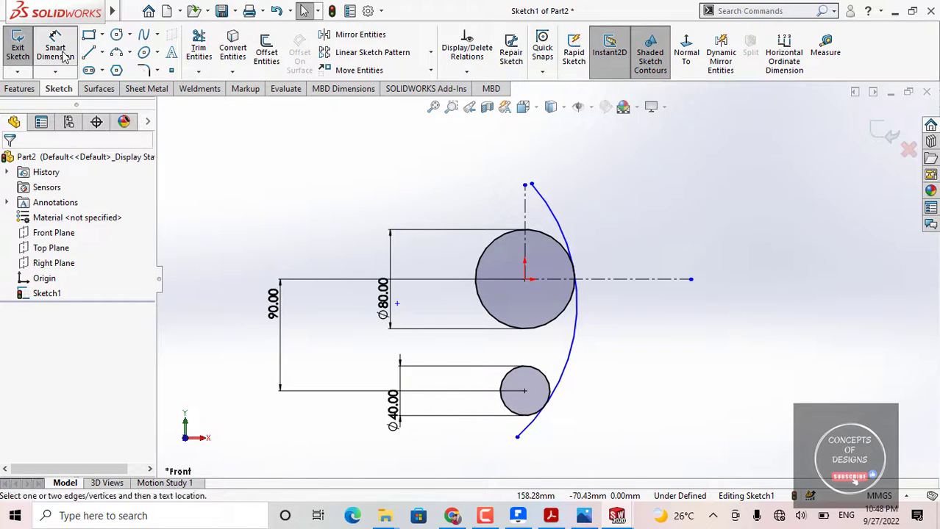
{"action": "left_click", "coordinate": [579, 334]}
{"action": "left_click", "coordinate": [514, 344]}
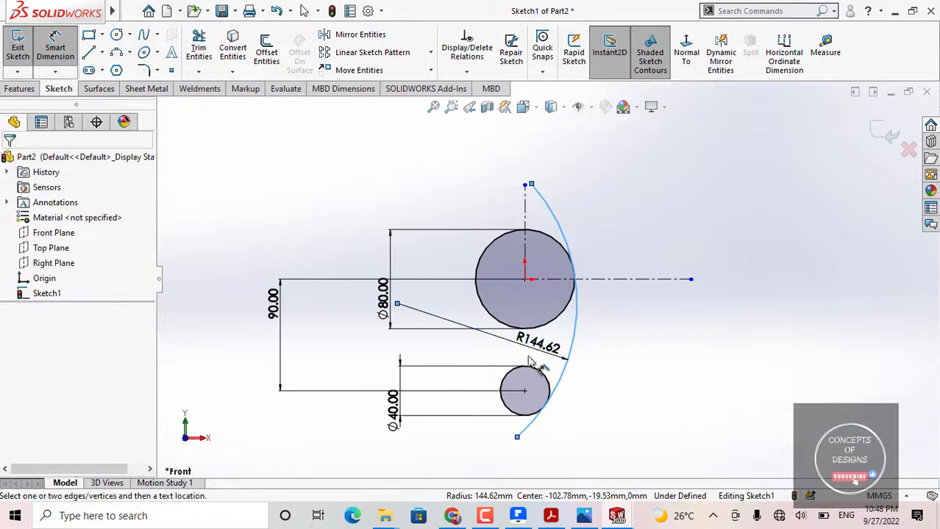
{"action": "type", "text": "98"}
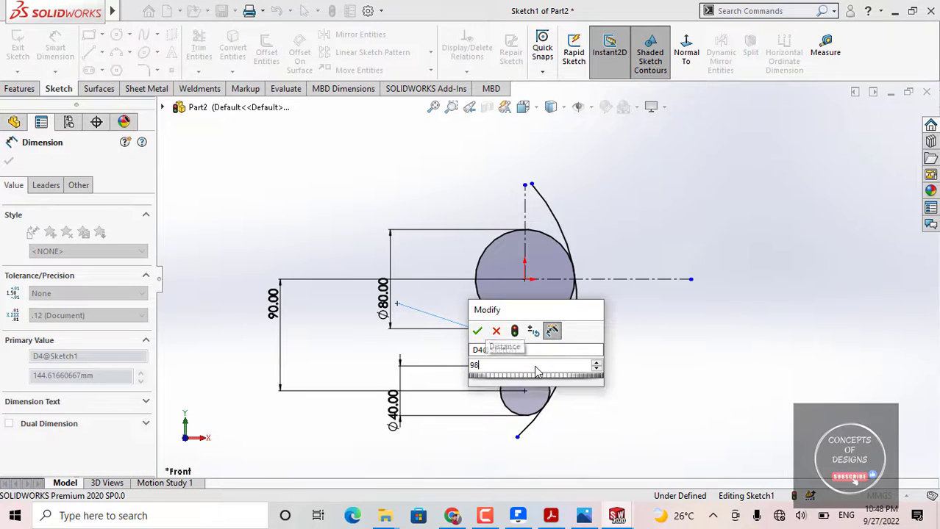
{"action": "key", "text": "Return"}
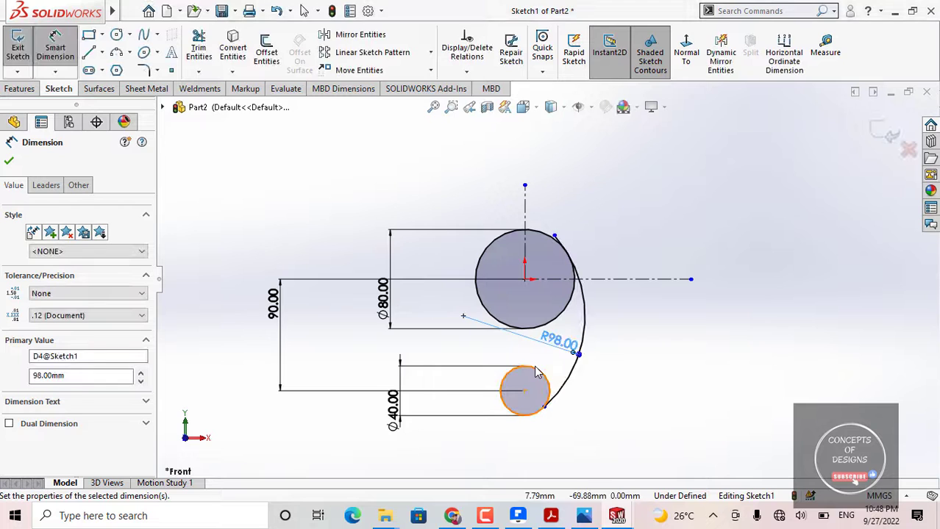
{"action": "left_click", "coordinate": [639, 328]}
{"action": "key", "text": "Escape"}
Step: Extend both ends of the 98 mm arc past its tangent points, above the 80 mm circle and below the 40 mm circle
{"action": "scroll", "coordinate": [572, 395], "scroll_direction": "down", "scroll_amount": 3}
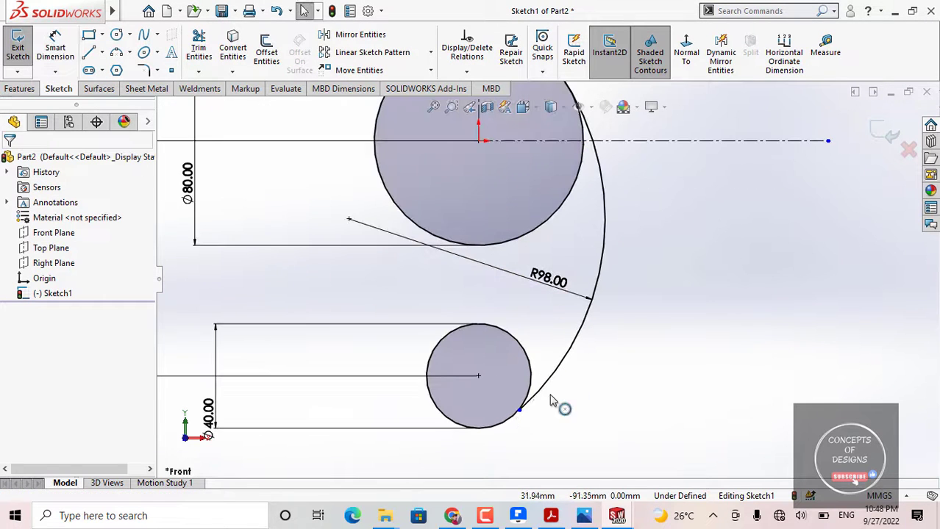
{"action": "left_click_drag", "start_coordinate": [523, 417], "coordinate": [441, 486]}
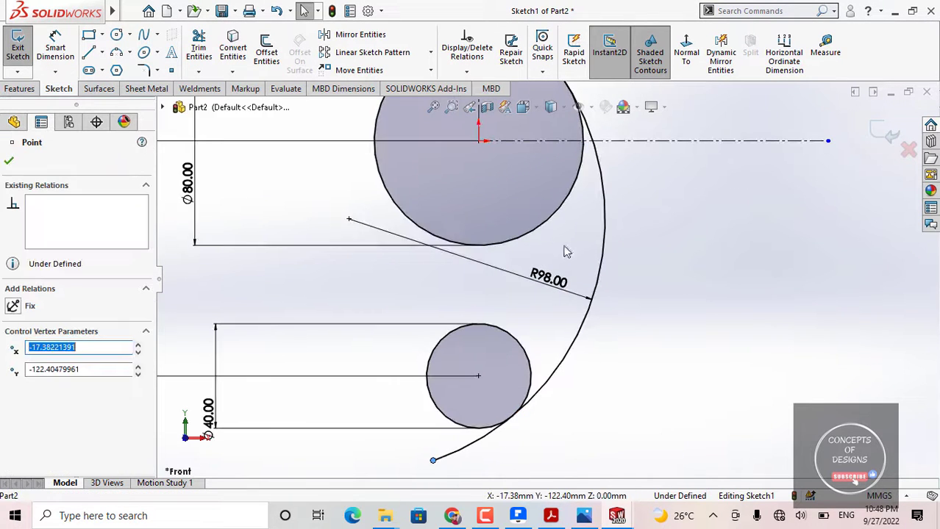
{"action": "scroll", "coordinate": [556, 157], "scroll_direction": "up", "scroll_amount": 5}
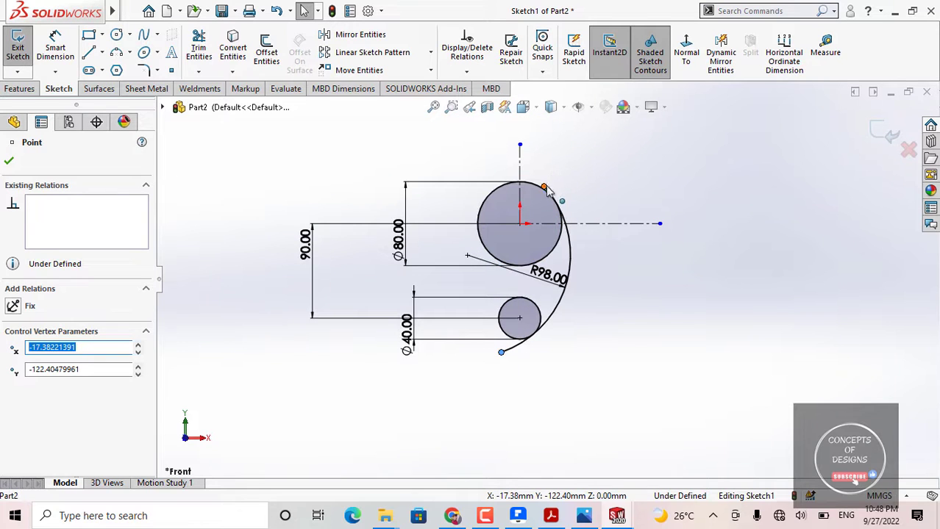
{"action": "left_click_drag", "start_coordinate": [544, 188], "coordinate": [502, 158]}
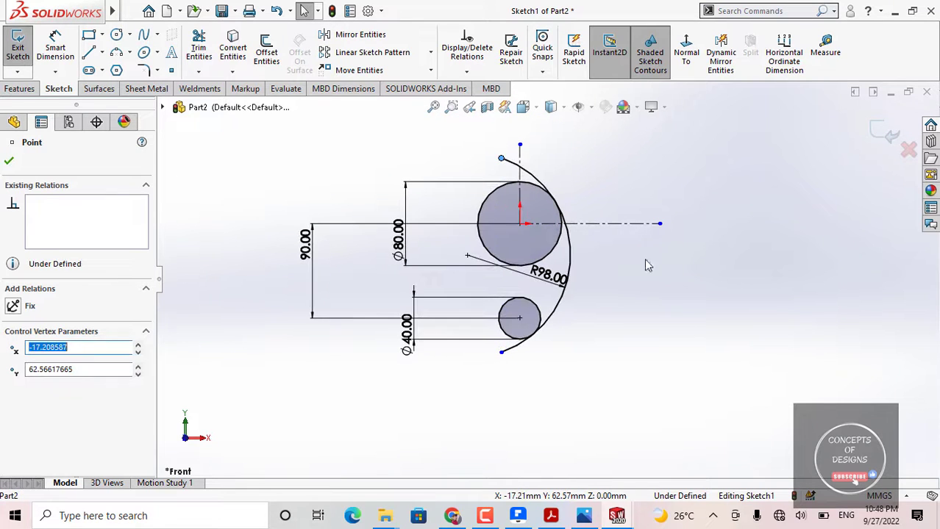
{"action": "left_click", "coordinate": [689, 335]}
{"action": "scroll", "coordinate": [545, 190], "scroll_direction": "down", "scroll_amount": 2}
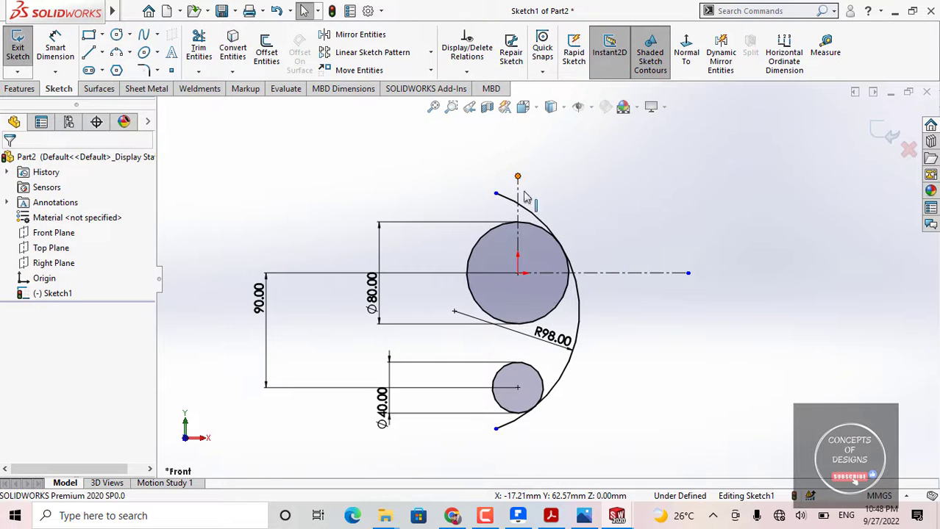
Step: Power-trim the 98 mm arc's upper extension back to its tangent point on the 80 mm circle
{"action": "left_click", "coordinate": [200, 50]}
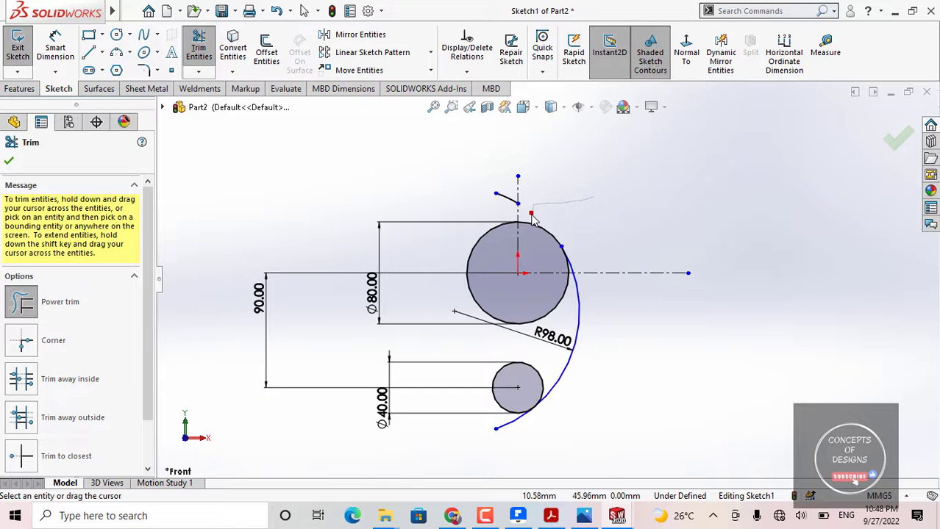
{"action": "scroll", "coordinate": [537, 213], "scroll_direction": "down", "scroll_amount": 2}
{"action": "left_click_drag", "start_coordinate": [495, 197], "coordinate": [490, 208]}
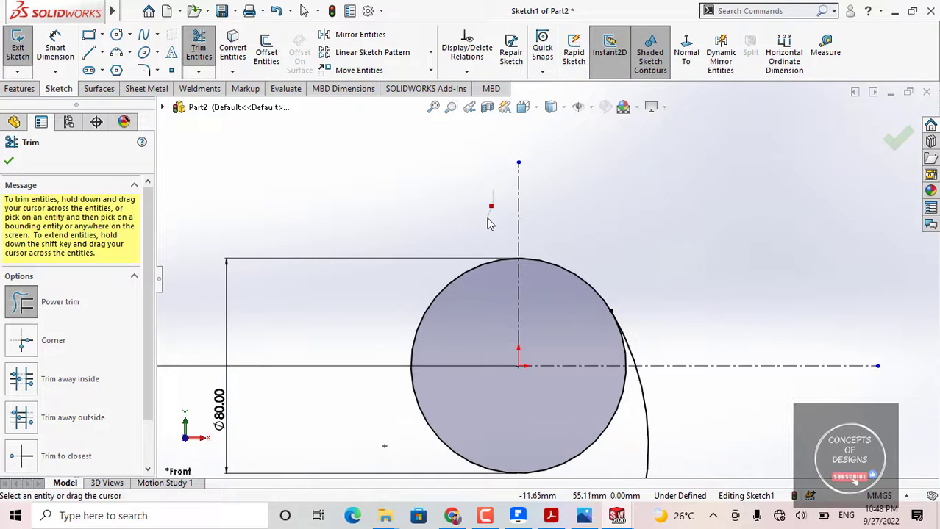
{"action": "scroll", "coordinate": [546, 294], "scroll_direction": "up", "scroll_amount": 3}
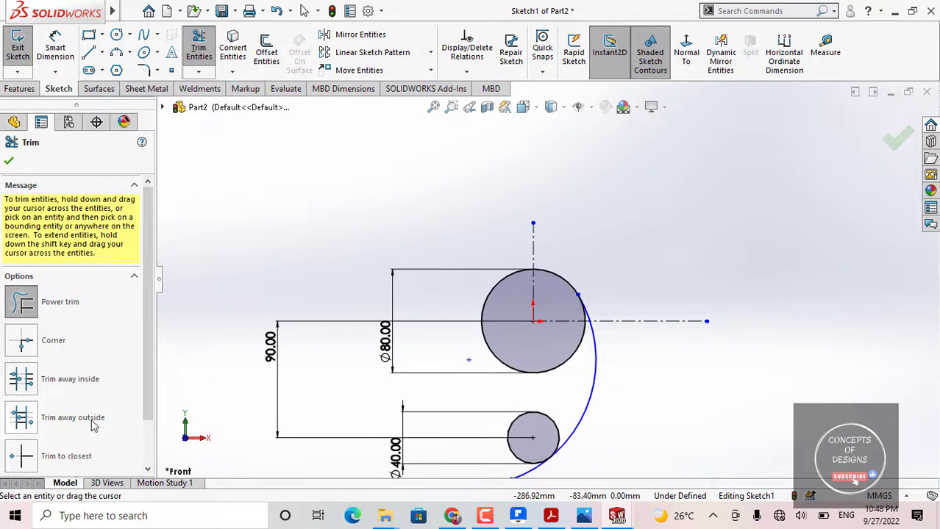
{"action": "scroll", "coordinate": [137, 371], "scroll_direction": "down", "scroll_amount": 1}
{"action": "key", "text": "Escape"}
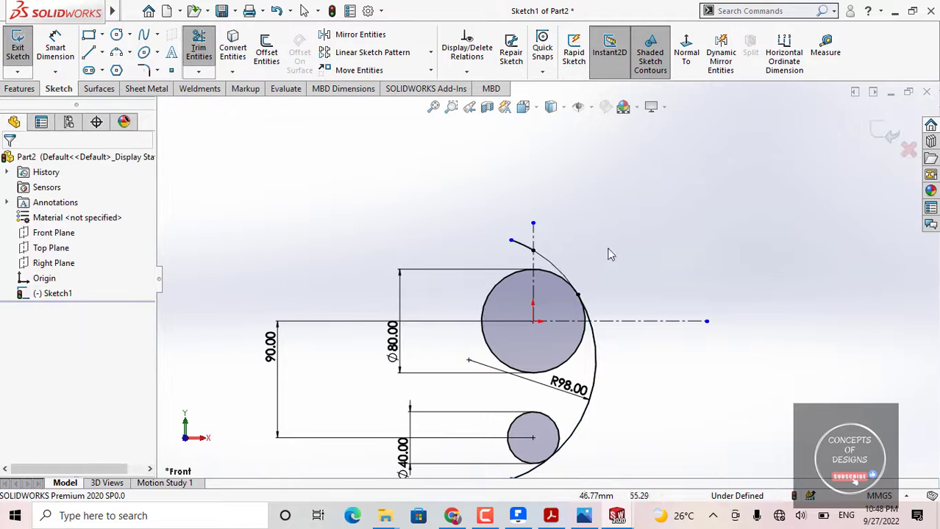
Step: Convert the short arc piece beyond the vertical centreline above the 80 mm circle to construction geometry
{"action": "scroll", "coordinate": [559, 280], "scroll_direction": "down", "scroll_amount": 3}
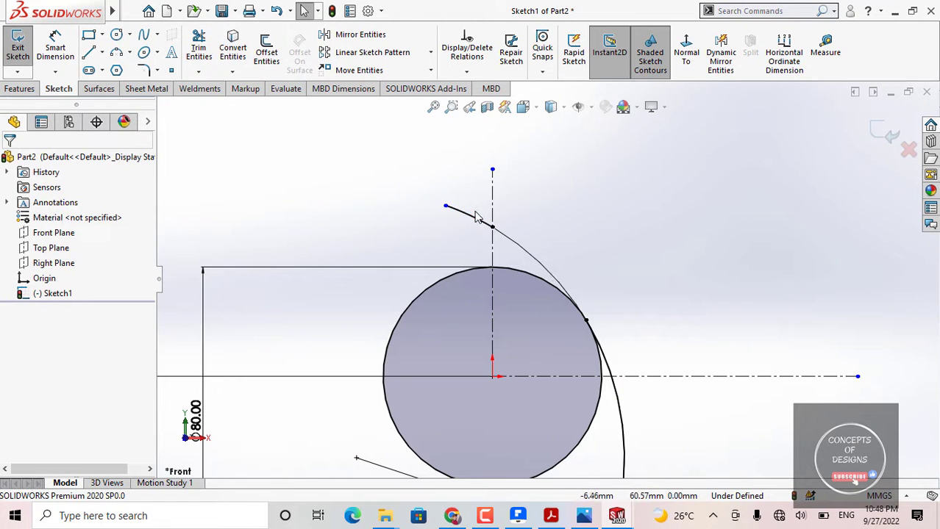
{"action": "left_click", "coordinate": [438, 235]}
{"action": "scroll", "coordinate": [142, 330], "scroll_direction": "down", "scroll_amount": 3}
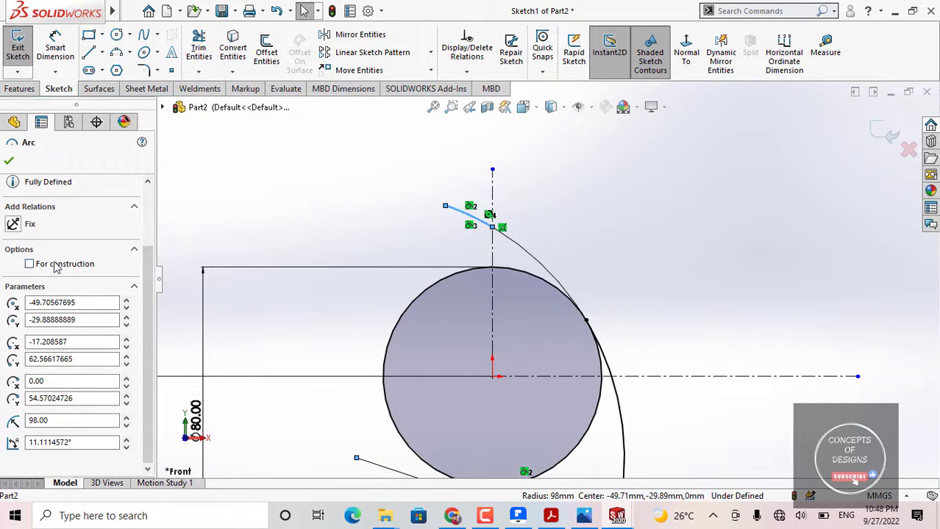
{"action": "key", "text": "Escape"}
Step: Power-trim the 98 mm arc's lower extension back to its tangent point on the 40 mm circle
{"action": "scroll", "coordinate": [484, 235], "scroll_direction": "up", "scroll_amount": 2}
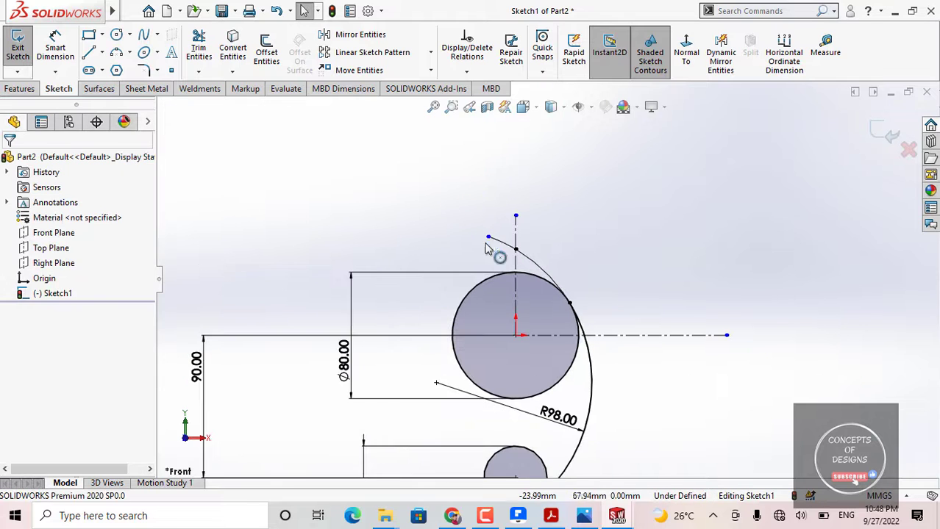
{"action": "scroll", "coordinate": [551, 294], "scroll_direction": "up", "scroll_amount": 2}
{"action": "scroll", "coordinate": [492, 441], "scroll_direction": "down", "scroll_amount": 4}
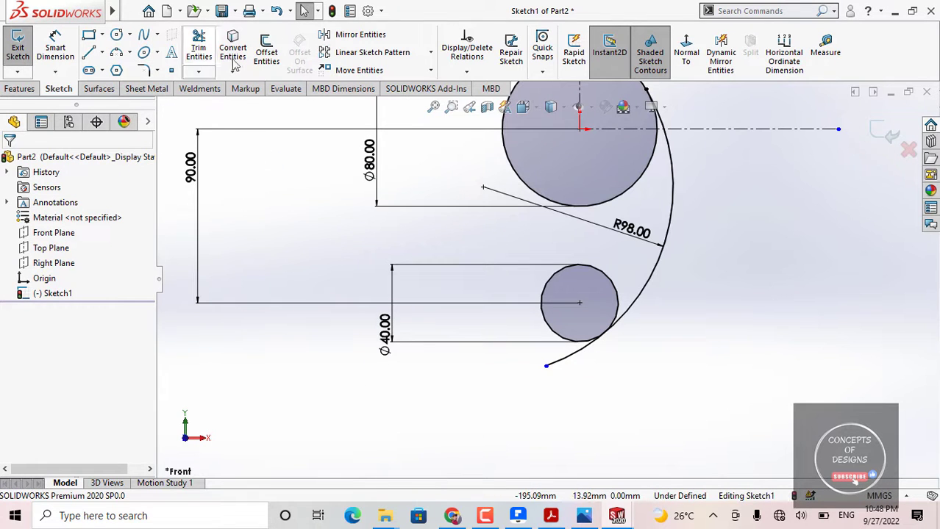
{"action": "left_click", "coordinate": [198, 49]}
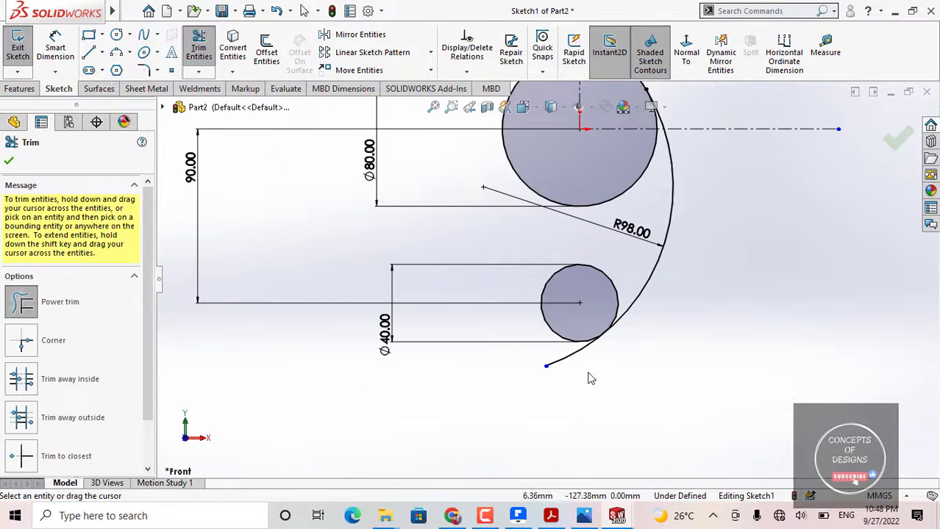
{"action": "left_click_drag", "start_coordinate": [589, 379], "coordinate": [566, 357]}
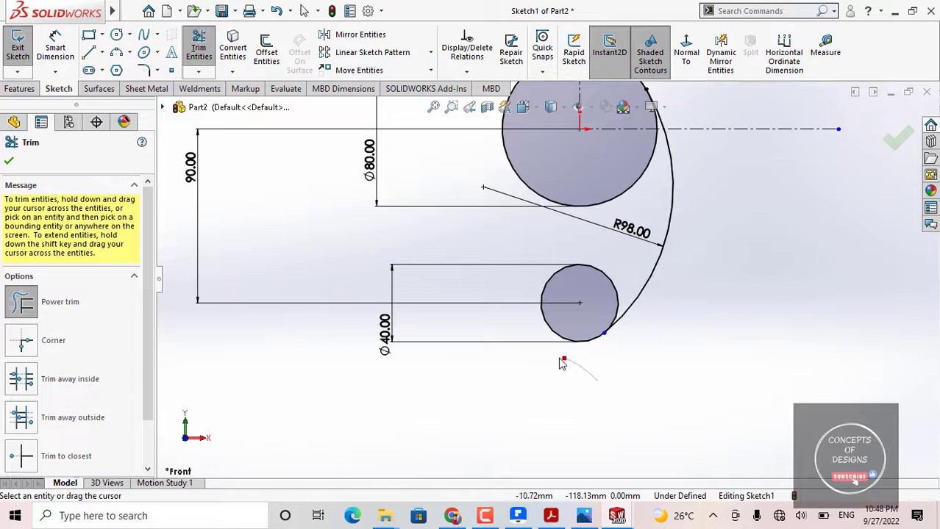
{"action": "left_click", "coordinate": [12, 163]}
{"action": "scroll", "coordinate": [537, 268], "scroll_direction": "up", "scroll_amount": 3}
{"action": "scroll", "coordinate": [607, 267], "scroll_direction": "down", "scroll_amount": 2}
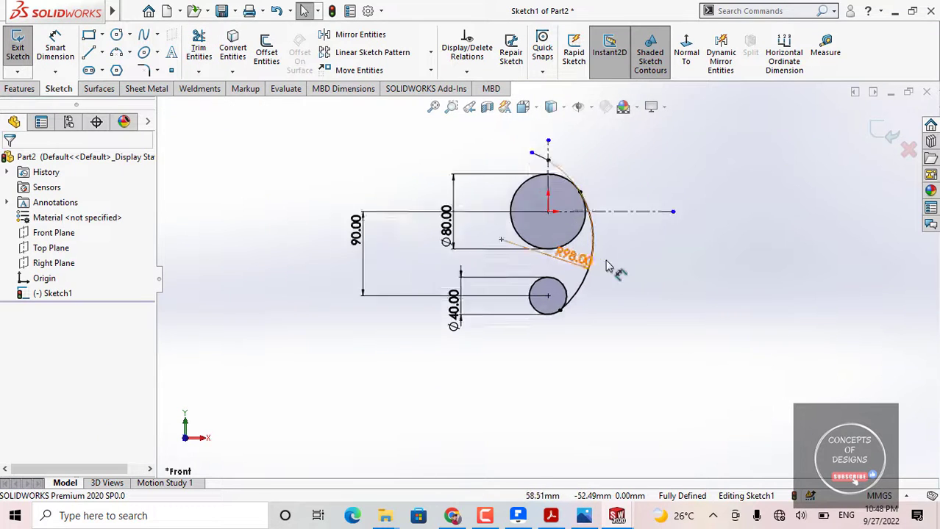
Step: Check the Acrobat PDF, and in the SOLIDWORKS sketch draw a circle about 19 mm in radius, centred about 95 mm left of the origin on its horizontal axis
{"action": "scroll", "coordinate": [606, 267], "scroll_direction": "down", "scroll_amount": 2}
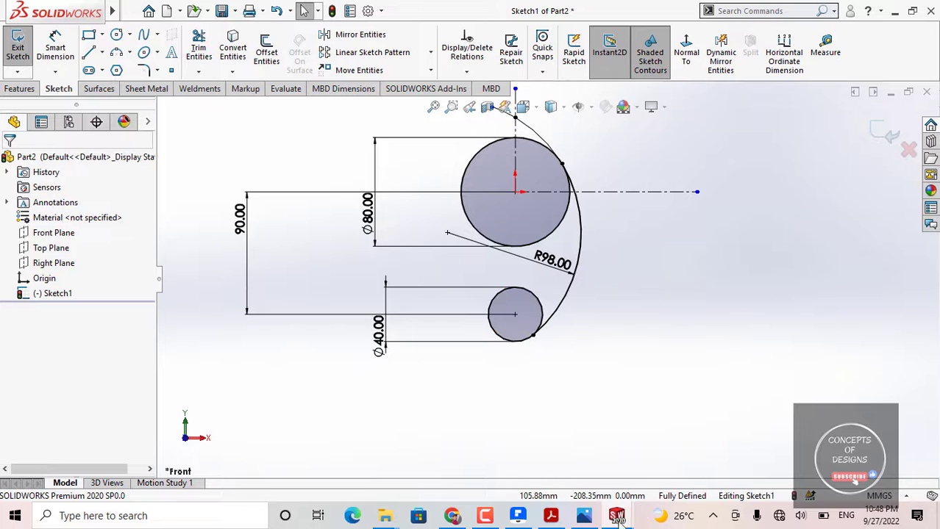
{"action": "left_click", "coordinate": [551, 516]}
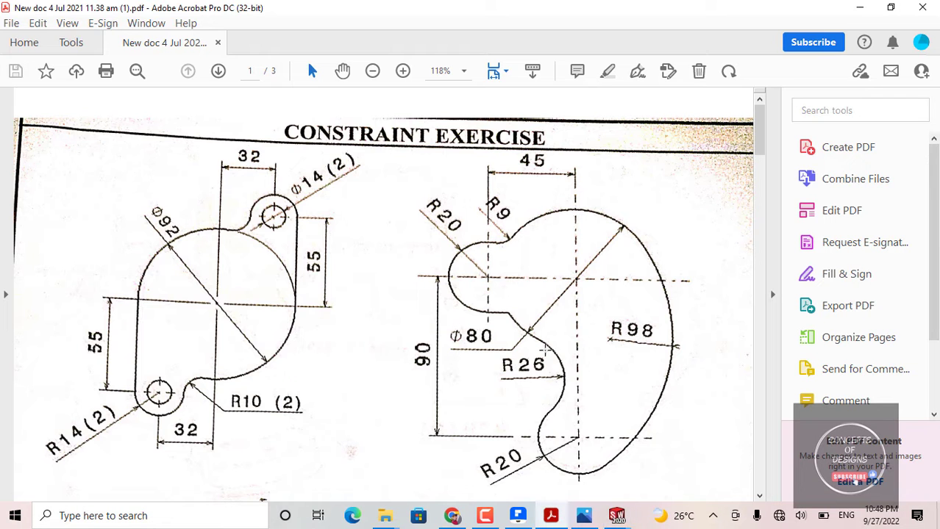
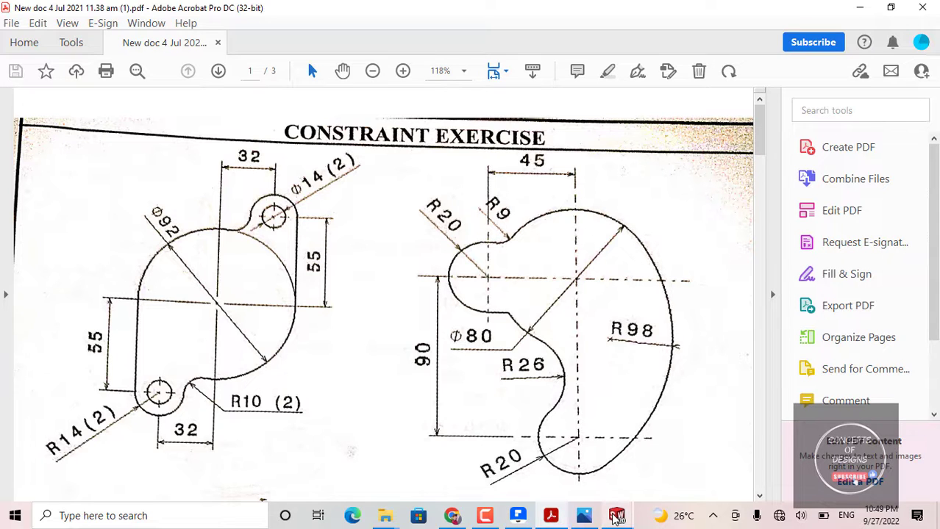
{"action": "mouse_move", "coordinate": [617, 516]}
{"action": "left_click", "coordinate": [640, 462]}
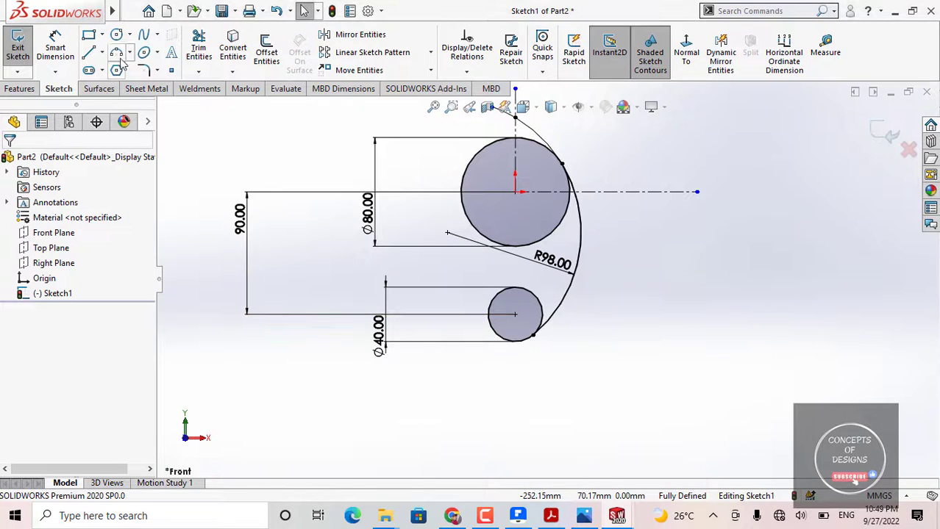
{"action": "scroll", "coordinate": [455, 193], "scroll_direction": "down", "scroll_amount": 3}
{"action": "scroll", "coordinate": [405, 144], "scroll_direction": "up", "scroll_amount": 3}
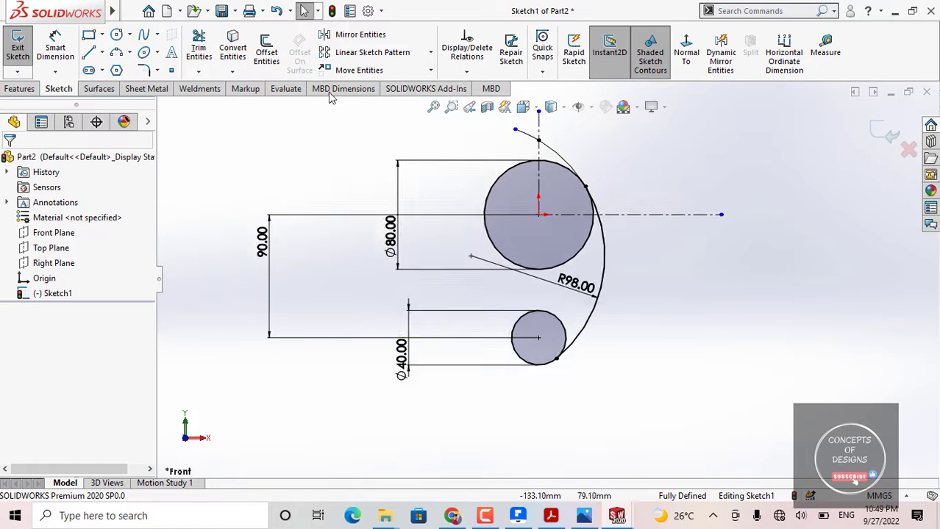
{"action": "left_click", "coordinate": [116, 34]}
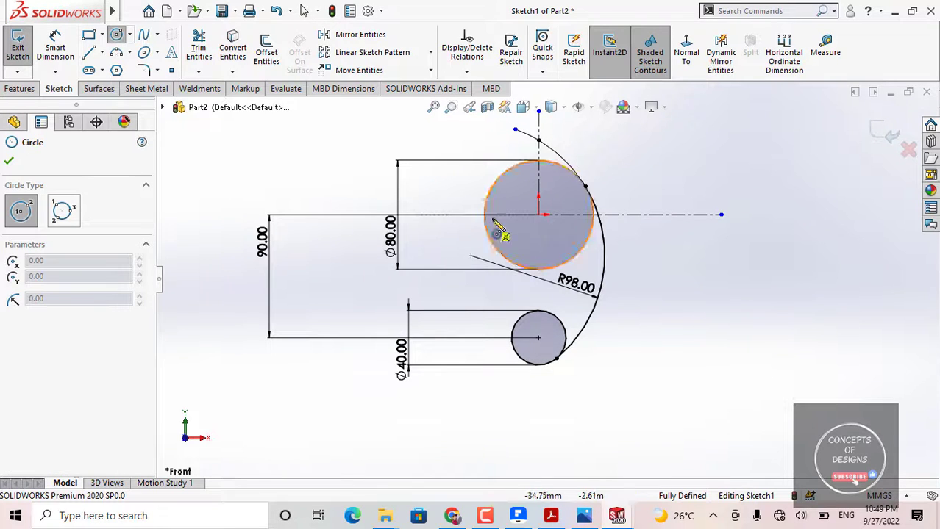
{"action": "scroll", "coordinate": [498, 225], "scroll_direction": "down", "scroll_amount": 3}
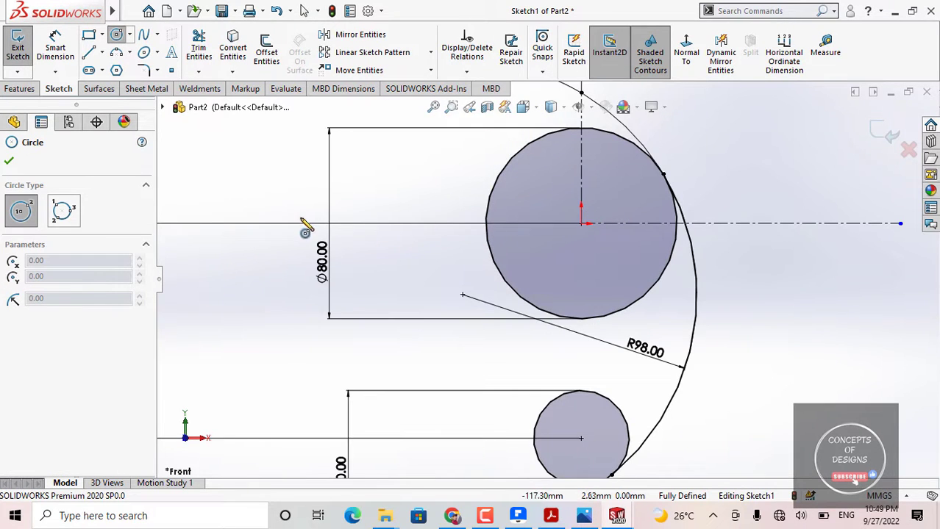
{"action": "left_click", "coordinate": [354, 224]}
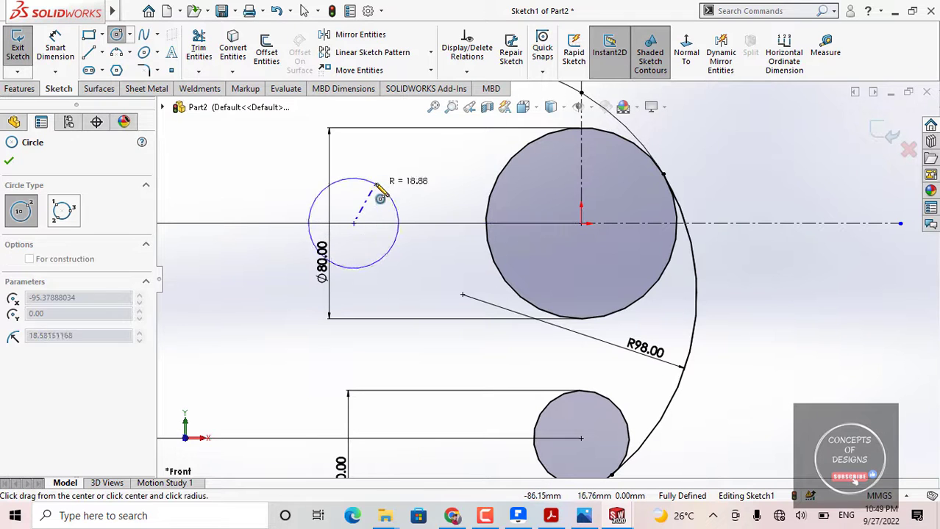
{"action": "left_click", "coordinate": [386, 192]}
{"action": "key", "text": "Escape"}
{"action": "scroll", "coordinate": [507, 268], "scroll_direction": "up", "scroll_amount": 3}
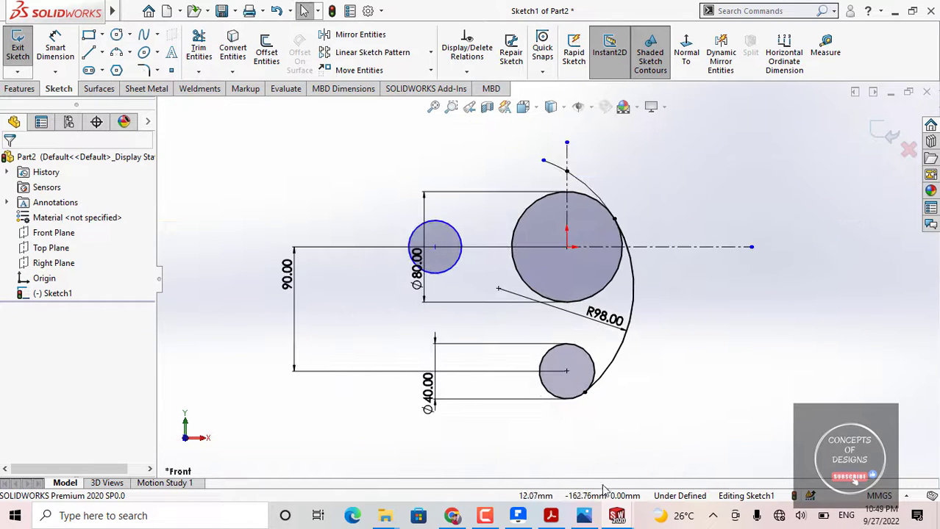
Step: Check the Acrobat PDF, and in the SOLIDWORKS sketch make the left circle's centre coincident with the horizontal centreline
{"action": "left_click", "coordinate": [550, 515]}
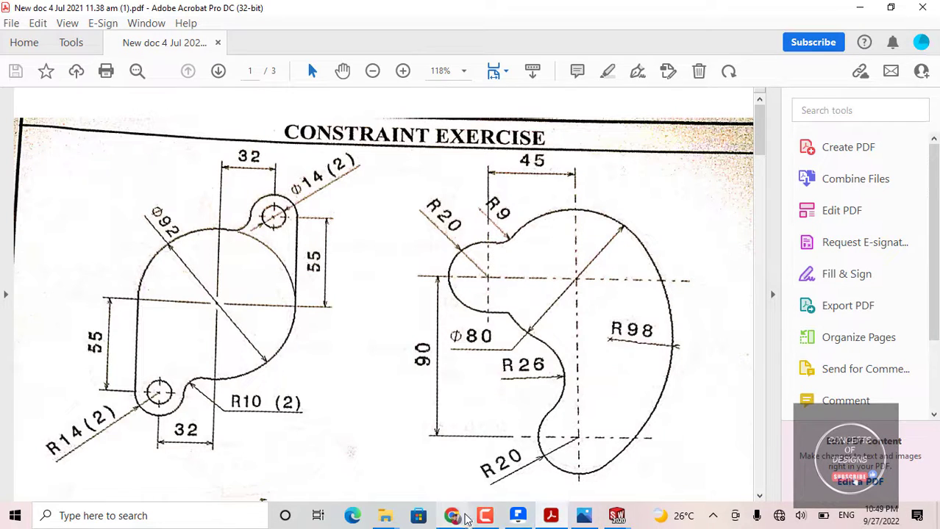
{"action": "mouse_move", "coordinate": [616, 517]}
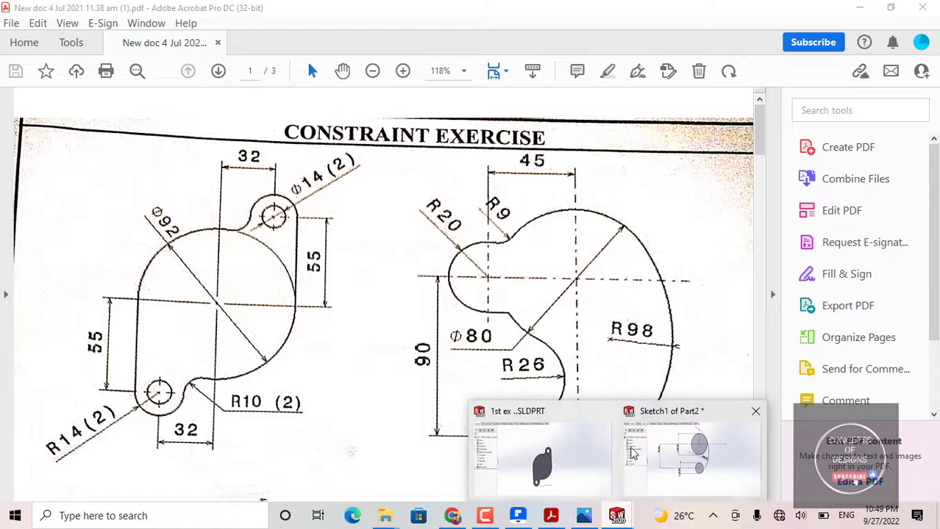
{"action": "left_click", "coordinate": [668, 443]}
{"action": "scroll", "coordinate": [458, 248], "scroll_direction": "down", "scroll_amount": 2}
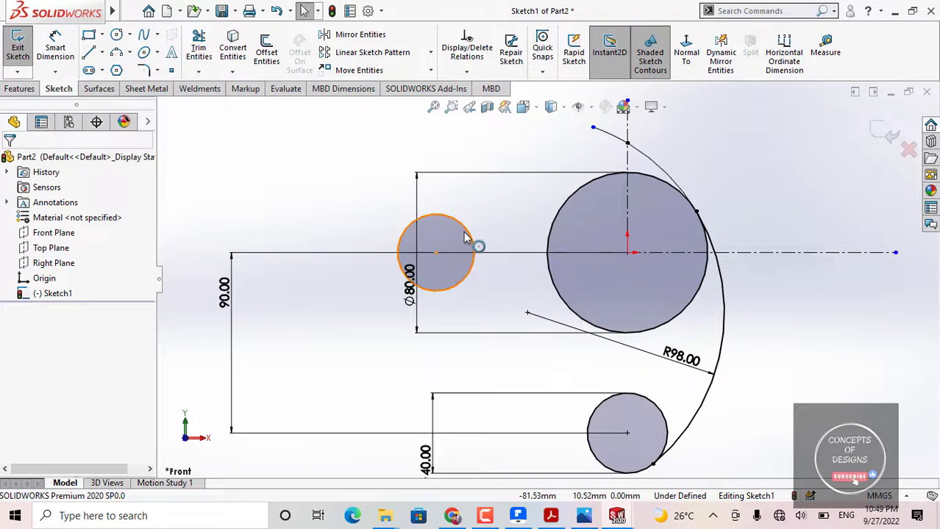
{"action": "left_click", "coordinate": [776, 253], "text": "ctrl"}
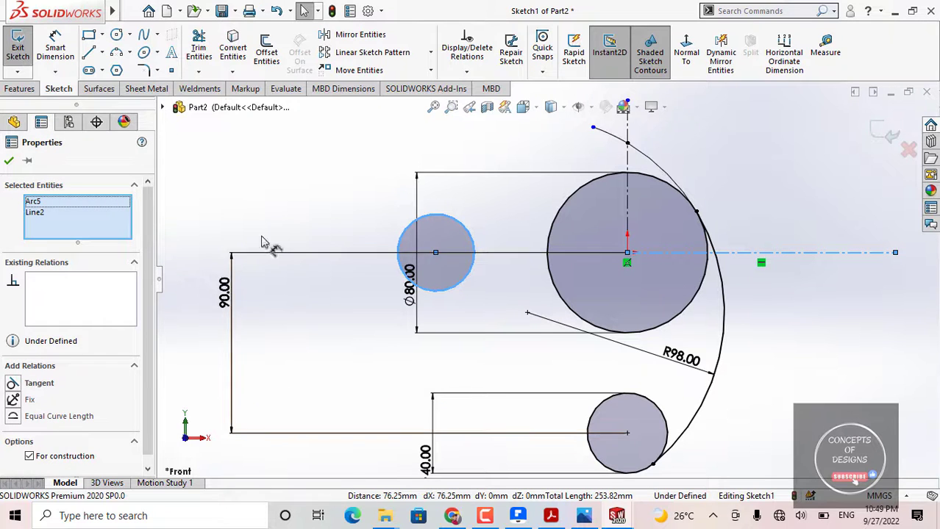
{"action": "left_click", "coordinate": [246, 200]}
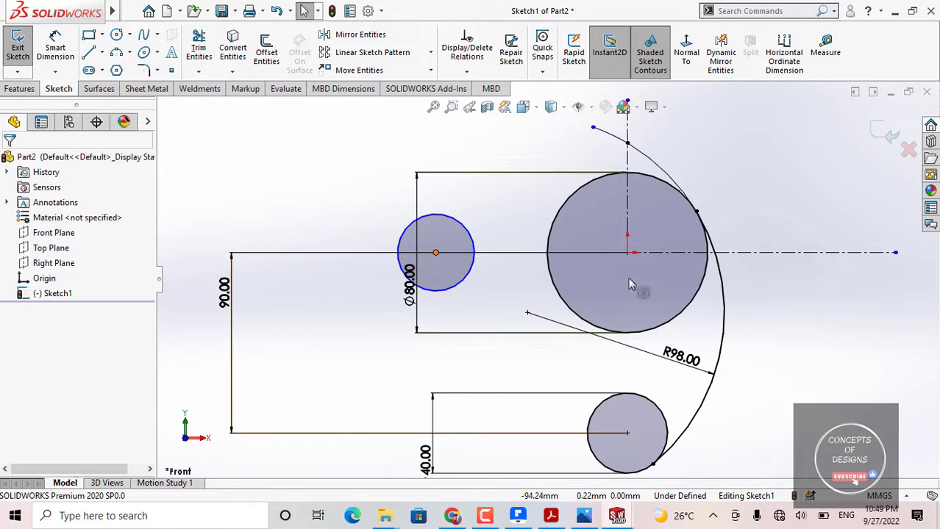
{"action": "left_click", "coordinate": [627, 252]}
{"action": "left_click", "coordinate": [779, 253], "text": "ctrl"}
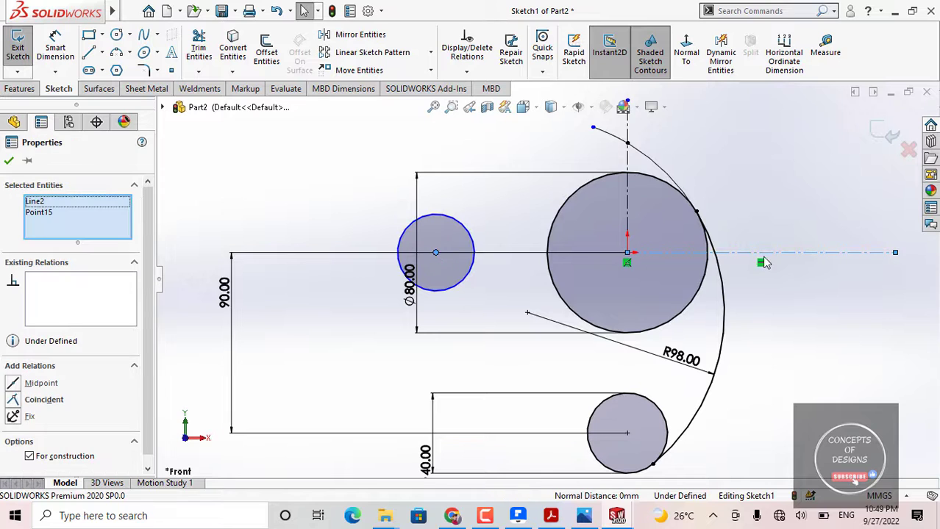
{"action": "left_click", "coordinate": [56, 403]}
{"action": "left_click", "coordinate": [279, 197]}
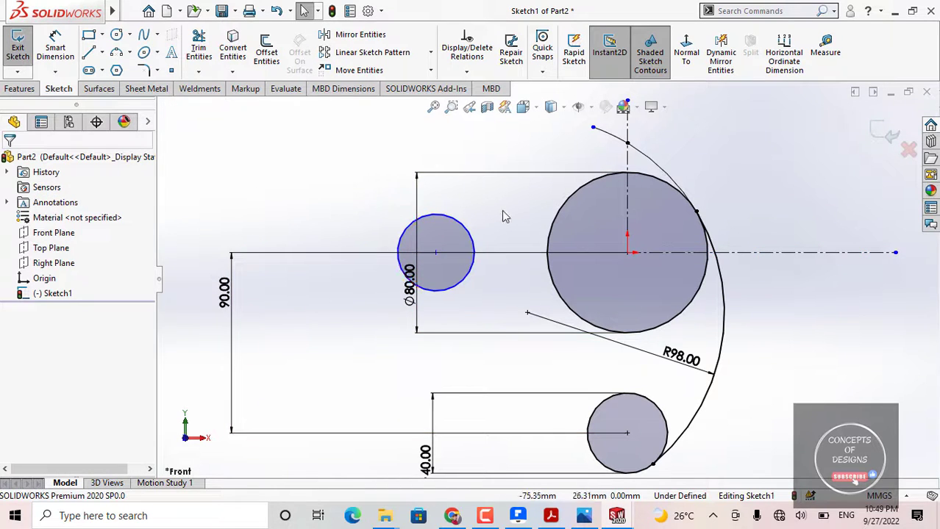
Step: Dimension the left circle's diameter as 40 mm
{"action": "scroll", "coordinate": [548, 279], "scroll_direction": "up", "scroll_amount": 2}
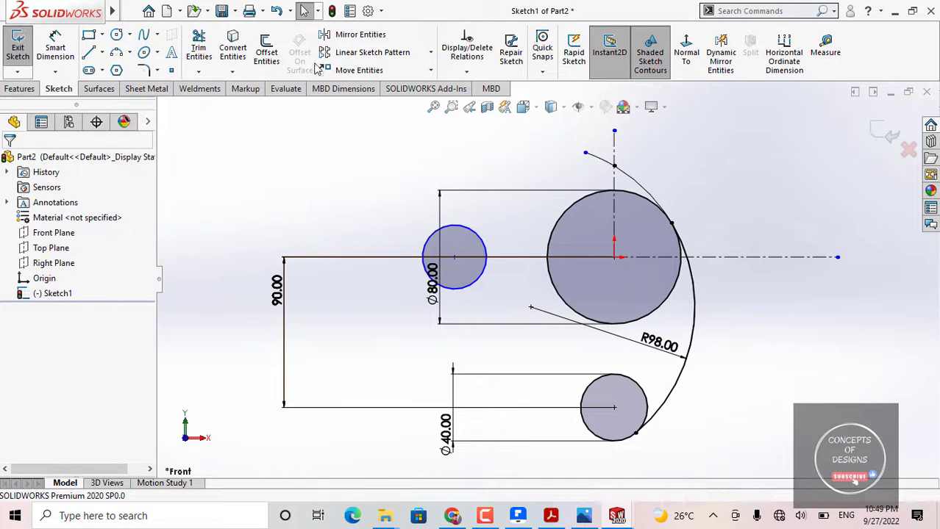
{"action": "left_click", "coordinate": [55, 48]}
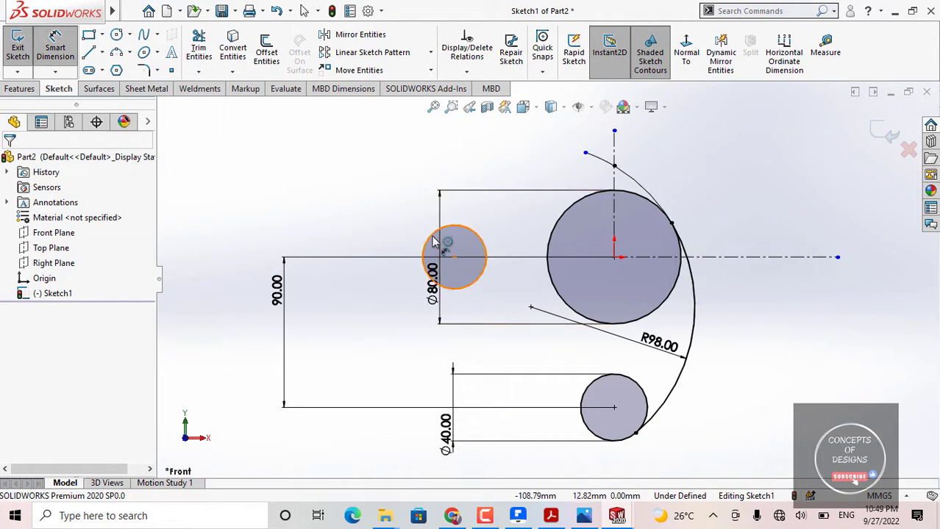
{"action": "left_click", "coordinate": [432, 265]}
{"action": "left_click", "coordinate": [350, 211]}
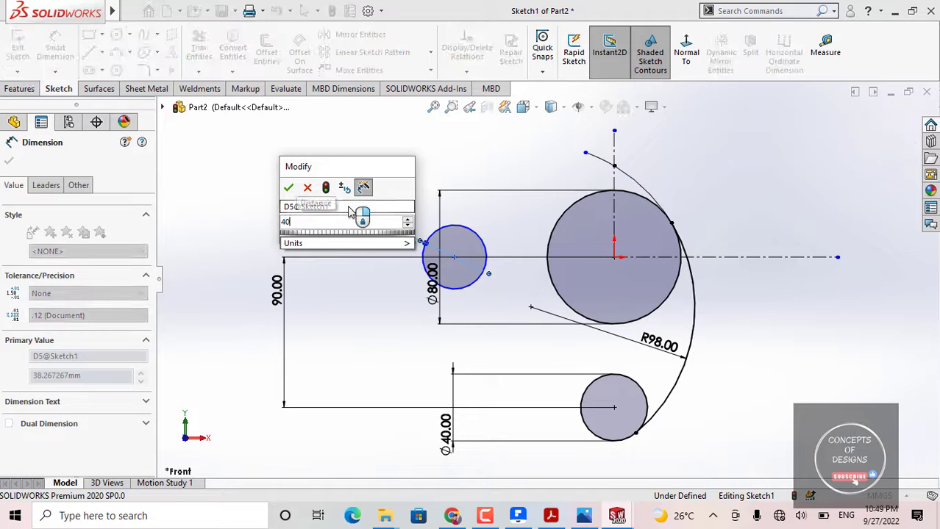
{"action": "key", "text": "Return"}
Step: Dimension the horizontal distance between the left circle's centre and the vertical centreline as 45 mm
{"action": "left_click", "coordinate": [454, 257]}
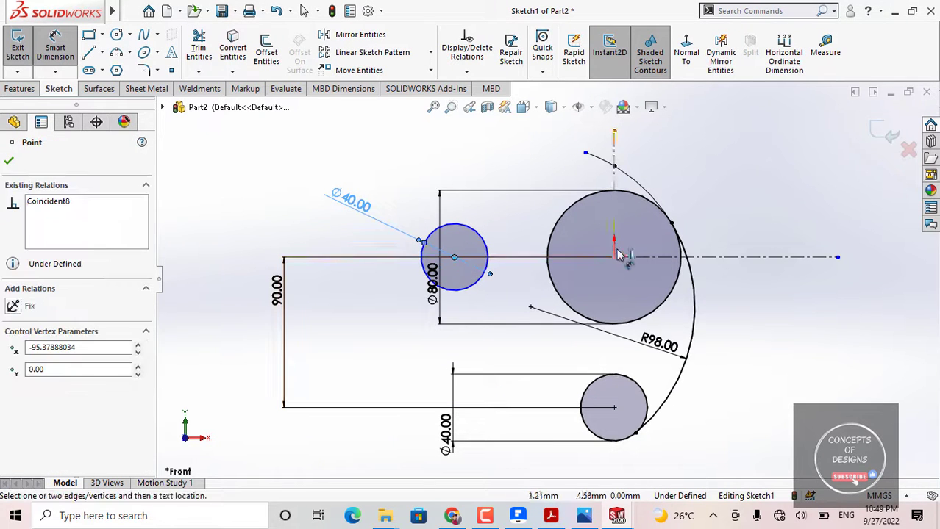
{"action": "left_click", "coordinate": [615, 183]}
{"action": "left_click", "coordinate": [497, 161]}
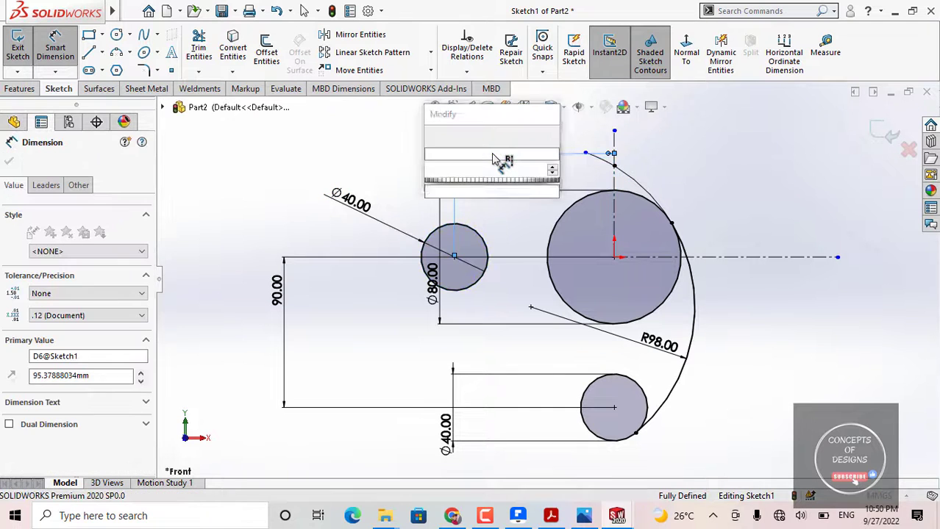
{"action": "key", "text": "Return"}
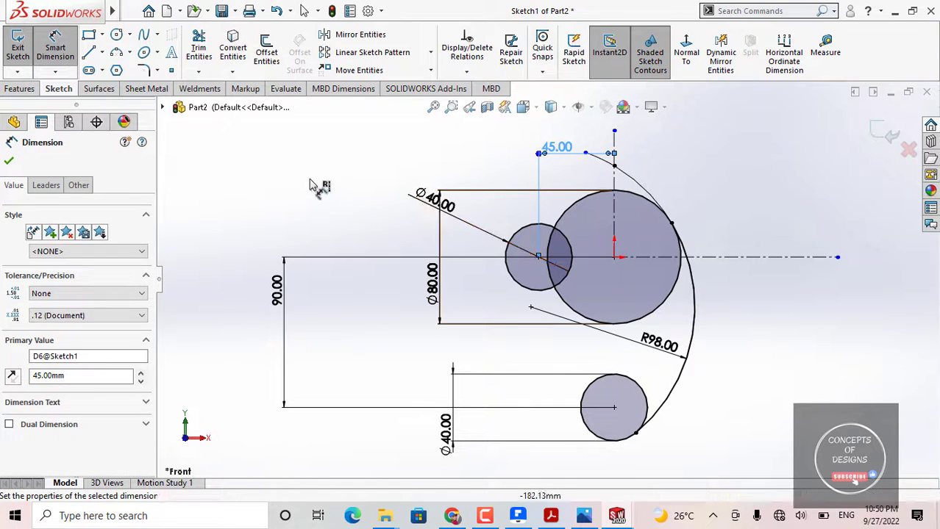
{"action": "key", "text": "Escape"}
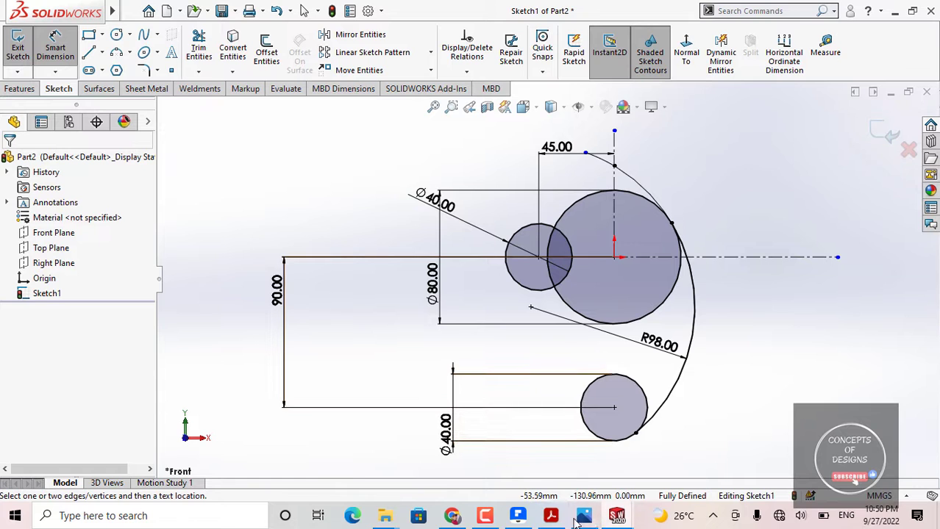
Step: Check the Acrobat PDF, and in the SOLIDWORKS sketch draw a three-point arc about 15 mm in radius above the left circle, pulling its right end upward
{"action": "left_click", "coordinate": [581, 516]}
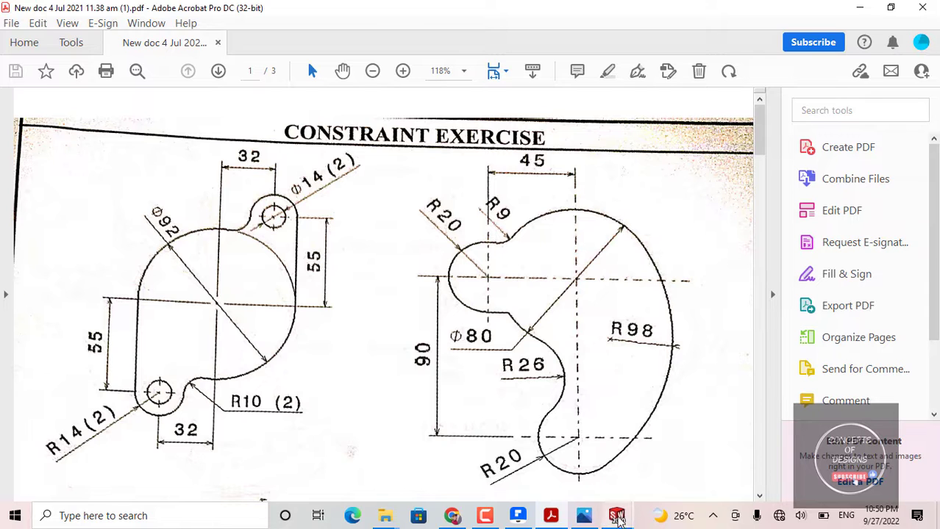
{"action": "left_click", "coordinate": [617, 520]}
{"action": "left_click", "coordinate": [675, 457]}
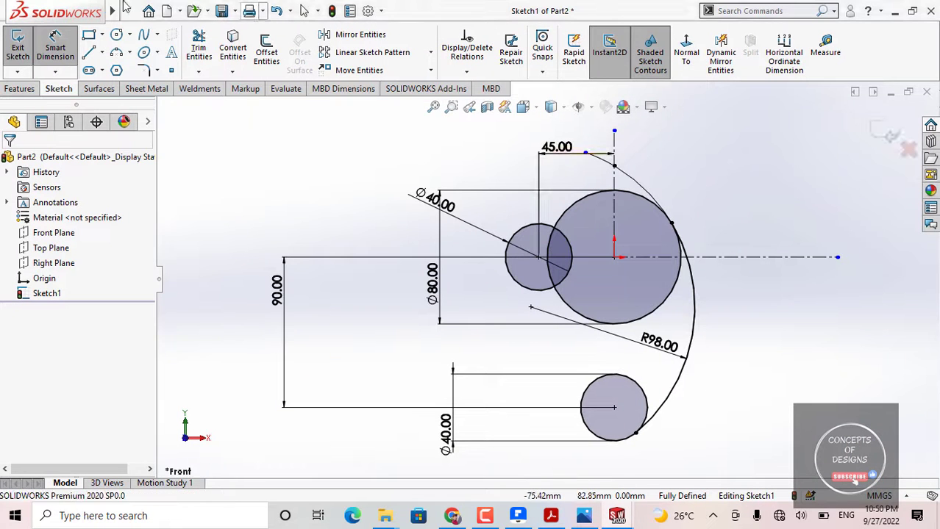
{"action": "left_click", "coordinate": [116, 53]}
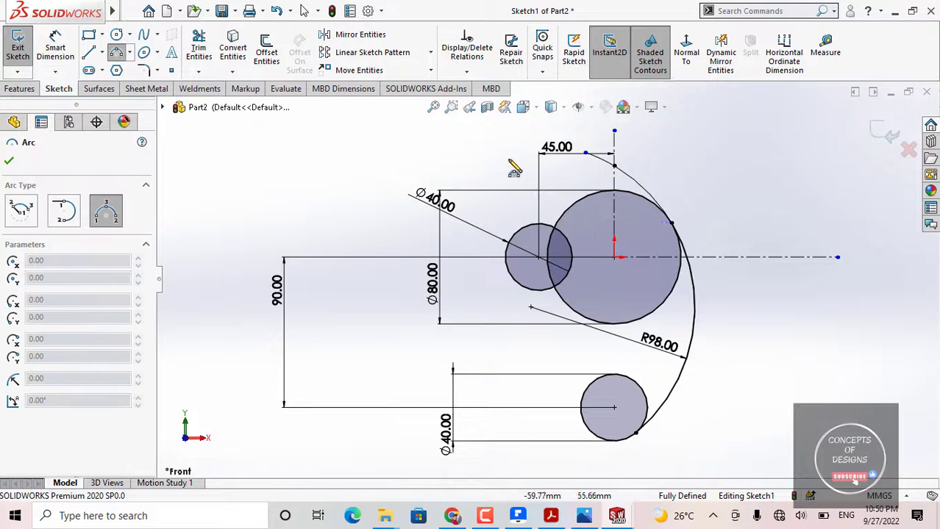
{"action": "scroll", "coordinate": [510, 172], "scroll_direction": "down", "scroll_amount": 5}
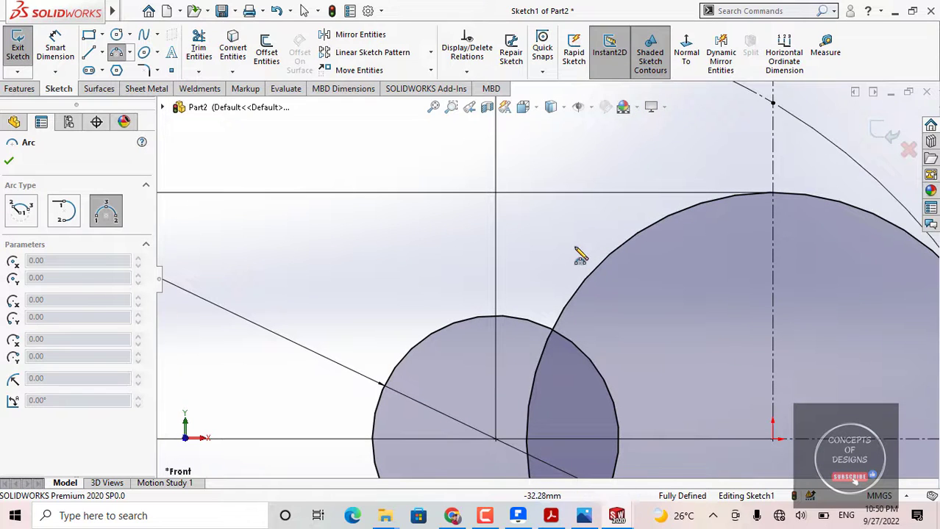
{"action": "left_click", "coordinate": [575, 246]}
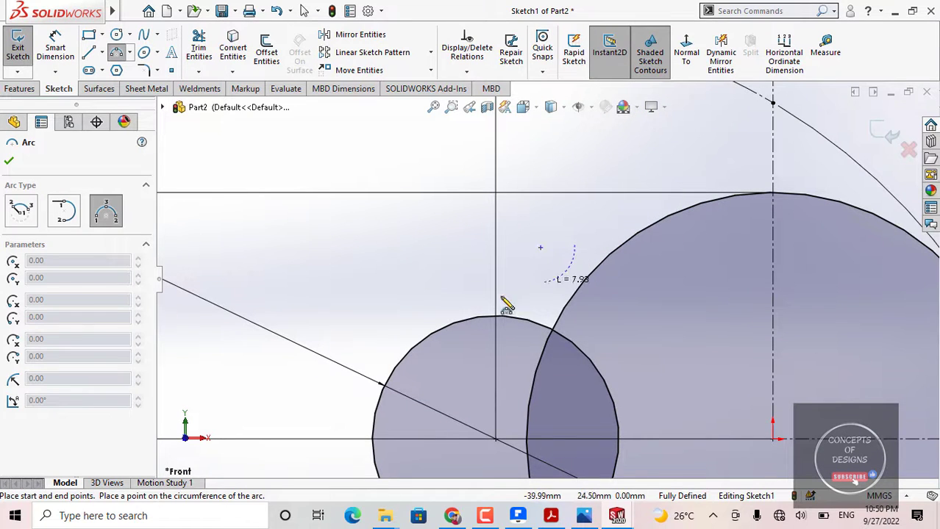
{"action": "left_click", "coordinate": [451, 290]}
{"action": "left_click", "coordinate": [521, 293]}
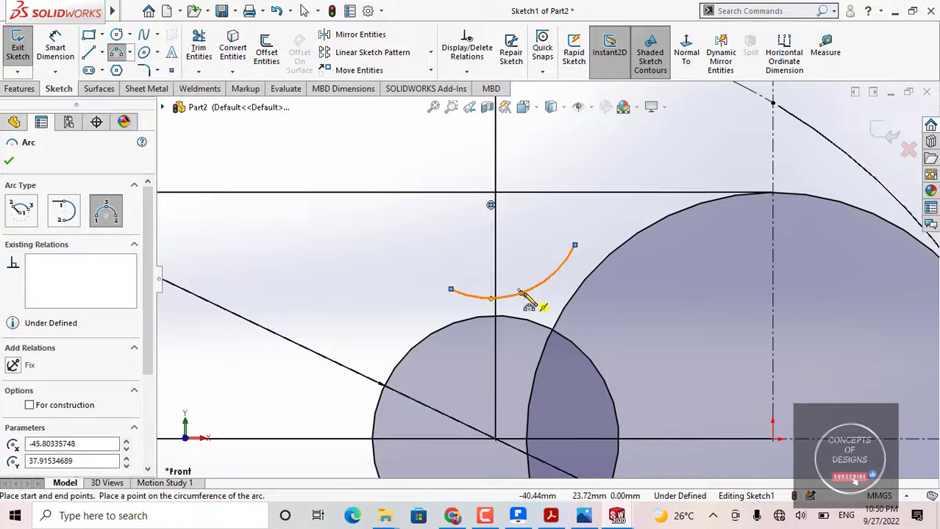
{"action": "key", "text": "Escape"}
{"action": "left_click_drag", "start_coordinate": [575, 247], "coordinate": [572, 207]}
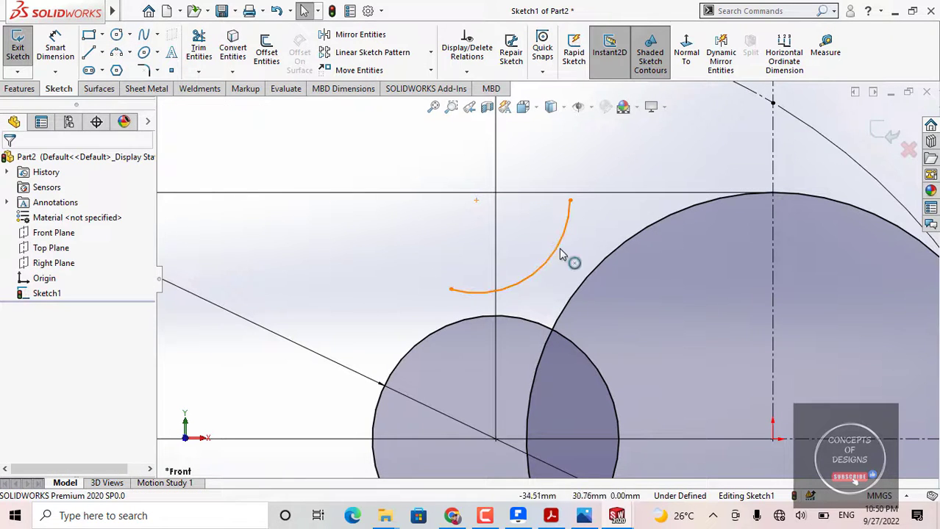
Step: Select the new arc above the left circle as the first entity for a relation with the 80 mm circle
{"action": "left_click", "coordinate": [560, 251]}
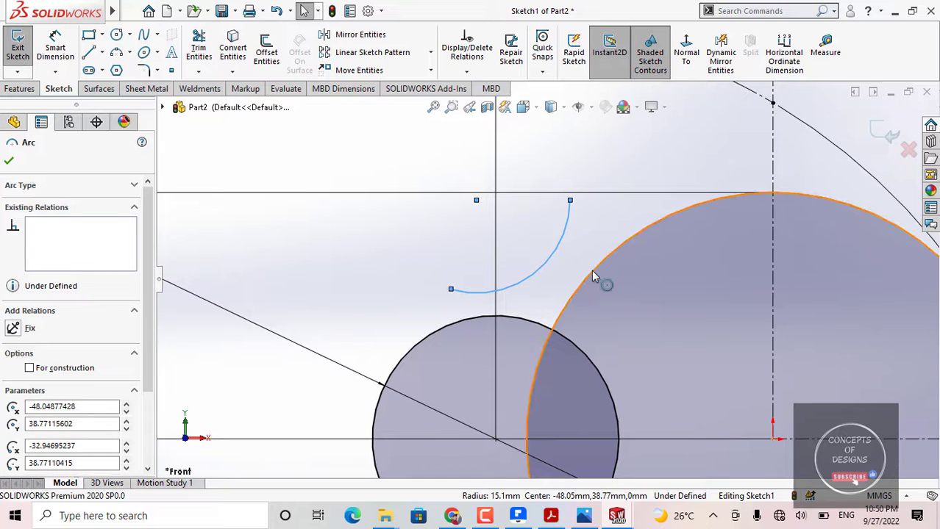
Step: Make the loose arc above the circle overlap tangent to the large 80 mm circle
{"action": "left_click", "coordinate": [593, 274], "text": "ctrl"}
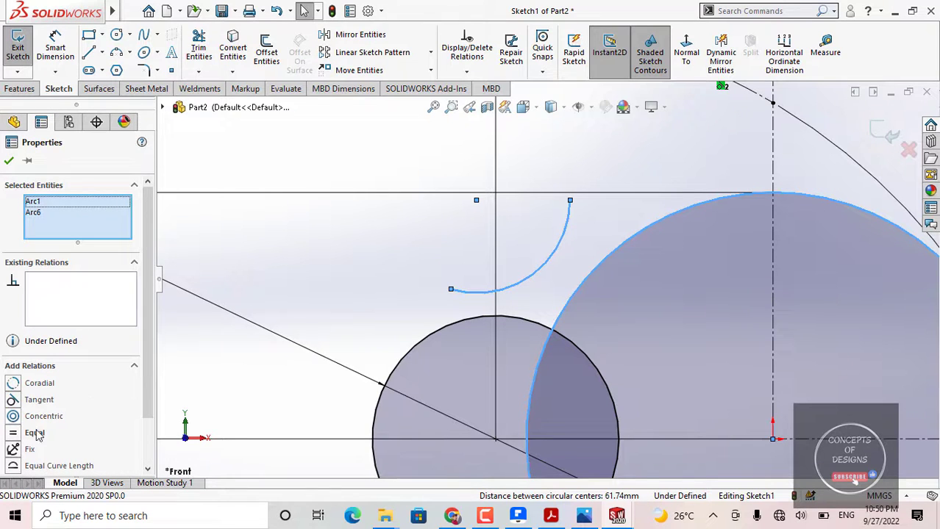
{"action": "left_click", "coordinate": [39, 400]}
{"action": "left_click", "coordinate": [228, 248]}
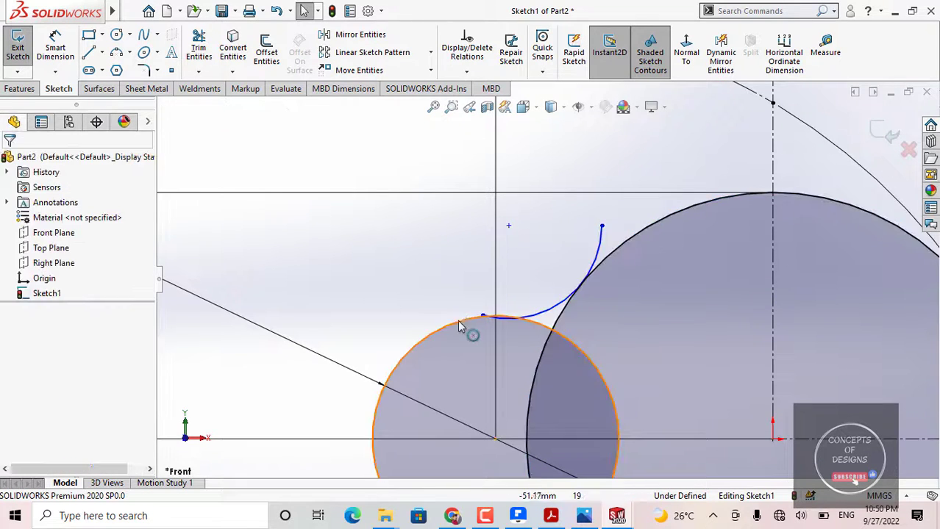
Step: Extend the arc's free end outward past the 40 mm circle and make the arc tangent to that circle
{"action": "left_click_drag", "start_coordinate": [482, 318], "coordinate": [409, 253]}
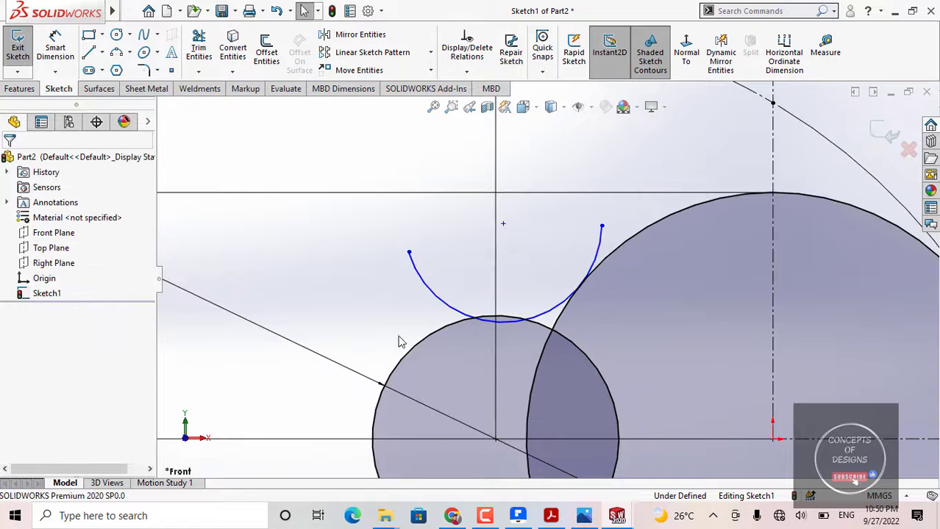
{"action": "left_click", "coordinate": [515, 320]}
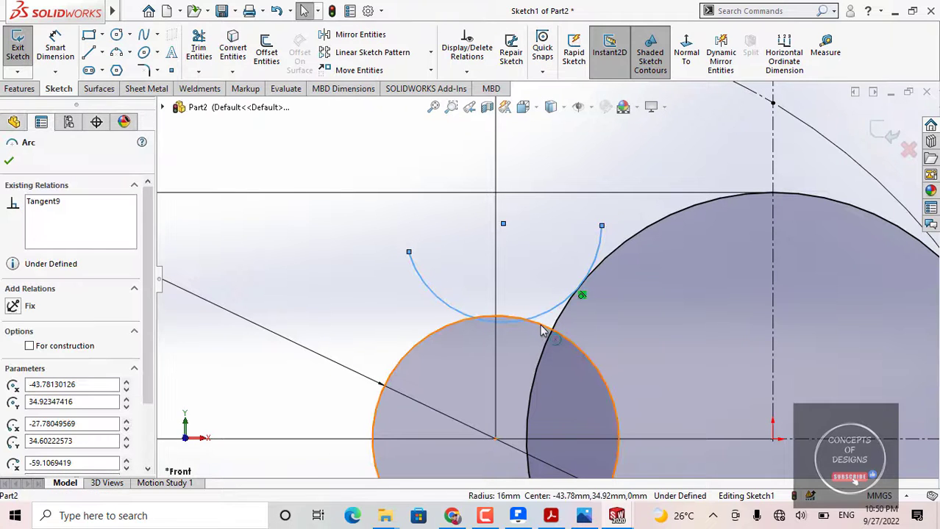
{"action": "left_click", "coordinate": [542, 329], "text": "ctrl"}
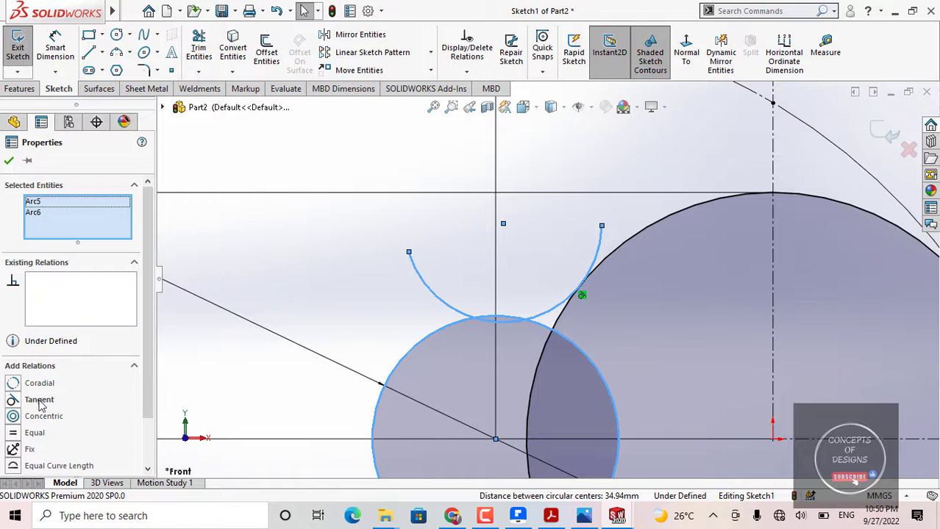
{"action": "left_click", "coordinate": [39, 400]}
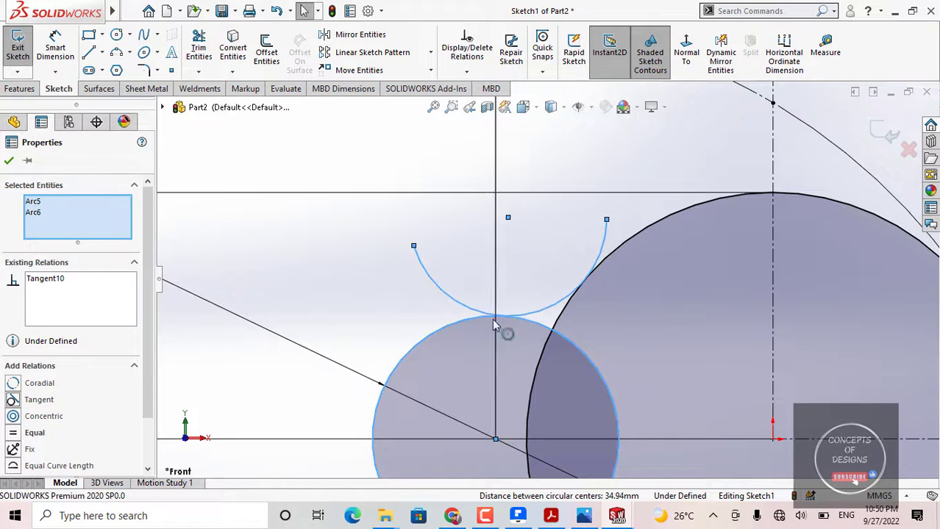
{"action": "left_click", "coordinate": [315, 305]}
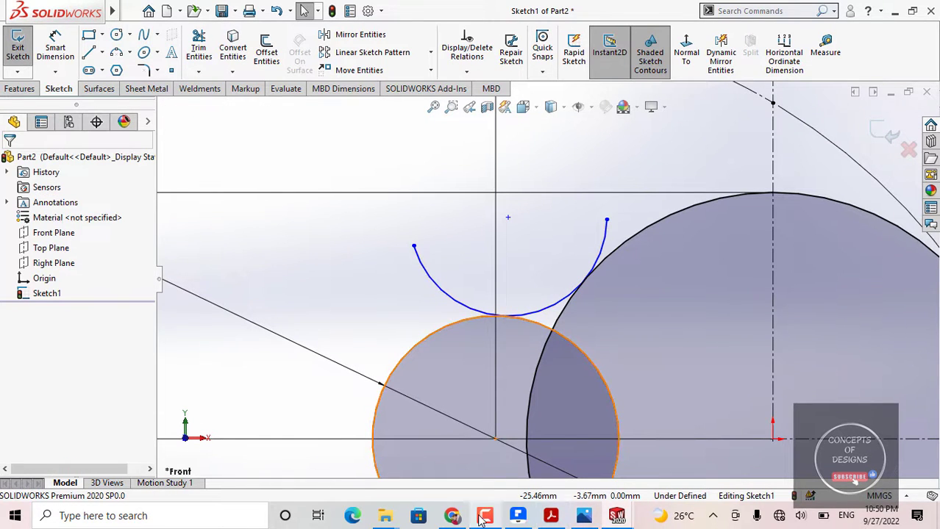
{"action": "mouse_move", "coordinate": [486, 518]}
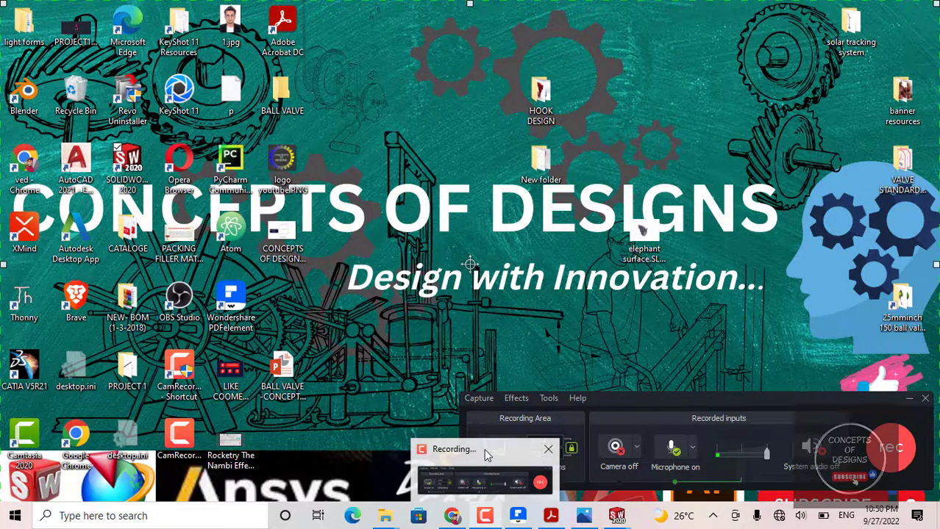
{"action": "left_click", "coordinate": [484, 450]}
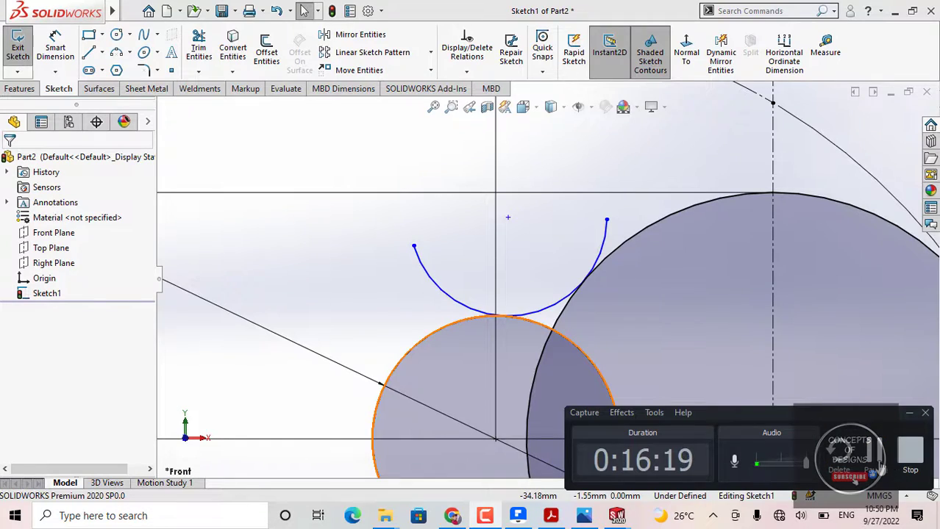
{"action": "left_click", "coordinate": [888, 473]}
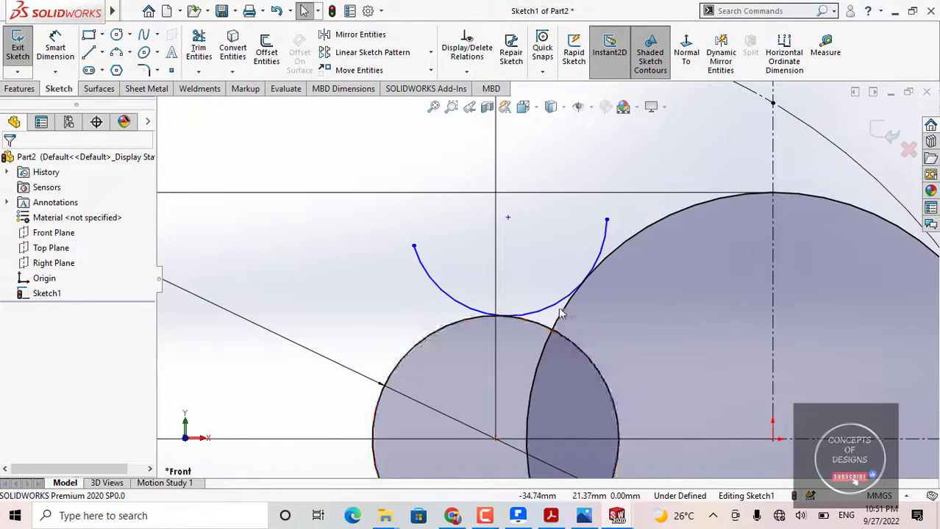
Step: Dimension the radius of the arc tangent to both upper circles and set it to 9 mm
{"action": "scroll", "coordinate": [561, 307], "scroll_direction": "up", "scroll_amount": 3}
{"action": "scroll", "coordinate": [561, 301], "scroll_direction": "down", "scroll_amount": 1}
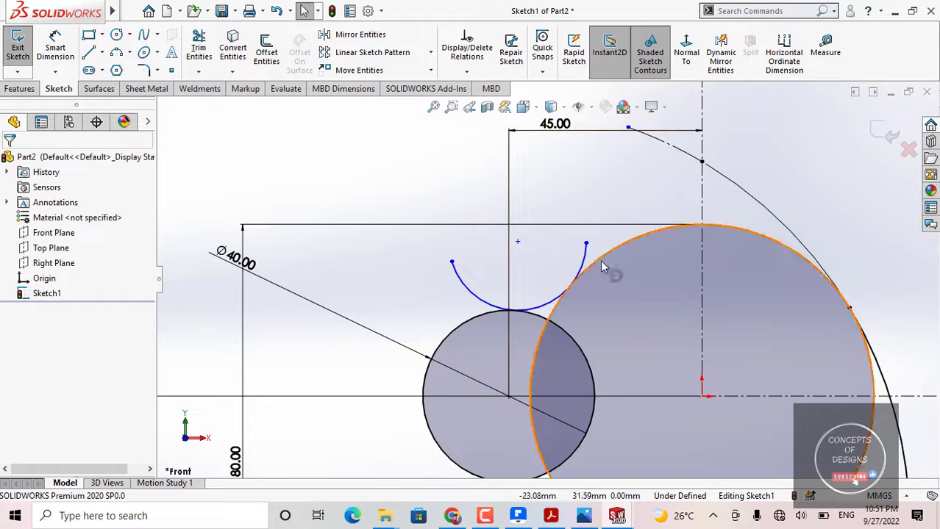
{"action": "scroll", "coordinate": [597, 254], "scroll_direction": "down", "scroll_amount": 2}
{"action": "scroll", "coordinate": [548, 277], "scroll_direction": "up", "scroll_amount": 2}
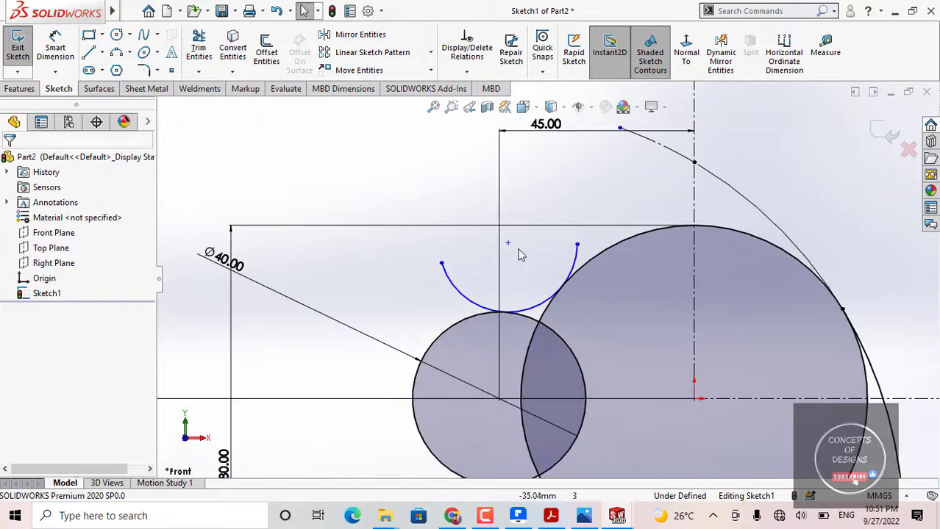
{"action": "left_click", "coordinate": [55, 46]}
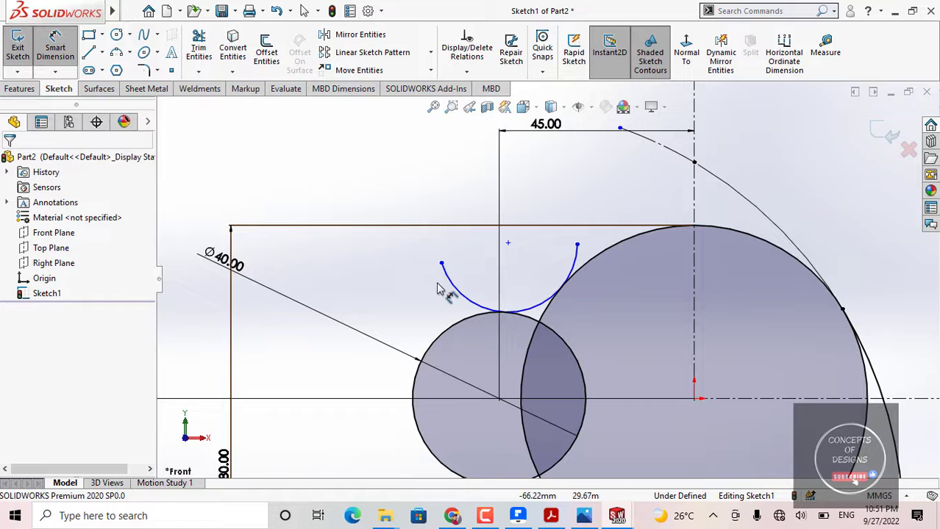
{"action": "left_click", "coordinate": [532, 302]}
{"action": "left_click", "coordinate": [526, 254]}
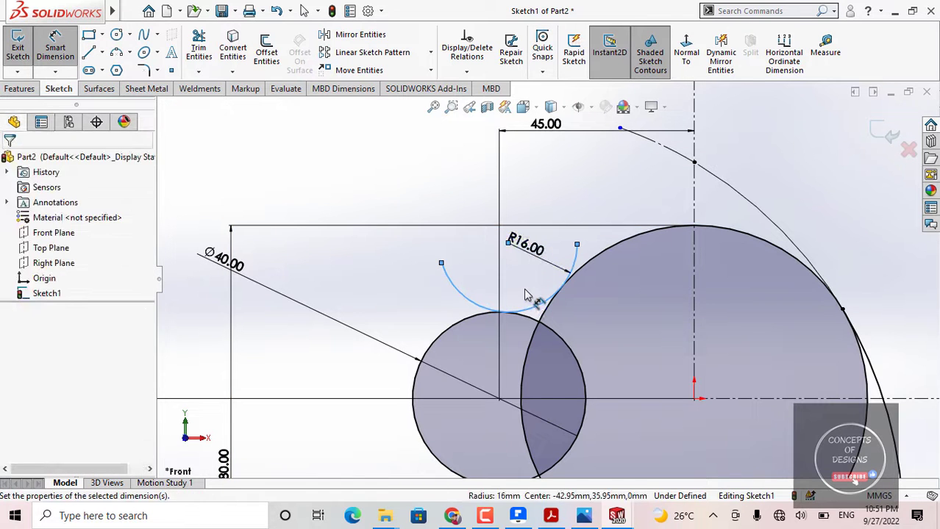
{"action": "type", "text": "9"}
{"action": "key", "text": "Return"}
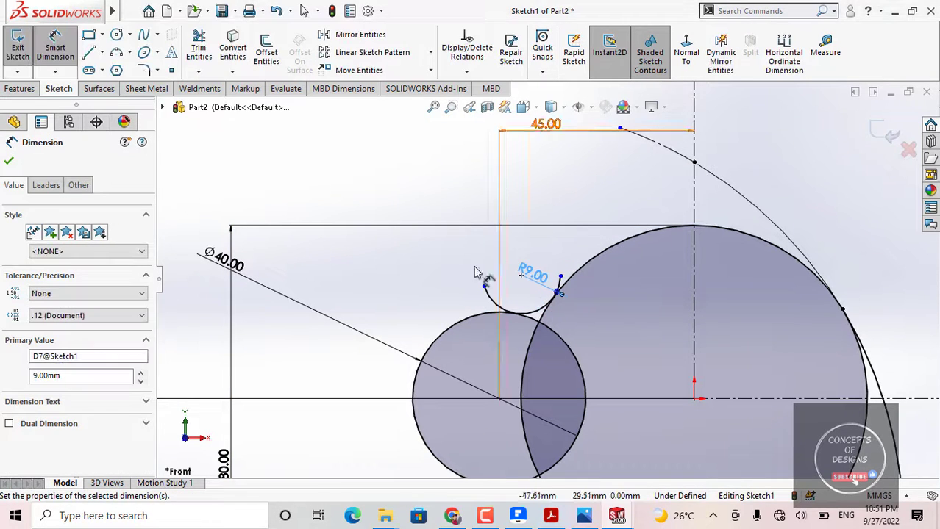
Step: Inspect the sketched profile, compare it with the Ex-2 drawing in the Acrobat PDF, and return to the SOLIDWORKS sketch
{"action": "scroll", "coordinate": [557, 310], "scroll_direction": "down", "scroll_amount": 3}
{"action": "scroll", "coordinate": [557, 309], "scroll_direction": "up", "scroll_amount": 2}
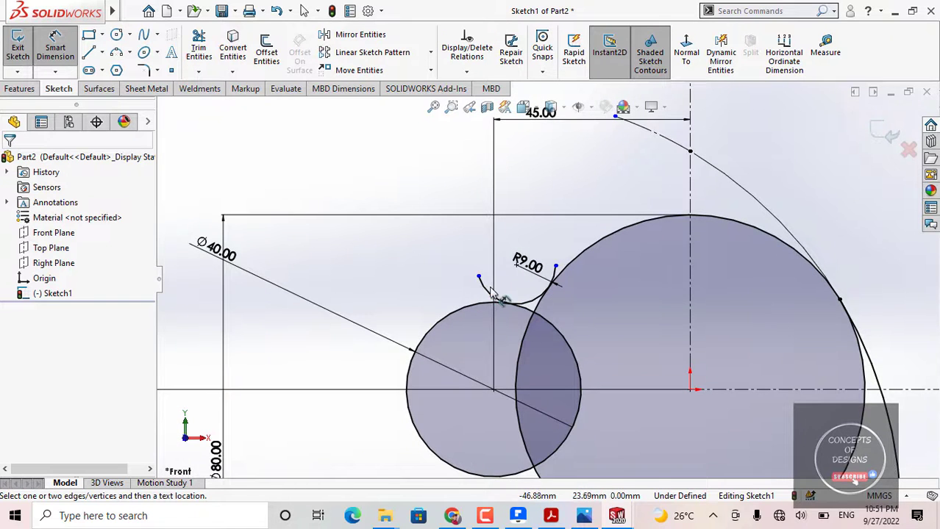
{"action": "scroll", "coordinate": [491, 289], "scroll_direction": "down", "scroll_amount": 1}
{"action": "scroll", "coordinate": [559, 272], "scroll_direction": "up", "scroll_amount": 3}
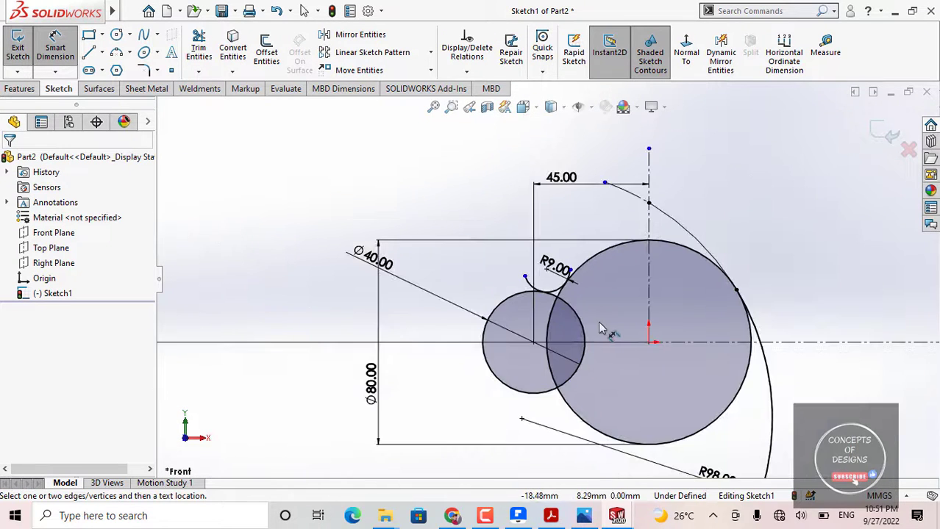
{"action": "scroll", "coordinate": [599, 328], "scroll_direction": "up", "scroll_amount": 2}
{"action": "scroll", "coordinate": [581, 310], "scroll_direction": "down", "scroll_amount": 1}
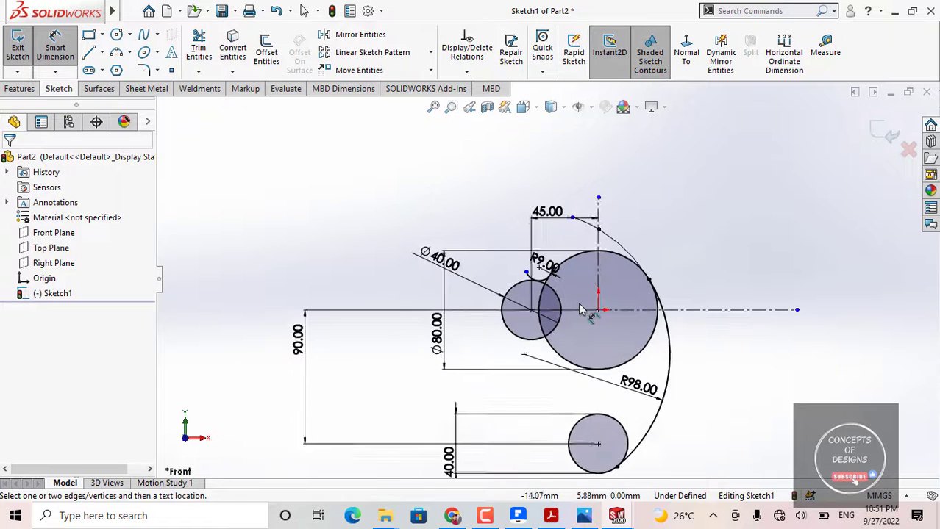
{"action": "scroll", "coordinate": [581, 310], "scroll_direction": "down", "scroll_amount": 1}
{"action": "scroll", "coordinate": [715, 255], "scroll_direction": "down", "scroll_amount": 2}
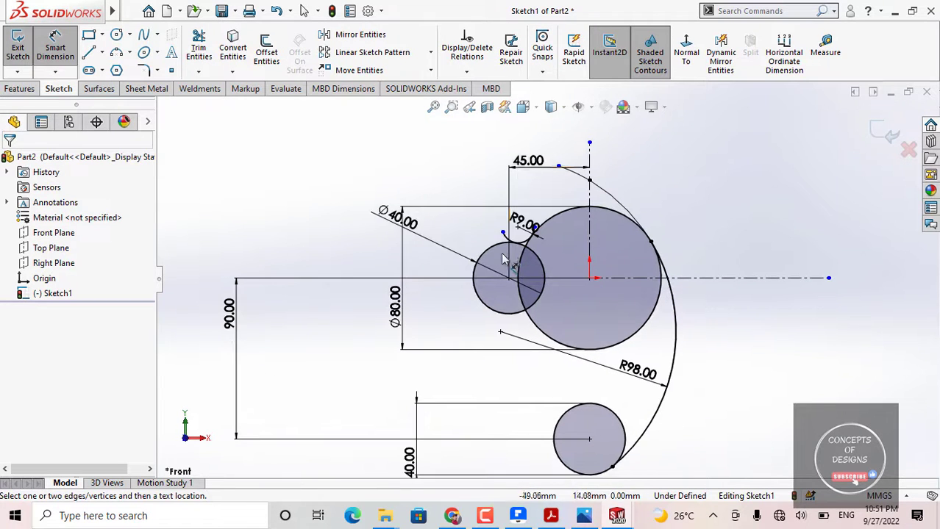
{"action": "left_click", "coordinate": [558, 519]}
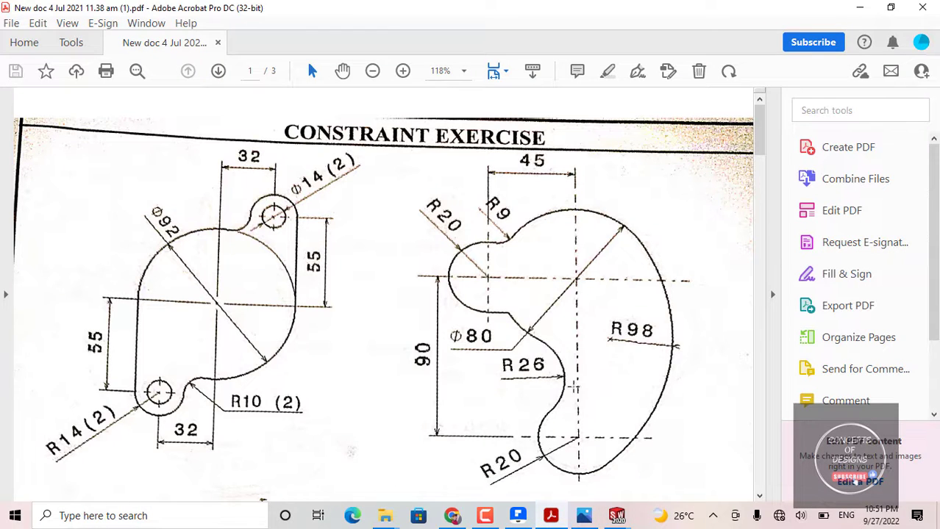
{"action": "scroll", "coordinate": [506, 351], "scroll_direction": "down", "scroll_amount": 2}
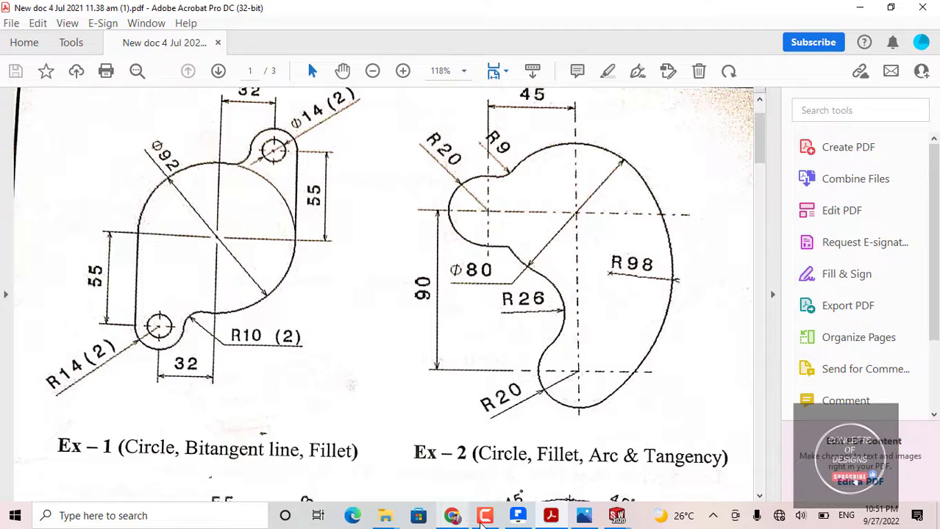
{"action": "mouse_move", "coordinate": [616, 516]}
{"action": "left_click", "coordinate": [680, 456]}
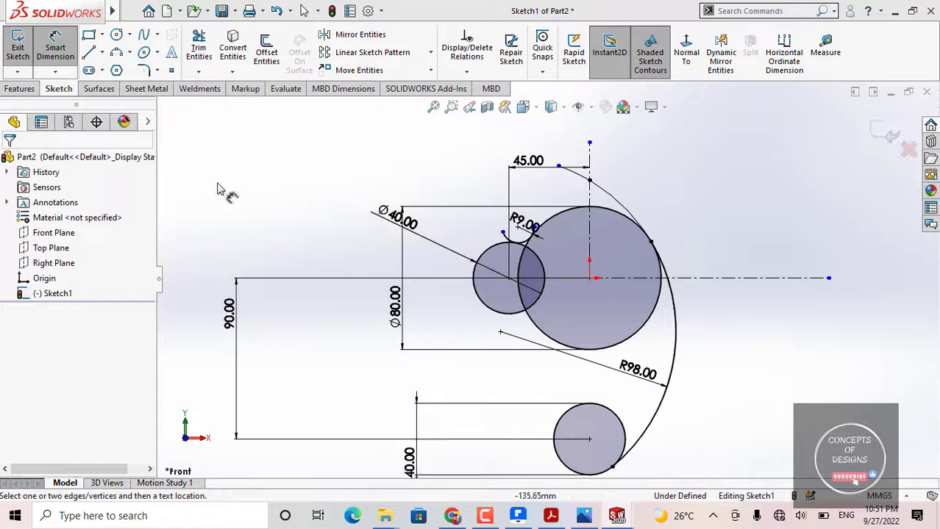
Step: Draw a three-point arc of about 40 mm radius between the 80 mm circle and the lower 40 mm circle, bulging toward the R98 arc
{"action": "left_click", "coordinate": [116, 53]}
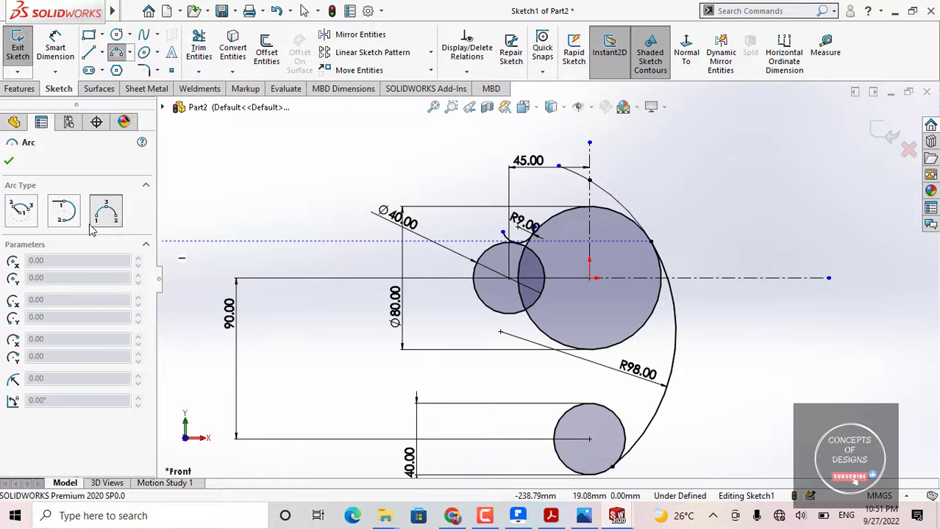
{"action": "left_click", "coordinate": [526, 328]}
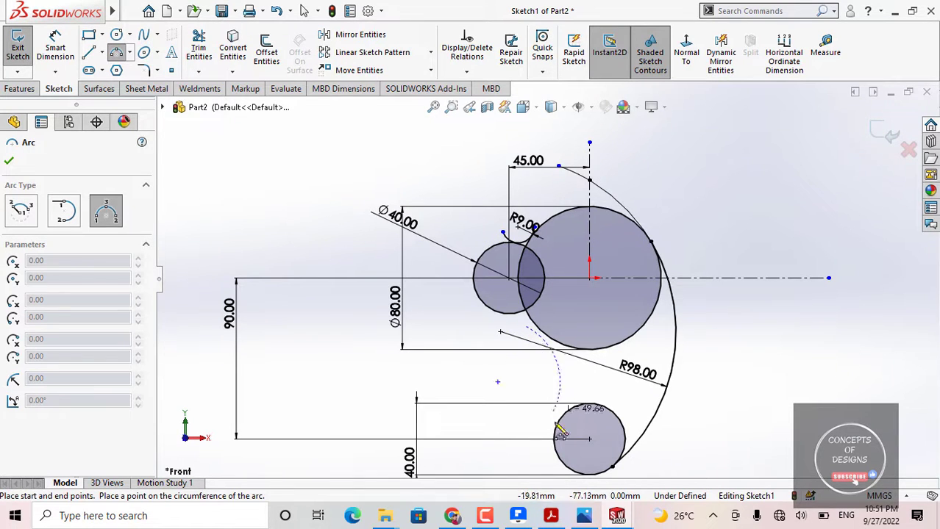
{"action": "left_click", "coordinate": [527, 456]}
{"action": "left_click", "coordinate": [571, 388]}
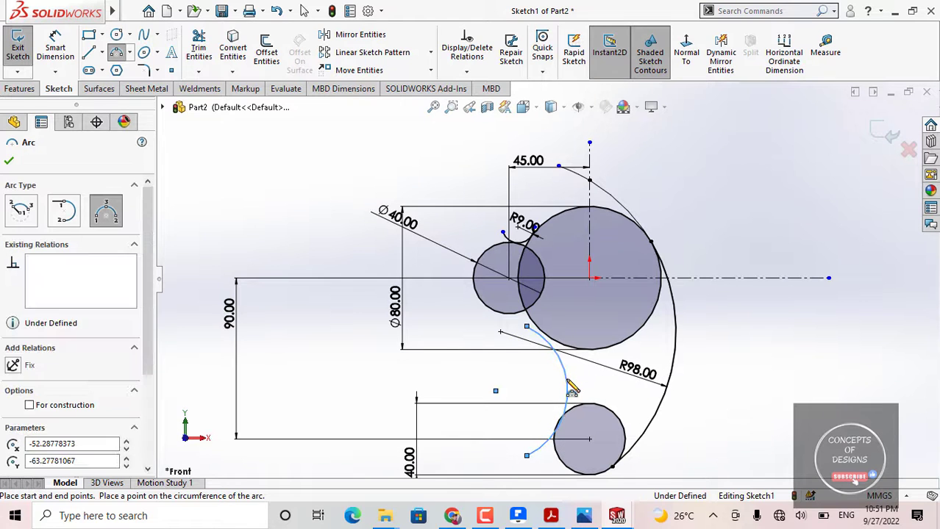
{"action": "key", "text": "Escape"}
Step: Add a tangent relation between the new lower arc and the 80 mm circle
{"action": "scroll", "coordinate": [551, 362], "scroll_direction": "down", "scroll_amount": 2}
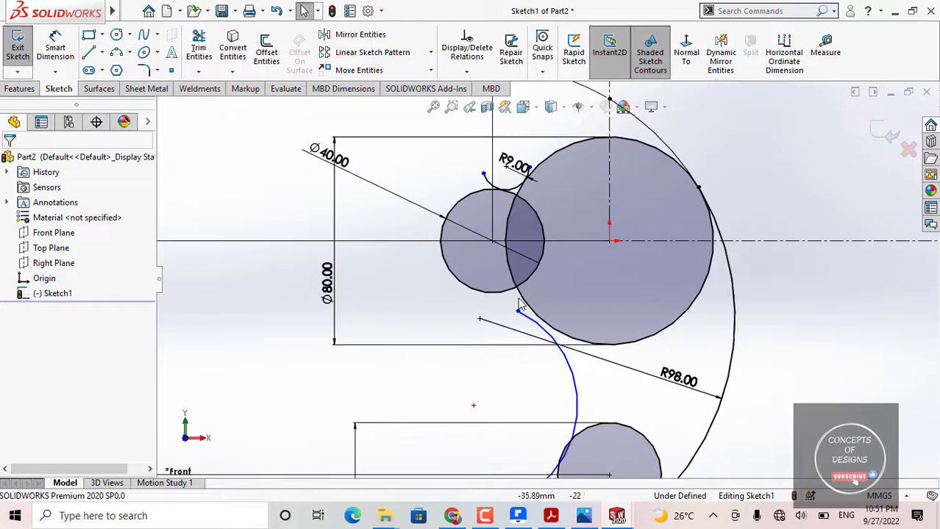
{"action": "scroll", "coordinate": [519, 304], "scroll_direction": "up", "scroll_amount": 3}
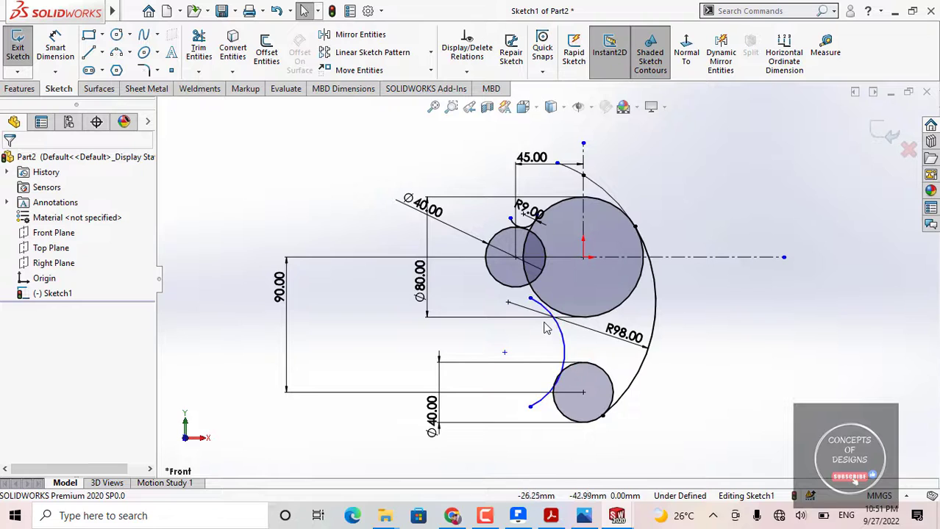
{"action": "scroll", "coordinate": [546, 328], "scroll_direction": "down", "scroll_amount": 3}
{"action": "scroll", "coordinate": [545, 297], "scroll_direction": "down", "scroll_amount": 2}
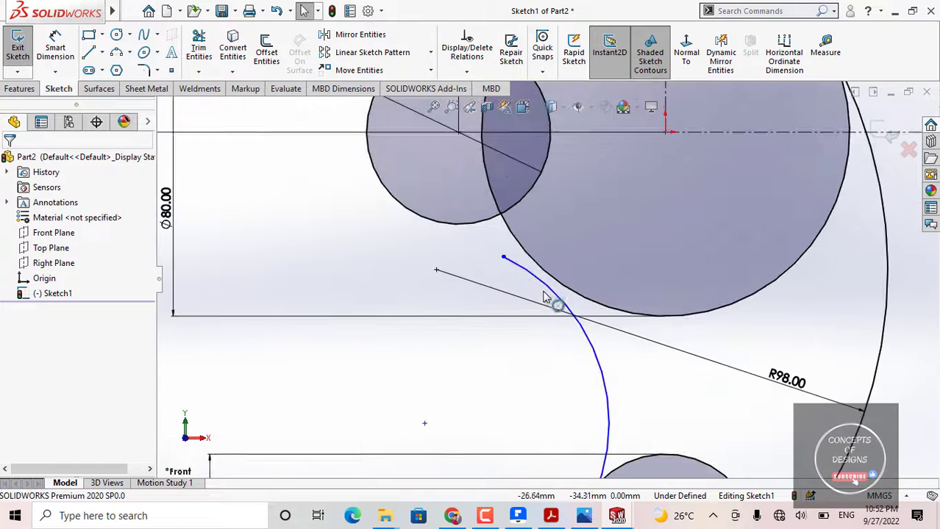
{"action": "left_click", "coordinate": [576, 302]}
{"action": "left_click", "coordinate": [581, 300], "text": "ctrl"}
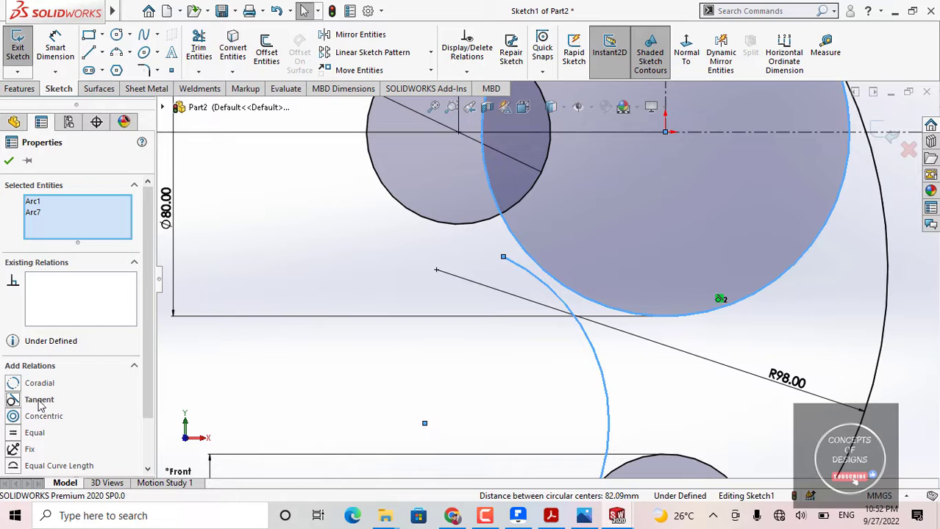
{"action": "left_click", "coordinate": [39, 400]}
{"action": "key", "text": "Escape"}
Step: Add a tangent relation between the same arc and the lower 40 mm circle
{"action": "scroll", "coordinate": [548, 416], "scroll_direction": "up", "scroll_amount": 3}
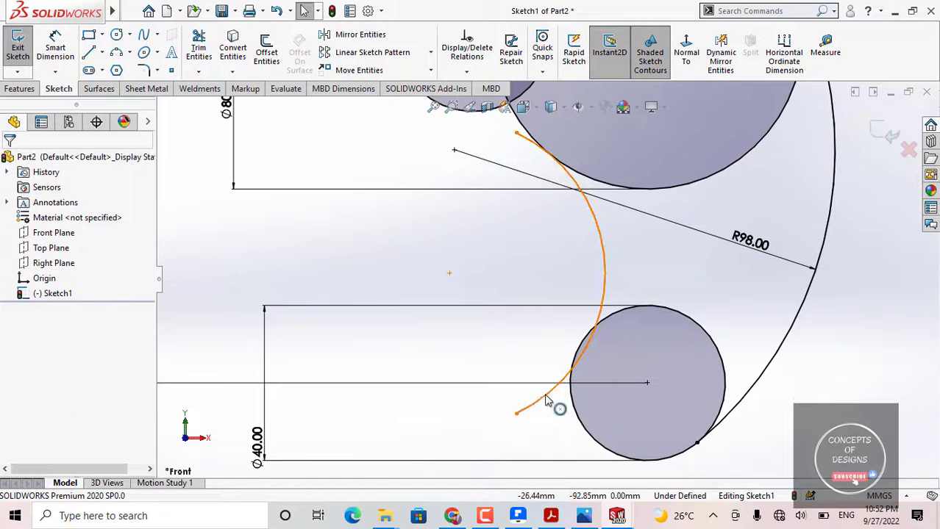
{"action": "left_click", "coordinate": [550, 402]}
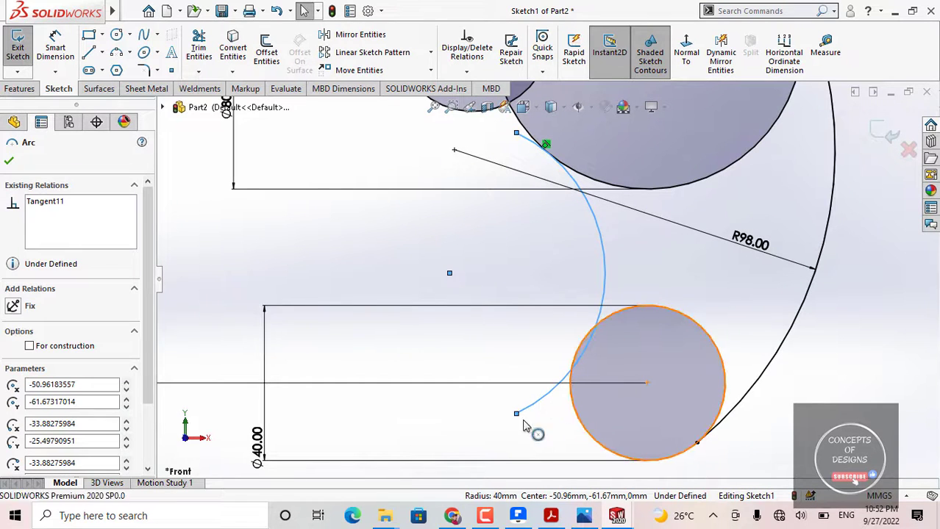
{"action": "left_click", "coordinate": [578, 422]}
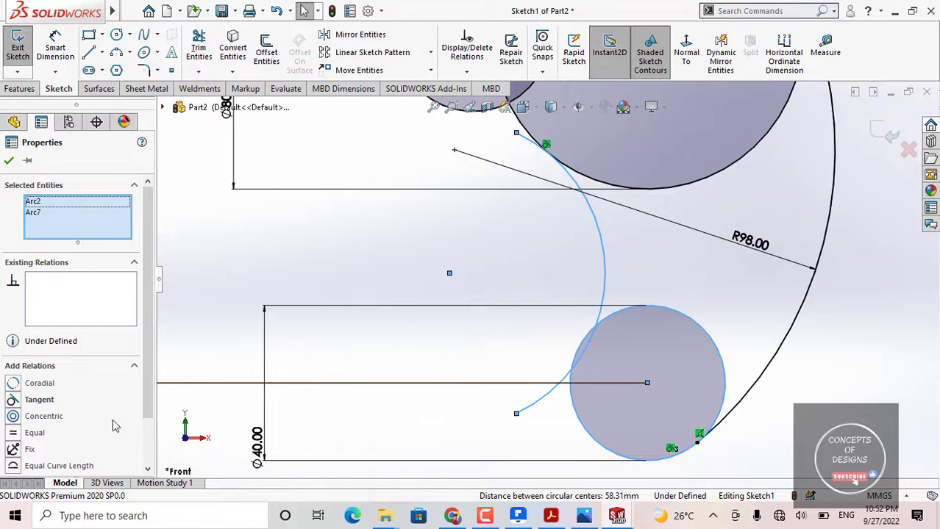
{"action": "left_click", "coordinate": [39, 400]}
{"action": "left_click", "coordinate": [461, 273]}
{"action": "scroll", "coordinate": [544, 277], "scroll_direction": "up", "scroll_amount": 2}
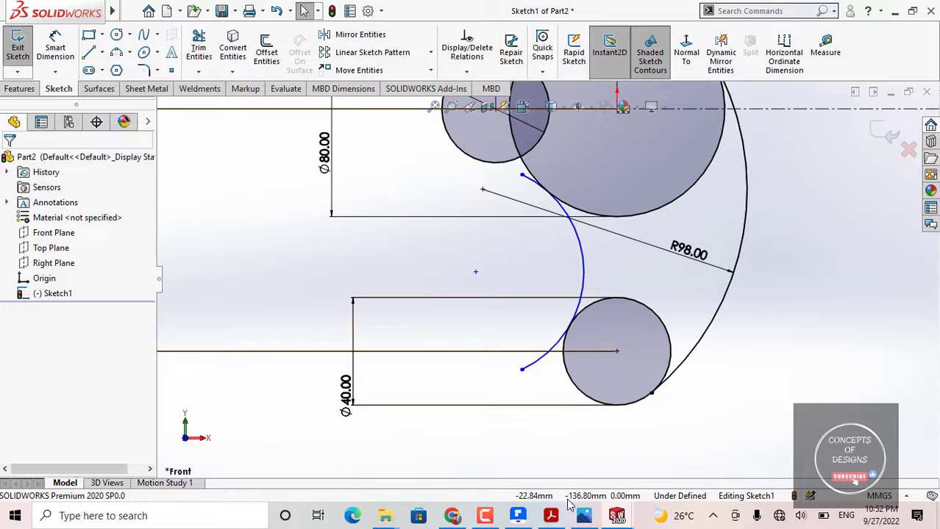
Step: Check the lower concave arc's radius on the Ex-2 drawing in Acrobat, and return to the SOLIDWORKS sketch
{"action": "left_click", "coordinate": [551, 516]}
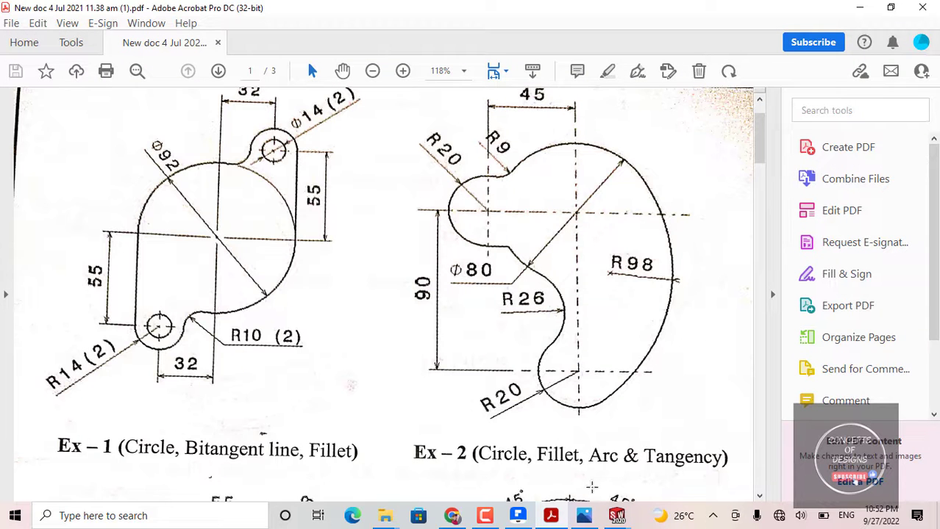
{"action": "mouse_move", "coordinate": [616, 516]}
{"action": "left_click", "coordinate": [664, 471]}
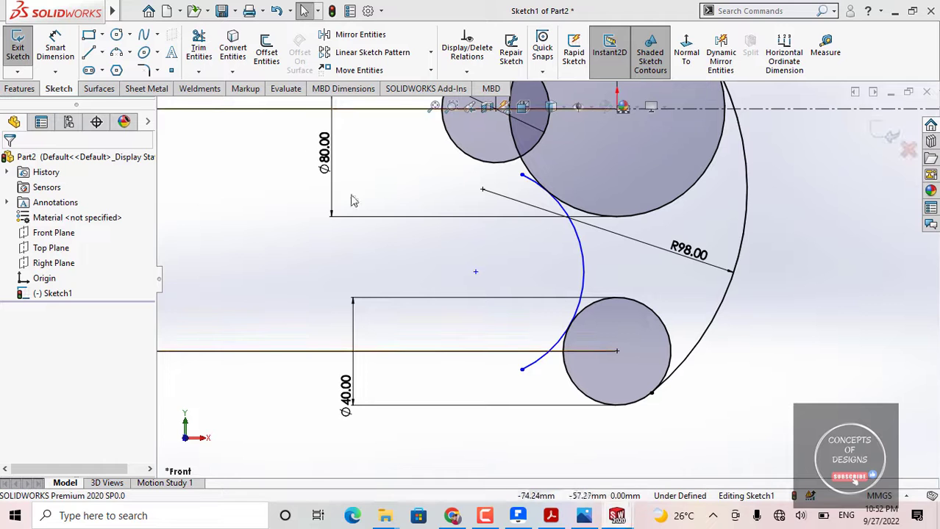
Step: Dimension the lower concave arc between the 80 mm circle and the lower 40 mm circle with a 26 mm radius
{"action": "left_click", "coordinate": [55, 47]}
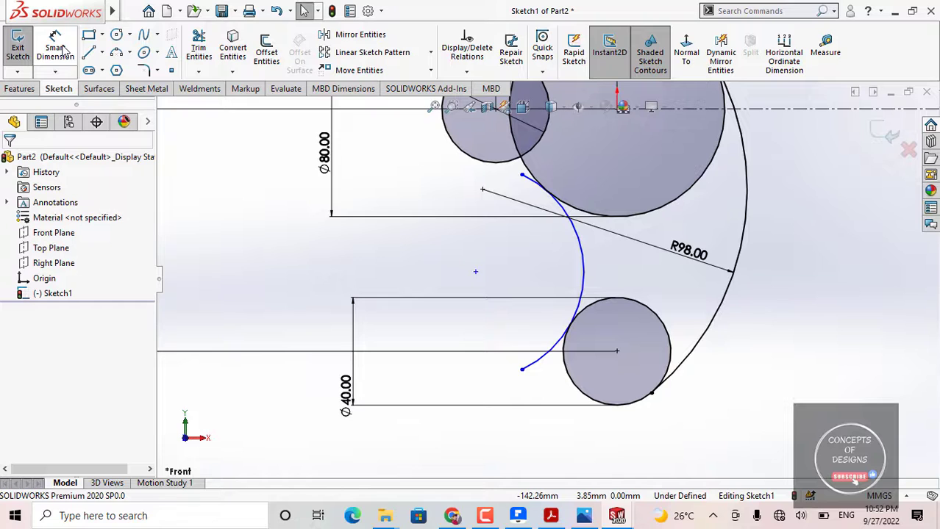
{"action": "left_click", "coordinate": [498, 259]}
{"action": "left_click", "coordinate": [451, 257]}
{"action": "type", "text": "26"}
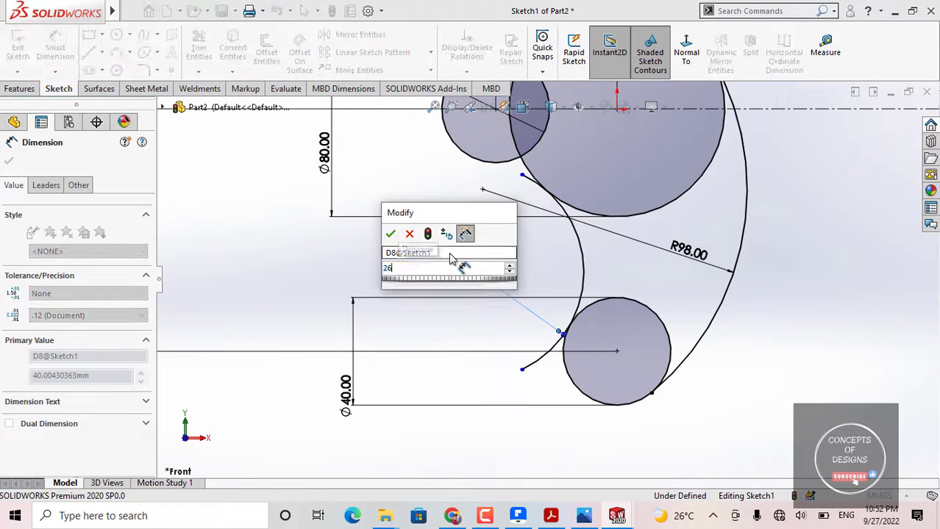
{"action": "key", "text": "Return"}
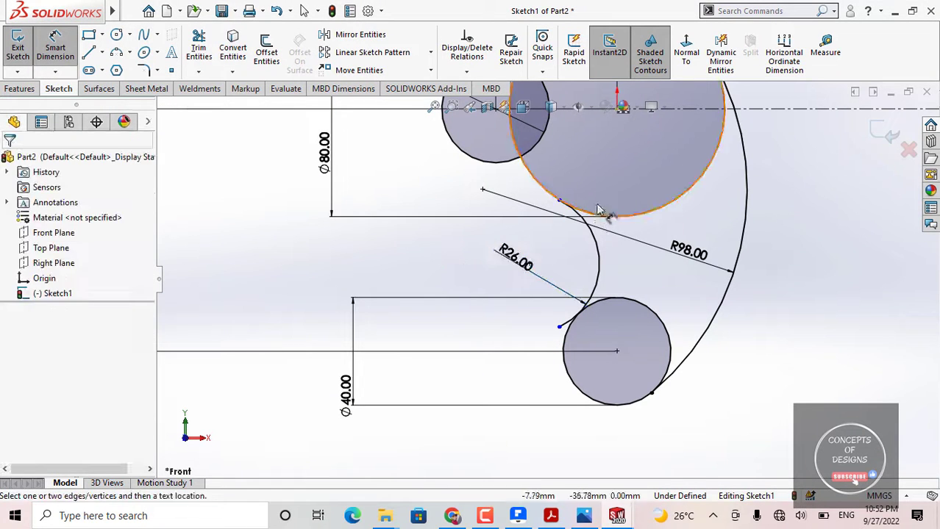
{"action": "scroll", "coordinate": [599, 209], "scroll_direction": "down", "scroll_amount": 5}
{"action": "key", "text": "Escape"}
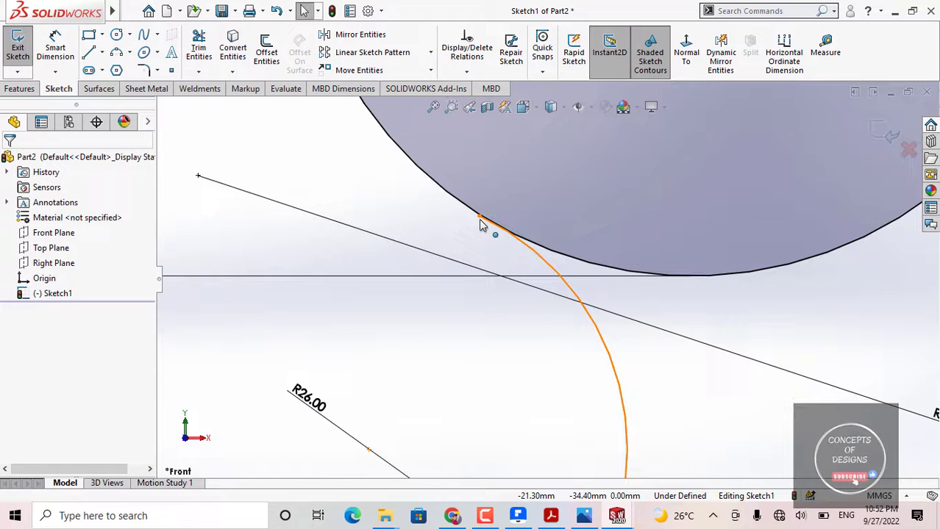
Step: Extend the R26 arc's upper endpoint outward past its tangent point on the 80 mm circle
{"action": "left_click_drag", "start_coordinate": [479, 216], "coordinate": [378, 189]}
{"action": "left_click", "coordinate": [400, 204]}
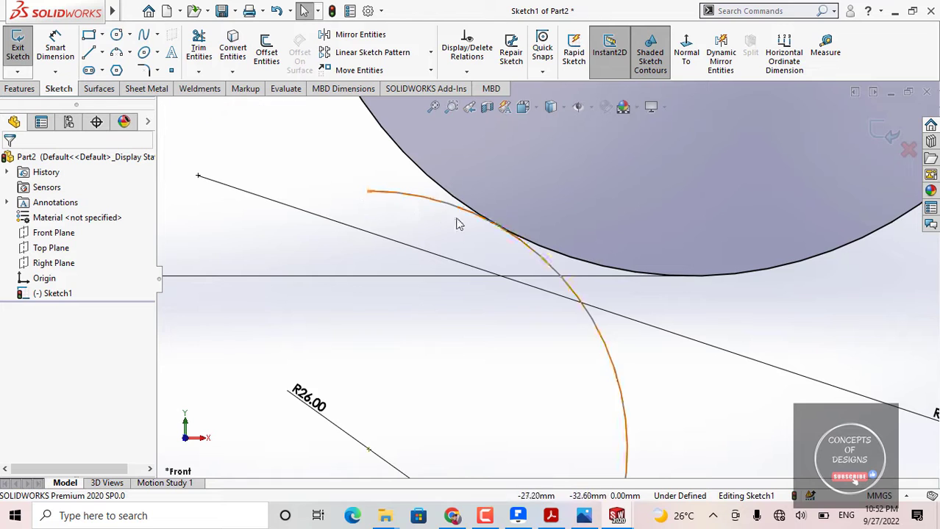
{"action": "scroll", "coordinate": [459, 229], "scroll_direction": "up", "scroll_amount": 4}
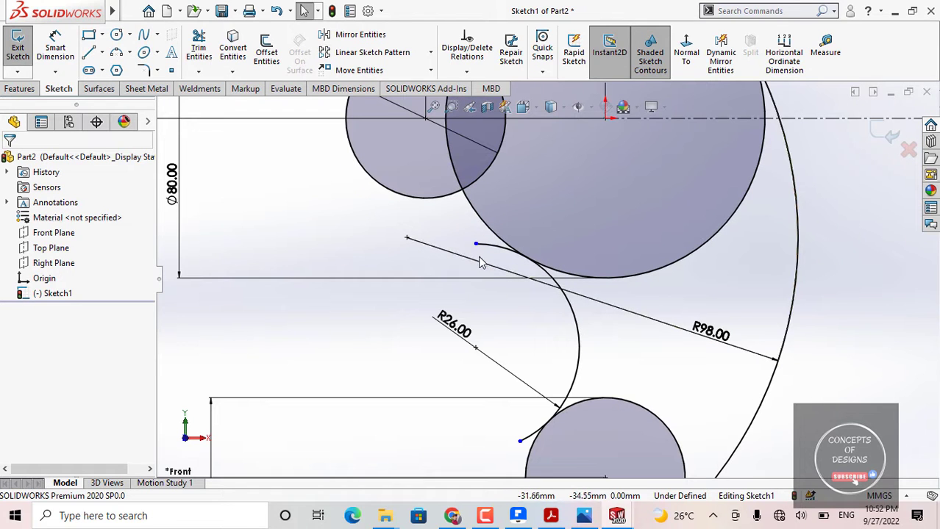
{"action": "scroll", "coordinate": [485, 258], "scroll_direction": "down", "scroll_amount": 3}
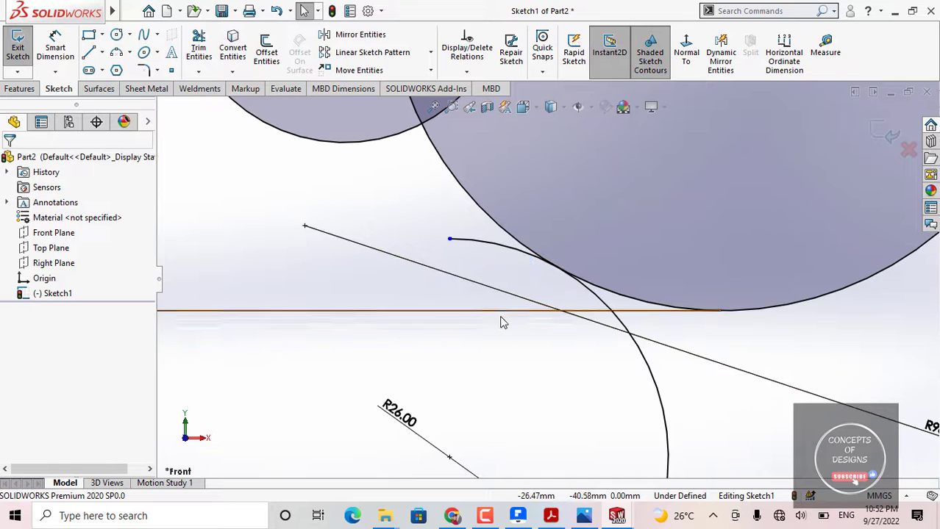
{"action": "scroll", "coordinate": [485, 287], "scroll_direction": "up", "scroll_amount": 3}
Step: Power-trim the inner portions of the 80 mm and left 40 mm circles and the R26 arc's upper overhang
{"action": "left_click", "coordinate": [199, 48]}
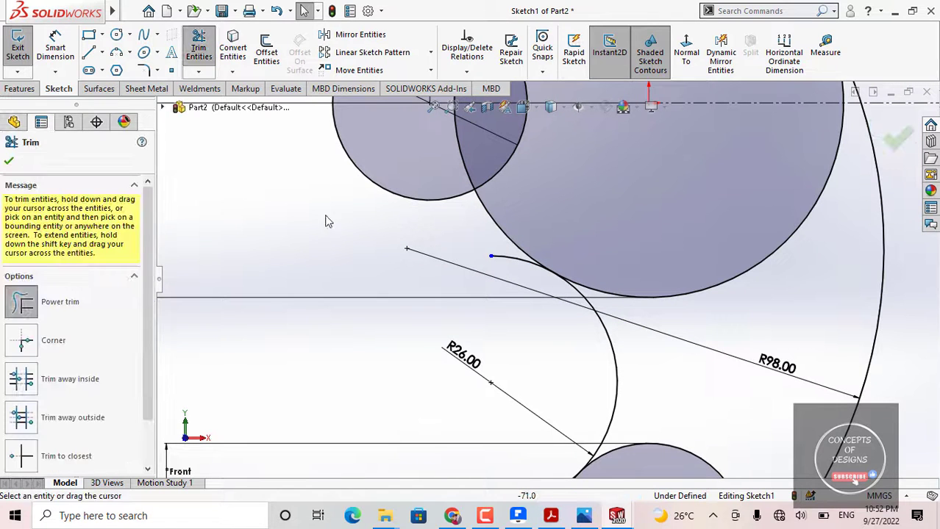
{"action": "scroll", "coordinate": [517, 338], "scroll_direction": "up", "scroll_amount": 2}
{"action": "scroll", "coordinate": [596, 397], "scroll_direction": "down", "scroll_amount": 5}
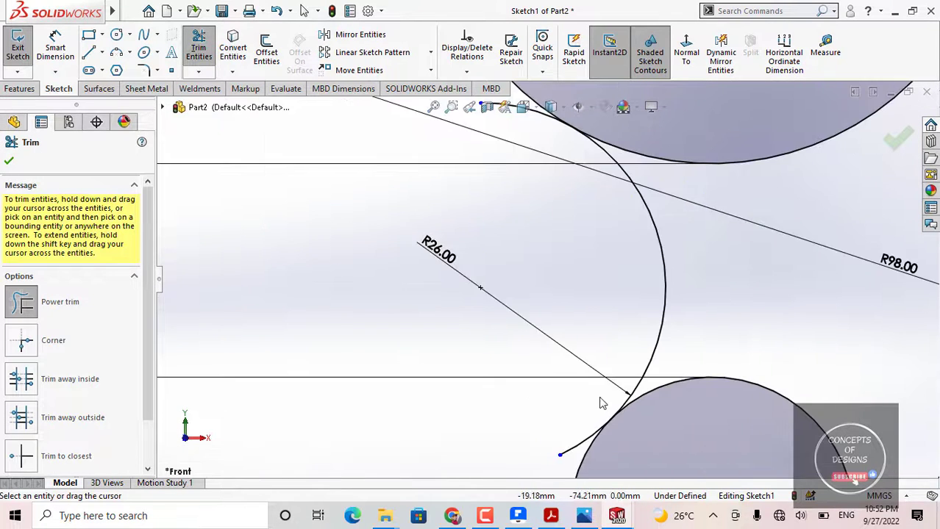
{"action": "scroll", "coordinate": [596, 176], "scroll_direction": "up", "scroll_amount": 5}
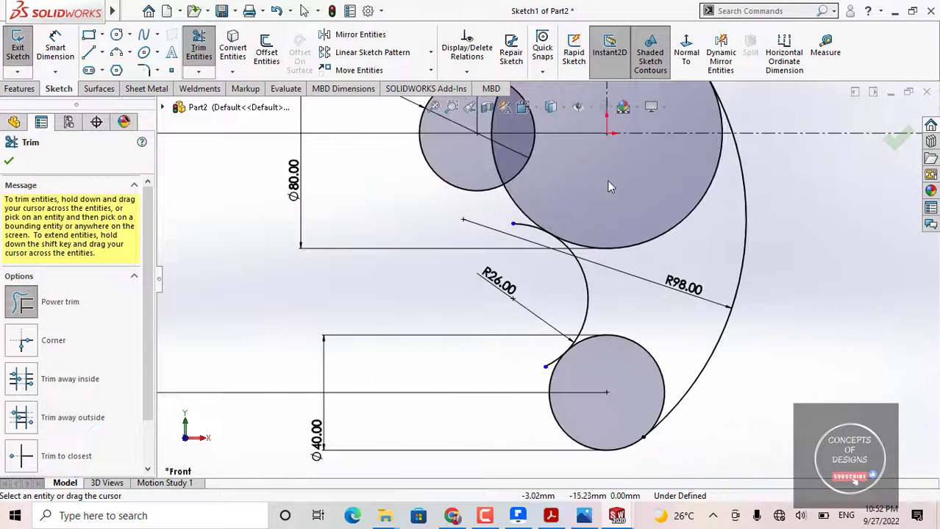
{"action": "scroll", "coordinate": [703, 199], "scroll_direction": "up", "scroll_amount": 2}
{"action": "scroll", "coordinate": [623, 293], "scroll_direction": "down", "scroll_amount": 4}
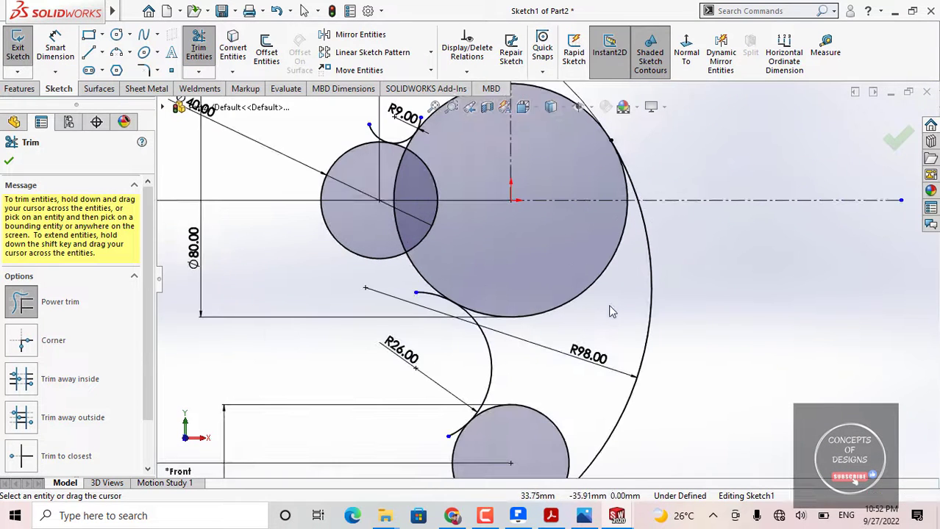
{"action": "left_click_drag", "start_coordinate": [609, 307], "coordinate": [583, 277]}
{"action": "scroll", "coordinate": [445, 320], "scroll_direction": "down", "scroll_amount": 4}
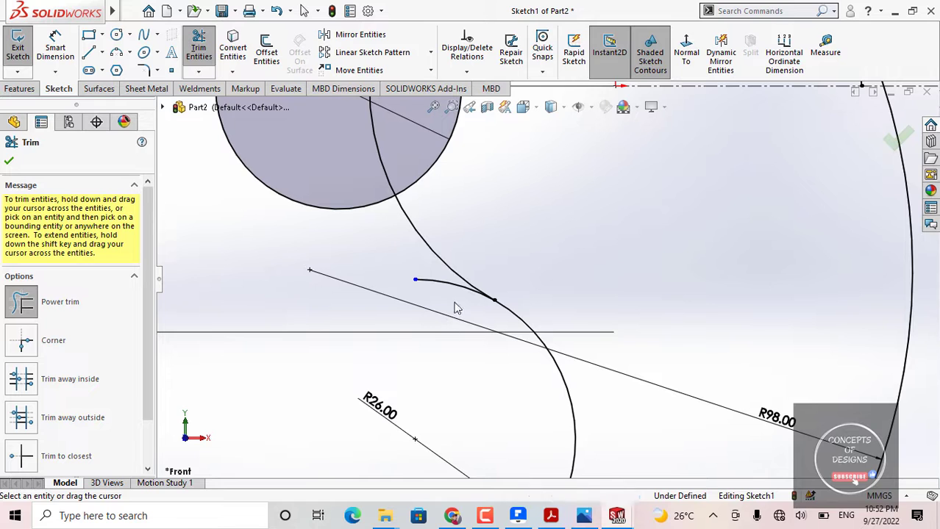
{"action": "scroll", "coordinate": [542, 287], "scroll_direction": "up", "scroll_amount": 3}
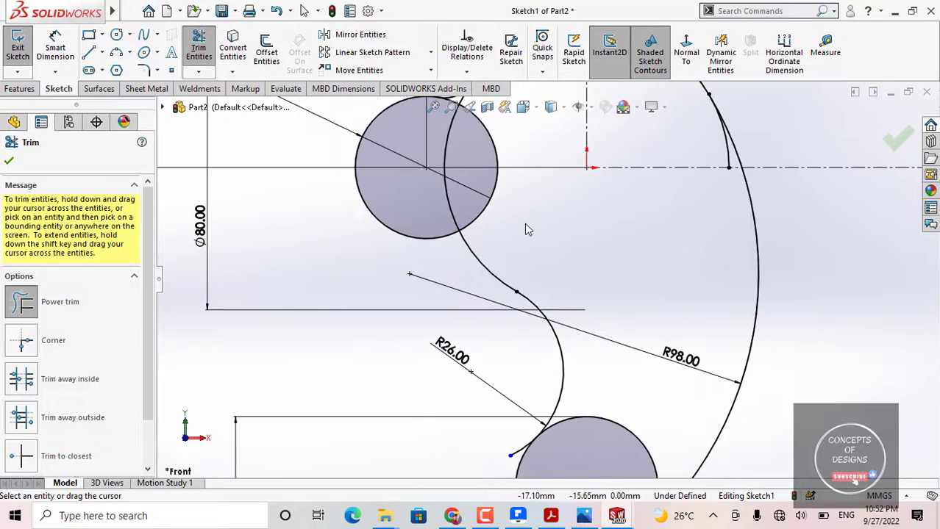
{"action": "mouse_move", "coordinate": [524, 224]}
{"action": "left_mouse_down"}
{"action": "mouse_move", "coordinate": [491, 197]}
{"action": "mouse_move", "coordinate": [476, 245]}
{"action": "left_mouse_up"}
Step: Trim both overhanging ends of the R9 arc and the circle segments meeting in a corner beneath it
{"action": "scroll", "coordinate": [526, 209], "scroll_direction": "up", "scroll_amount": 3}
{"action": "scroll", "coordinate": [518, 223], "scroll_direction": "down", "scroll_amount": 3}
{"action": "scroll", "coordinate": [490, 195], "scroll_direction": "down", "scroll_amount": 5}
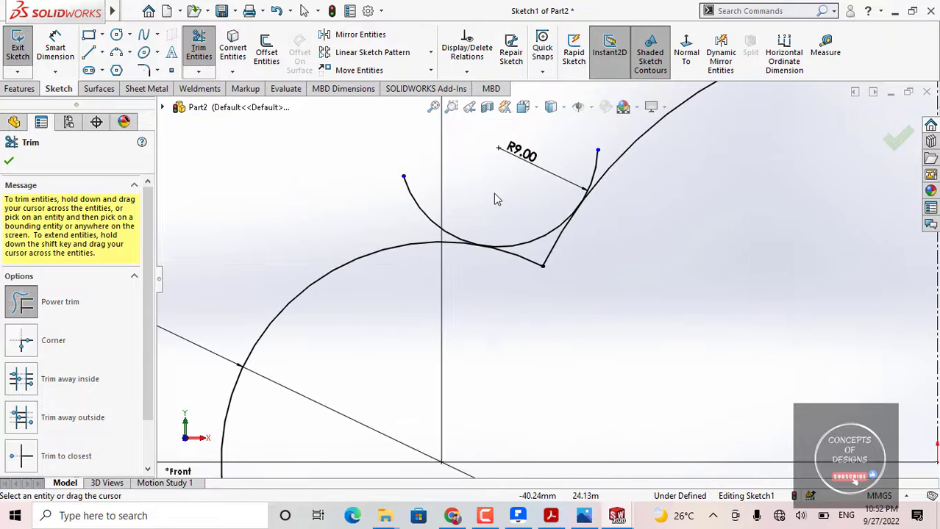
{"action": "left_click_drag", "start_coordinate": [462, 212], "coordinate": [430, 224]}
{"action": "scroll", "coordinate": [590, 157], "scroll_direction": "down", "scroll_amount": 2}
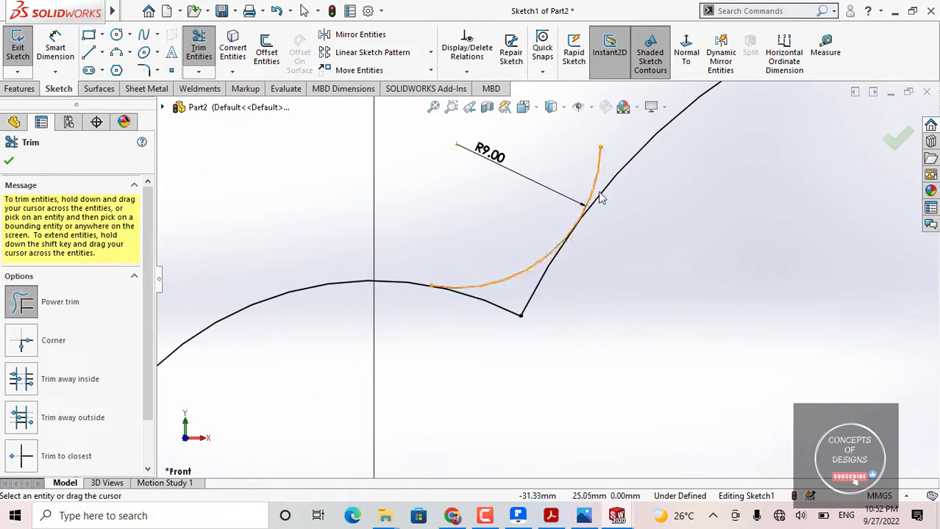
{"action": "left_click_drag", "start_coordinate": [609, 162], "coordinate": [583, 195]}
{"action": "scroll", "coordinate": [588, 221], "scroll_direction": "down", "scroll_amount": 1}
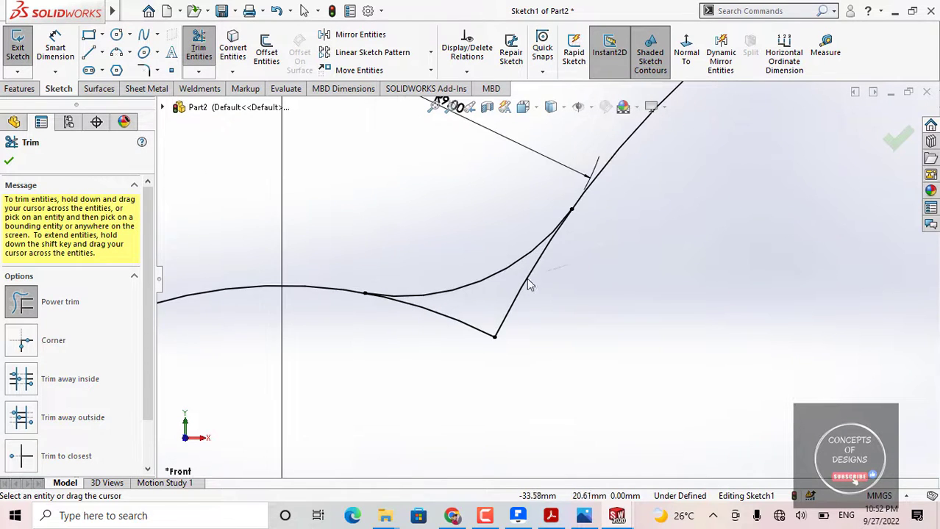
{"action": "mouse_move", "coordinate": [528, 285]}
{"action": "left_mouse_down"}
{"action": "mouse_move", "coordinate": [474, 315]}
{"action": "mouse_move", "coordinate": [436, 353]}
{"action": "left_mouse_up"}
{"action": "scroll", "coordinate": [526, 365], "scroll_direction": "up", "scroll_amount": 3}
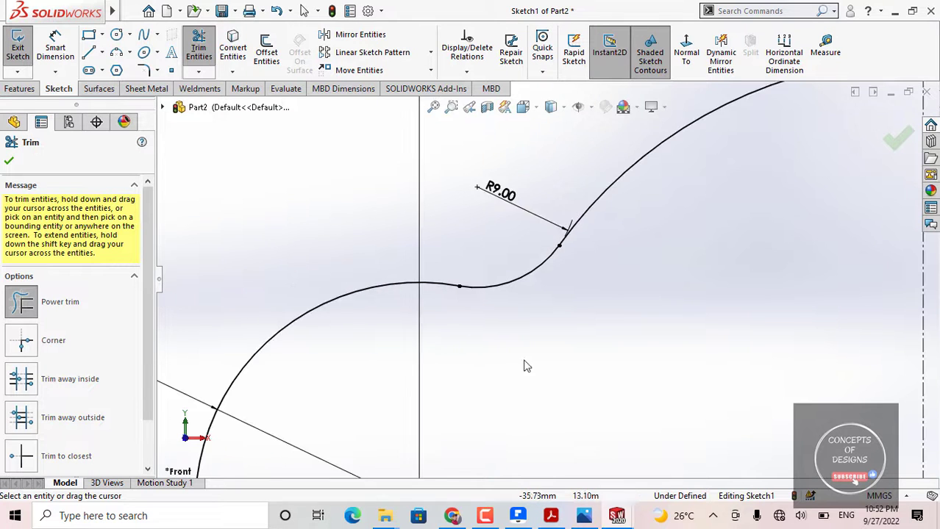
Step: Trim the leftover 80 mm circle piece beside the R98 arc, plus the R26 arc's lower tail and the lower circle's inner portion
{"action": "scroll", "coordinate": [527, 365], "scroll_direction": "up", "scroll_amount": 5}
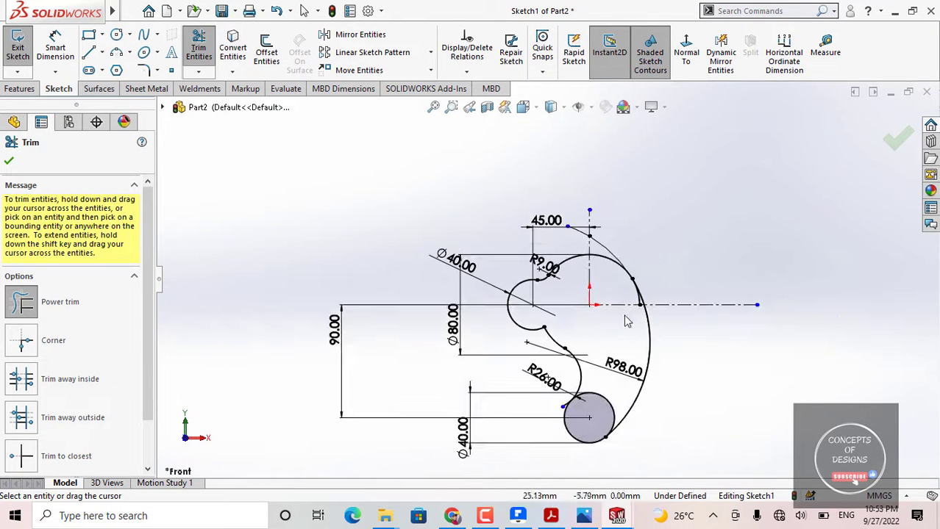
{"action": "scroll", "coordinate": [626, 321], "scroll_direction": "down", "scroll_amount": 5}
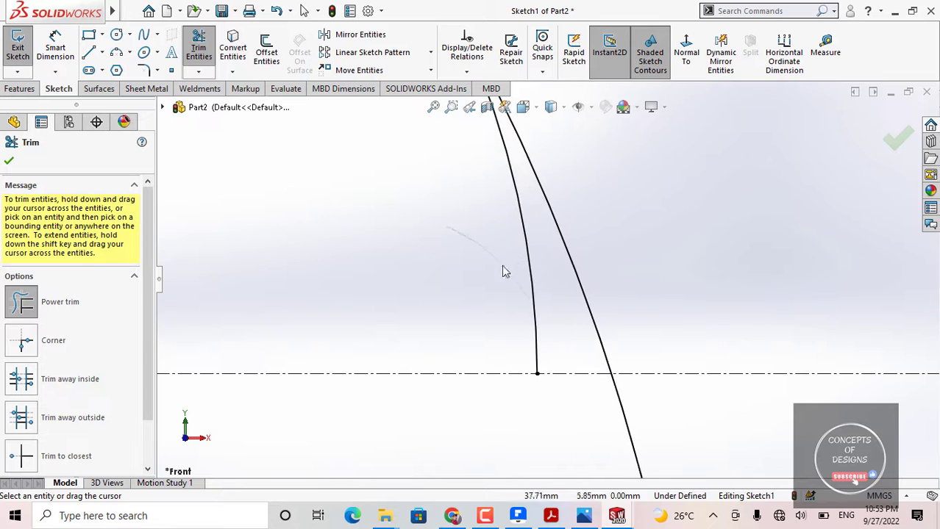
{"action": "scroll", "coordinate": [548, 320], "scroll_direction": "up", "scroll_amount": 6}
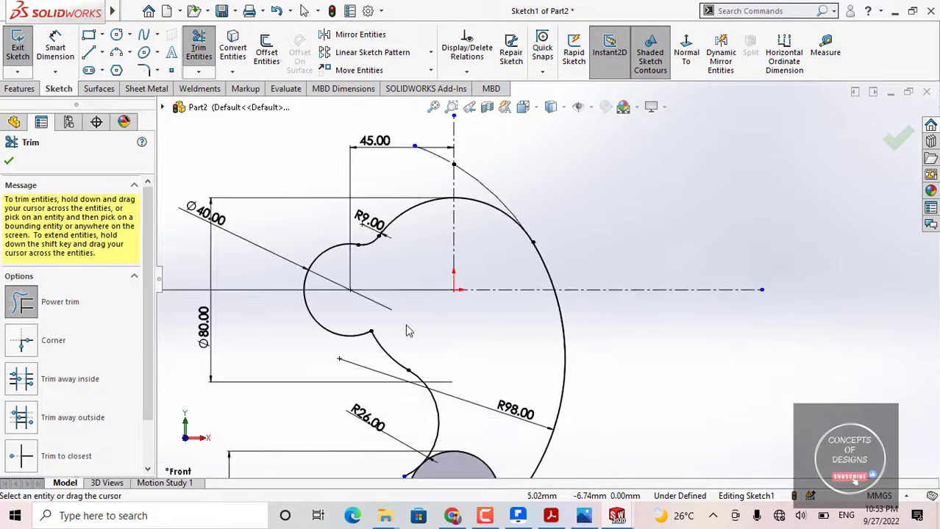
{"action": "scroll", "coordinate": [500, 356], "scroll_direction": "down", "scroll_amount": 6}
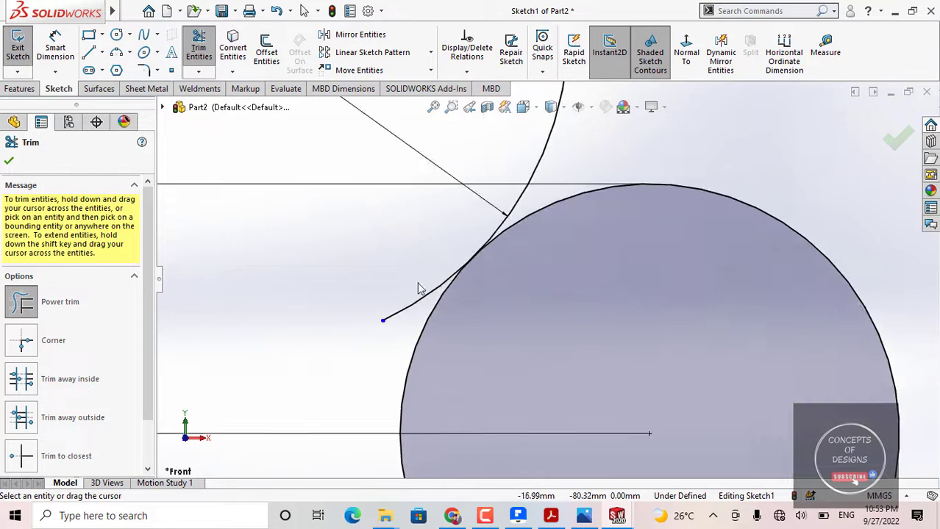
{"action": "left_click_drag", "start_coordinate": [413, 297], "coordinate": [425, 309]}
{"action": "scroll", "coordinate": [721, 302], "scroll_direction": "up", "scroll_amount": 6}
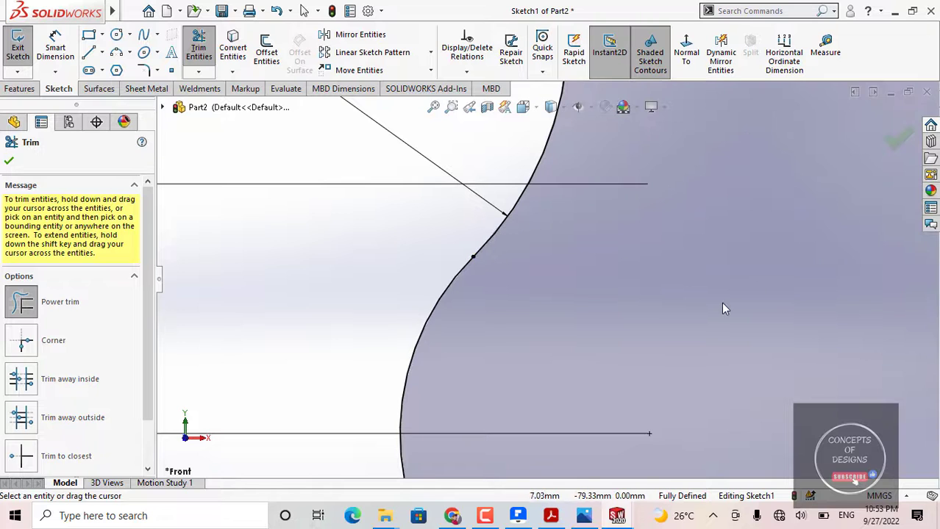
{"action": "left_click", "coordinate": [8, 160]}
{"action": "scroll", "coordinate": [548, 275], "scroll_direction": "up", "scroll_amount": 2}
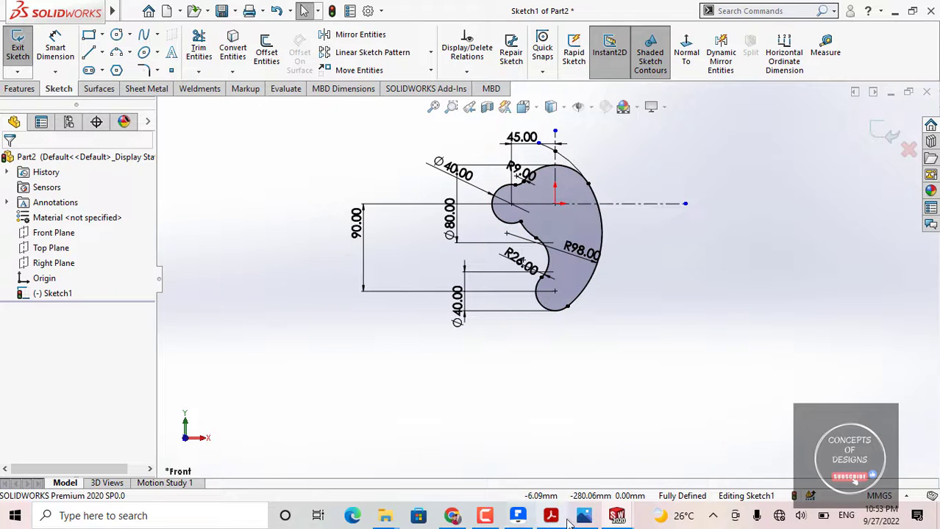
Step: Compare the trimmed sketch with the Ex-2 drawing in Acrobat, and return to SOLIDWORKS to inspect the profile
{"action": "left_click", "coordinate": [552, 519]}
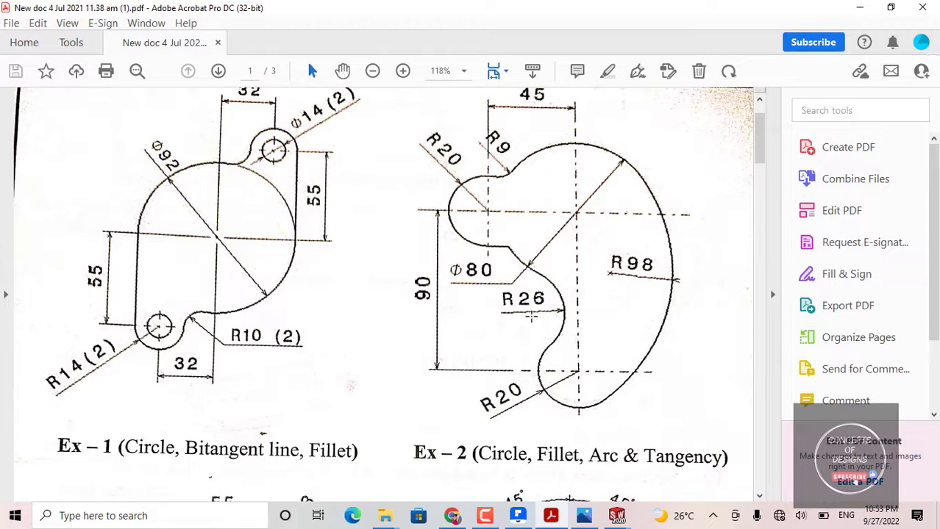
{"action": "scroll", "coordinate": [507, 278], "scroll_direction": "up", "scroll_amount": 3}
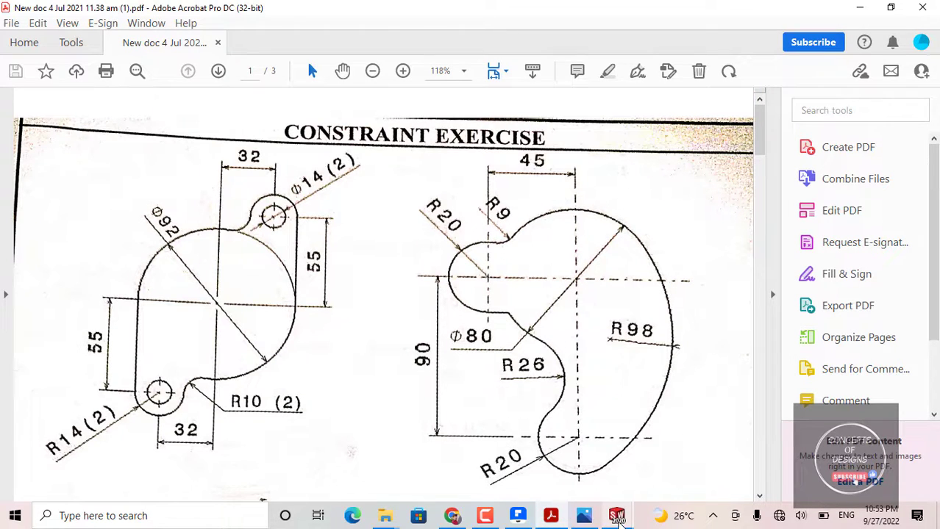
{"action": "mouse_move", "coordinate": [618, 518]}
{"action": "left_click", "coordinate": [675, 475]}
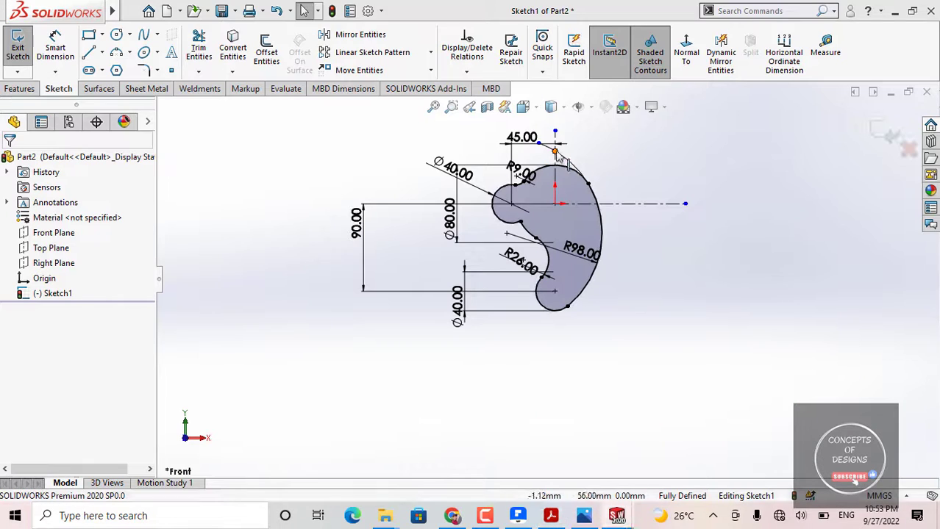
{"action": "scroll", "coordinate": [598, 175], "scroll_direction": "down", "scroll_amount": 4}
{"action": "scroll", "coordinate": [532, 206], "scroll_direction": "up", "scroll_amount": 3}
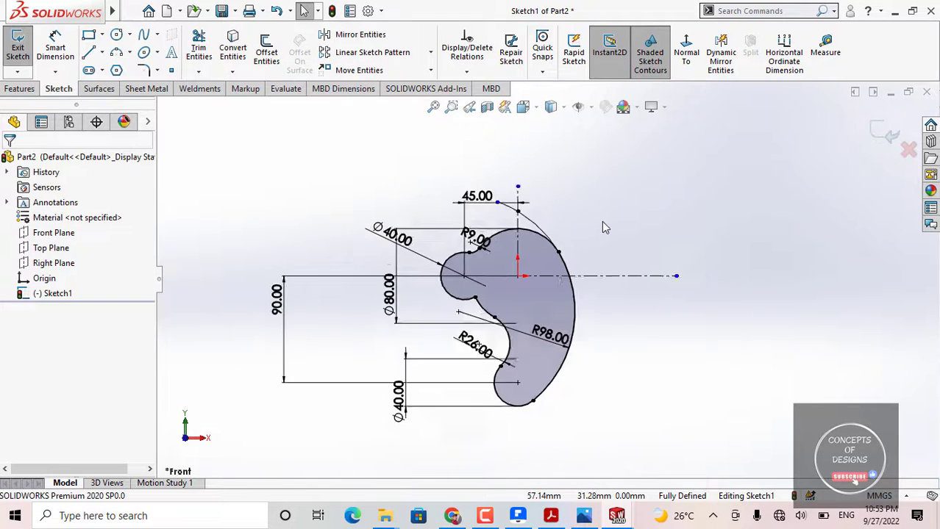
{"action": "scroll", "coordinate": [541, 277], "scroll_direction": "up", "scroll_amount": 1}
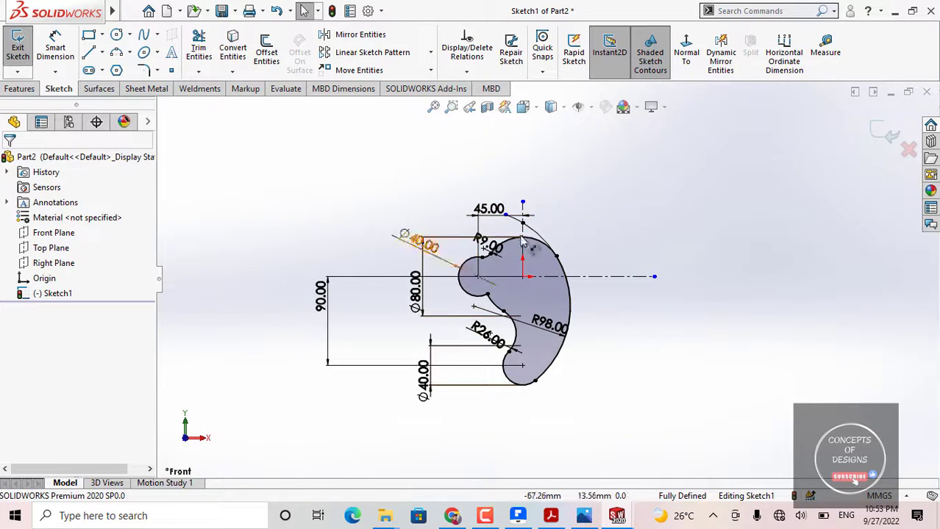
Step: Exit the sketch and extrude the profile 15 mm with the Mid Plane end condition
{"action": "left_click", "coordinate": [875, 143]}
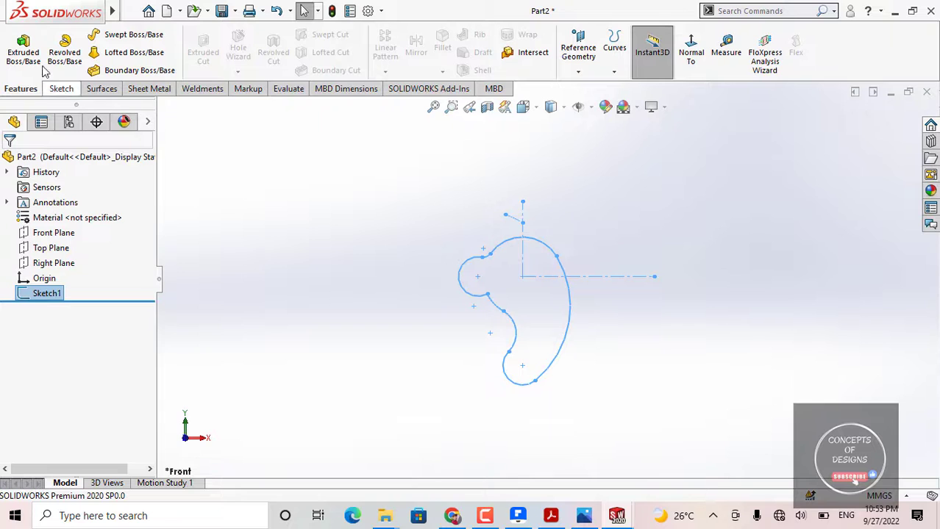
{"action": "left_click", "coordinate": [22, 45]}
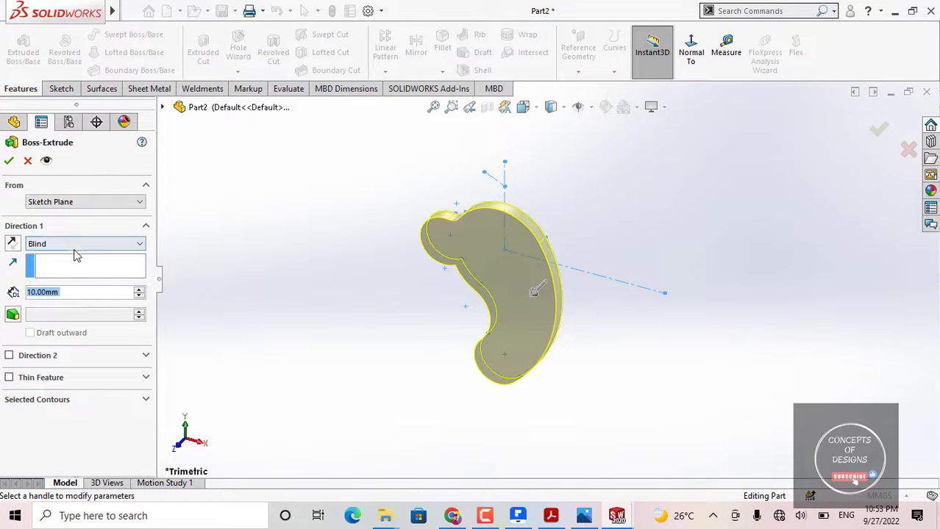
{"action": "type", "text": "10"}
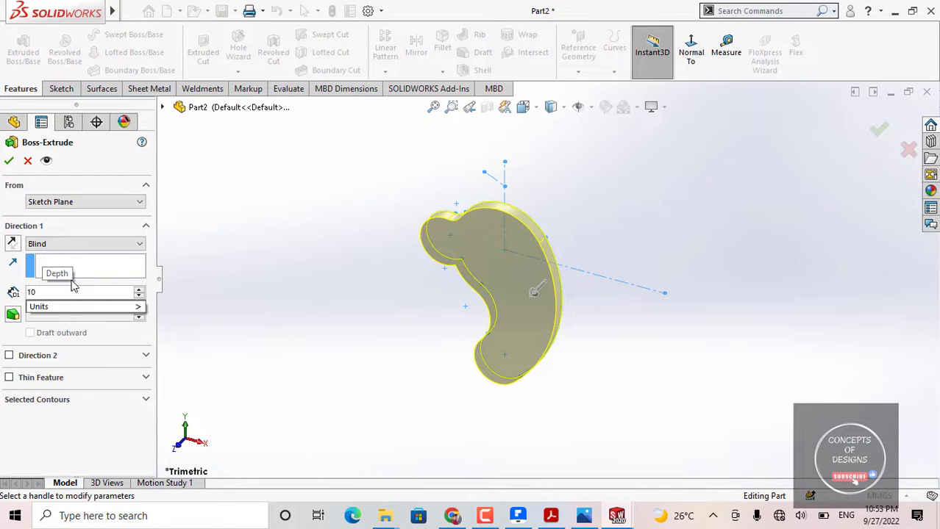
{"action": "key", "text": "BackSpace"}
{"action": "type", "text": "5"}
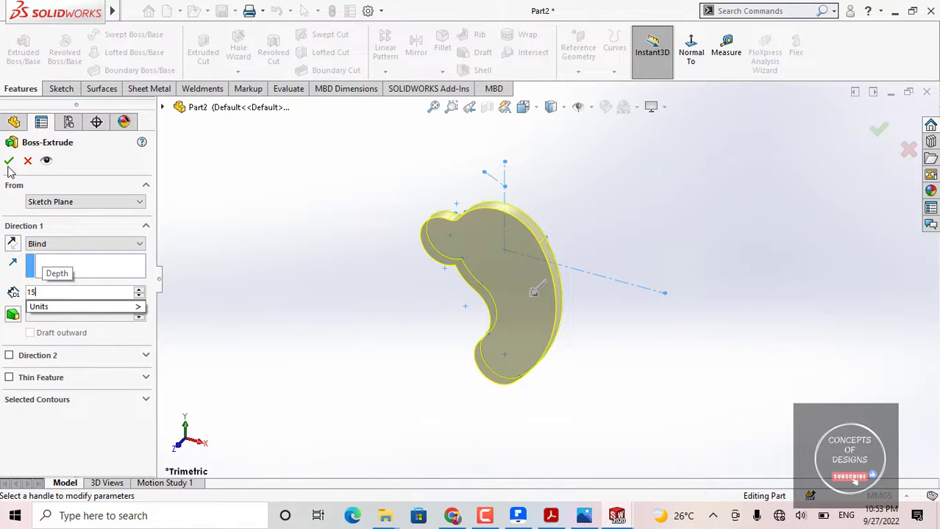
{"action": "key", "text": "Return"}
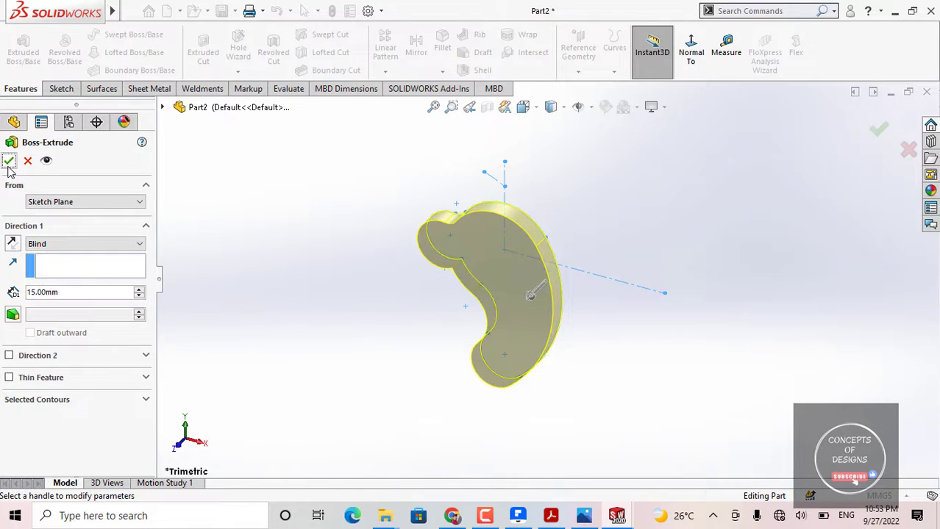
{"action": "left_click", "coordinate": [47, 243]}
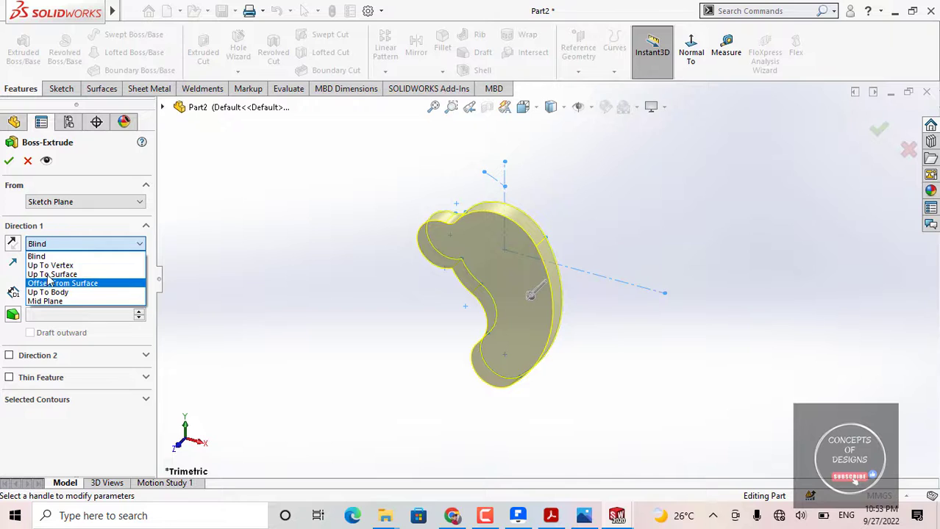
{"action": "left_click", "coordinate": [269, 272]}
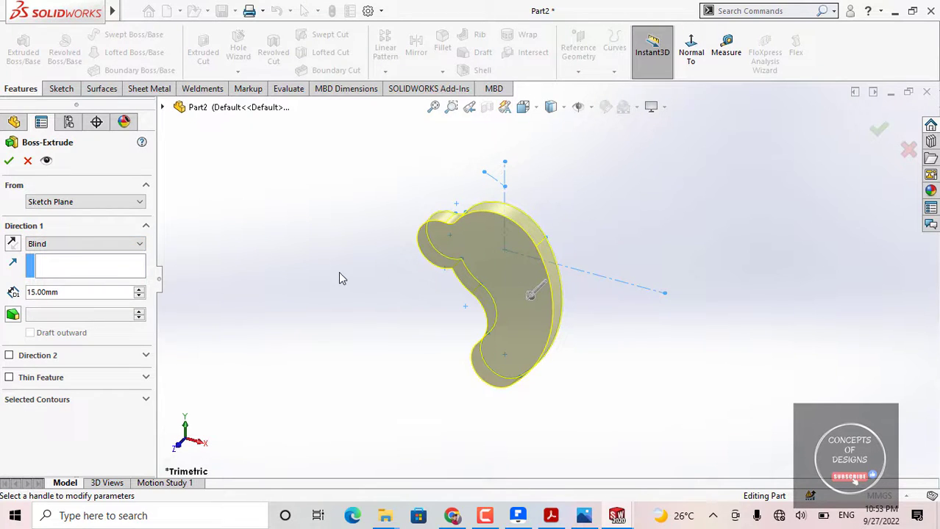
{"action": "left_click", "coordinate": [84, 243]}
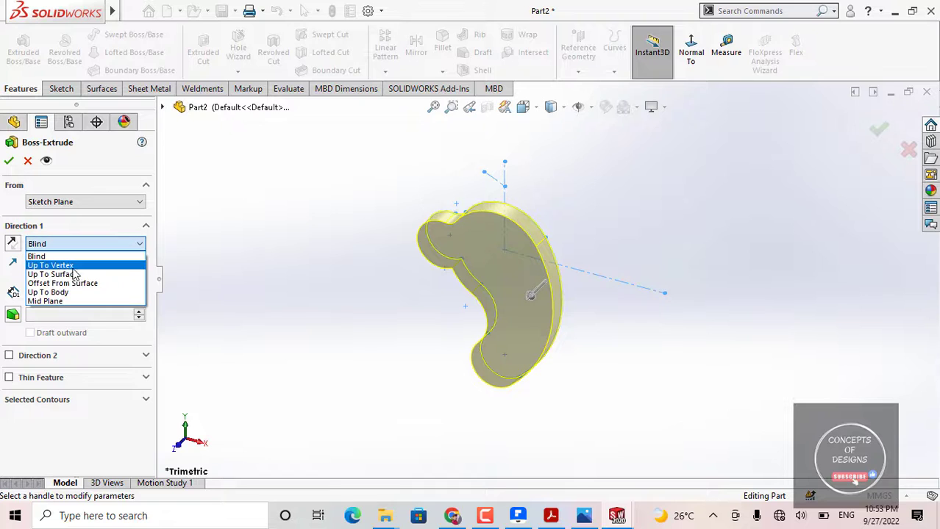
{"action": "left_click", "coordinate": [45, 301]}
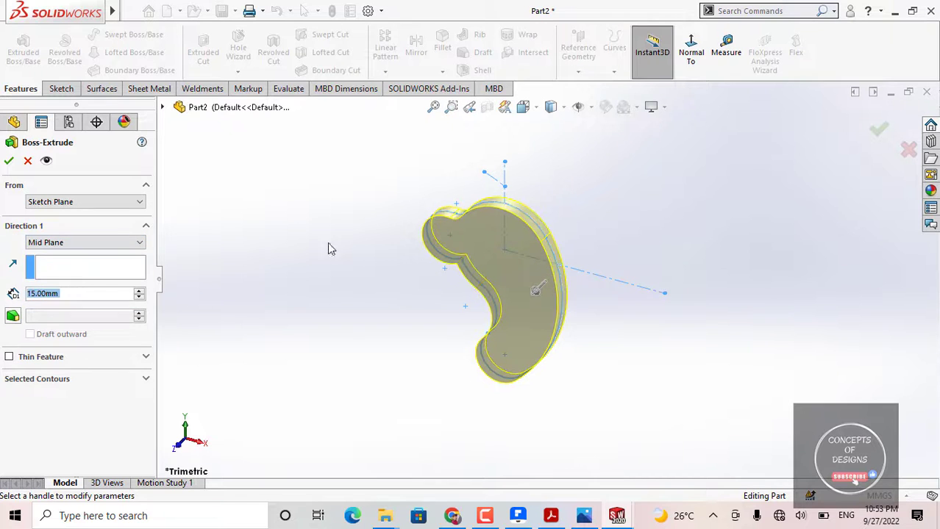
{"action": "left_click", "coordinate": [9, 160]}
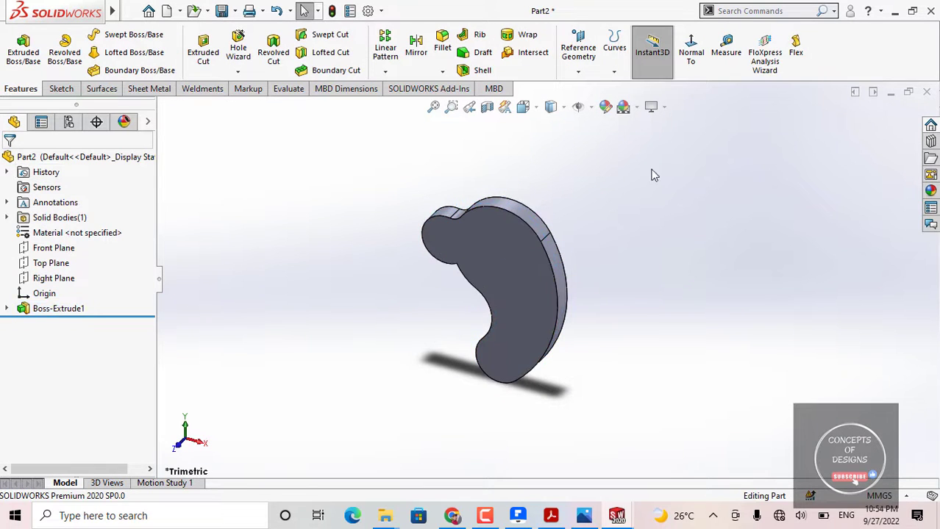
{"action": "middle_click_drag", "start_coordinate": [581, 250], "coordinate": [539, 274]}
{"action": "key", "text": "ctrl+s"}
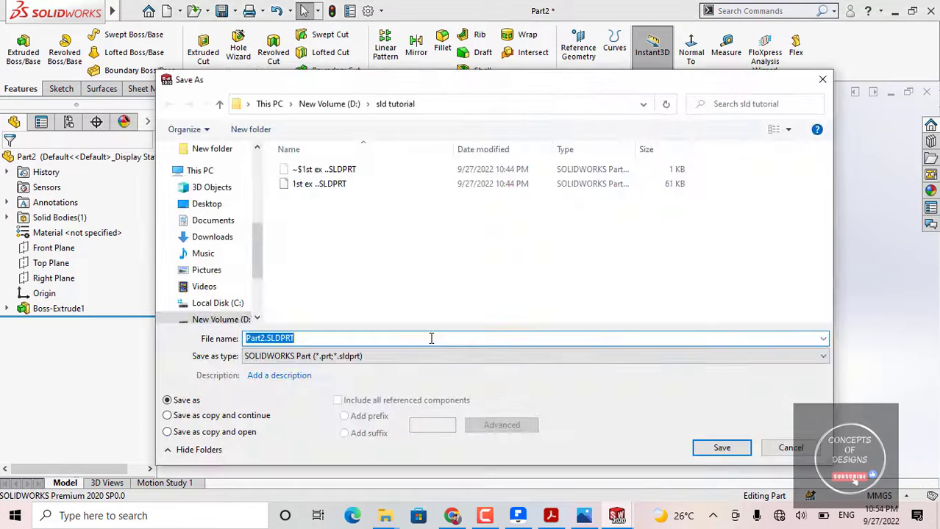
{"action": "left_click", "coordinate": [822, 79]}
{"action": "left_click", "coordinate": [822, 79]}
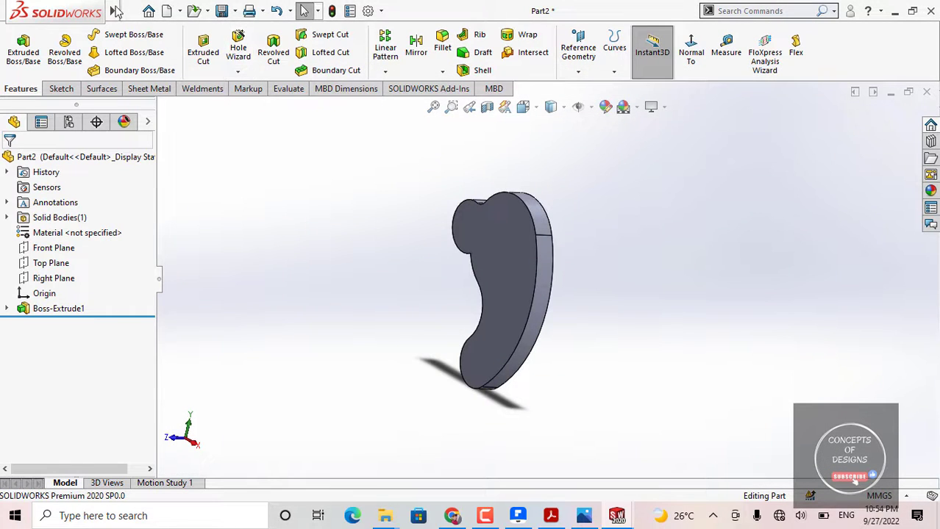
Step: Save the part as ex2 in the sld tutorial folder and close it
{"action": "left_click", "coordinate": [127, 12]}
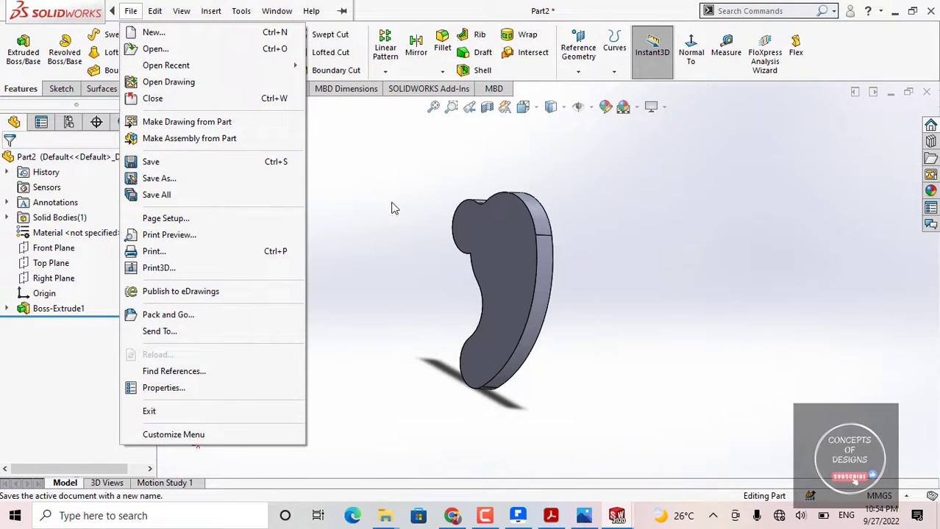
{"action": "left_click", "coordinate": [151, 162]}
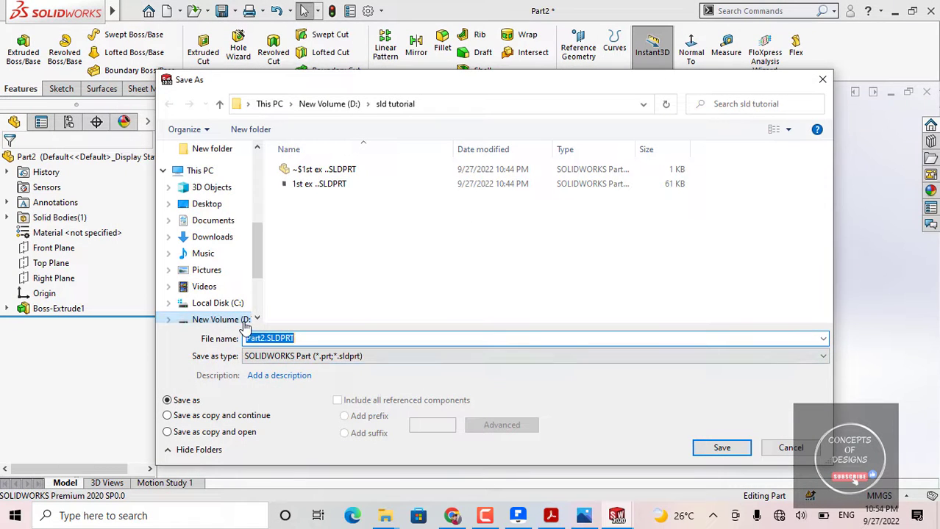
{"action": "type", "text": "ex2"}
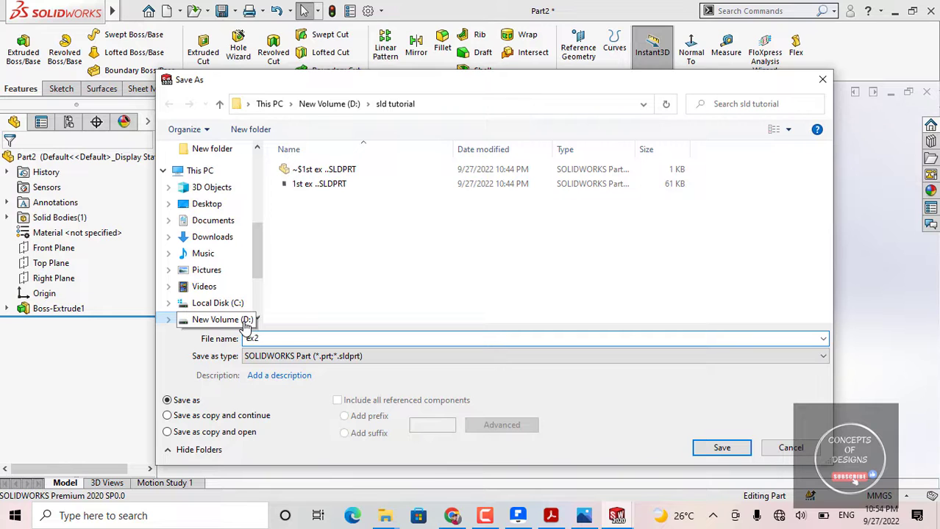
{"action": "key", "text": "Return"}
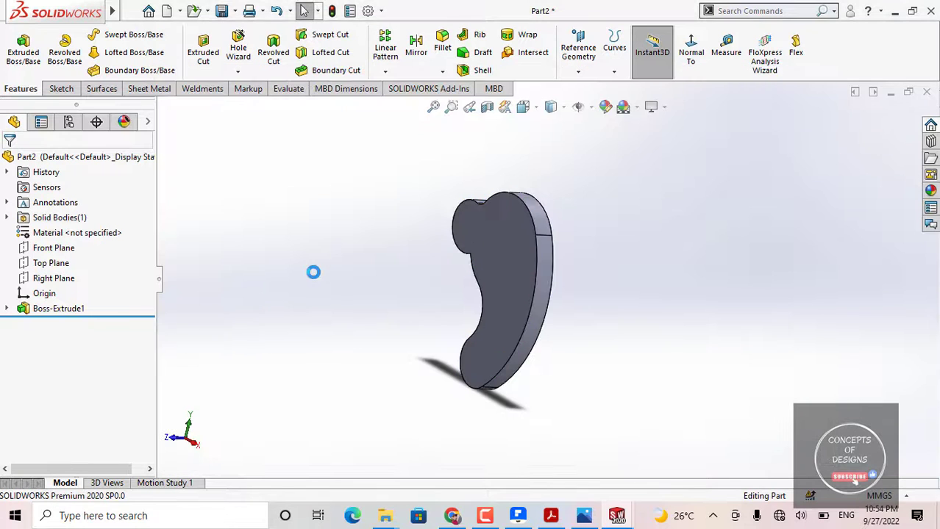
{"action": "middle_click_drag", "start_coordinate": [526, 259], "coordinate": [604, 190]}
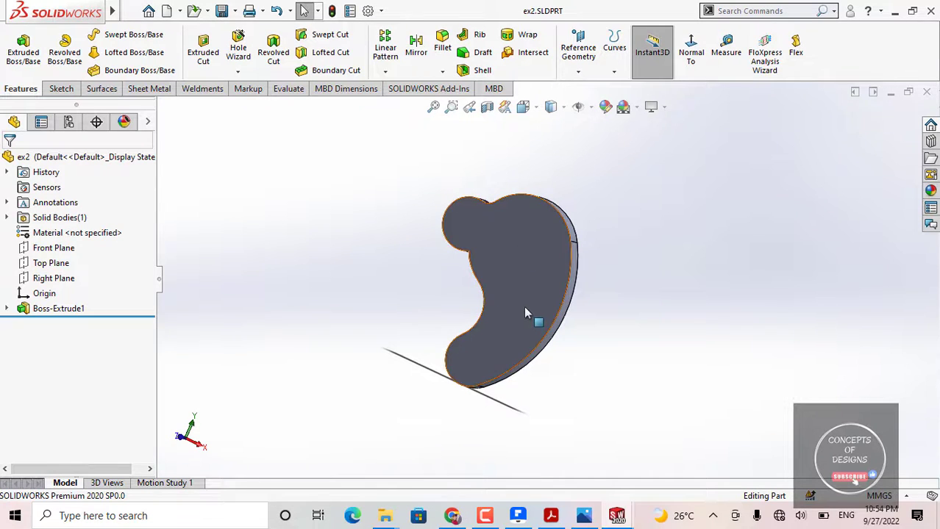
{"action": "scroll", "coordinate": [525, 313], "scroll_direction": "up", "scroll_amount": 2}
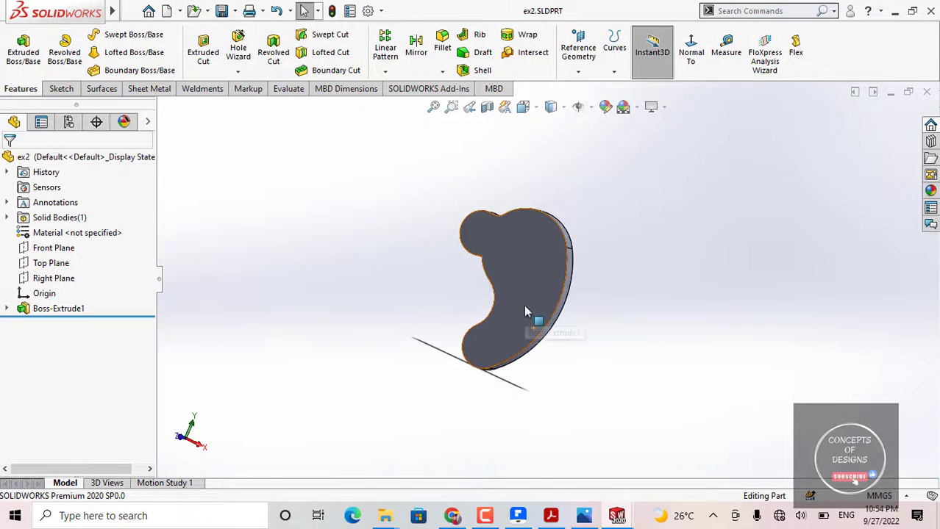
{"action": "left_click", "coordinate": [927, 93]}
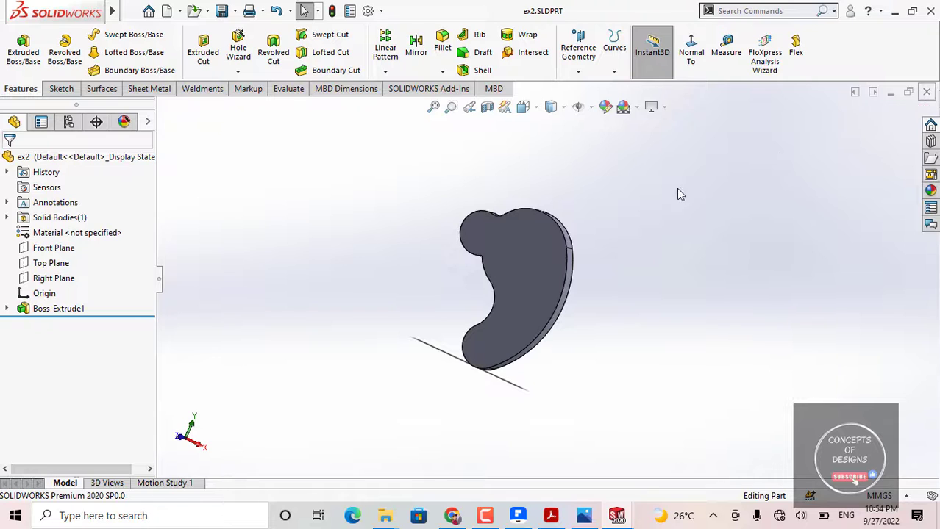
{"action": "left_click", "coordinate": [925, 94]}
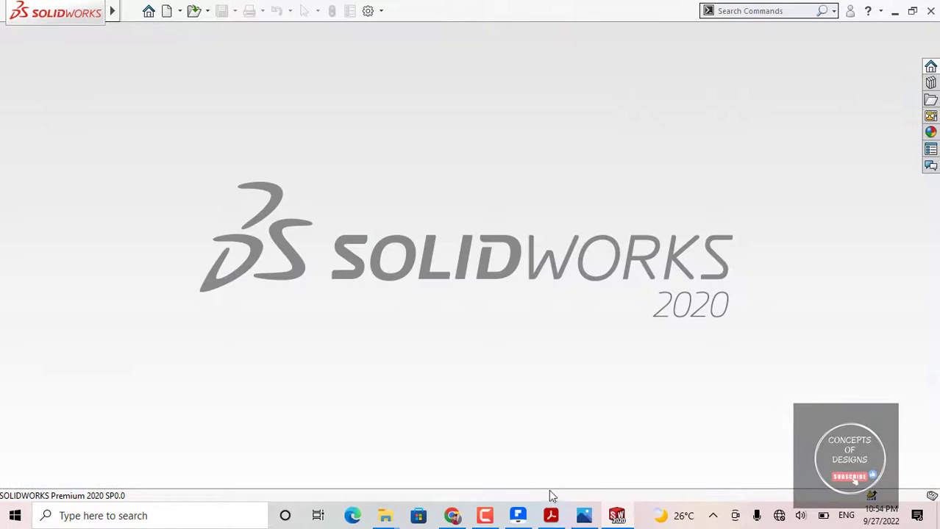
Step: Switch to Acrobat and examine the dimensions of the two exercise drawings below the first pair
{"action": "left_click", "coordinate": [558, 515]}
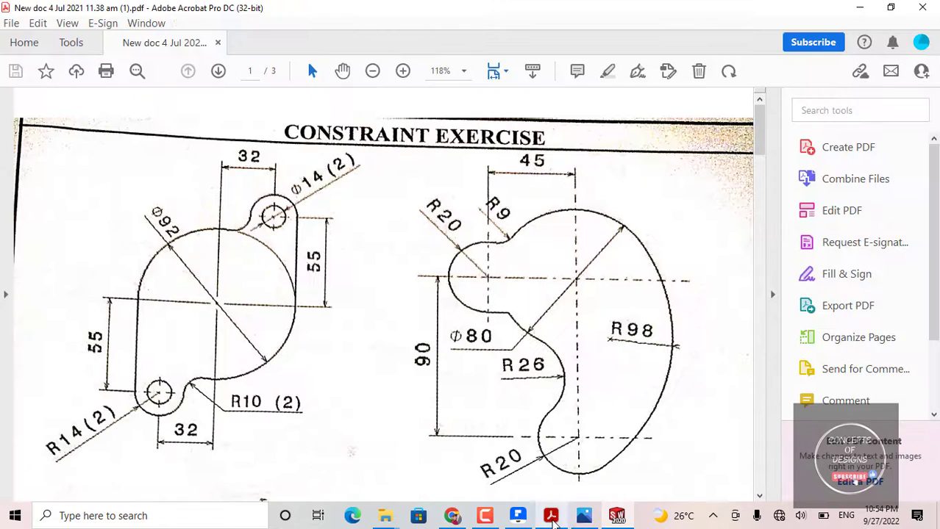
{"action": "scroll", "coordinate": [452, 242], "scroll_direction": "down", "scroll_amount": 2}
{"action": "scroll", "coordinate": [388, 294], "scroll_direction": "down", "scroll_amount": 8}
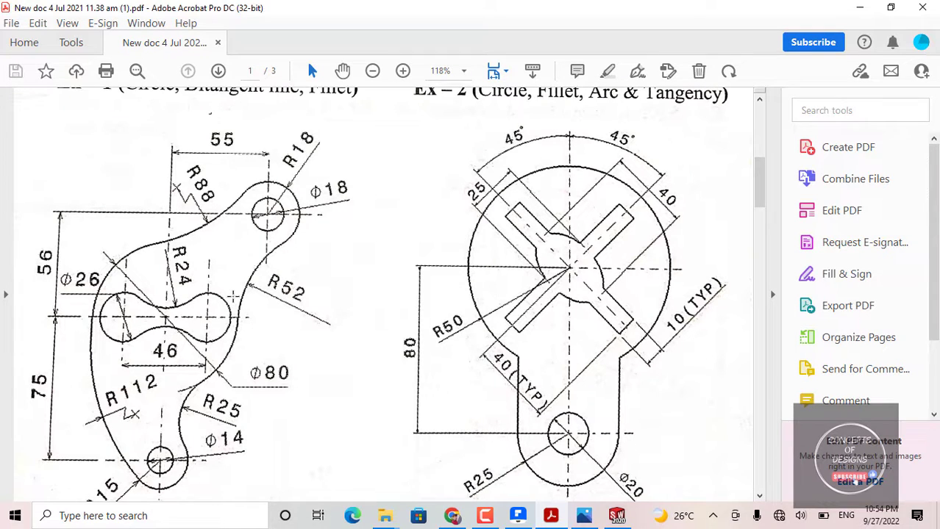
{"action": "scroll", "coordinate": [235, 296], "scroll_direction": "down", "scroll_amount": 2}
{"action": "scroll", "coordinate": [287, 318], "scroll_direction": "up", "scroll_amount": 1}
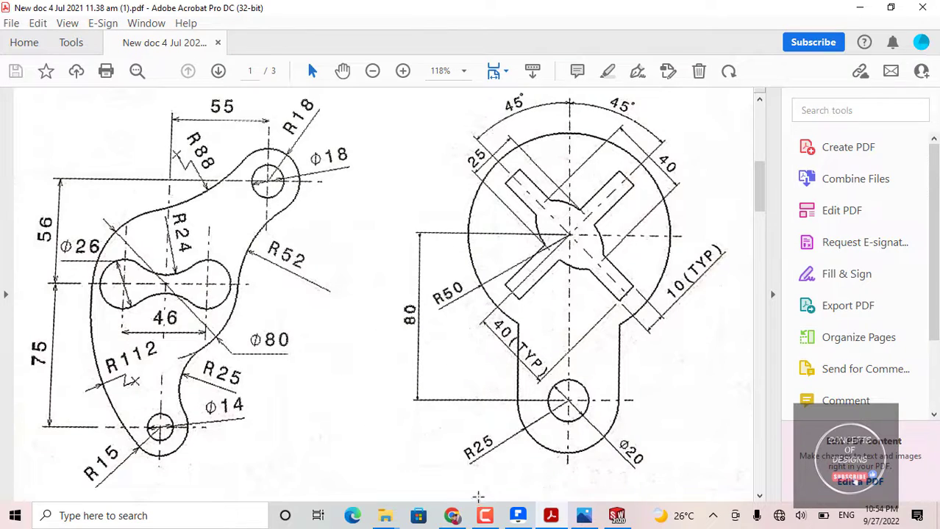
{"action": "mouse_move", "coordinate": [620, 519]}
{"action": "scroll", "coordinate": [289, 197], "scroll_direction": "up", "scroll_amount": 1}
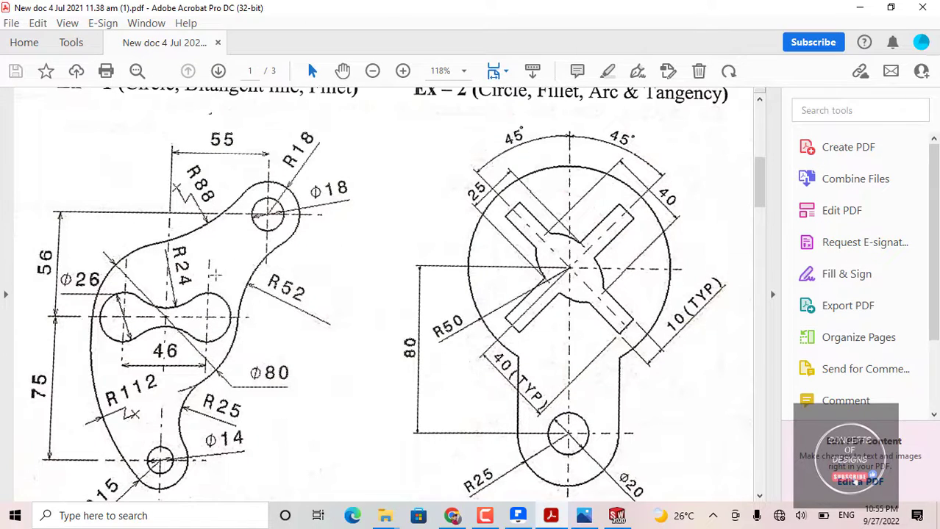
{"action": "scroll", "coordinate": [185, 305], "scroll_direction": "down", "scroll_amount": 1}
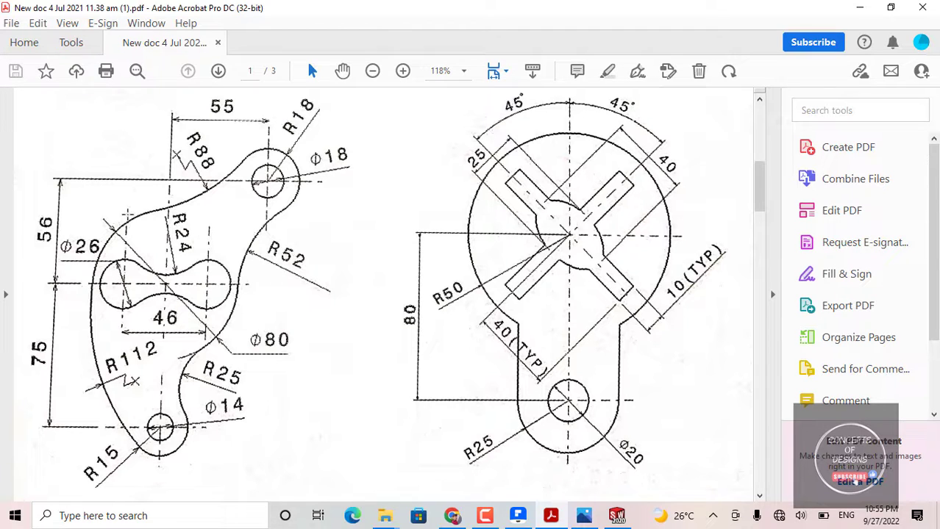
Step: Return to SOLIDWORKS, create a new part and start a sketch on the Front Plane
{"action": "left_click", "coordinate": [452, 517]}
{"action": "left_click", "coordinate": [616, 516]}
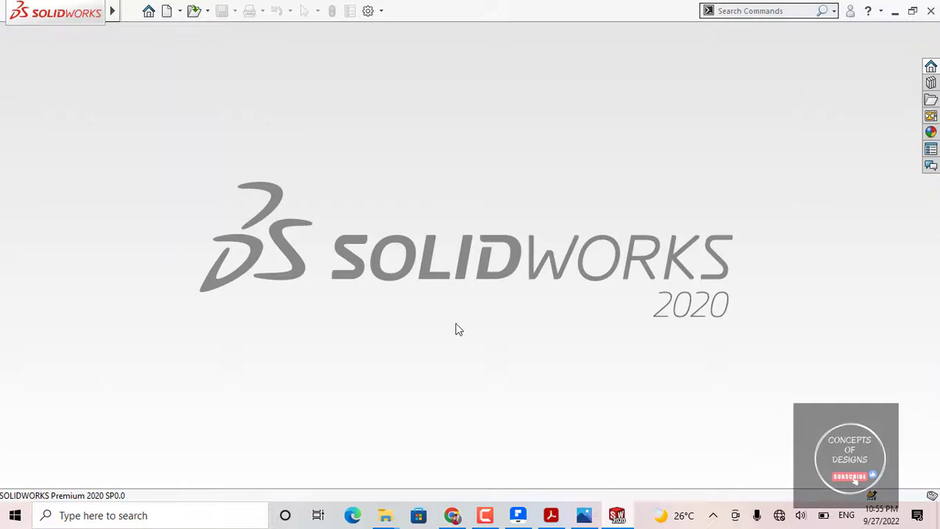
{"action": "left_click", "coordinate": [131, 10]}
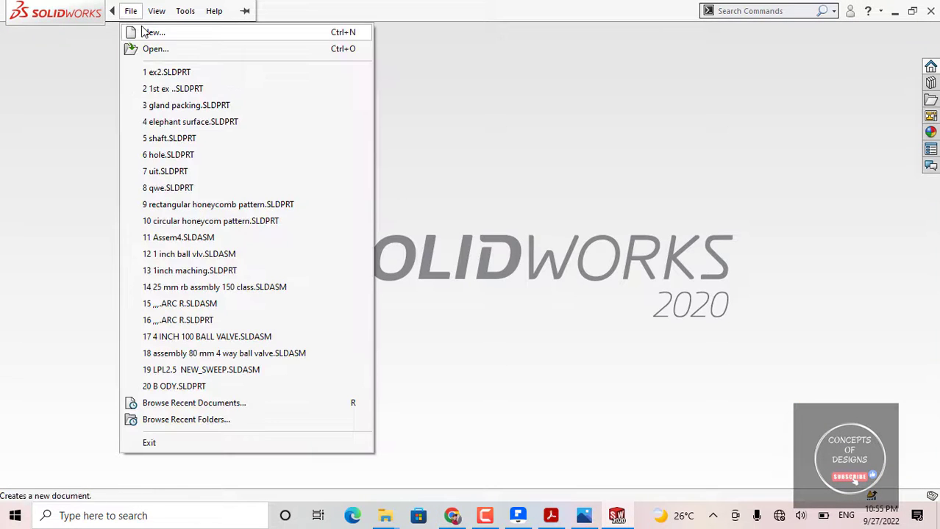
{"action": "left_click", "coordinate": [152, 32]}
{"action": "left_click", "coordinate": [470, 379]}
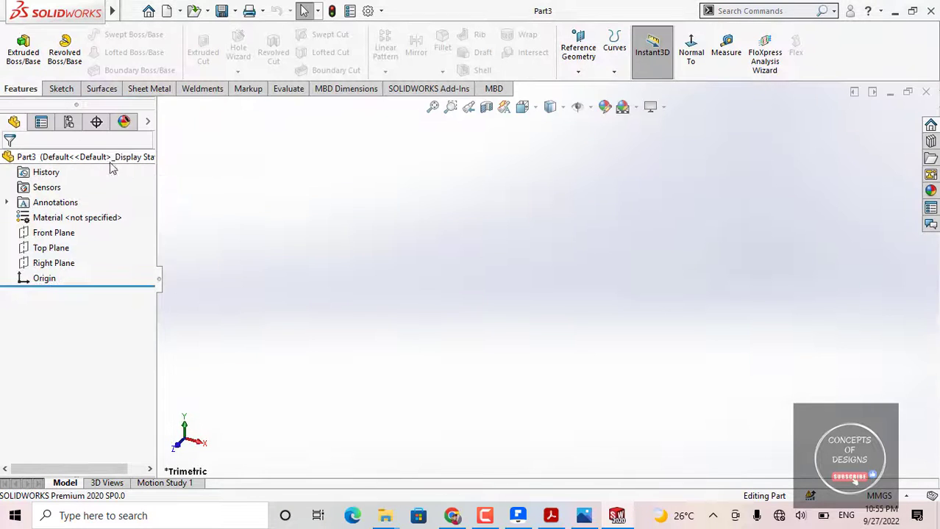
{"action": "left_click", "coordinate": [65, 233]}
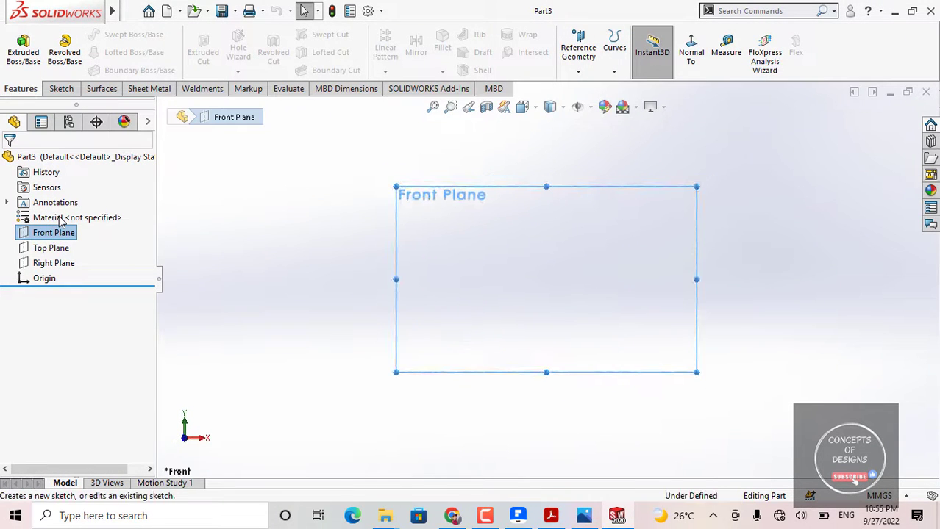
{"action": "left_click", "coordinate": [63, 220]}
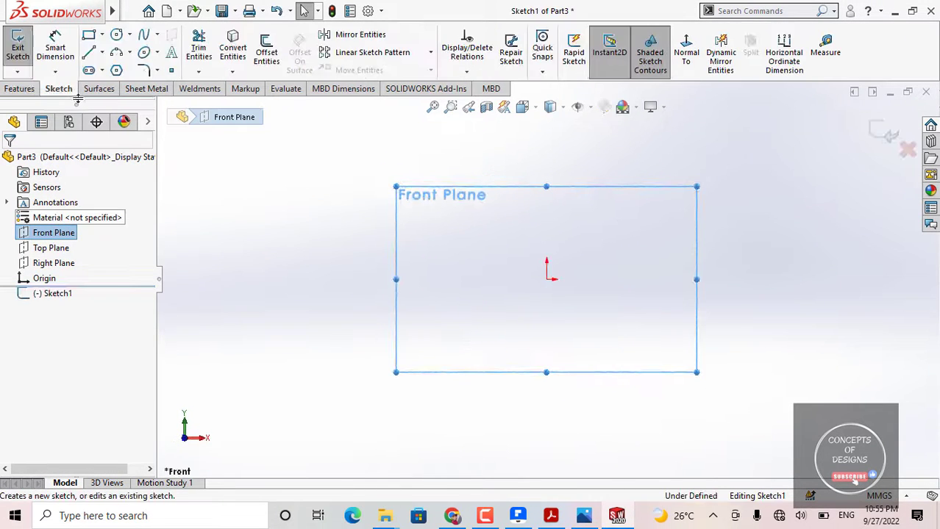
Step: Sketch a vertical centerline upward from the origin and a horizontal centerline extending rightward from it
{"action": "left_click", "coordinate": [102, 53]}
{"action": "left_click", "coordinate": [121, 83]}
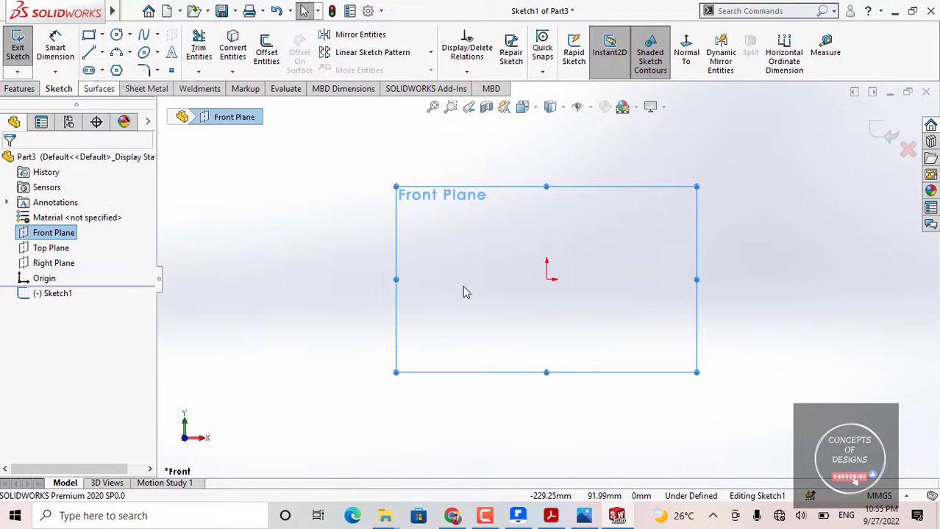
{"action": "left_click", "coordinate": [547, 279]}
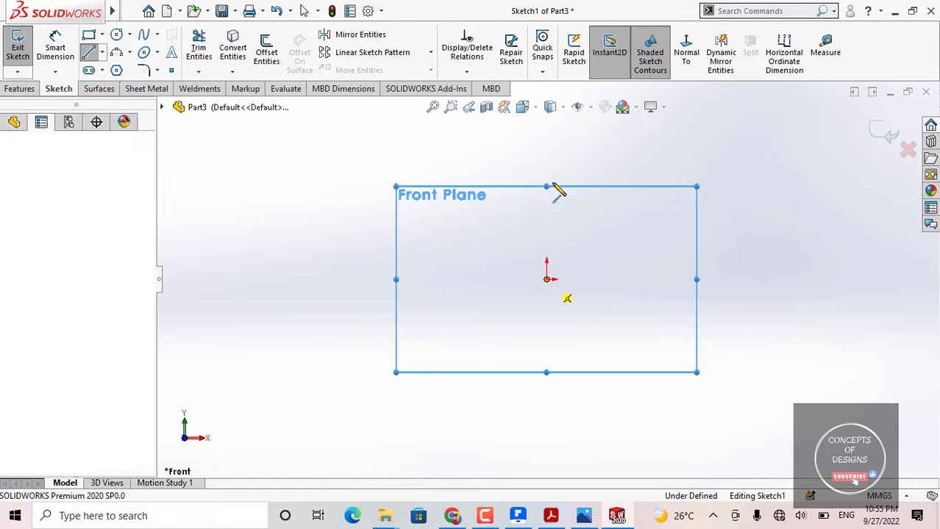
{"action": "left_click", "coordinate": [546, 142]}
{"action": "key", "text": "Escape"}
{"action": "scroll", "coordinate": [482, 214], "scroll_direction": "up", "scroll_amount": 3}
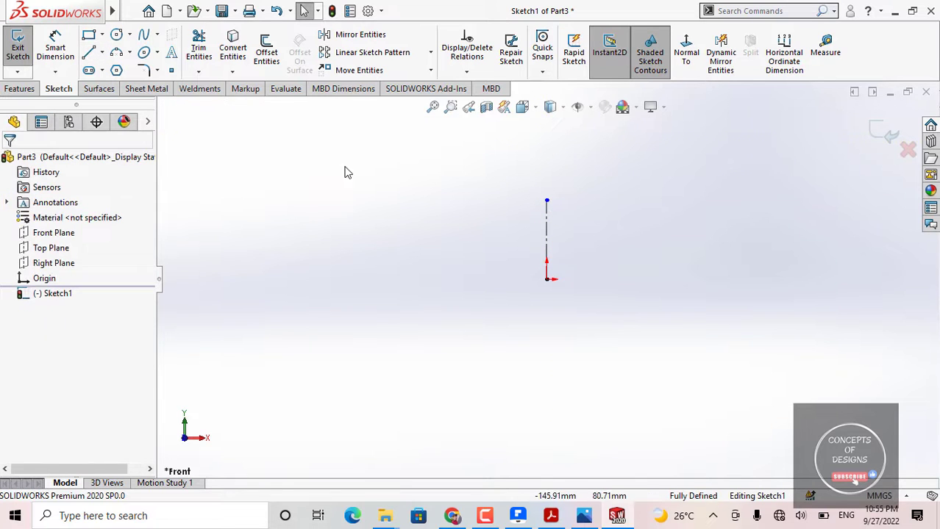
{"action": "left_click", "coordinate": [103, 54]}
{"action": "left_click", "coordinate": [120, 86]}
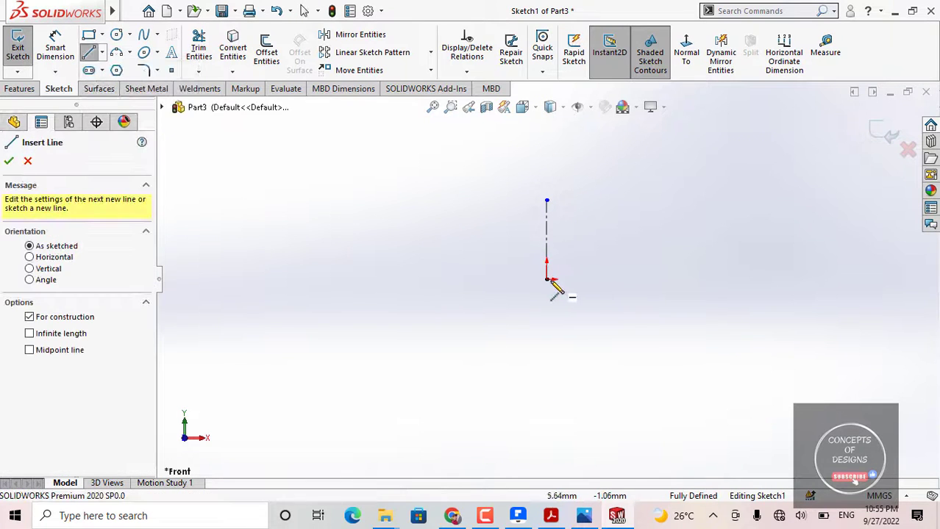
{"action": "mouse_move", "coordinate": [547, 279]}
{"action": "left_mouse_down"}
{"action": "mouse_move", "coordinate": [709, 294]}
{"action": "mouse_move", "coordinate": [711, 280]}
{"action": "left_mouse_up"}
{"action": "scroll", "coordinate": [563, 254], "scroll_direction": "down", "scroll_amount": 1}
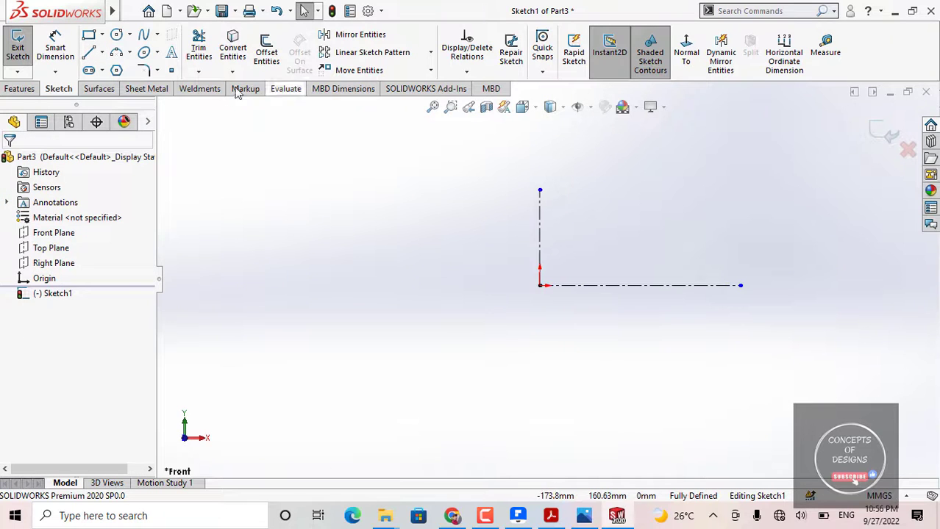
Step: Sketch a circle centered on the origin and dimension its diameter to 80 mm
{"action": "left_click", "coordinate": [116, 36]}
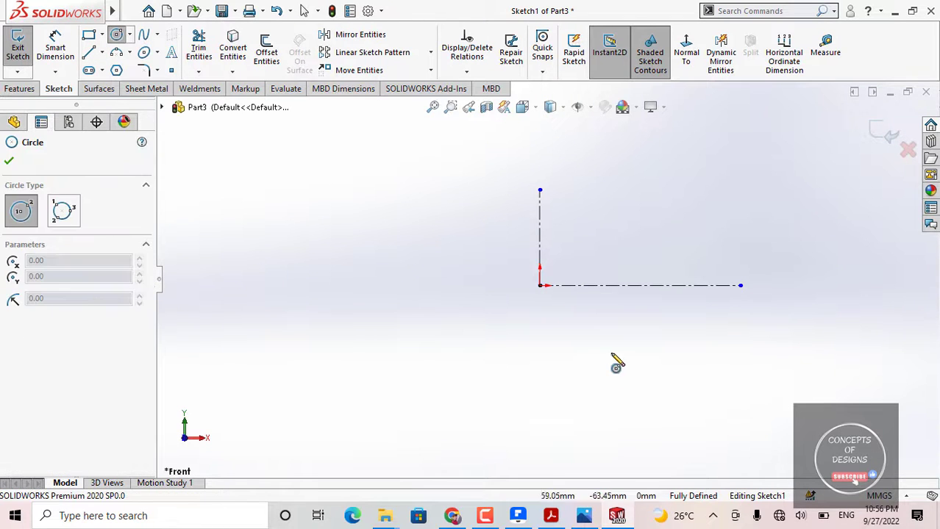
{"action": "left_click", "coordinate": [541, 286]}
{"action": "left_click", "coordinate": [623, 247]}
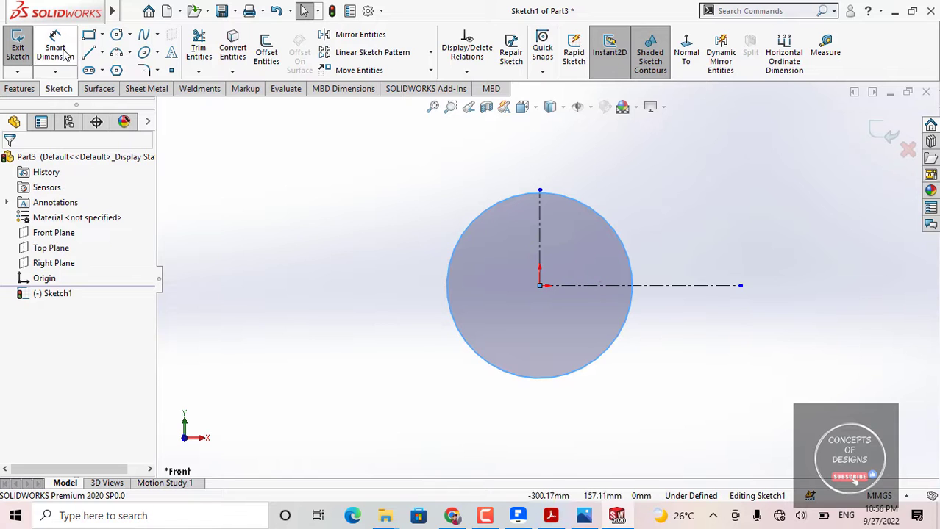
{"action": "left_click", "coordinate": [55, 48]}
{"action": "left_click", "coordinate": [450, 267]}
{"action": "left_click", "coordinate": [352, 315]}
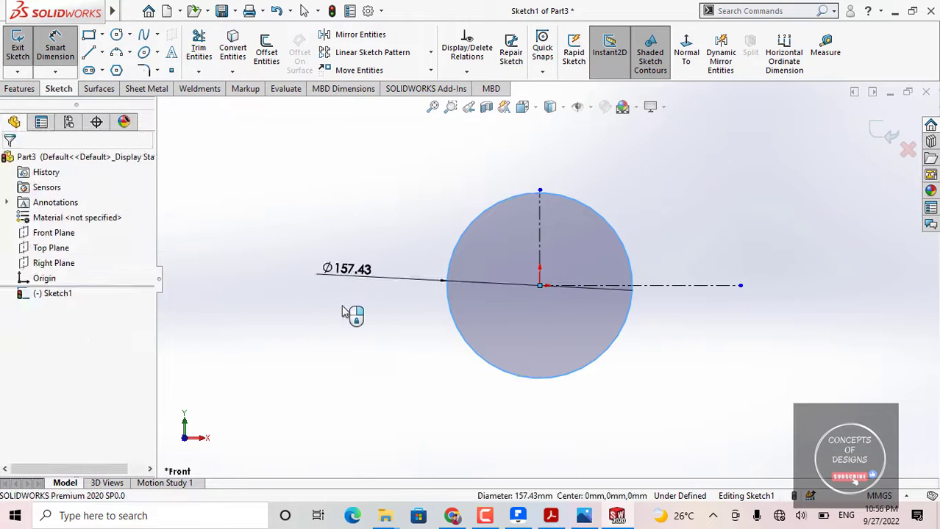
{"action": "type", "text": "80"}
{"action": "key", "text": "Return"}
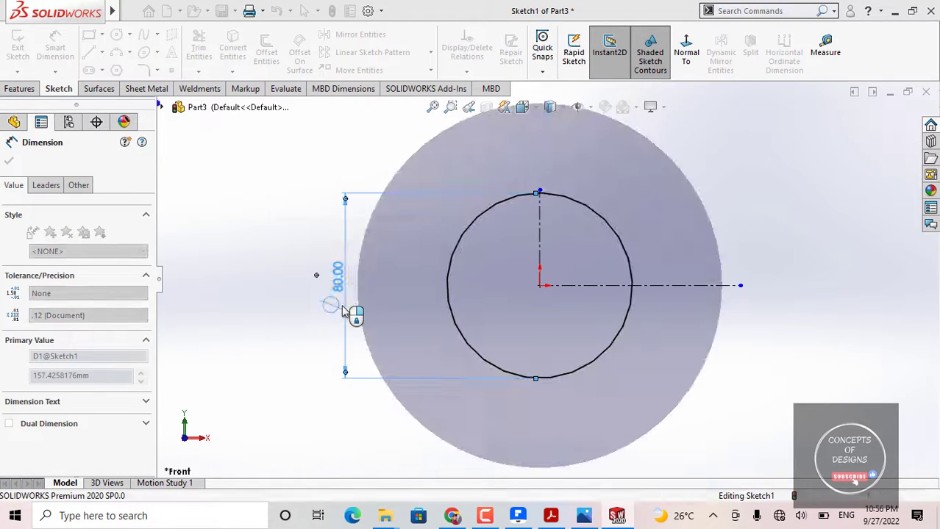
{"action": "scroll", "coordinate": [325, 269], "scroll_direction": "up", "scroll_amount": 2}
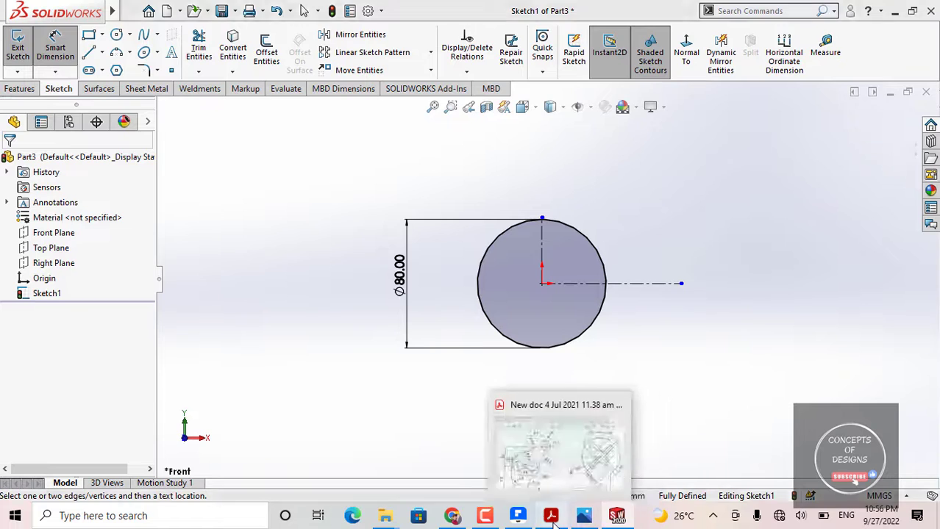
Step: Switch to Acrobat and examine the hole sizes, radii and center distances of the Ex-3 drawing
{"action": "left_click", "coordinate": [583, 517]}
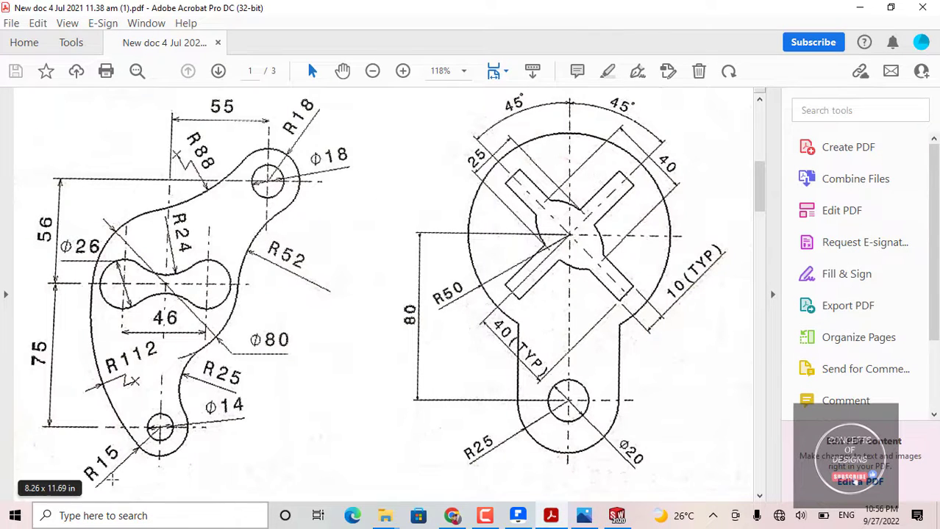
{"action": "scroll", "coordinate": [174, 429], "scroll_direction": "up", "scroll_amount": 1}
{"action": "scroll", "coordinate": [154, 435], "scroll_direction": "down", "scroll_amount": 2}
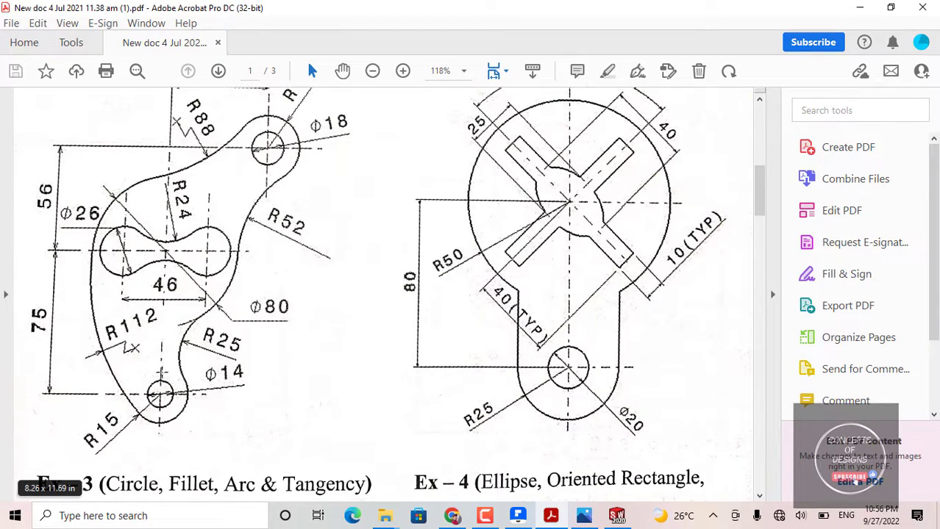
{"action": "scroll", "coordinate": [255, 163], "scroll_direction": "up", "scroll_amount": 2}
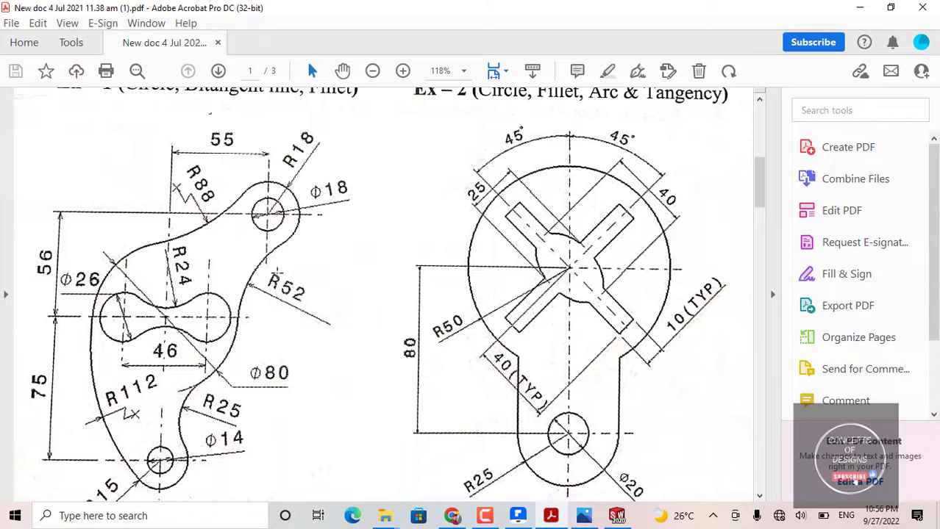
{"action": "scroll", "coordinate": [252, 241], "scroll_direction": "down", "scroll_amount": 2}
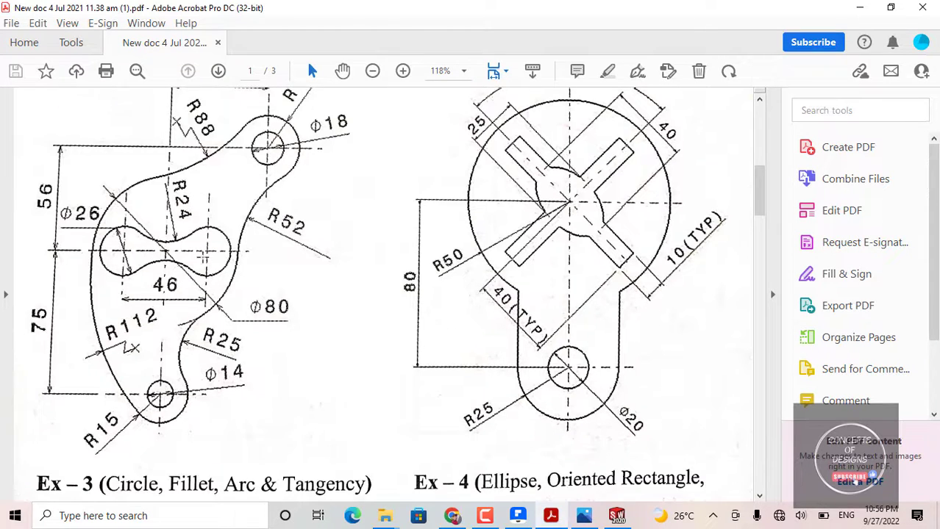
{"action": "scroll", "coordinate": [204, 256], "scroll_direction": "up", "scroll_amount": 2}
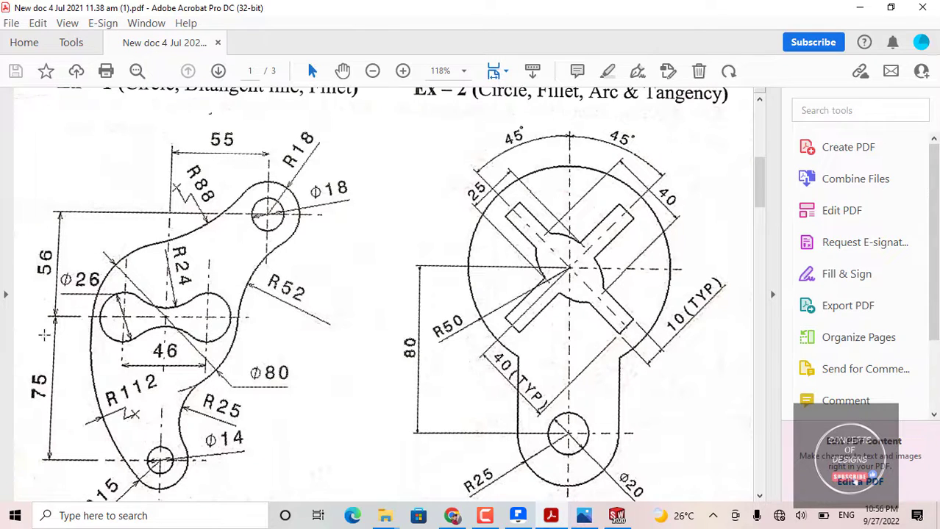
{"action": "scroll", "coordinate": [99, 338], "scroll_direction": "down", "scroll_amount": 1}
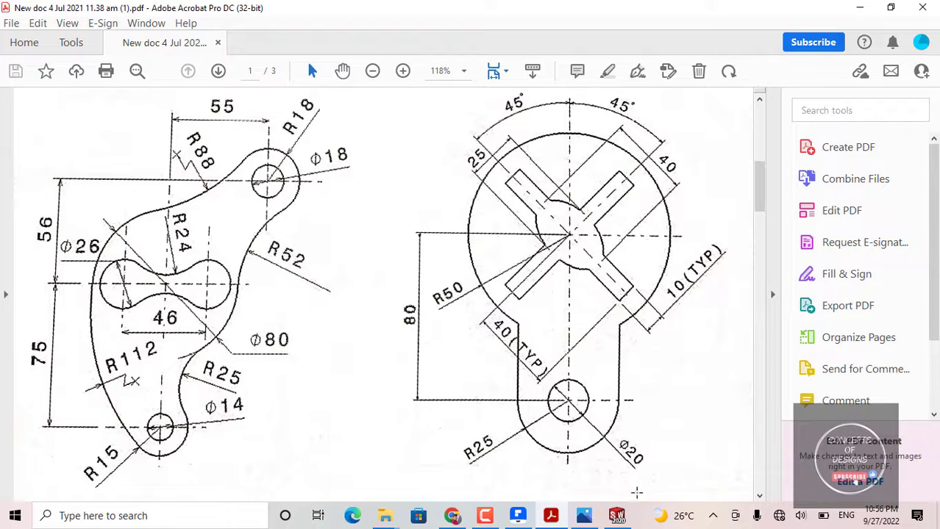
Step: Return to SOLIDWORKS and sketch two concentric circles, about 58 mm and 34 mm in diameter, about 93 mm directly below the origin
{"action": "left_click", "coordinate": [616, 516]}
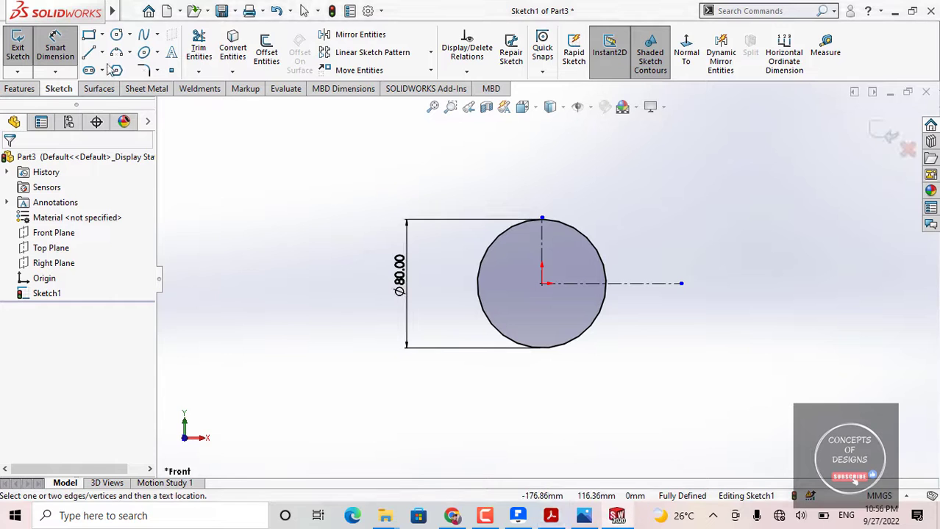
{"action": "left_click", "coordinate": [116, 35]}
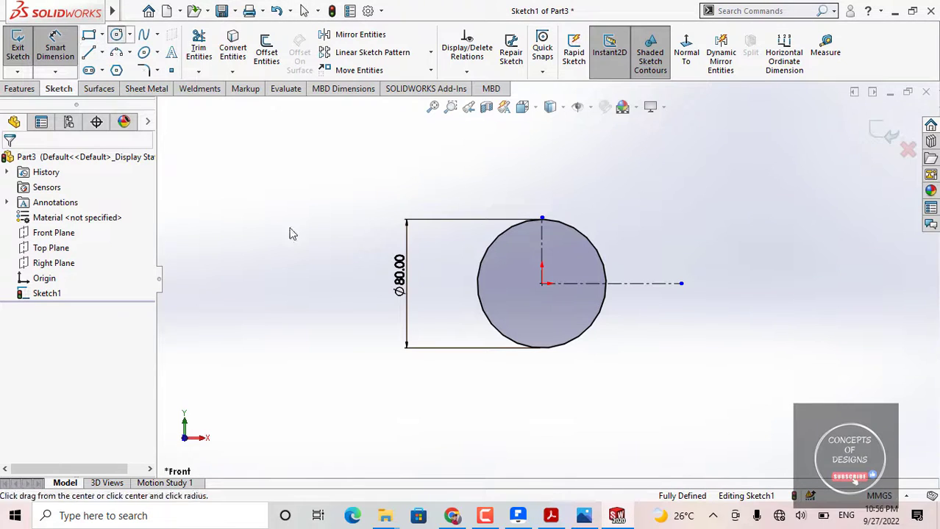
{"action": "left_click", "coordinate": [542, 434]}
{"action": "left_click", "coordinate": [572, 399]}
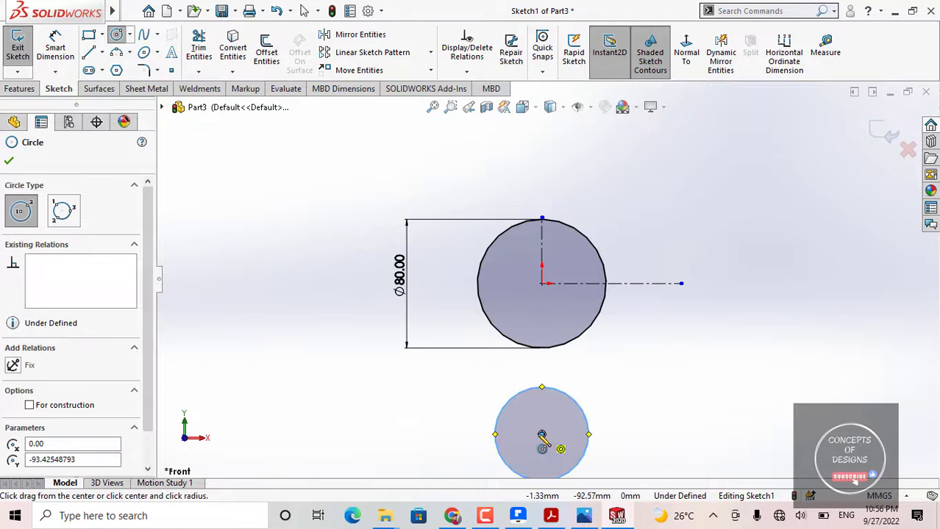
{"action": "left_click", "coordinate": [542, 434]}
{"action": "left_click", "coordinate": [550, 410]}
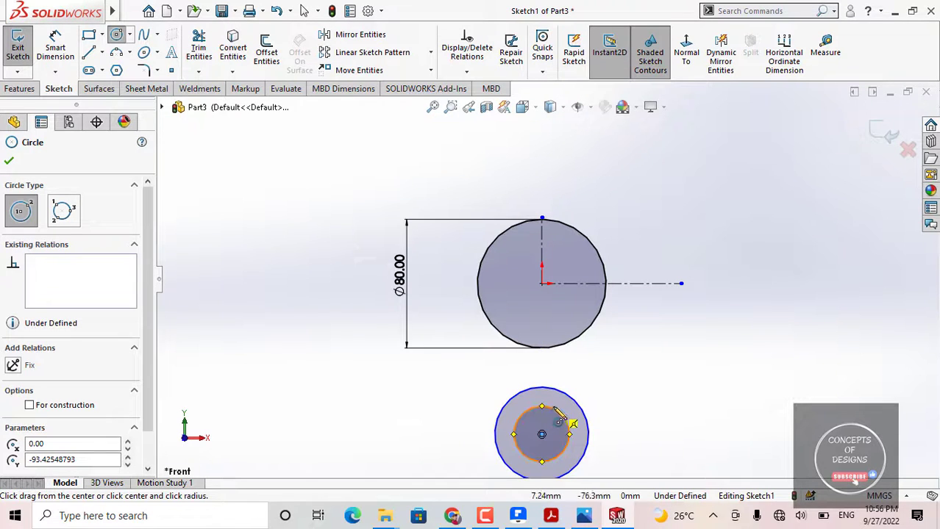
{"action": "key", "text": "Escape"}
{"action": "key", "text": "z"}
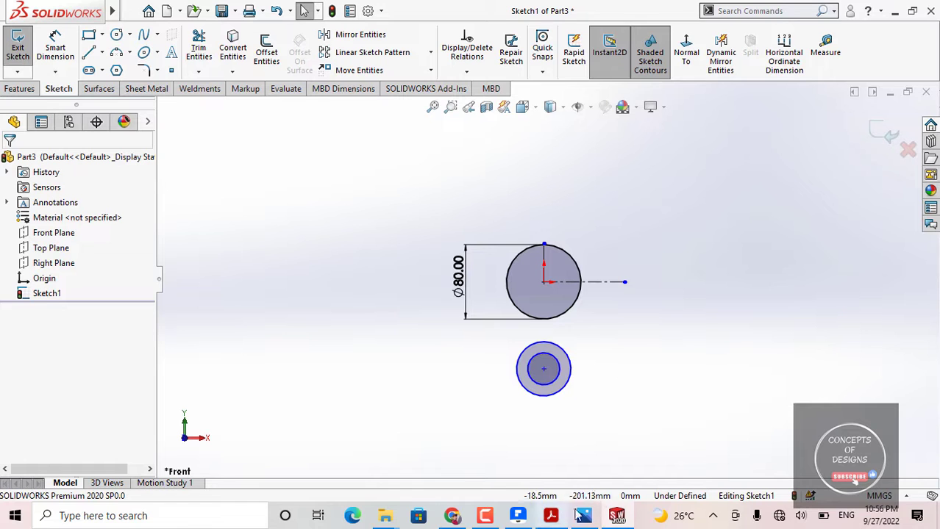
Step: Check the lower hole's size in the Acrobat drawing, and dimension the inner concentric circle's diameter to 14 mm in SOLIDWORKS
{"action": "left_click", "coordinate": [55, 47]}
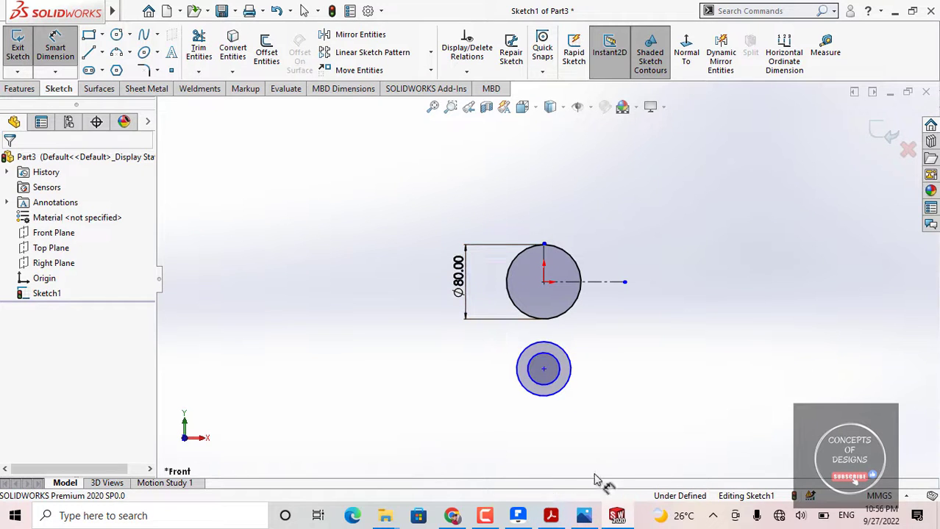
{"action": "left_click", "coordinate": [552, 517]}
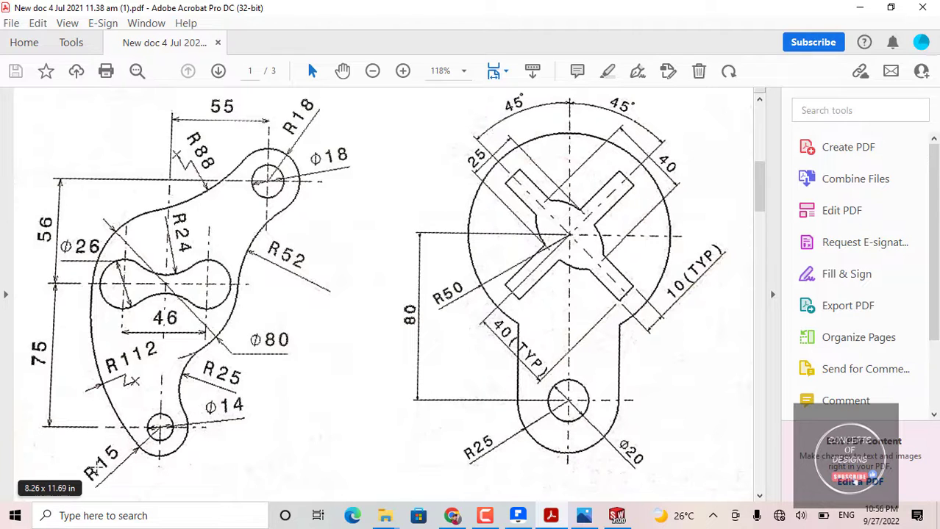
{"action": "left_click", "coordinate": [616, 515]}
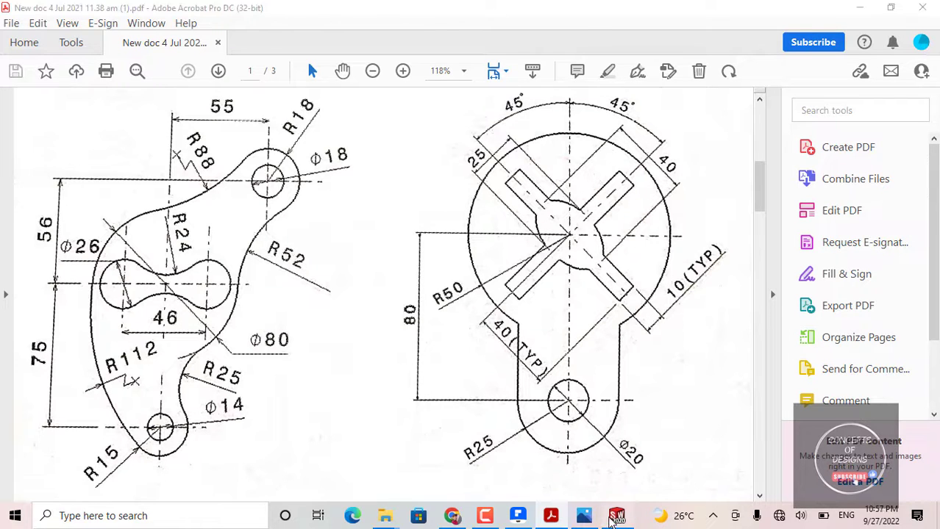
{"action": "left_click", "coordinate": [567, 378]}
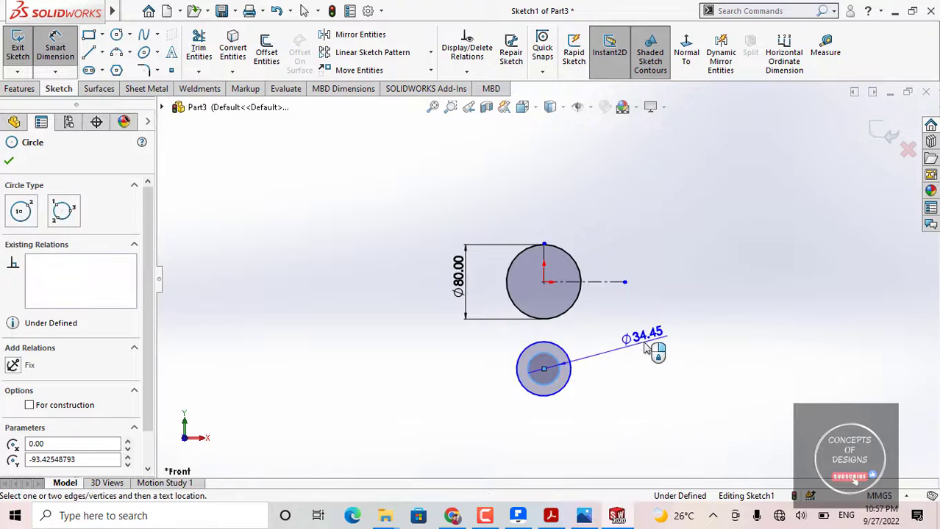
{"action": "left_click", "coordinate": [645, 347]}
{"action": "type", "text": "14"}
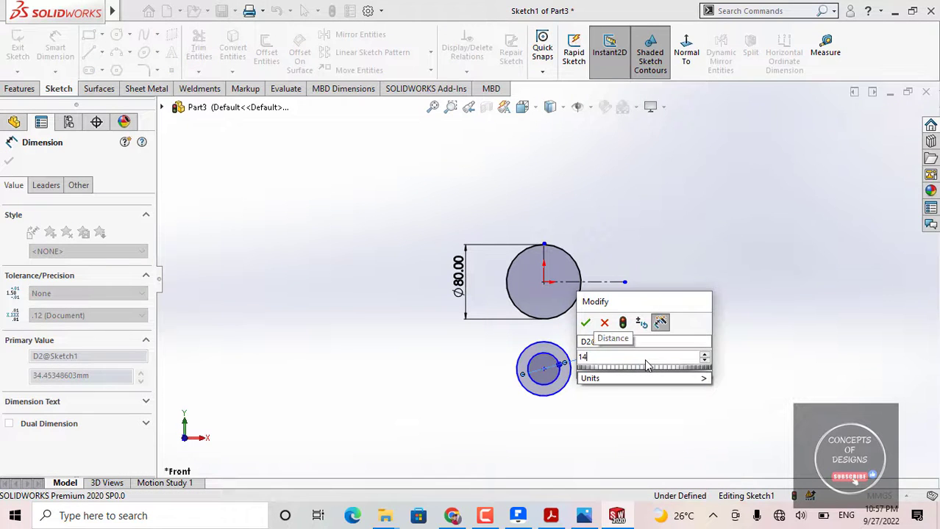
{"action": "key", "text": "Return"}
Step: Dimension the outer concentric circle's diameter to 30 mm
{"action": "left_click", "coordinate": [544, 369]}
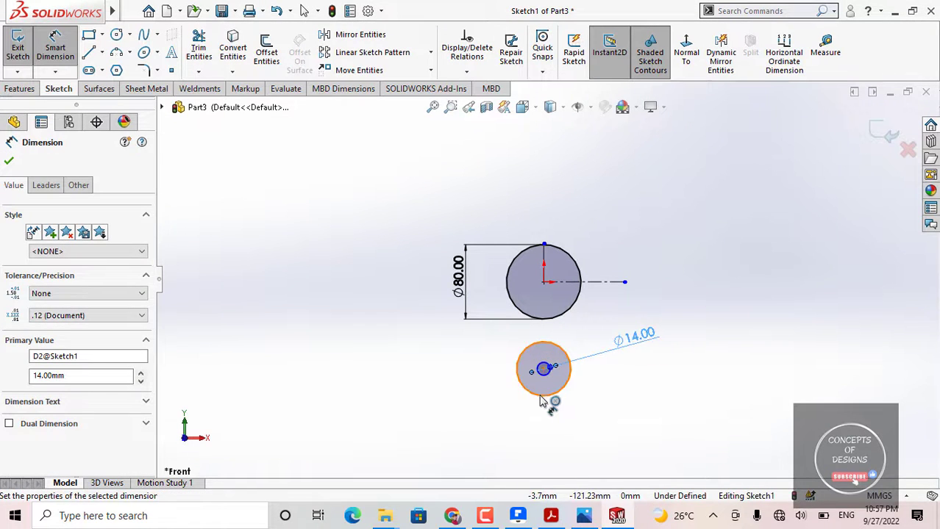
{"action": "left_click", "coordinate": [443, 397]}
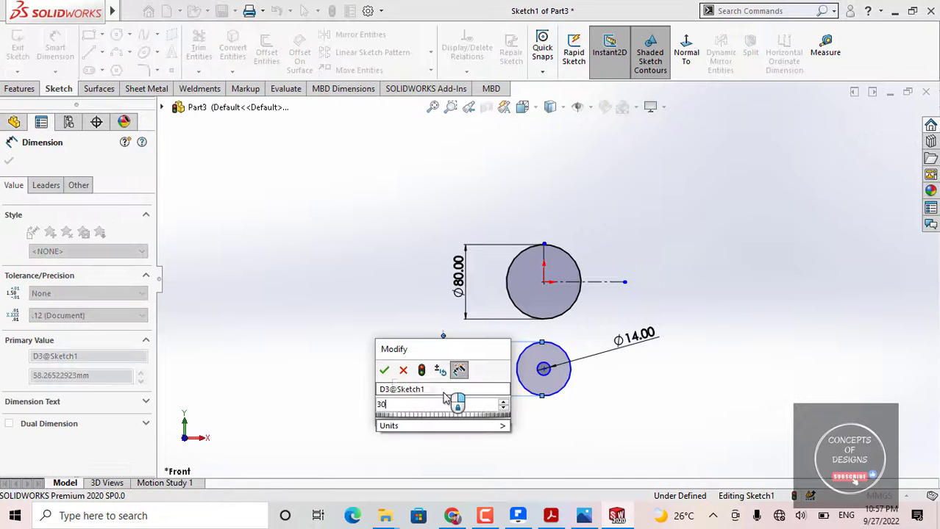
{"action": "key", "text": "Return"}
{"action": "left_click", "coordinate": [694, 411]}
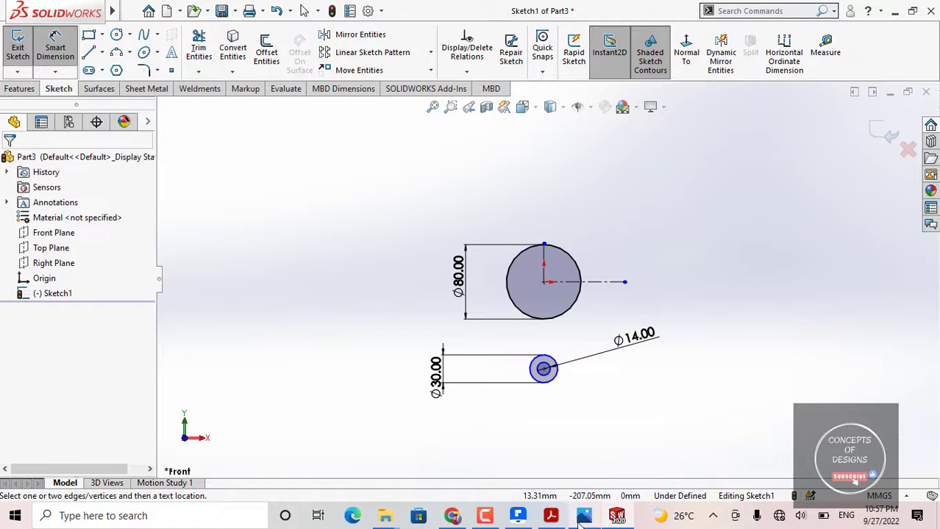
Step: Consult the Ex-3 drawing in Acrobat, and in SOLIDWORKS make the small circles' center coincident with the vertical centerline
{"action": "left_click", "coordinate": [557, 521]}
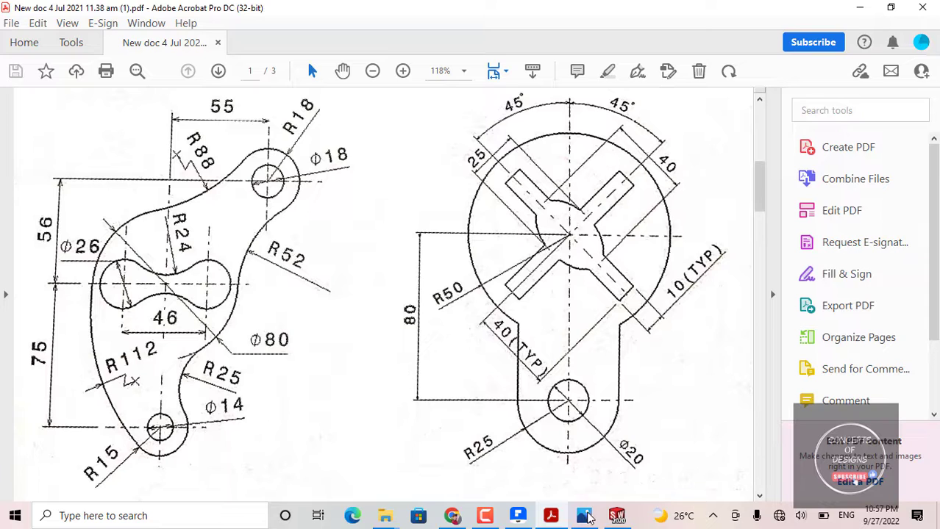
{"action": "mouse_move", "coordinate": [601, 522]}
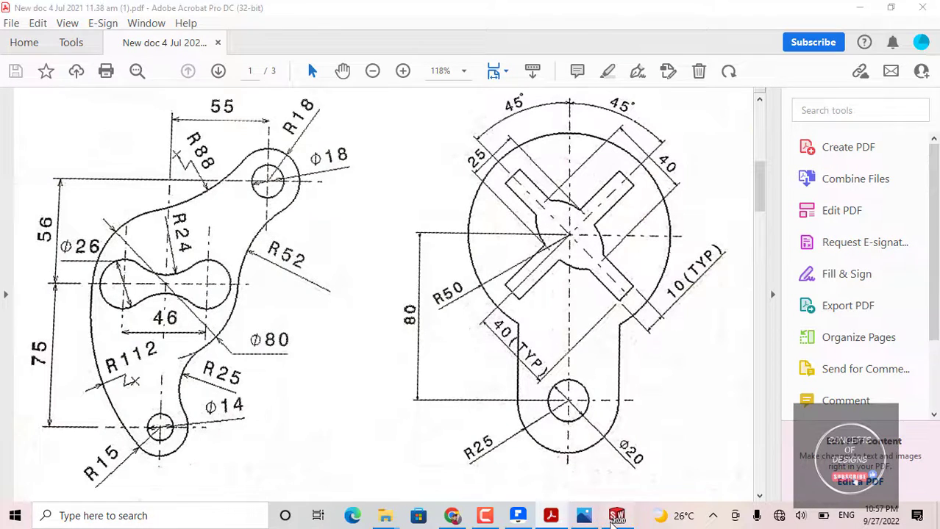
{"action": "left_click", "coordinate": [616, 516]}
{"action": "key", "text": "Escape"}
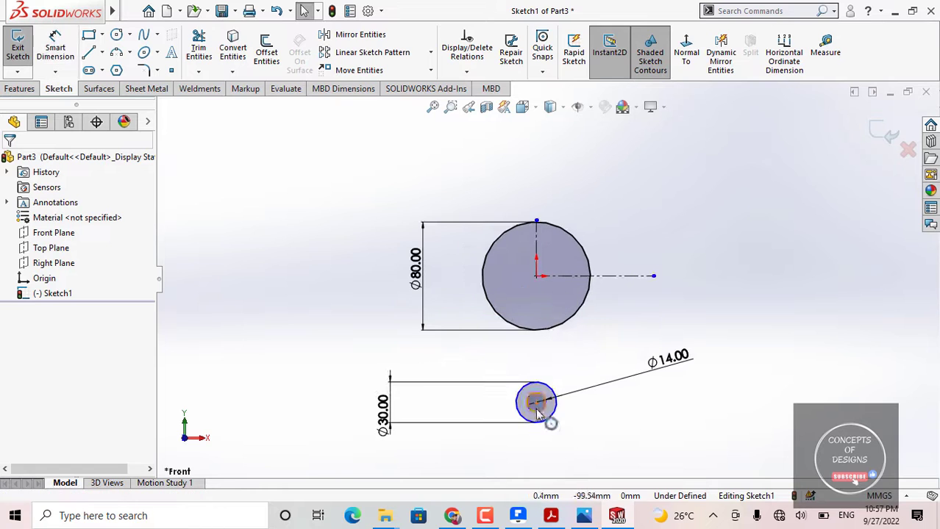
{"action": "left_click", "coordinate": [535, 402]}
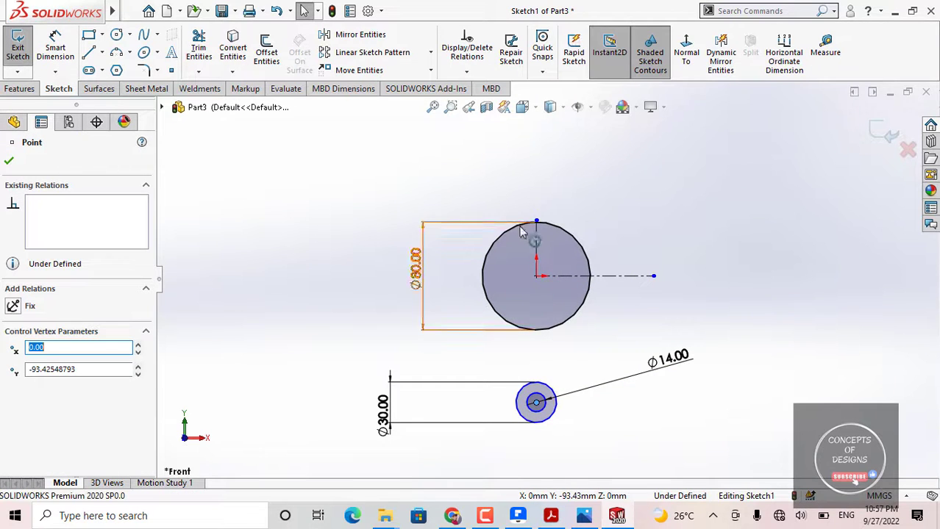
{"action": "left_click", "coordinate": [536, 250]}
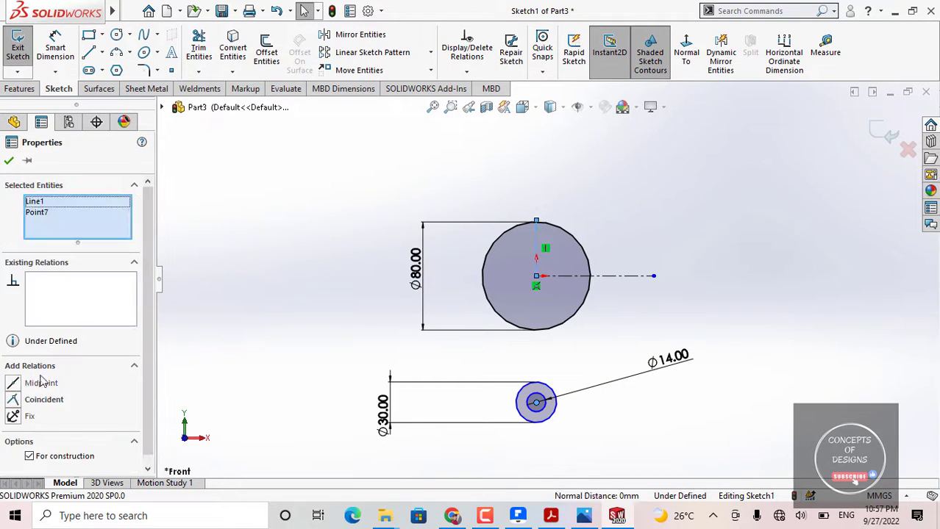
{"action": "left_click", "coordinate": [42, 400]}
{"action": "left_click", "coordinate": [335, 203]}
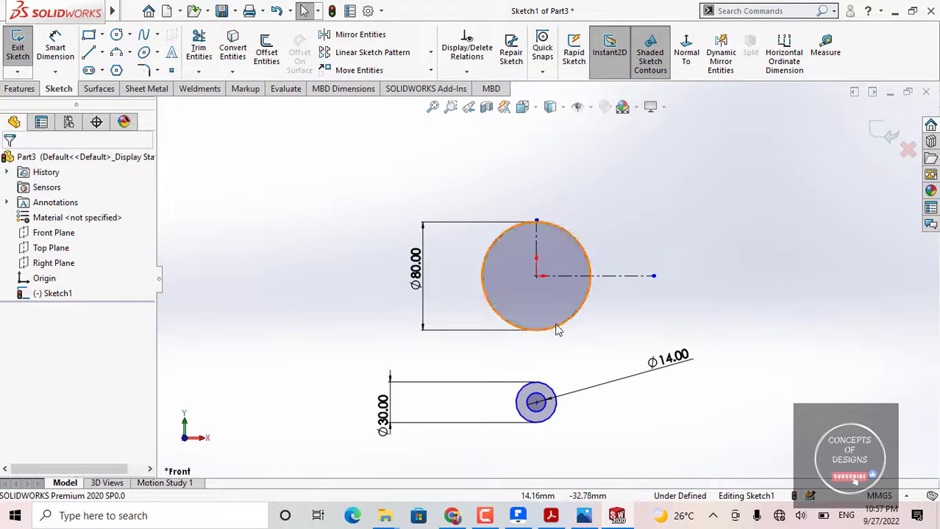
Step: Test the coincident relation by moving the small concentric circles along the vertical centerline
{"action": "left_click_drag", "start_coordinate": [540, 408], "coordinate": [529, 344]}
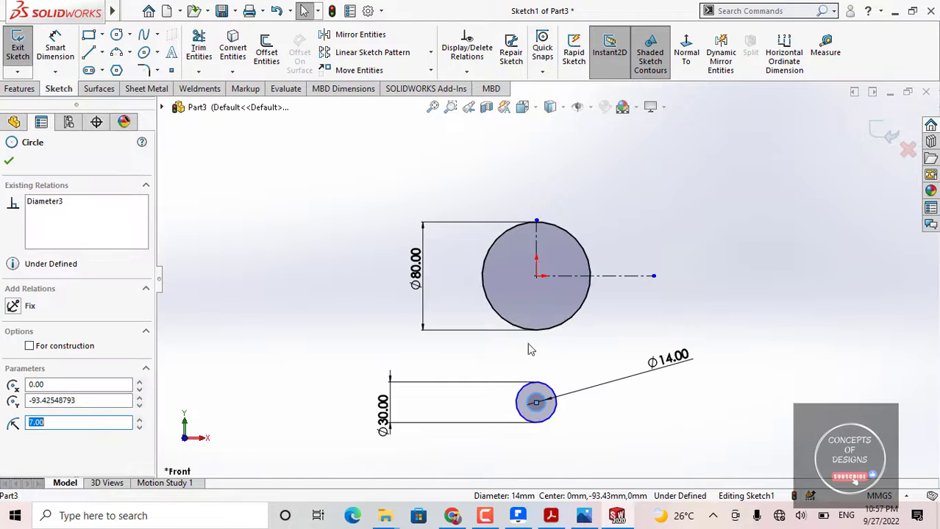
{"action": "left_click", "coordinate": [528, 346]}
{"action": "left_click_drag", "start_coordinate": [542, 235], "coordinate": [536, 407]}
{"action": "left_click", "coordinate": [708, 282]}
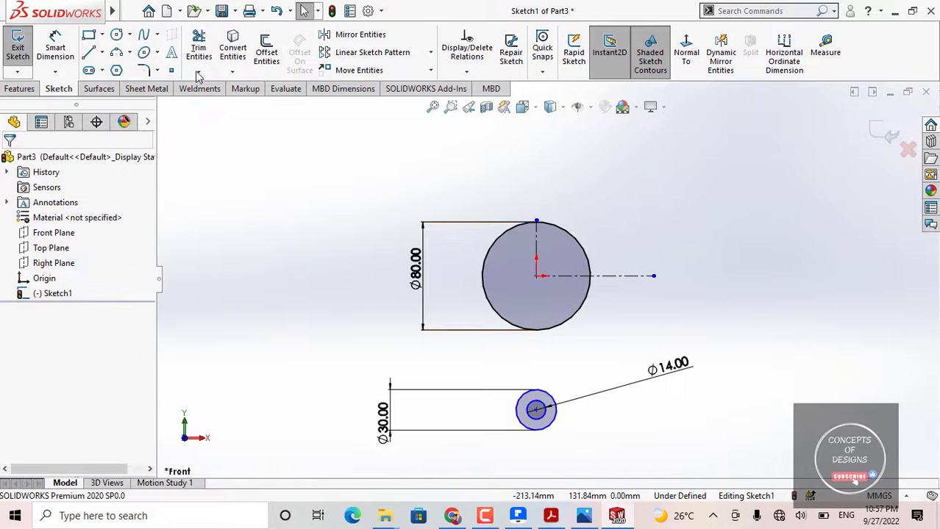
Step: Dimension the vertical distance between the small circles' center and the horizontal centerline to 75 mm
{"action": "left_click", "coordinate": [56, 50]}
{"action": "left_click", "coordinate": [536, 408]}
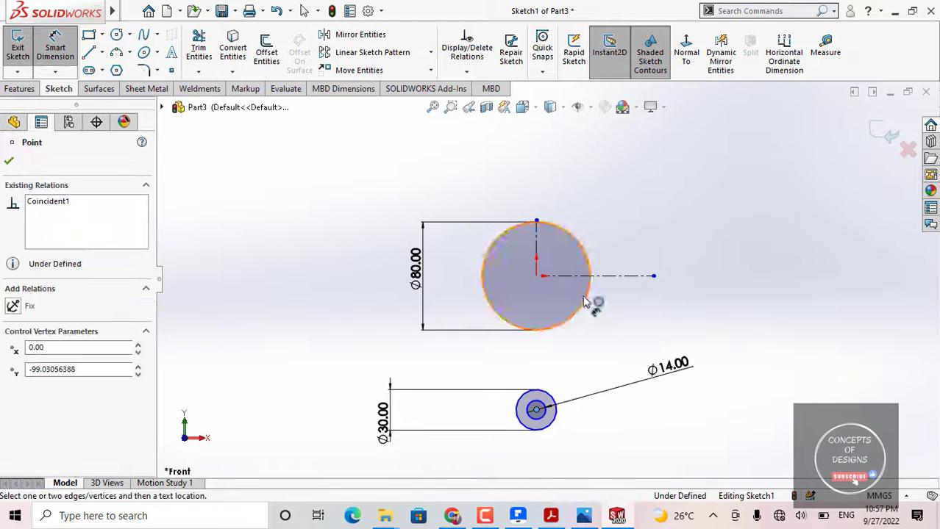
{"action": "left_click", "coordinate": [580, 278]}
{"action": "left_click", "coordinate": [367, 324]}
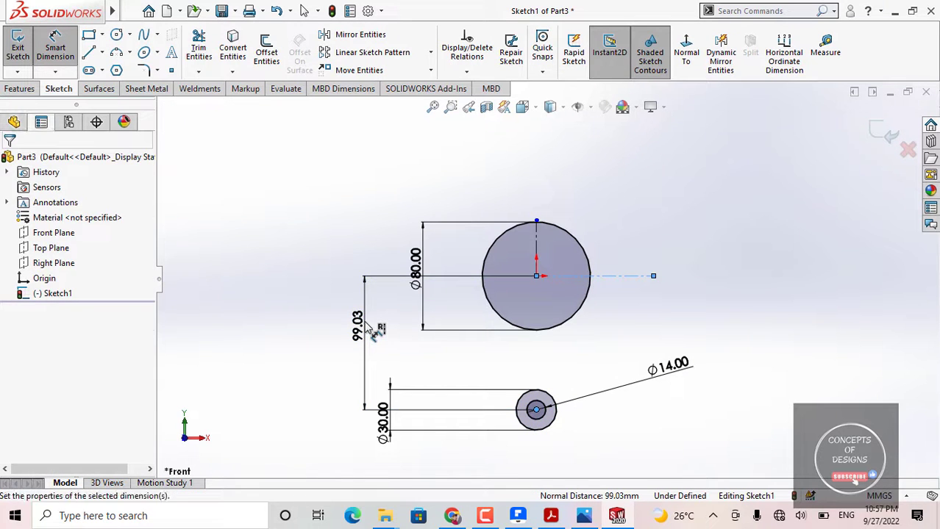
{"action": "type", "text": "75"}
{"action": "key", "text": "Return"}
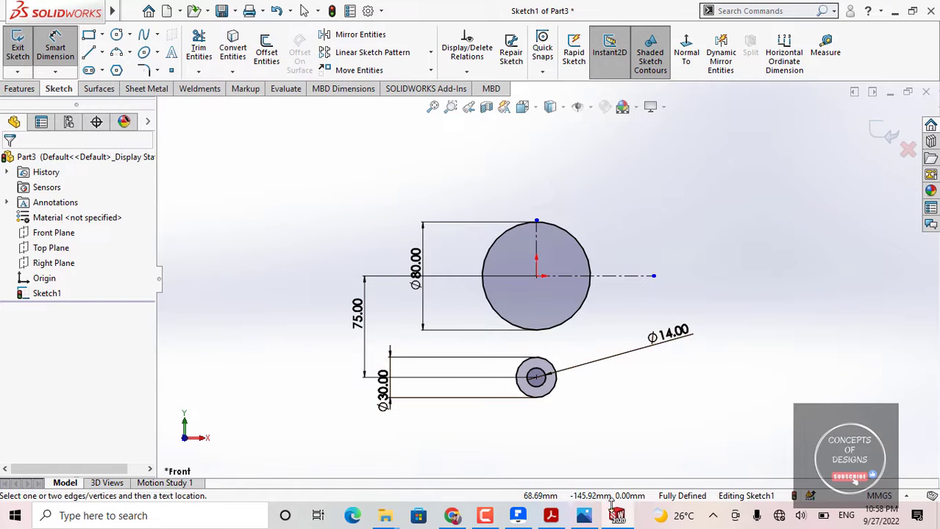
Step: Consult the Ex-3 drawing in Acrobat, and in SOLIDWORKS sketch two concentric circles about 24 mm and 65 mm in diameter up and right of the 80 mm circle
{"action": "left_click", "coordinate": [549, 517]}
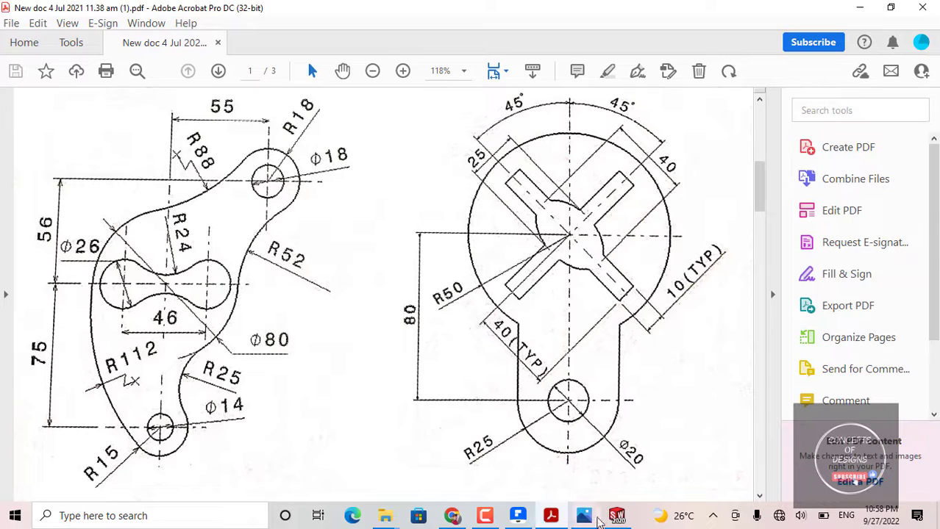
{"action": "left_click", "coordinate": [616, 516]}
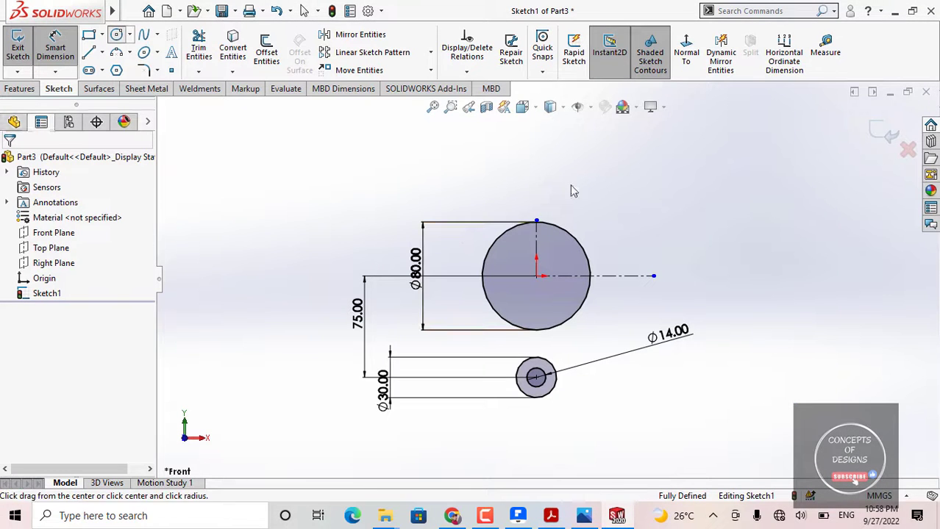
{"action": "left_click", "coordinate": [574, 163]}
{"action": "left_click", "coordinate": [618, 151]}
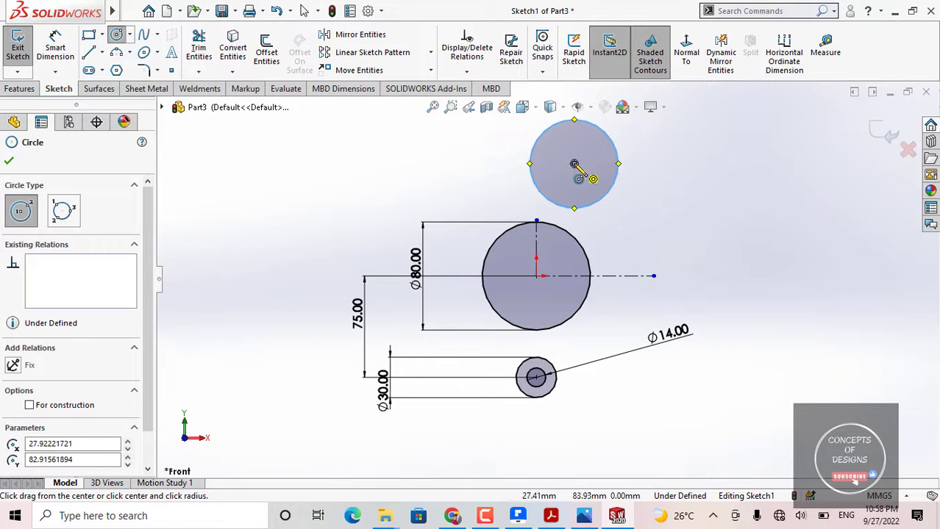
{"action": "key", "text": "Escape"}
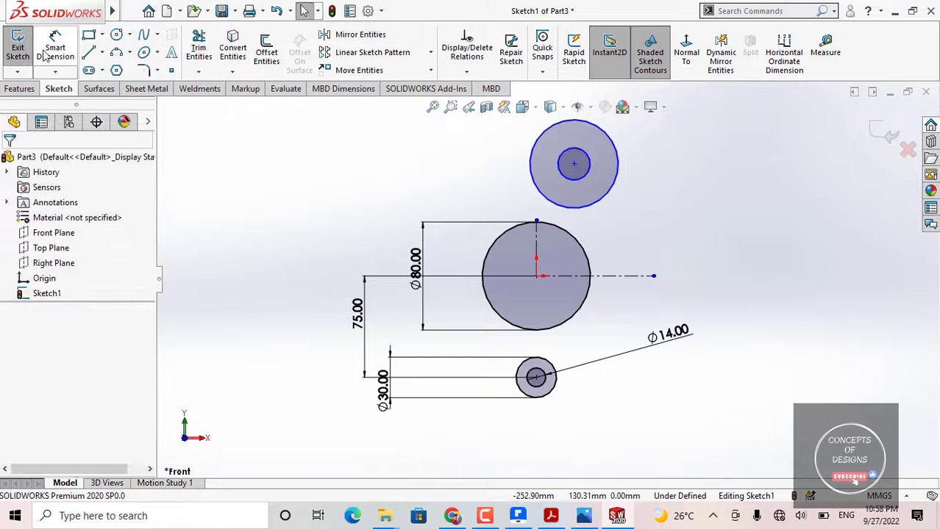
Step: Recheck the Ex-3 drawing in Acrobat, and in SOLIDWORKS dimension the diameter of the upper pair's inner circle to 18 mm
{"action": "left_click", "coordinate": [48, 53]}
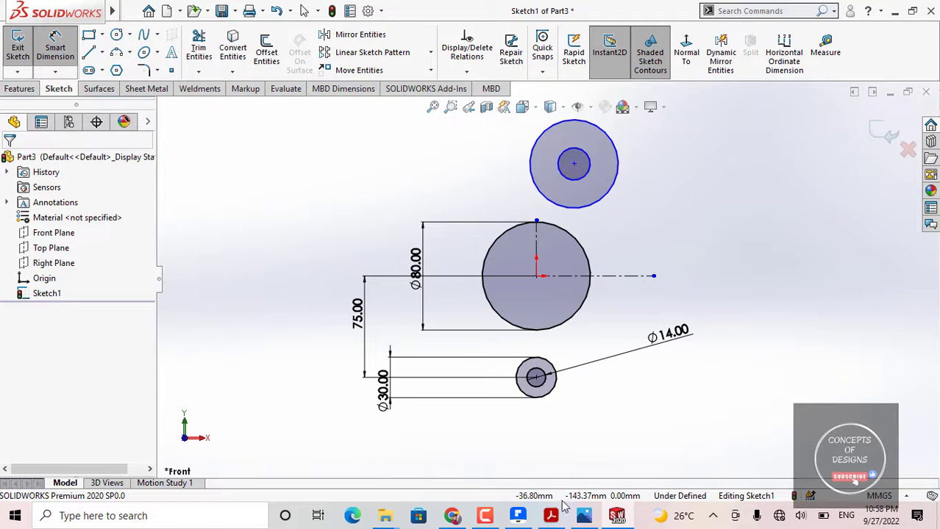
{"action": "left_click", "coordinate": [583, 517]}
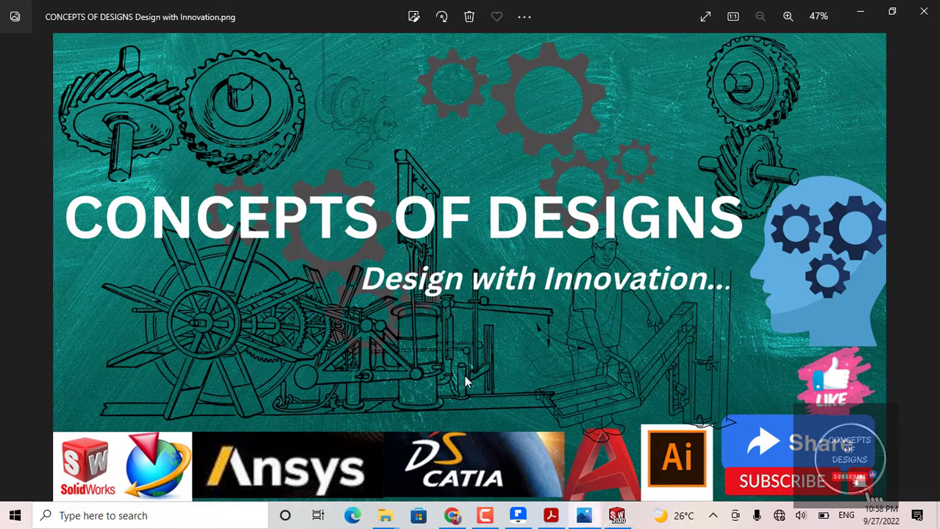
{"action": "left_click", "coordinate": [551, 516]}
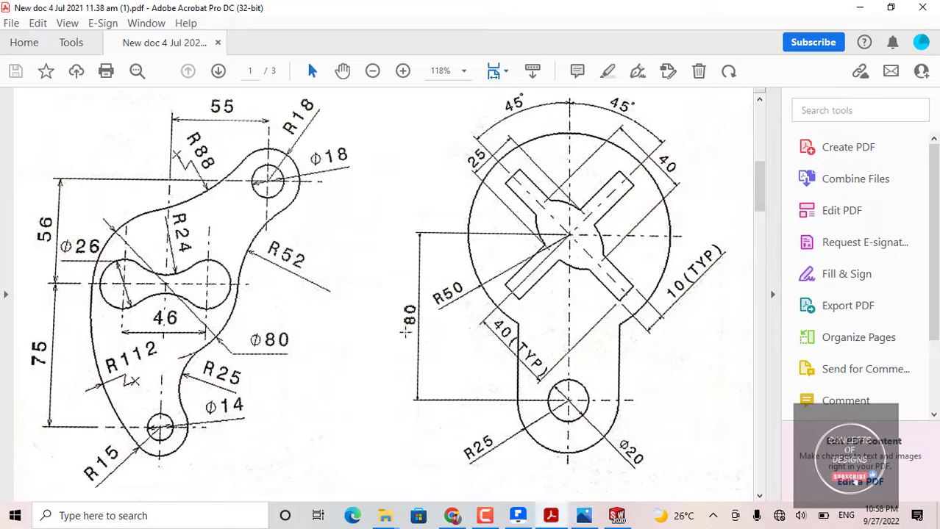
{"action": "left_click", "coordinate": [616, 516]}
{"action": "left_click", "coordinate": [596, 197]}
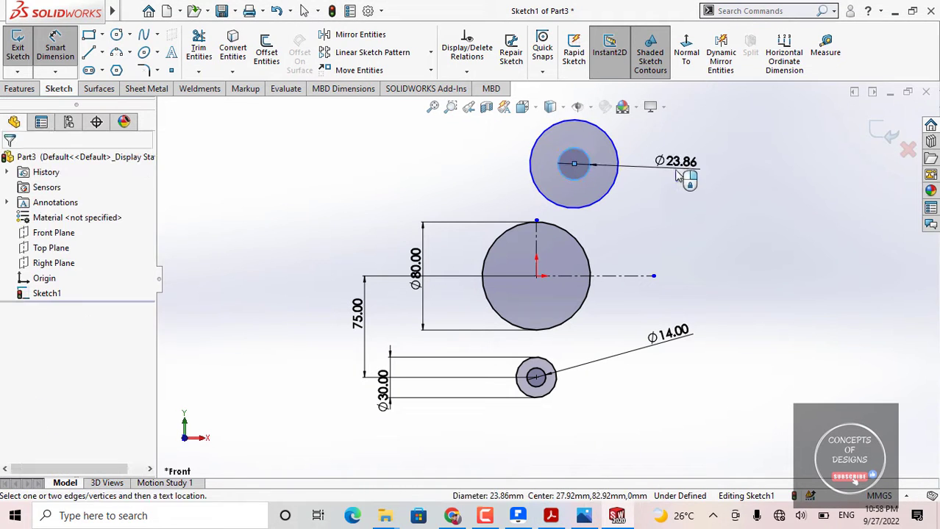
{"action": "left_click", "coordinate": [677, 175]}
{"action": "type", "text": "18"}
{"action": "key", "text": "Return"}
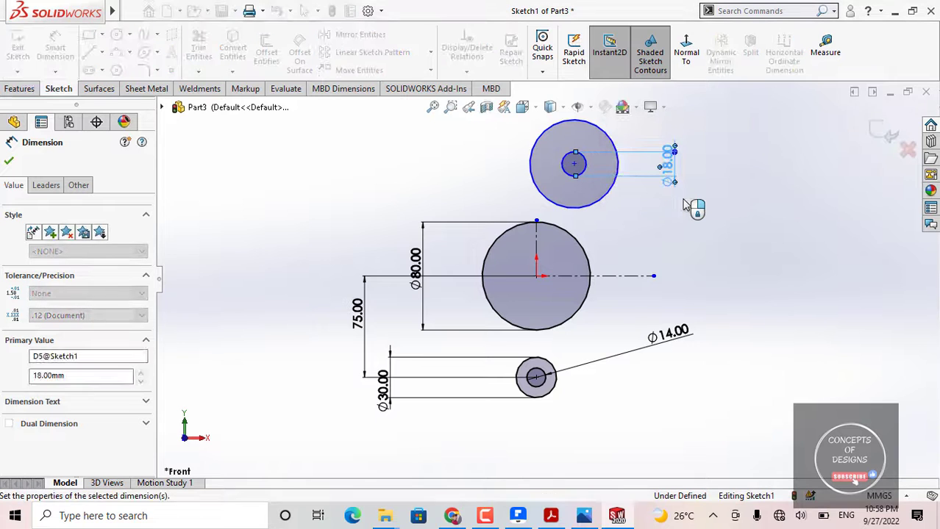
Step: Dimension the diameter of the upper pair's outer circle to 36 mm
{"action": "left_click", "coordinate": [614, 190]}
{"action": "left_click", "coordinate": [647, 239]}
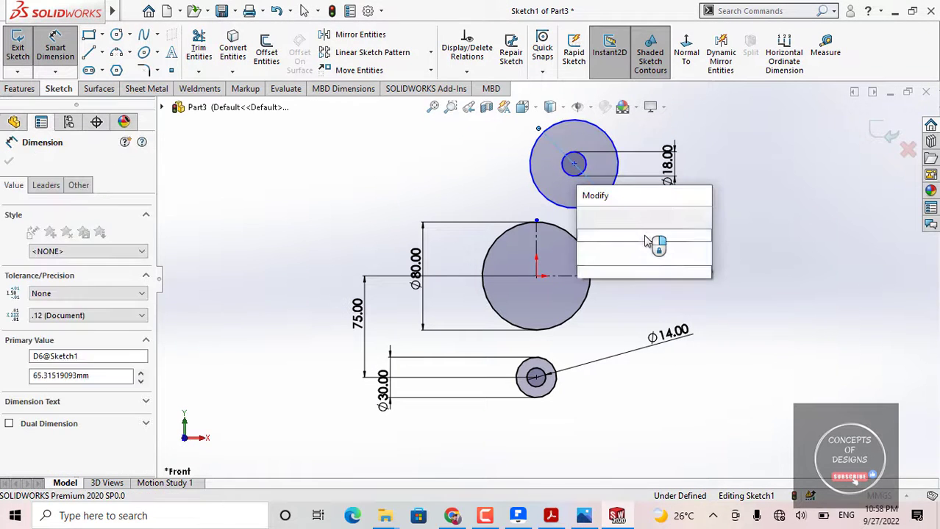
{"action": "type", "text": "36"}
{"action": "key", "text": "Return"}
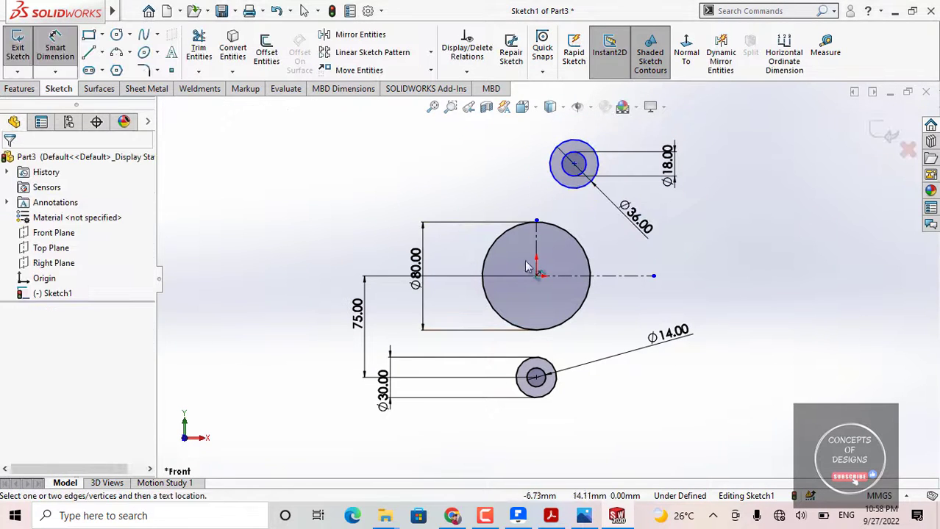
{"action": "left_click", "coordinate": [553, 517]}
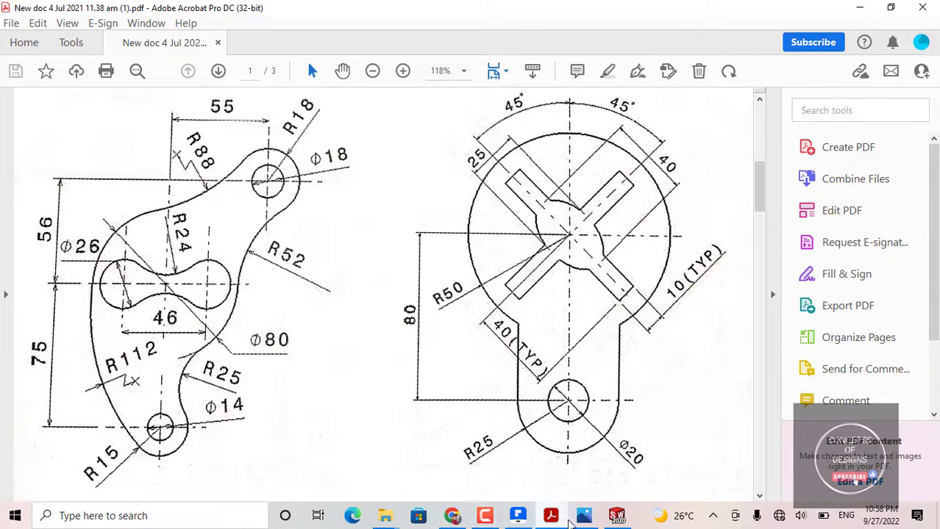
{"action": "left_click", "coordinate": [615, 517]}
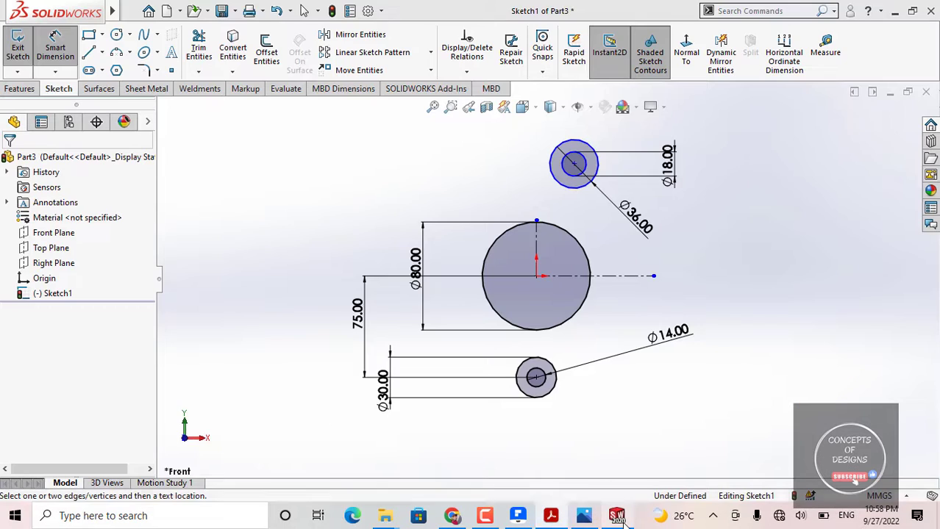
{"action": "left_click", "coordinate": [574, 164]}
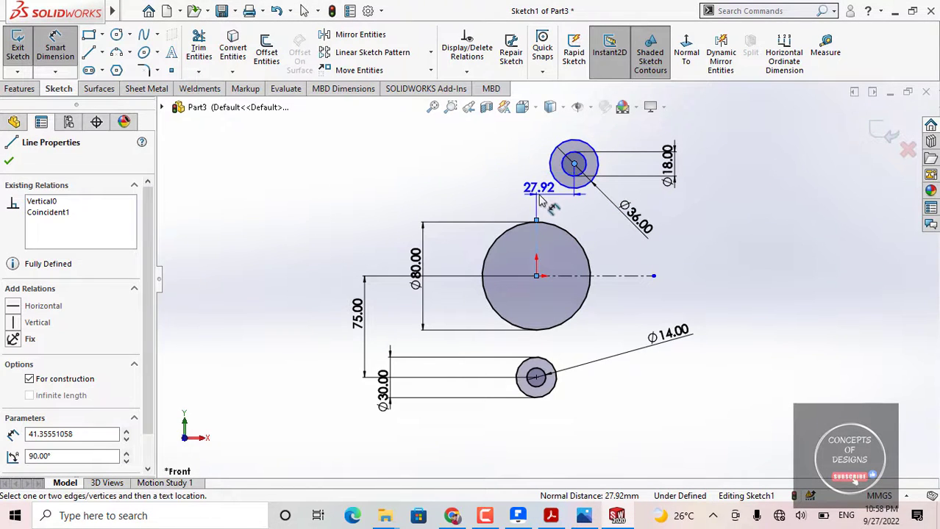
{"action": "key", "text": "Escape"}
{"action": "scroll", "coordinate": [544, 195], "scroll_direction": "down", "scroll_amount": 2}
{"action": "key", "text": "Escape"}
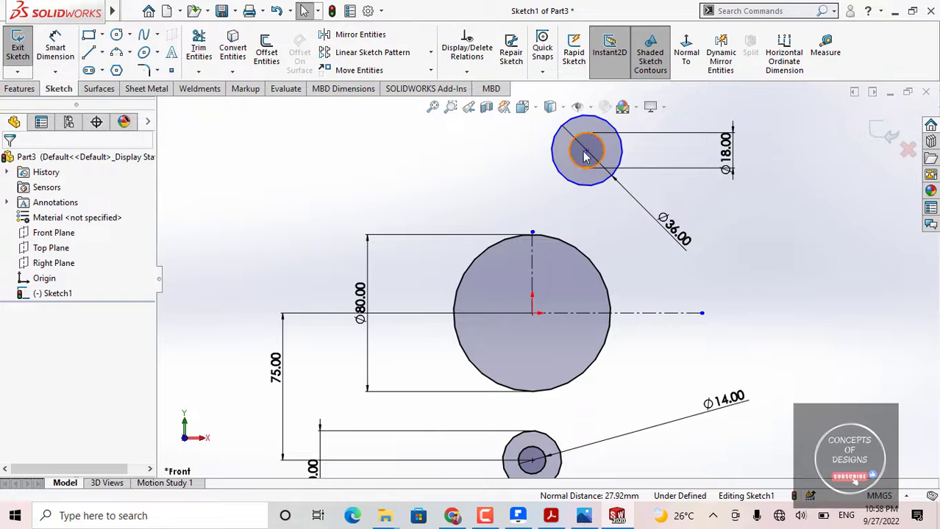
Step: Move the upper concentric circles farther right and dimension their center's horizontal distance from the vertical centerline to 55 mm
{"action": "left_click_drag", "start_coordinate": [586, 151], "coordinate": [630, 174]}
{"action": "left_click", "coordinate": [517, 212]}
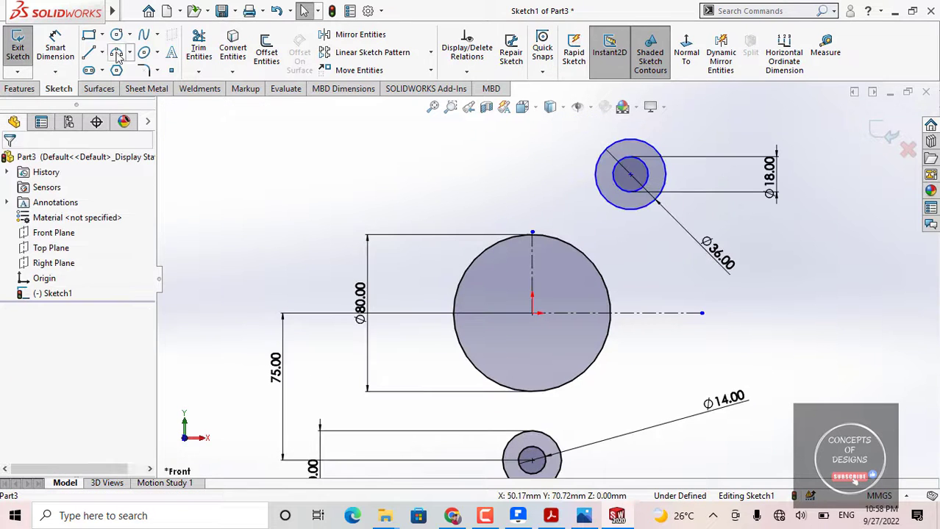
{"action": "left_click", "coordinate": [55, 48]}
{"action": "left_click", "coordinate": [533, 268]}
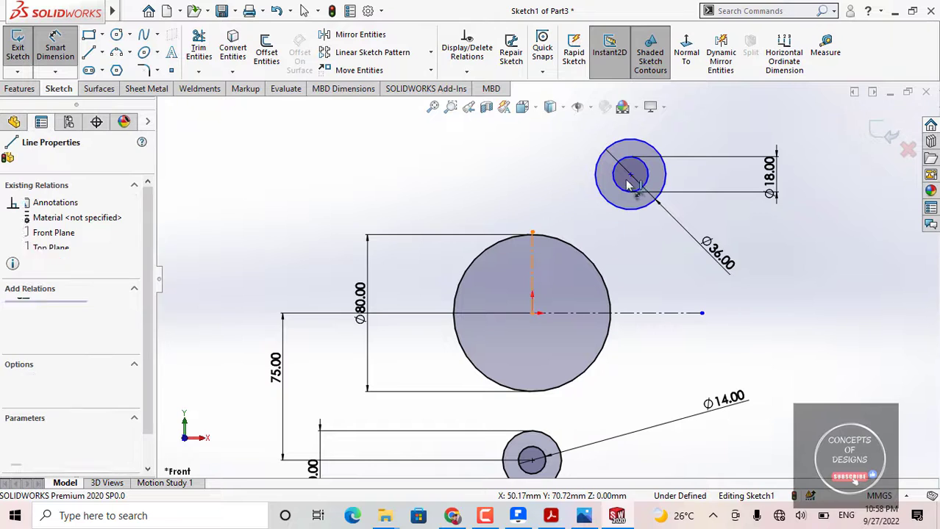
{"action": "left_click", "coordinate": [631, 174]}
{"action": "left_click", "coordinate": [559, 166]}
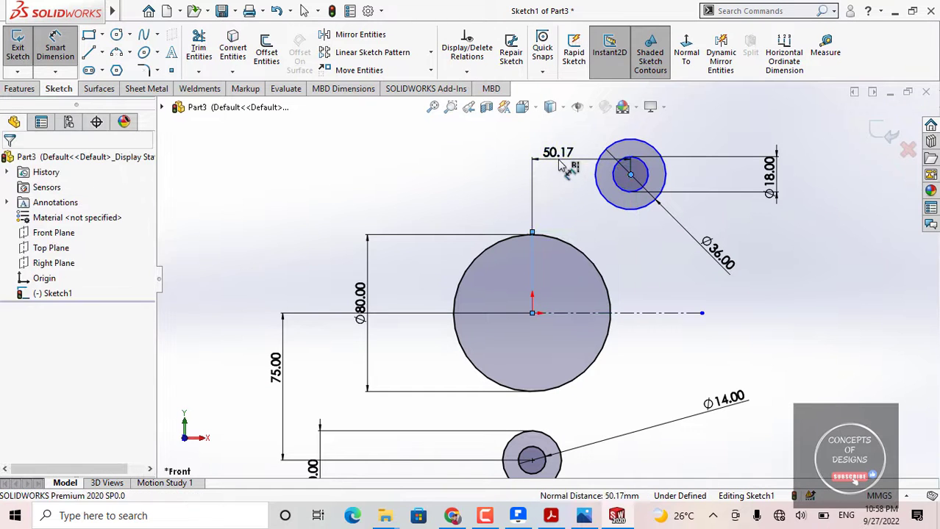
{"action": "type", "text": "55"}
{"action": "key", "text": "Return"}
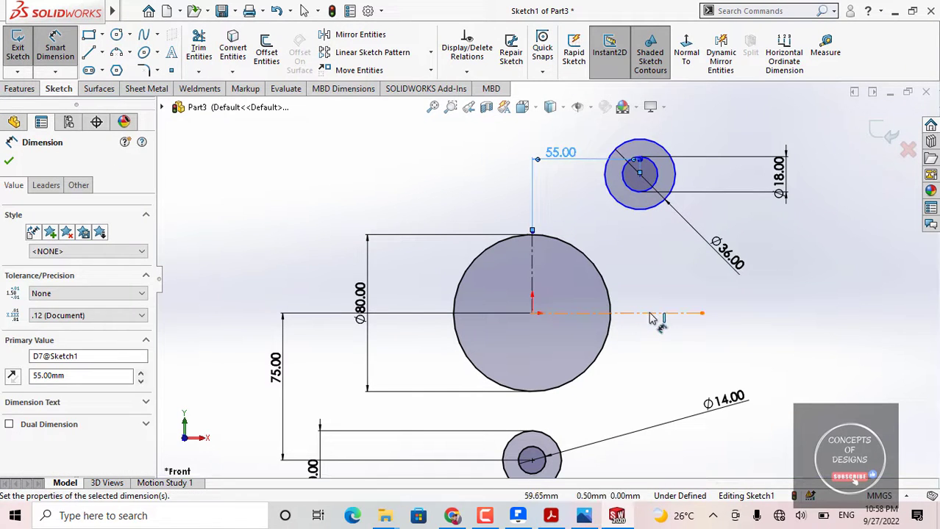
{"action": "key", "text": "Escape"}
Step: Dimension the vertical distance between the upper circles' center and the horizontal centerline to 56 mm
{"action": "left_click", "coordinate": [642, 176]}
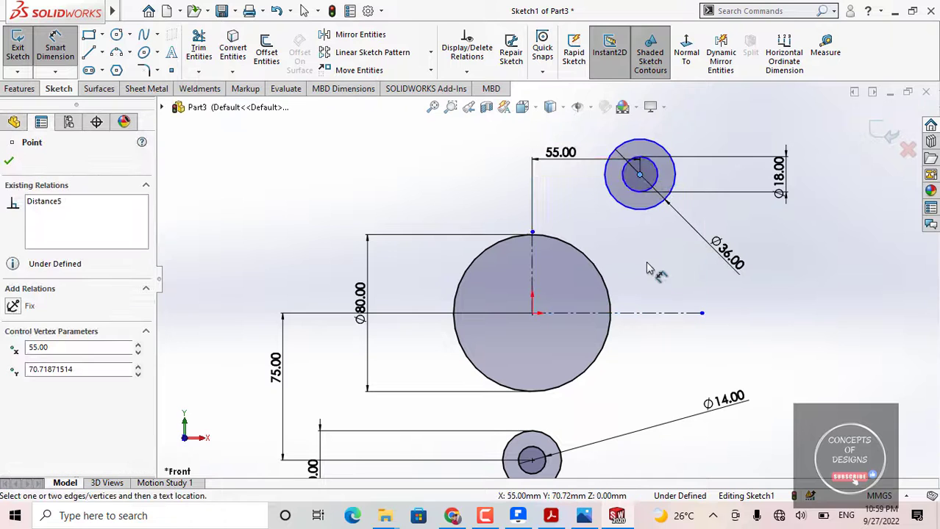
{"action": "left_click", "coordinate": [644, 314]}
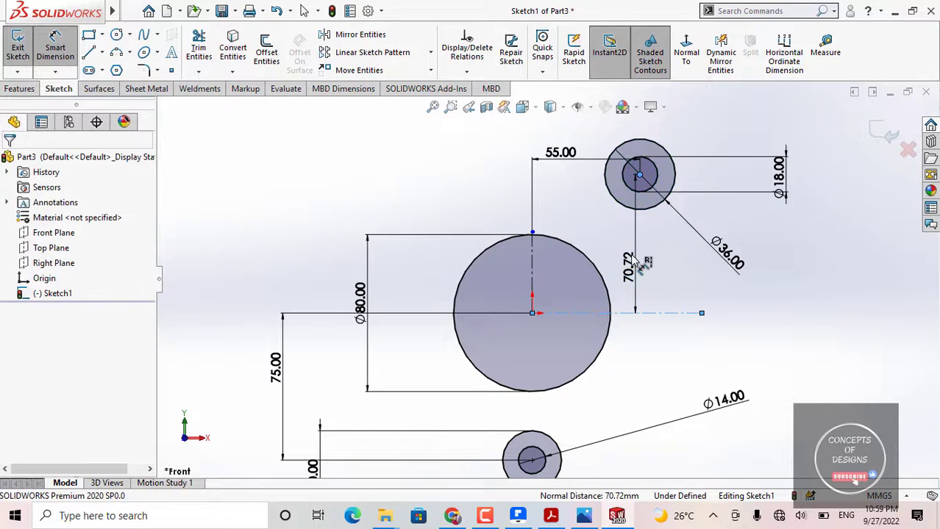
{"action": "left_click", "coordinate": [632, 261]}
{"action": "type", "text": "56"}
{"action": "key", "text": "Return"}
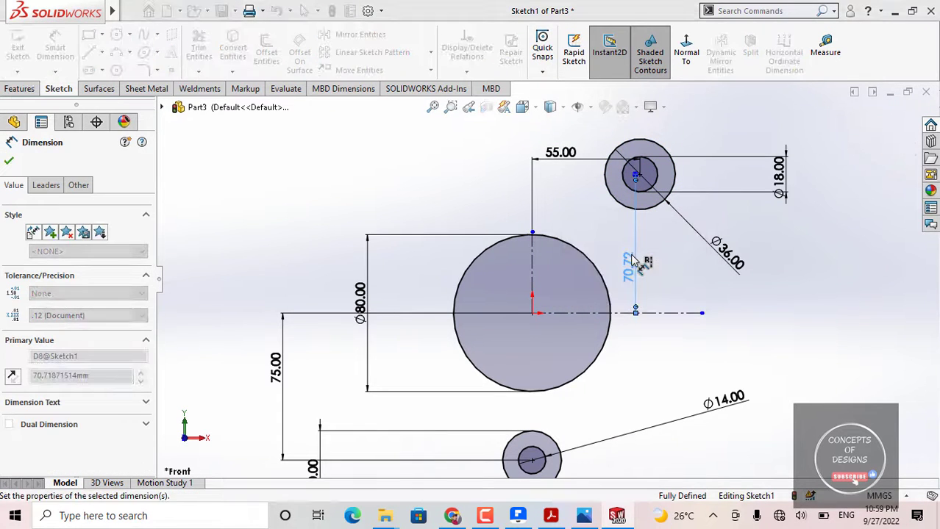
{"action": "left_click", "coordinate": [793, 297]}
{"action": "key", "text": "f"}
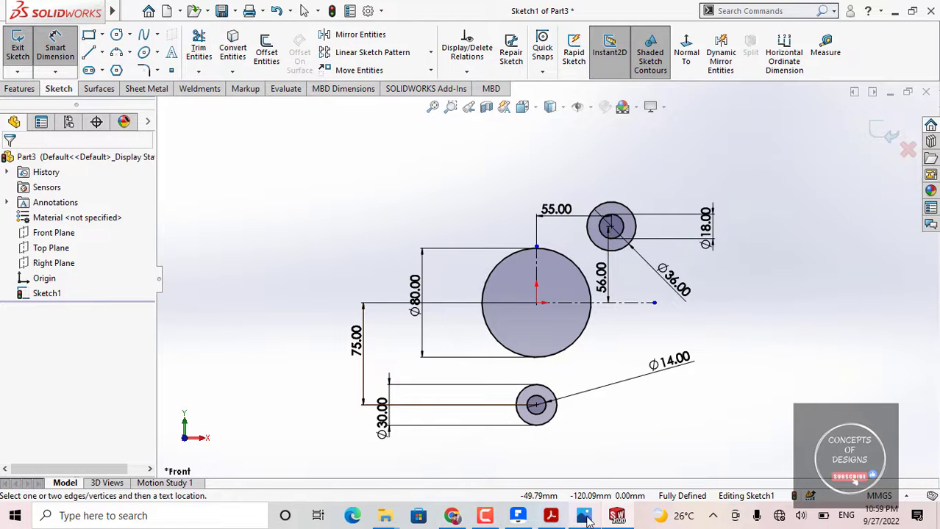
{"action": "left_click", "coordinate": [550, 517]}
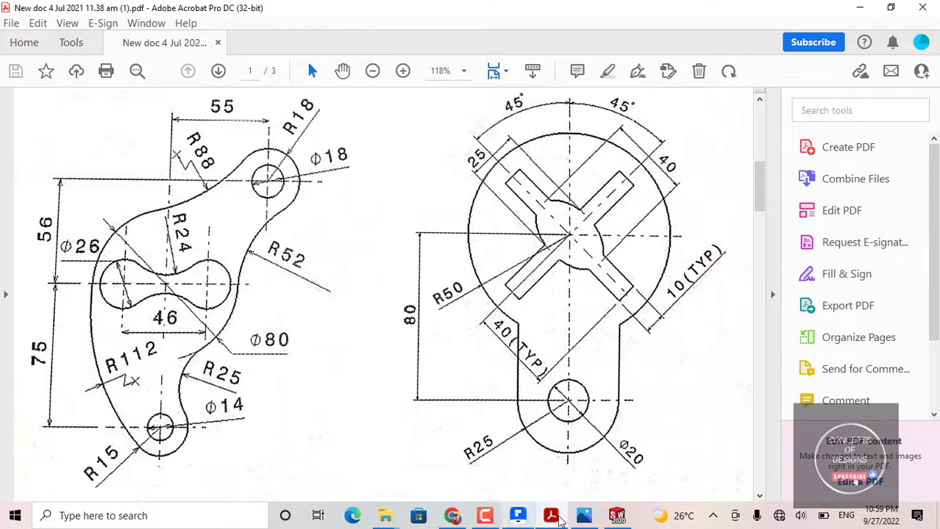
{"action": "left_click", "coordinate": [616, 516]}
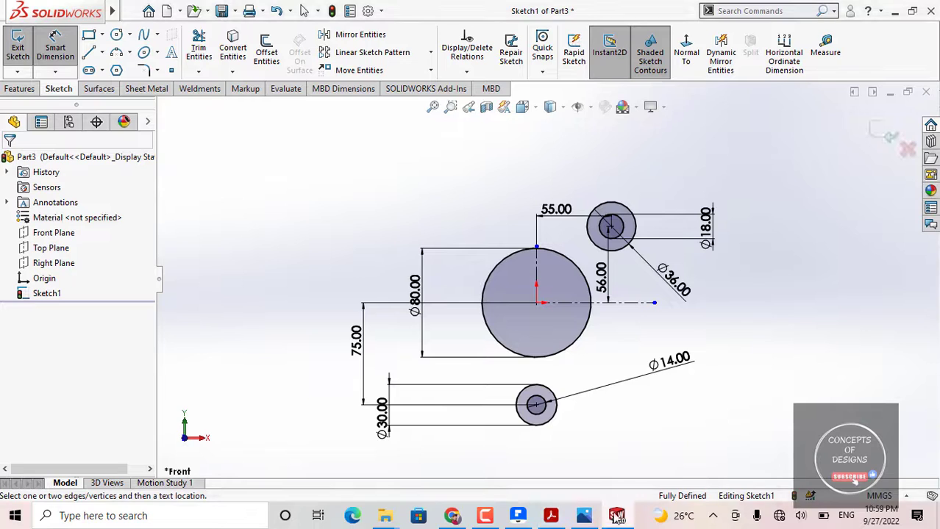
{"action": "left_click", "coordinate": [116, 55]}
{"action": "scroll", "coordinate": [552, 409], "scroll_direction": "down", "scroll_amount": 3}
{"action": "left_click", "coordinate": [639, 284]}
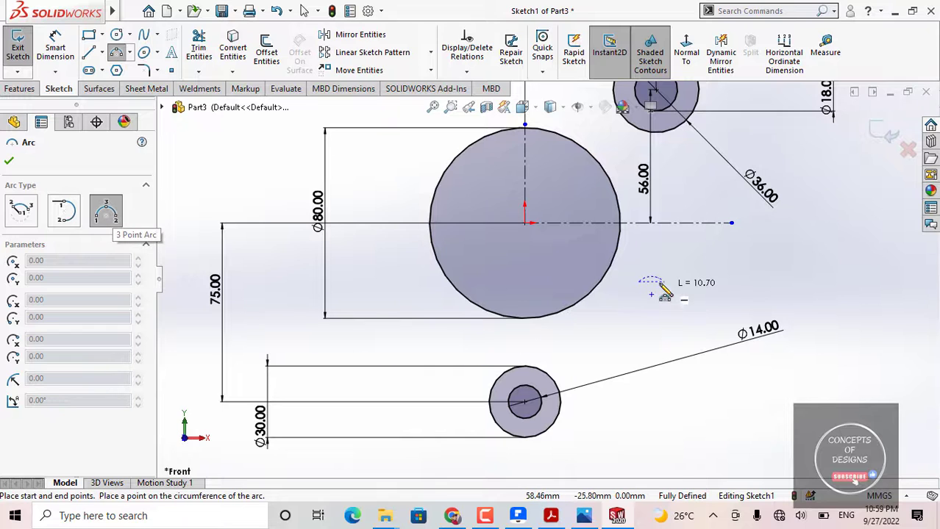
{"action": "left_click", "coordinate": [595, 442]}
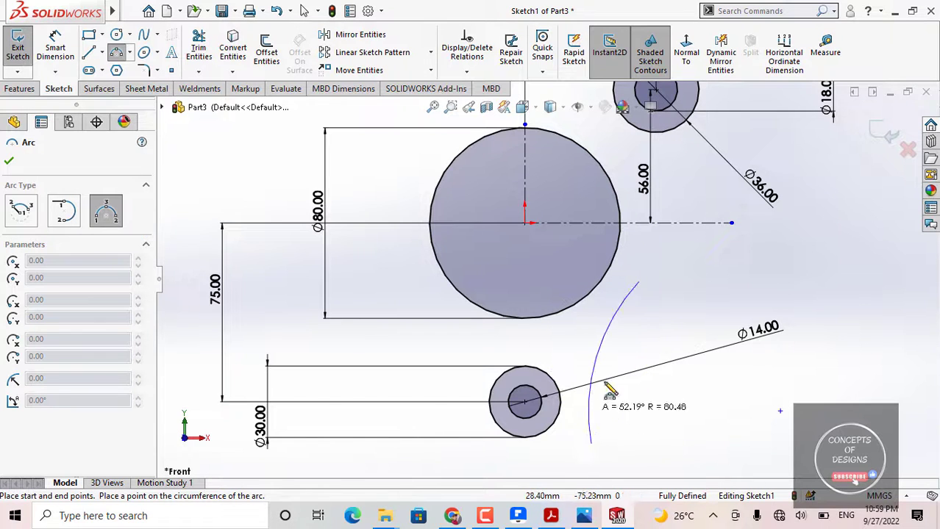
{"action": "key", "text": "Escape"}
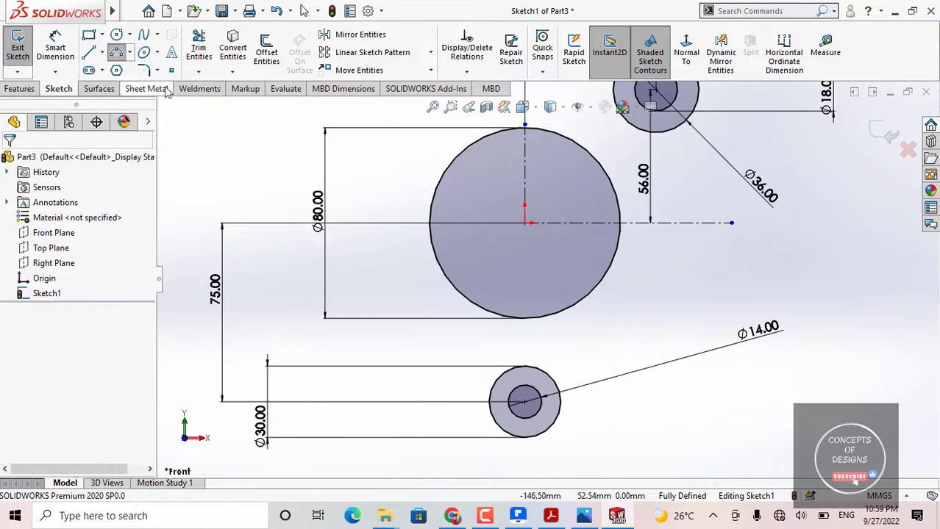
Step: Sketch a three-point arc of about 57 mm radius to the right of the 80 mm and 30 mm circles, bulging toward them
{"action": "left_click", "coordinate": [117, 54]}
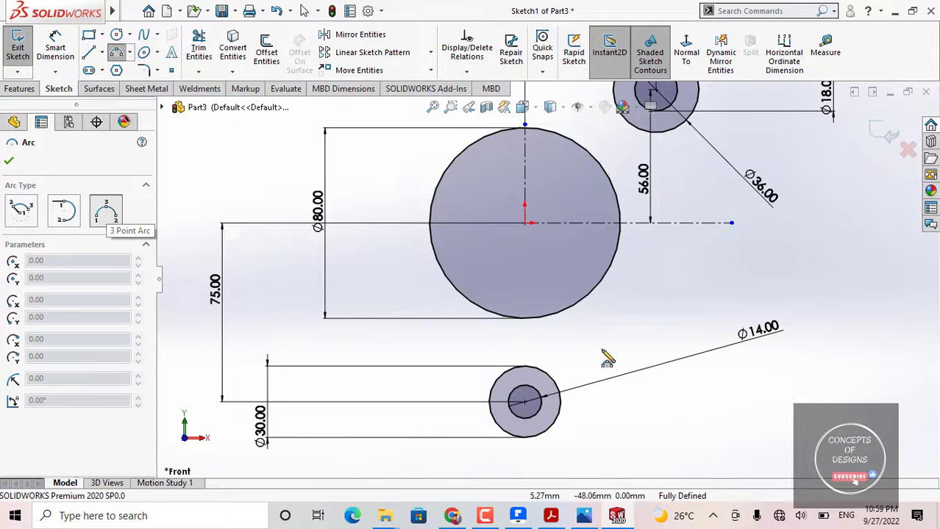
{"action": "left_click", "coordinate": [663, 287]}
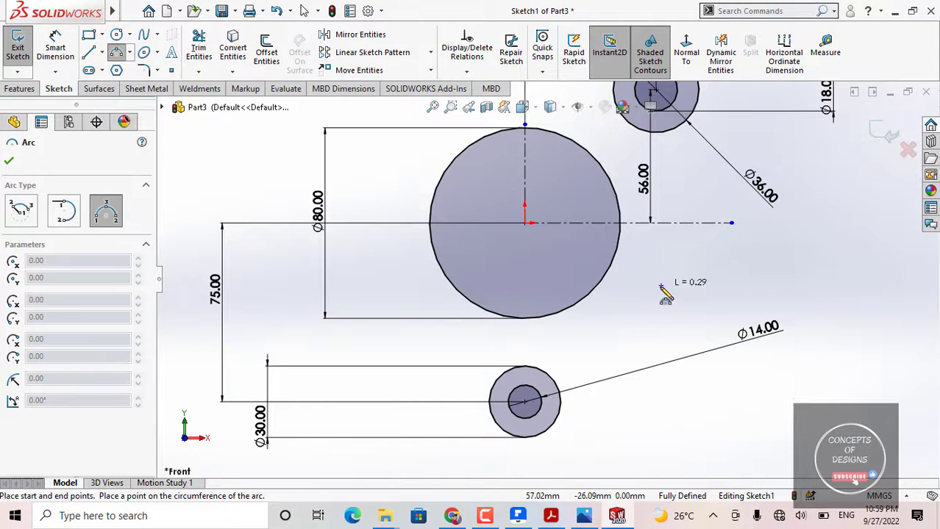
{"action": "left_click", "coordinate": [591, 465]}
{"action": "left_click", "coordinate": [592, 386]}
{"action": "key", "text": "Escape"}
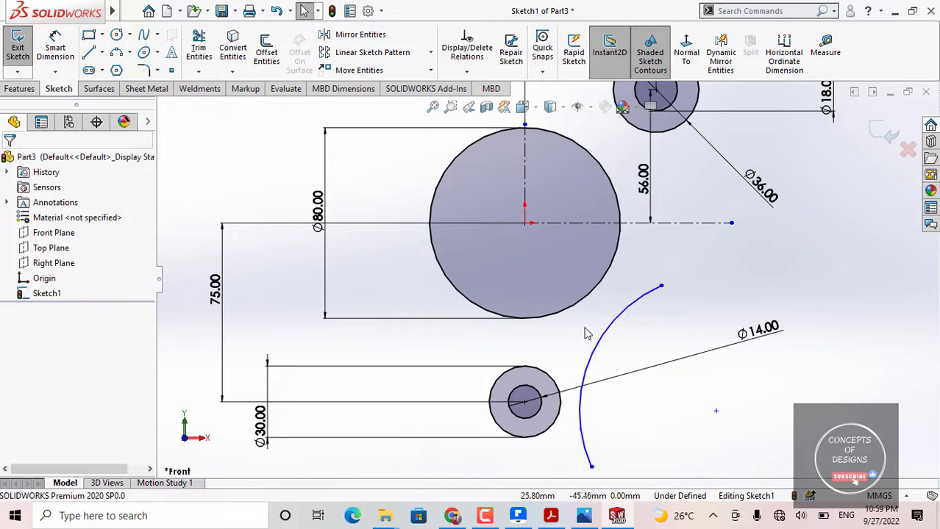
Step: Make the new arc tangent to the 80 mm circle
{"action": "left_click", "coordinate": [628, 302]}
{"action": "left_click", "coordinate": [609, 273], "text": "ctrl"}
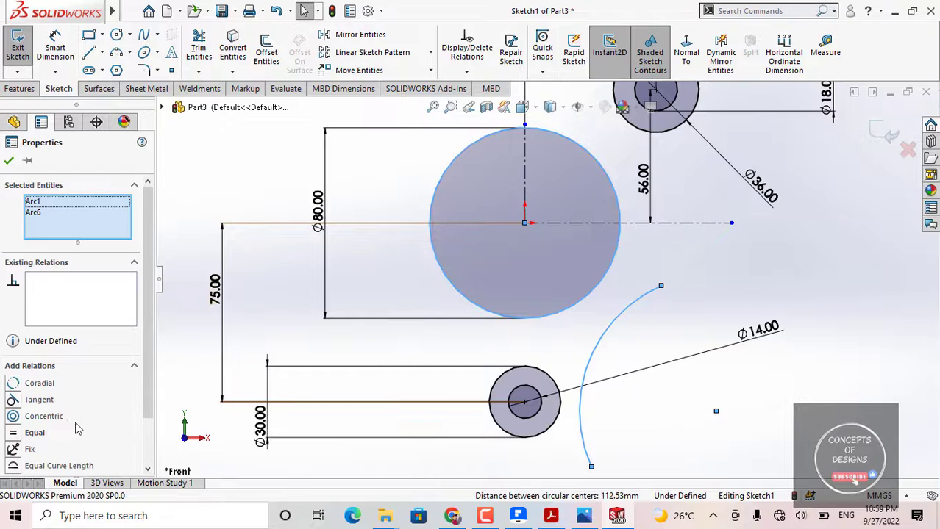
{"action": "left_click", "coordinate": [31, 401]}
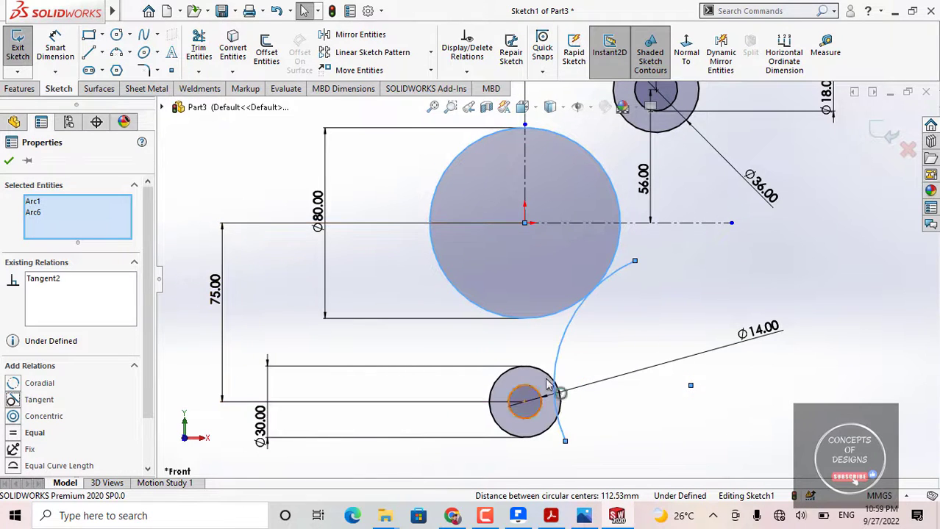
{"action": "key", "text": "Escape"}
Step: Make the arc below the 80 mm circle tangent to the lower 30 mm circle as well
{"action": "left_click_drag", "start_coordinate": [555, 365], "coordinate": [566, 413]}
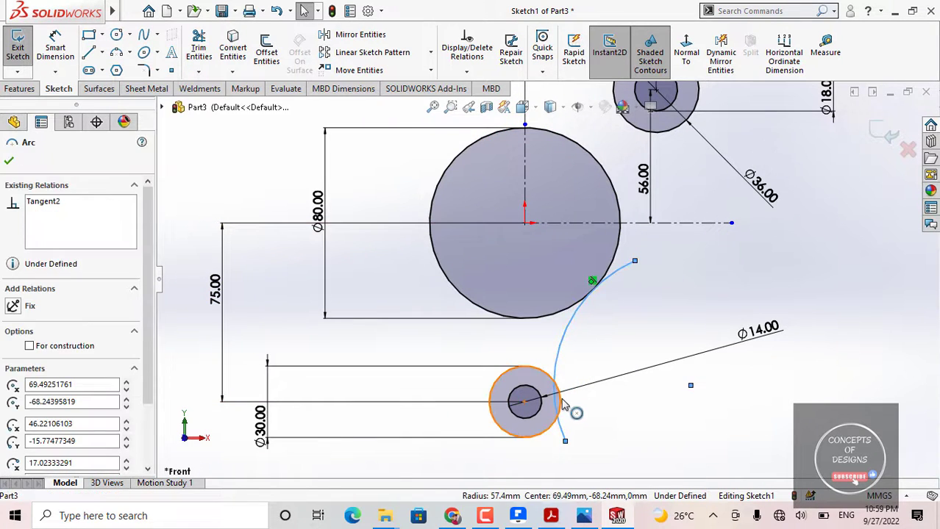
{"action": "left_click", "coordinate": [561, 410], "text": "ctrl"}
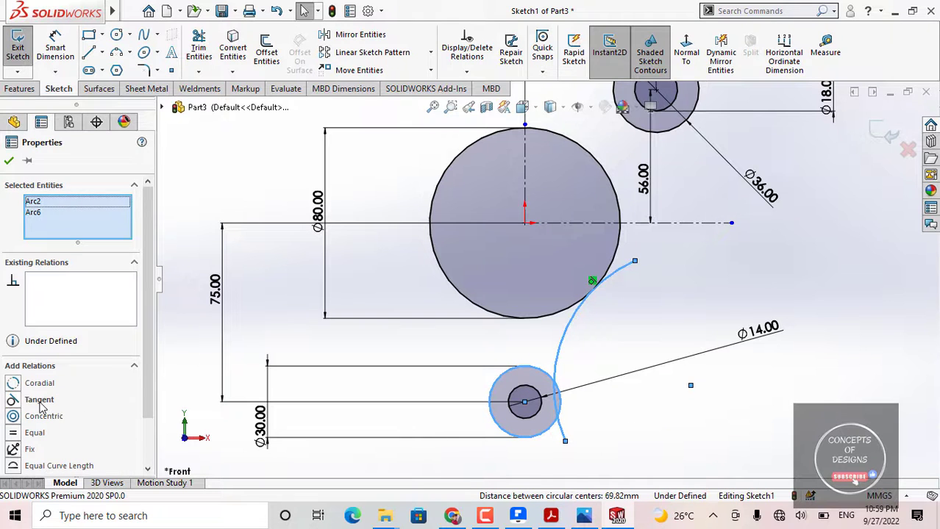
{"action": "left_click", "coordinate": [41, 406]}
{"action": "key", "text": "Escape"}
{"action": "key", "text": "f"}
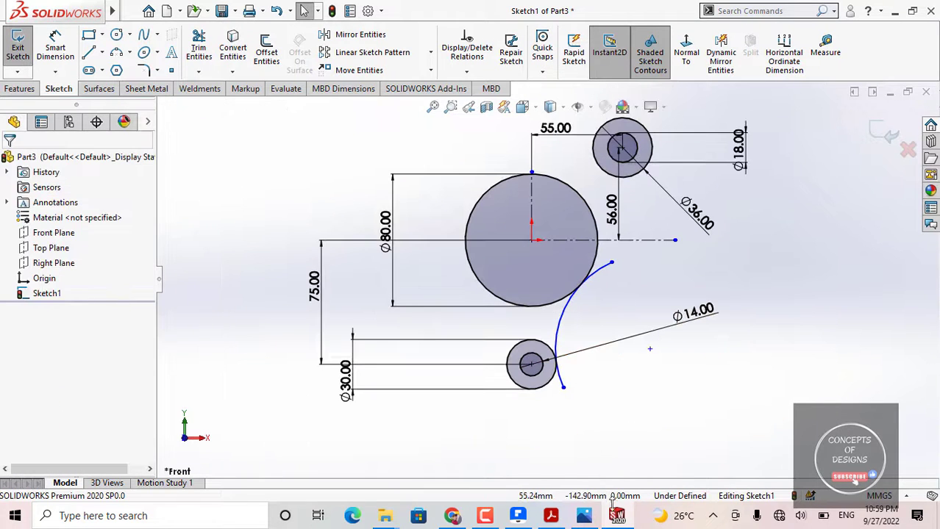
Step: Check the lower arc's radius in the PDF drawing and dimension the arc to a 25 mm radius
{"action": "left_click", "coordinate": [552, 518]}
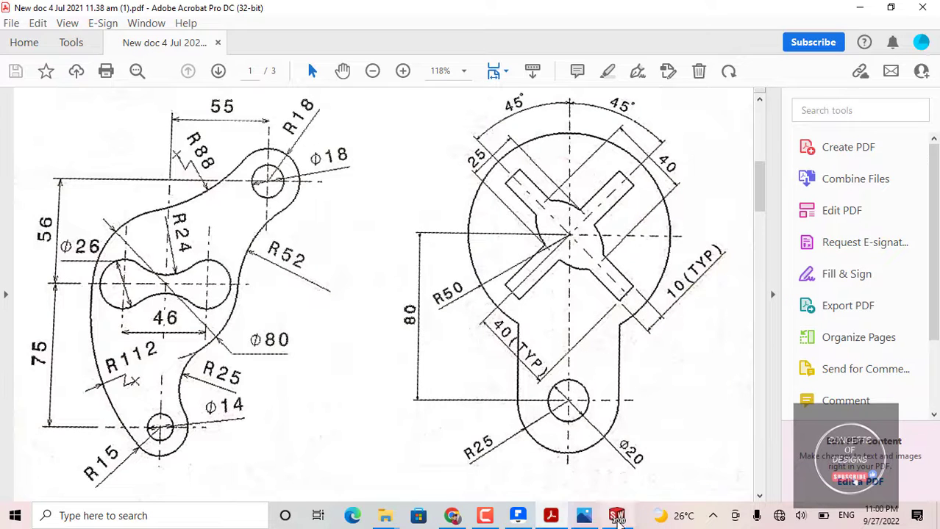
{"action": "left_click", "coordinate": [618, 517]}
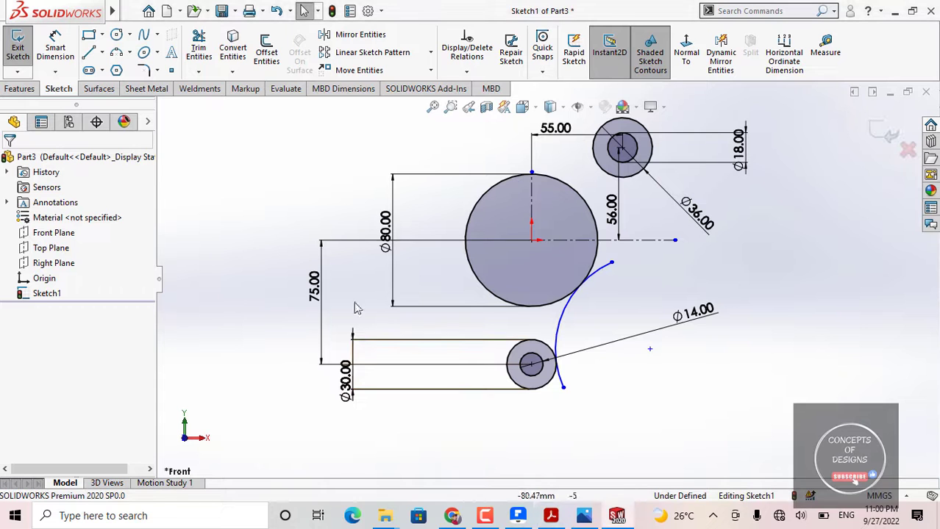
{"action": "left_click", "coordinate": [55, 47]}
{"action": "left_click", "coordinate": [567, 321]}
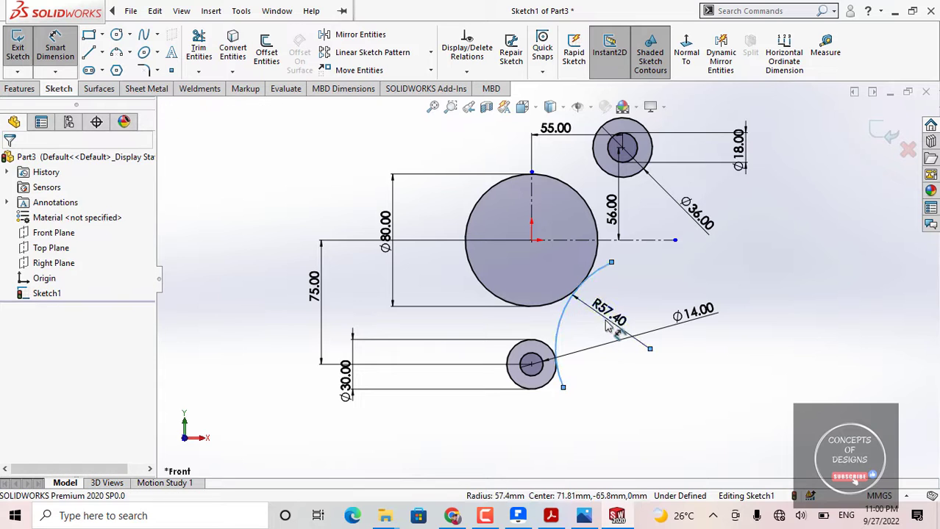
{"action": "left_click", "coordinate": [608, 328]}
{"action": "type", "text": "25"}
{"action": "key", "text": "Return"}
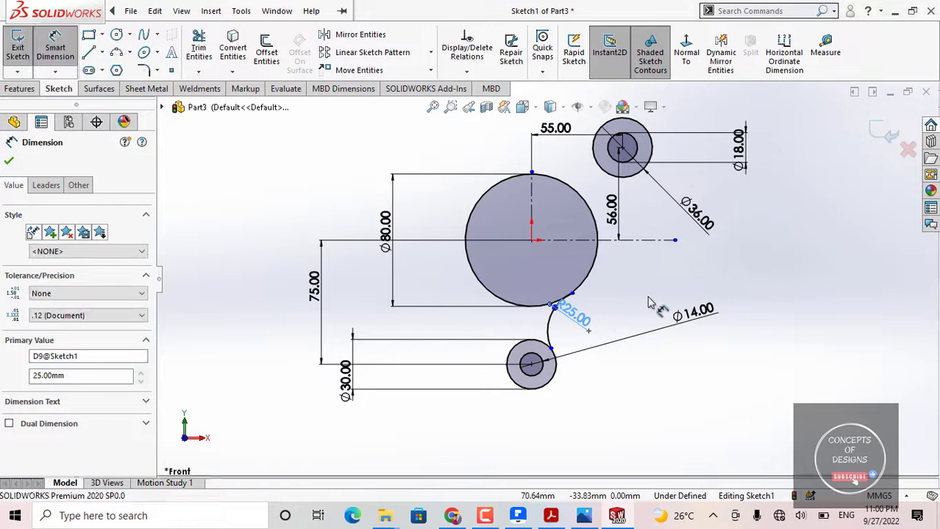
Step: Extend both ends of the 25 mm arc outward past its tangent points with the 30 mm and 80 mm circles
{"action": "scroll", "coordinate": [581, 310], "scroll_direction": "down", "scroll_amount": 4}
{"action": "mouse_move", "coordinate": [531, 390]}
{"action": "left_mouse_down"}
{"action": "mouse_move", "coordinate": [552, 419]}
{"action": "mouse_move", "coordinate": [600, 442]}
{"action": "left_mouse_up"}
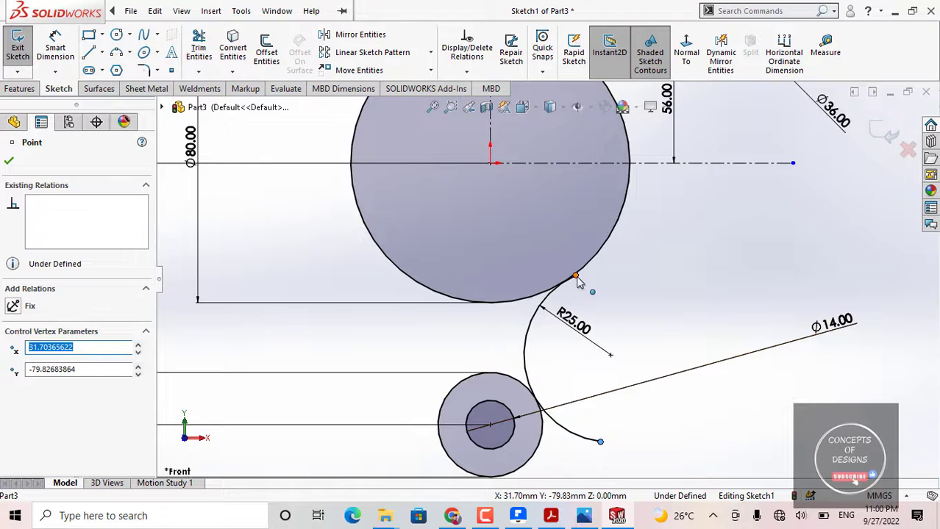
{"action": "left_click_drag", "start_coordinate": [576, 277], "coordinate": [610, 267]}
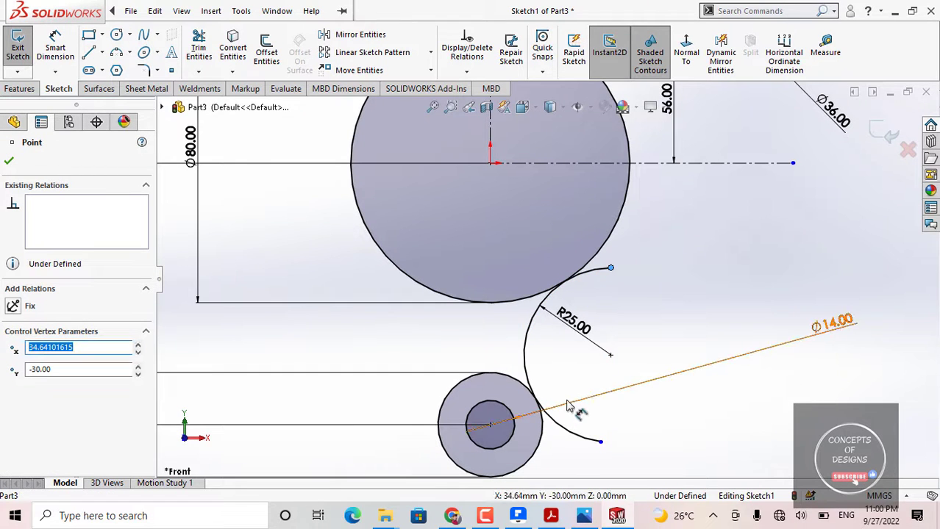
Step: Sketch a three-point arc of about 77 mm radius right of the 80 mm and 36 mm circles, bulging toward the 80 mm circle, and lower its bottom end
{"action": "scroll", "coordinate": [547, 287], "scroll_direction": "up", "scroll_amount": 3}
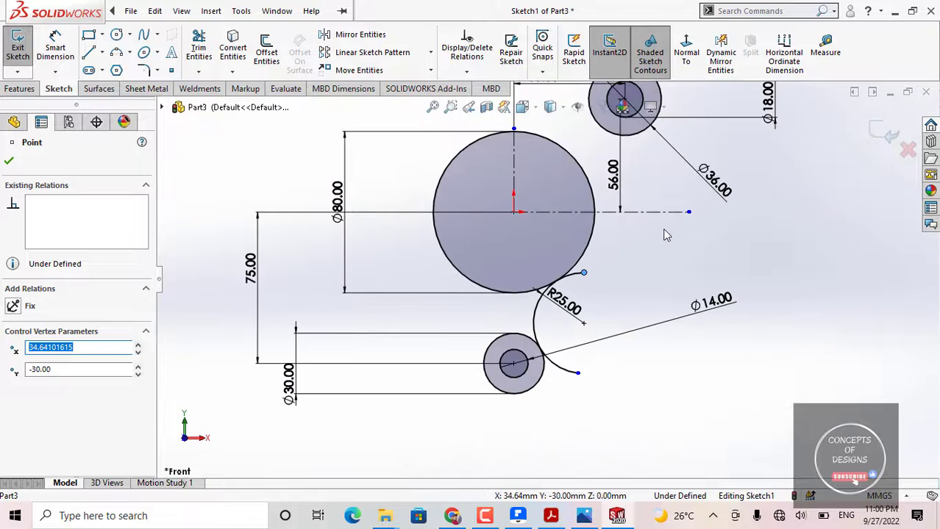
{"action": "left_click", "coordinate": [116, 52]}
{"action": "scroll", "coordinate": [634, 191], "scroll_direction": "down", "scroll_amount": 5}
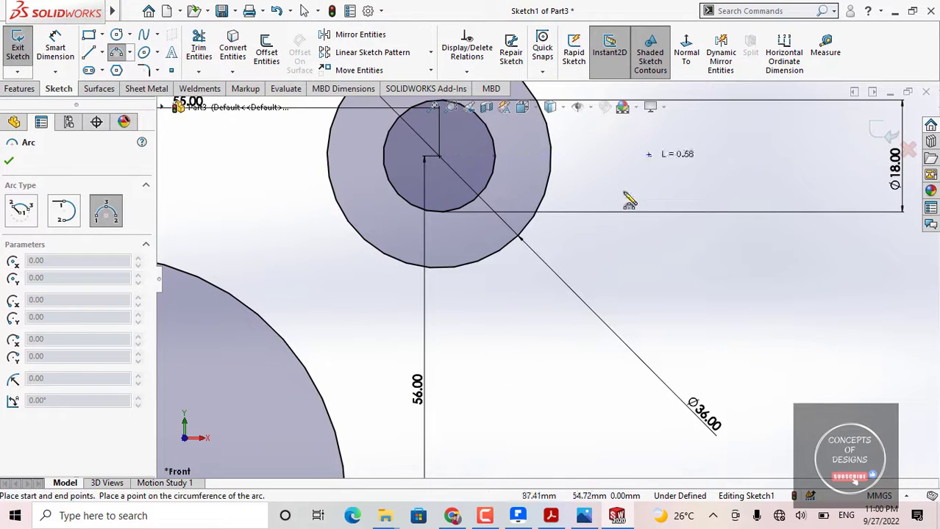
{"action": "scroll", "coordinate": [544, 294], "scroll_direction": "up", "scroll_amount": 2}
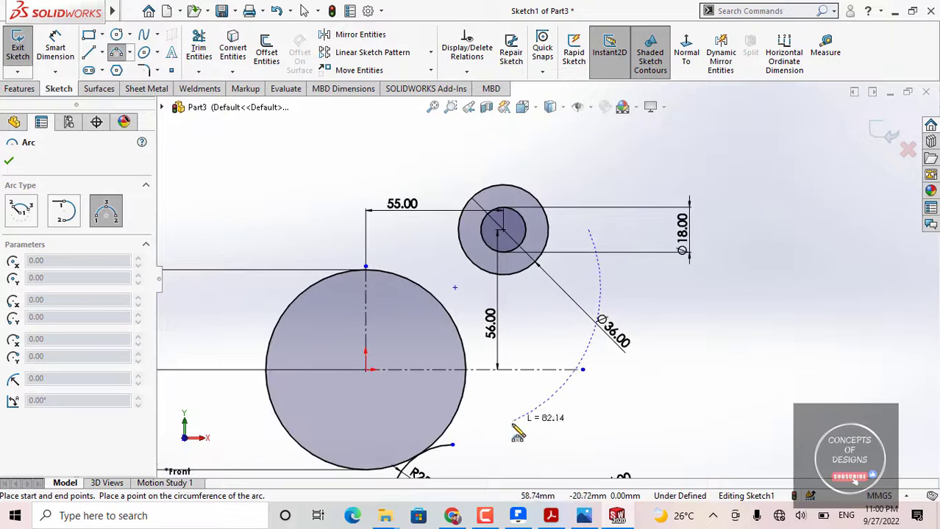
{"action": "left_click", "coordinate": [509, 428]}
{"action": "left_click", "coordinate": [519, 325]}
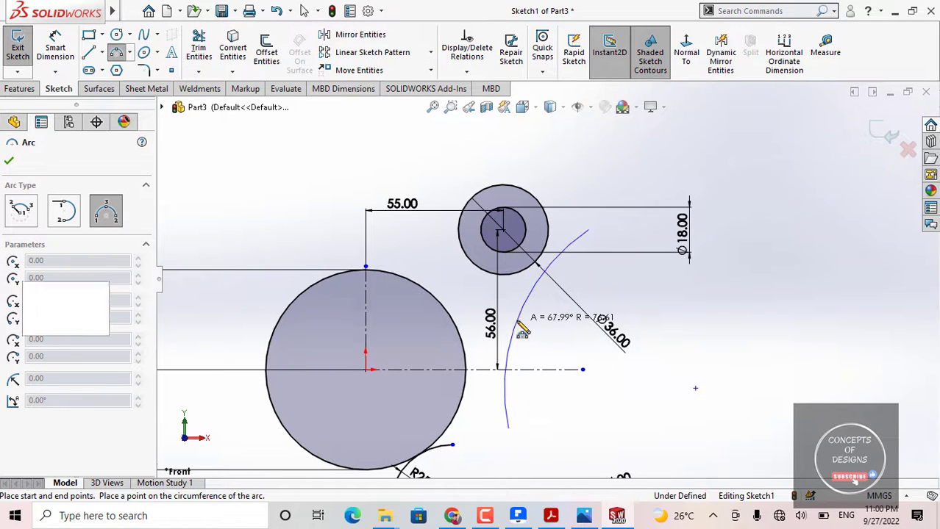
{"action": "key", "text": "Escape"}
{"action": "left_click_drag", "start_coordinate": [509, 429], "coordinate": [526, 455]}
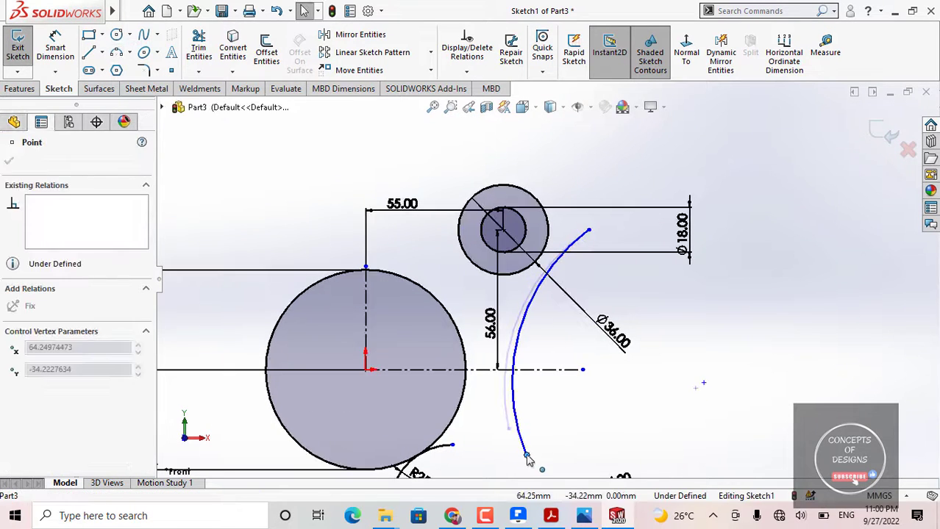
{"action": "key", "text": "Escape"}
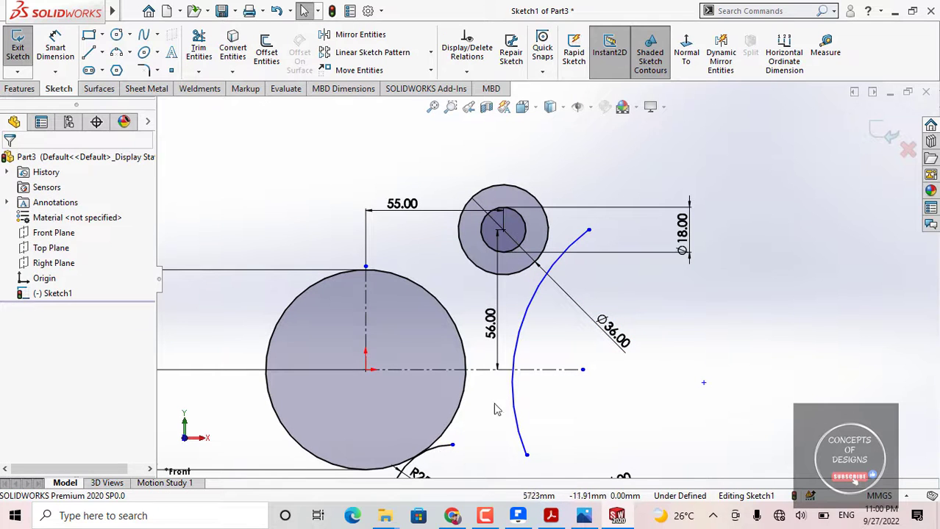
Step: Make the new upper arc tangent to the 80 mm circle
{"action": "scroll", "coordinate": [533, 398], "scroll_direction": "down", "scroll_amount": 2}
{"action": "scroll", "coordinate": [504, 387], "scroll_direction": "up", "scroll_amount": 3}
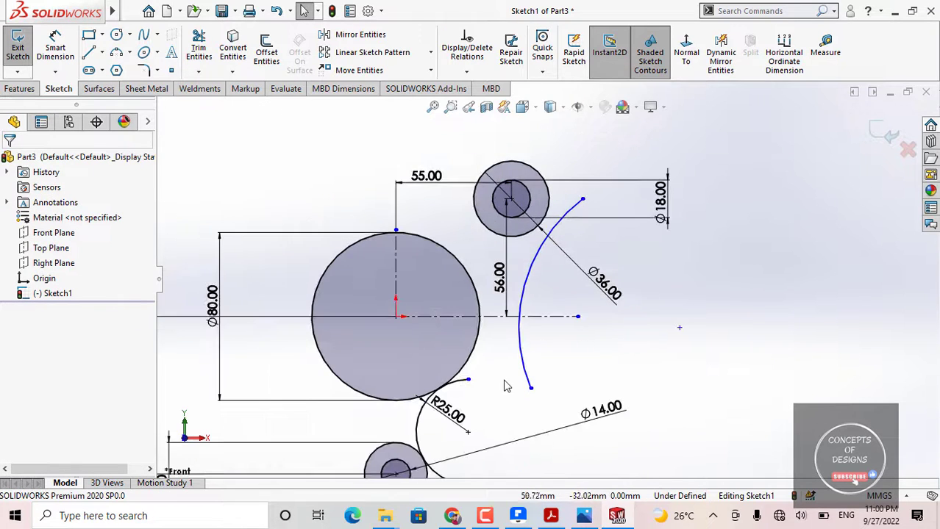
{"action": "scroll", "coordinate": [522, 285], "scroll_direction": "down", "scroll_amount": 2}
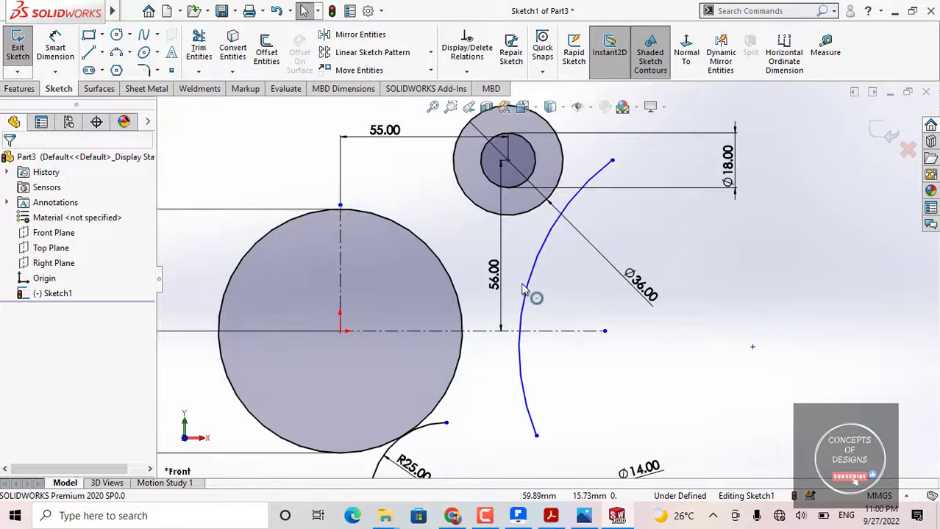
{"action": "left_click", "coordinate": [55, 48]}
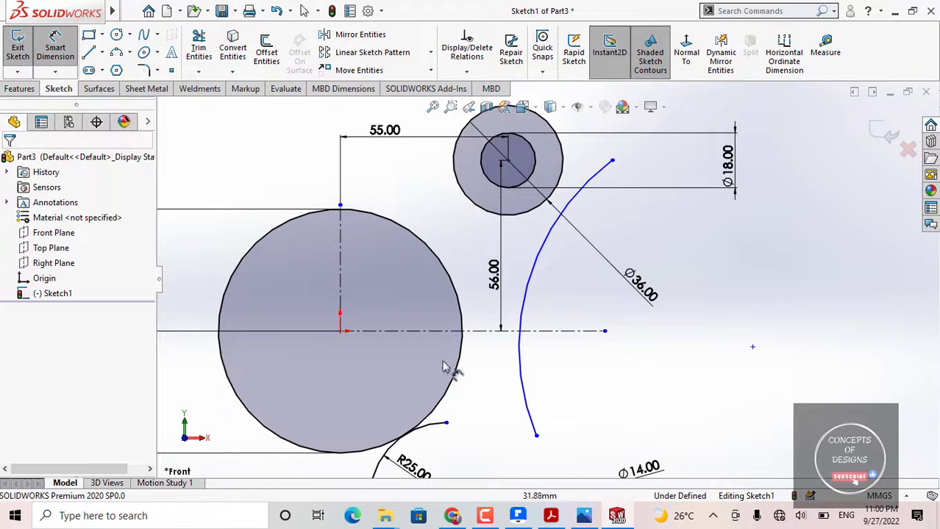
{"action": "key", "text": "Escape"}
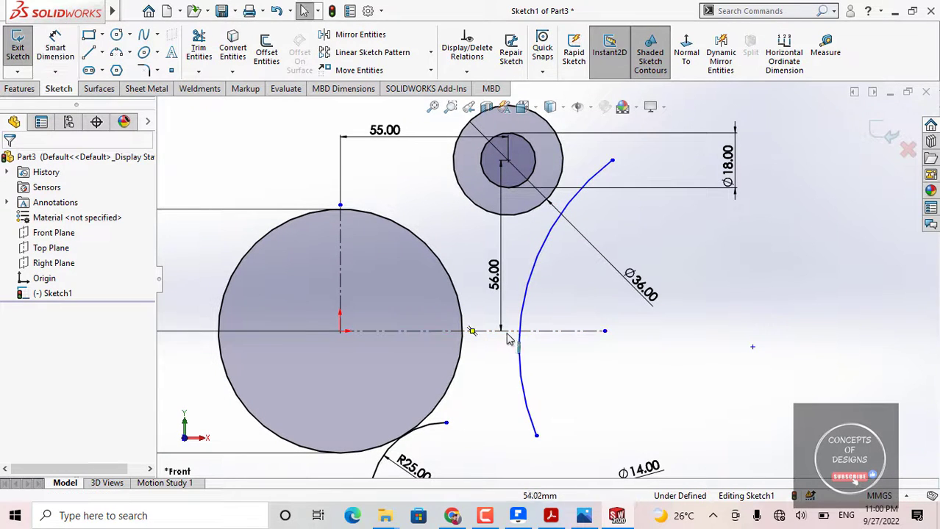
{"action": "scroll", "coordinate": [465, 358], "scroll_direction": "up", "scroll_amount": 2}
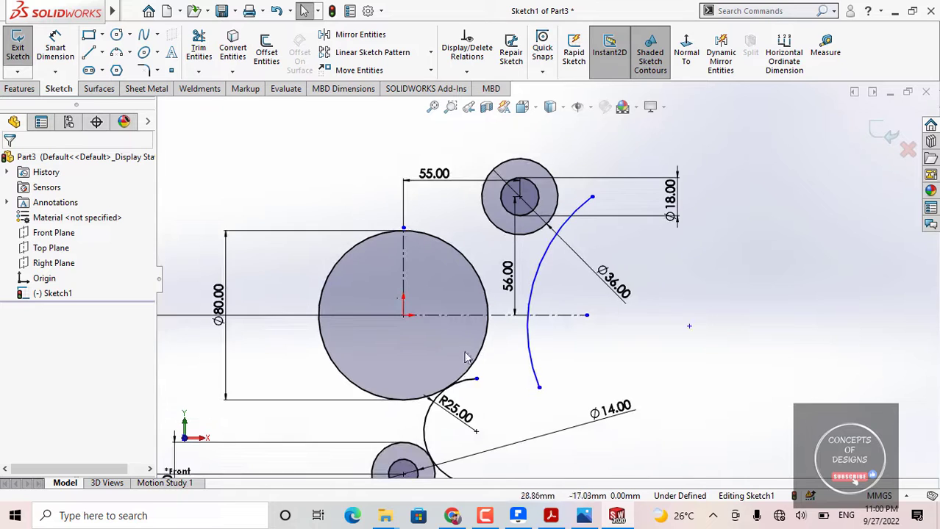
{"action": "left_click", "coordinate": [526, 344]}
{"action": "left_click", "coordinate": [483, 345]}
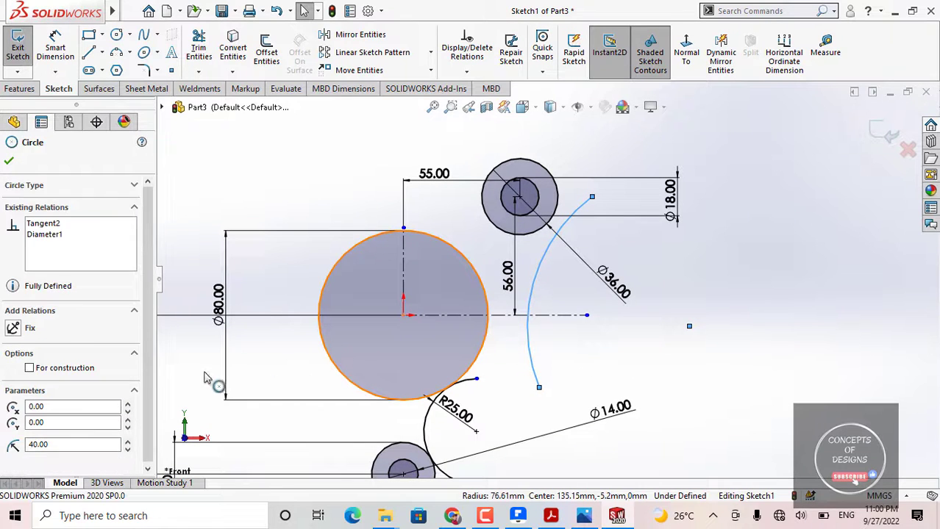
{"action": "left_click", "coordinate": [37, 399]}
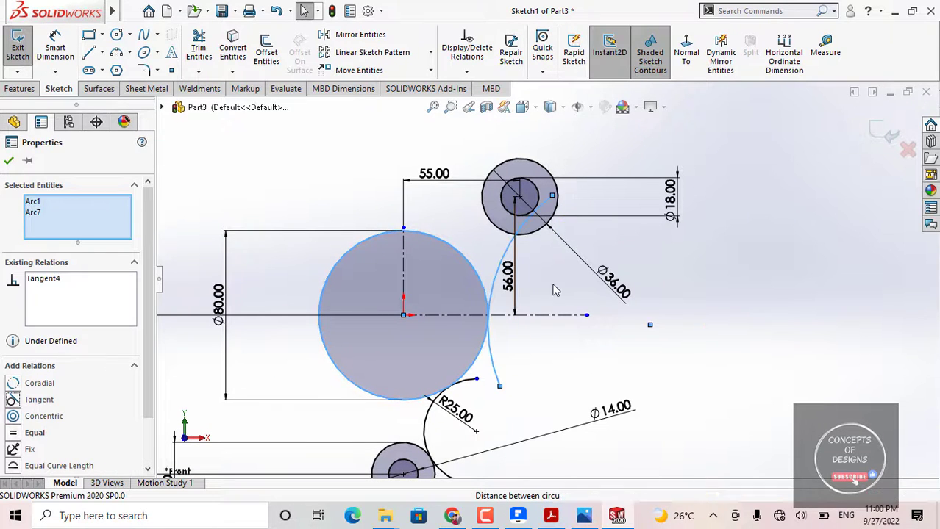
Step: Make the upper arc tangent to the 36 mm circle
{"action": "key", "text": "Escape"}
{"action": "left_click", "coordinate": [534, 224]}
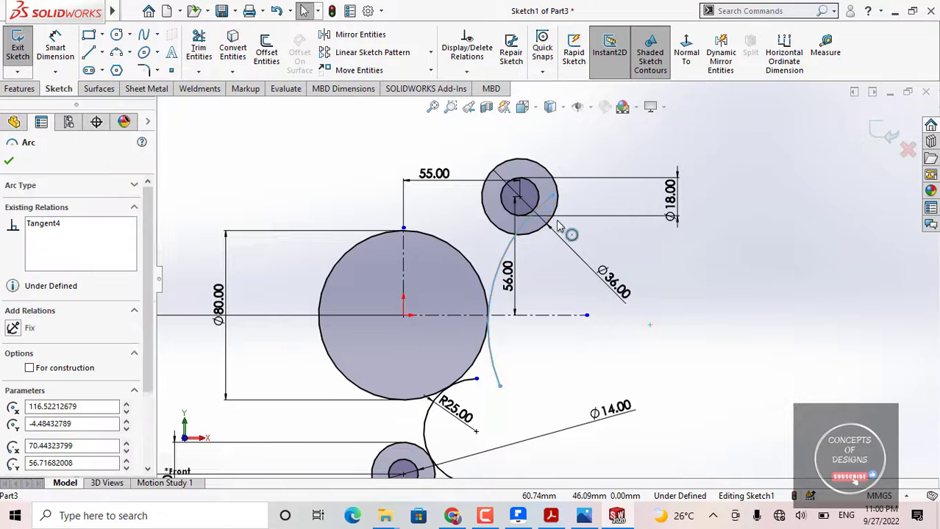
{"action": "left_click", "coordinate": [557, 215]}
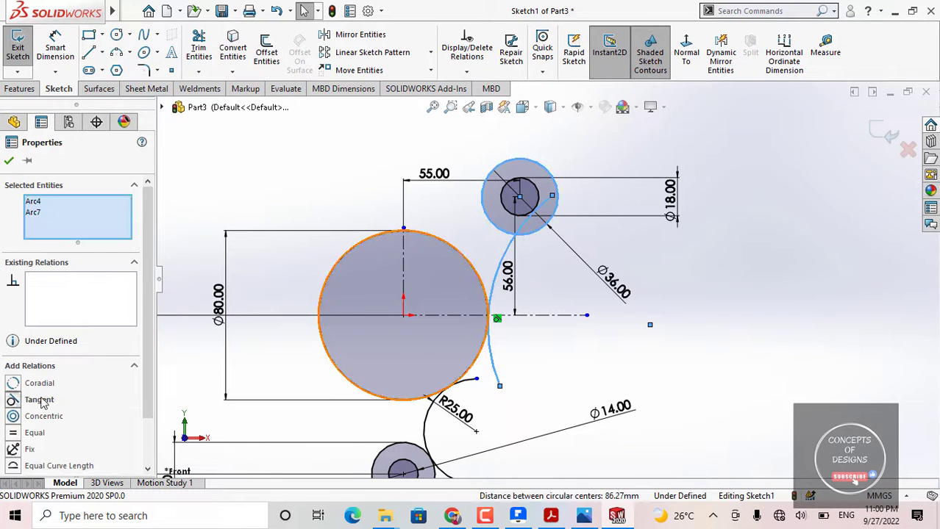
{"action": "left_click", "coordinate": [40, 401]}
{"action": "key", "text": "Escape"}
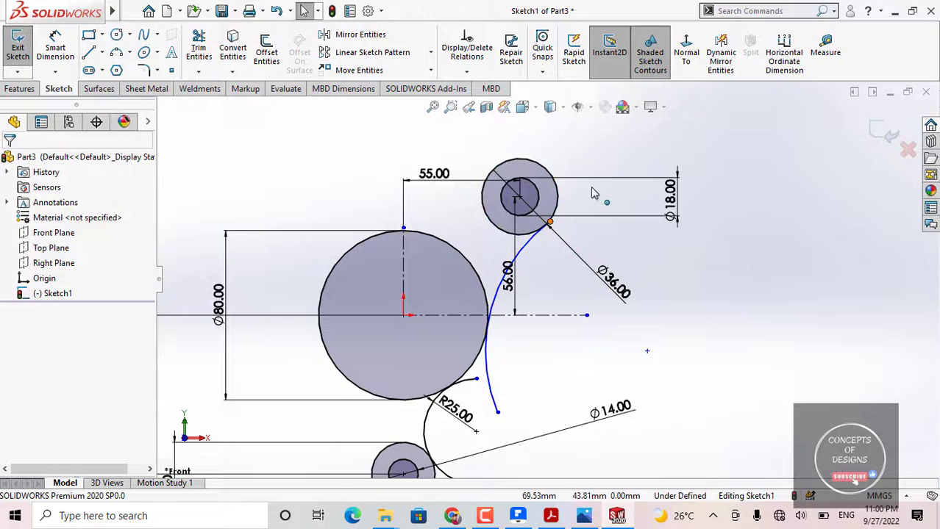
Step: Pull the upper arc's top end up and outward beyond the 36 mm circle
{"action": "left_click_drag", "start_coordinate": [550, 222], "coordinate": [593, 178]}
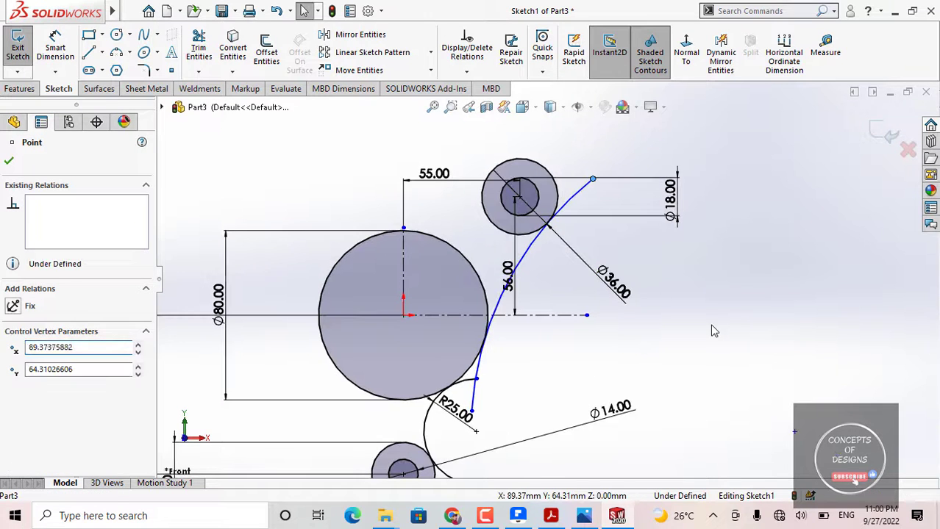
{"action": "left_click", "coordinate": [711, 330]}
{"action": "key", "text": "f"}
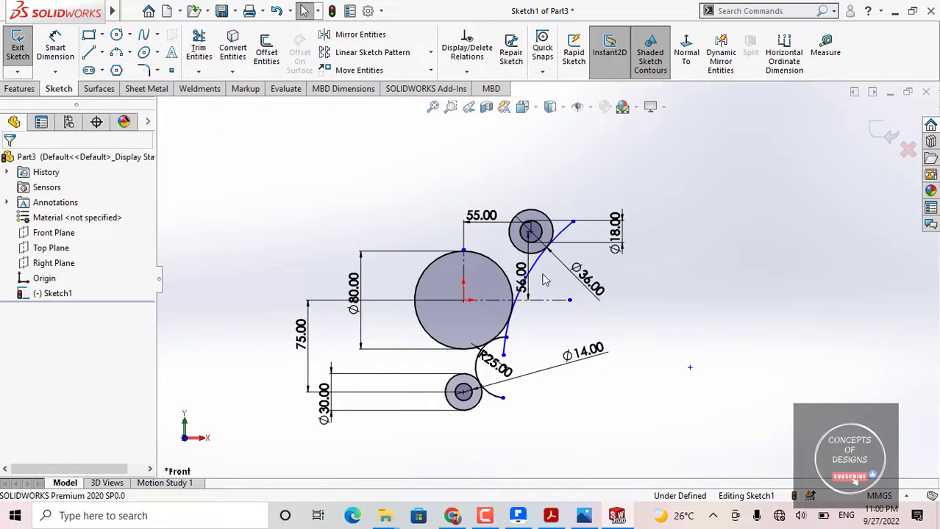
Step: Check the upper arc's radius in the PDF drawing and dimension the arc to a 52 mm radius
{"action": "left_click", "coordinate": [553, 516]}
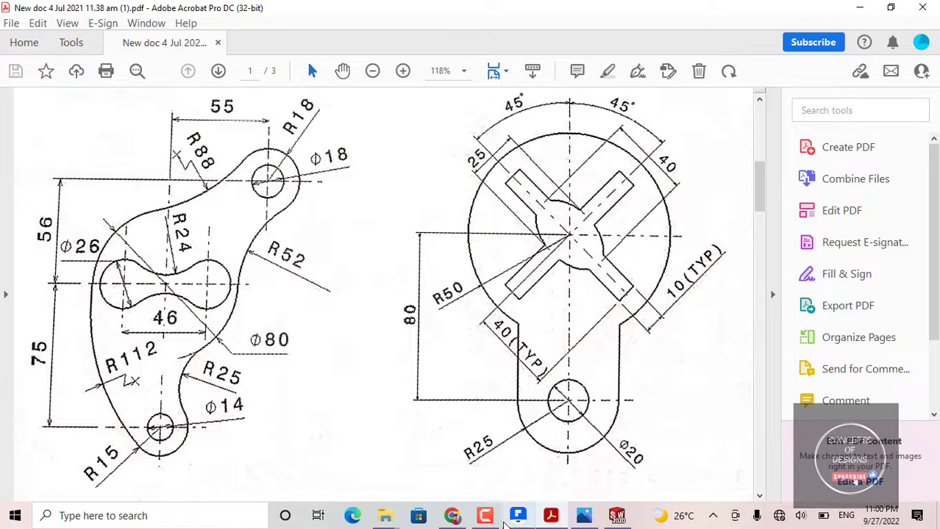
{"action": "left_click", "coordinate": [616, 516]}
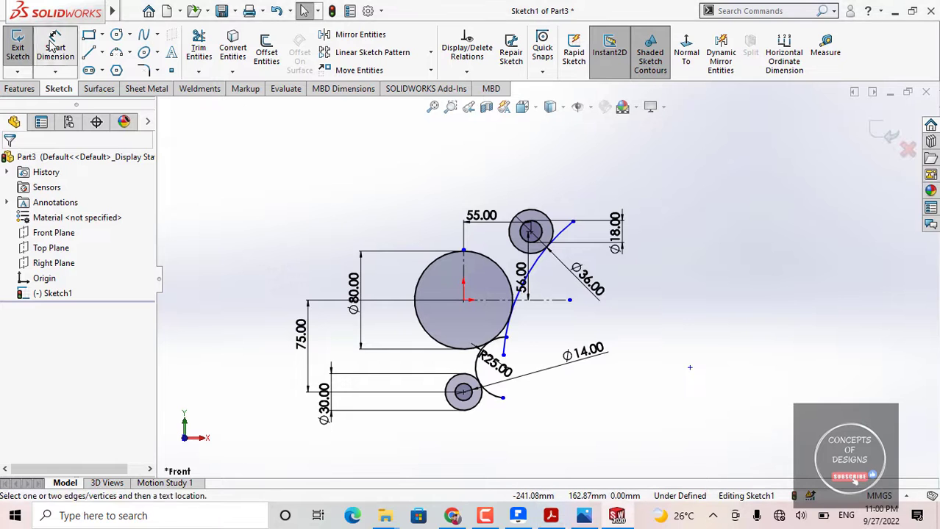
{"action": "scroll", "coordinate": [487, 242], "scroll_direction": "down", "scroll_amount": 3}
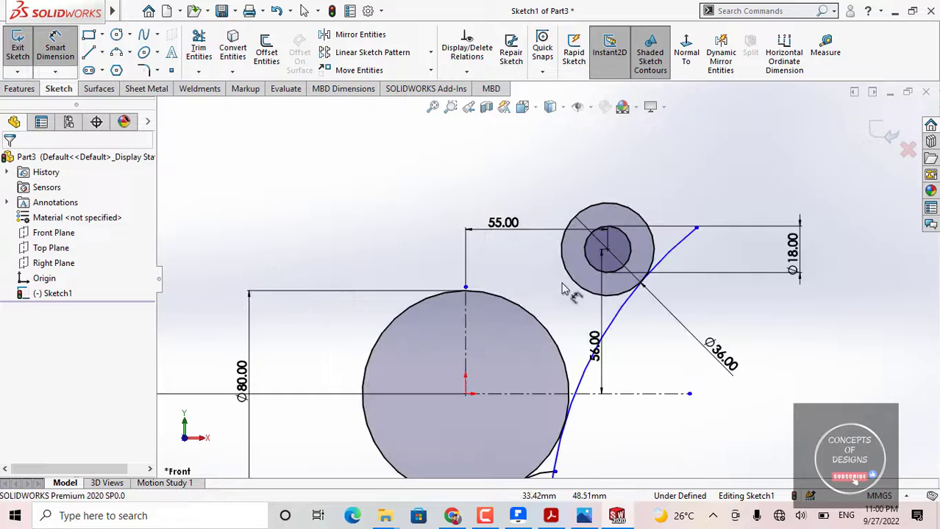
{"action": "left_click", "coordinate": [623, 317]}
{"action": "left_click", "coordinate": [654, 370]}
{"action": "type", "text": "52"}
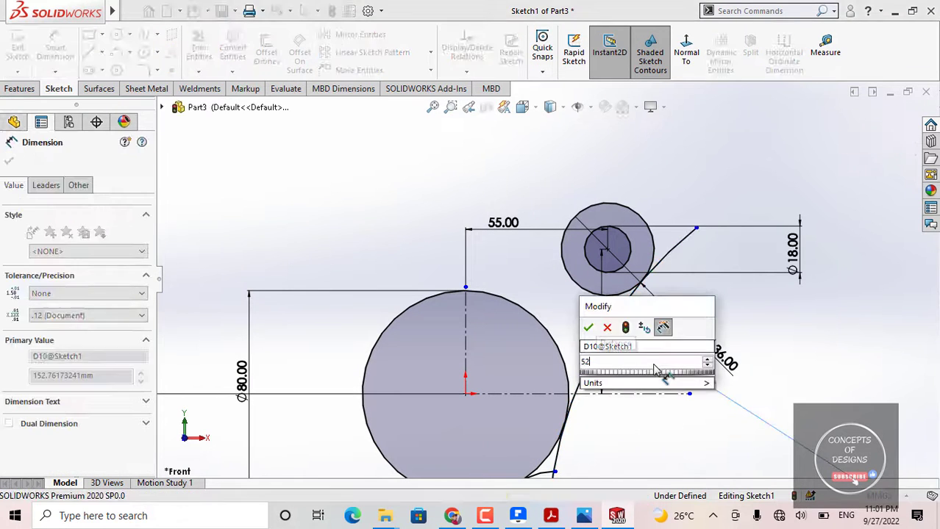
{"action": "key", "text": "Return"}
{"action": "key", "text": "Escape"}
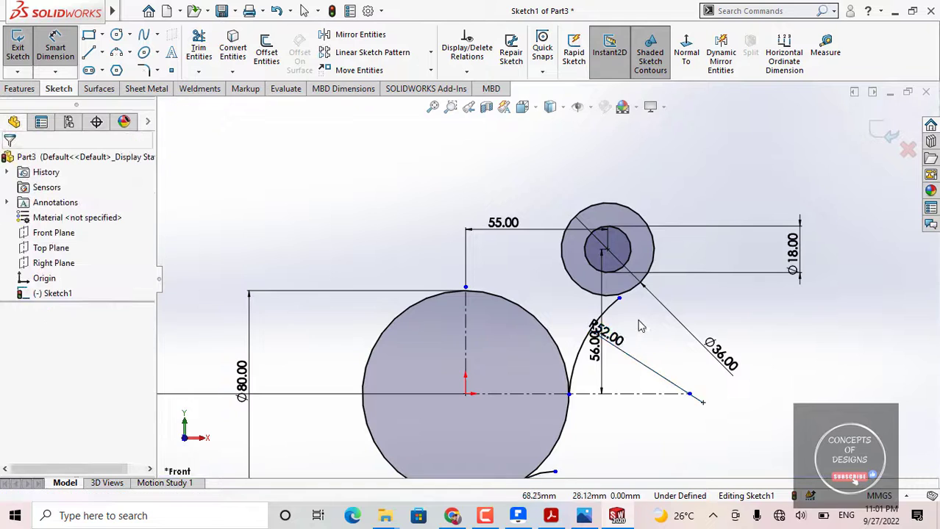
Step: Extend the top end of the 52 mm arc past its tangent point on the 36 mm circle
{"action": "scroll", "coordinate": [638, 324], "scroll_direction": "down", "scroll_amount": 5}
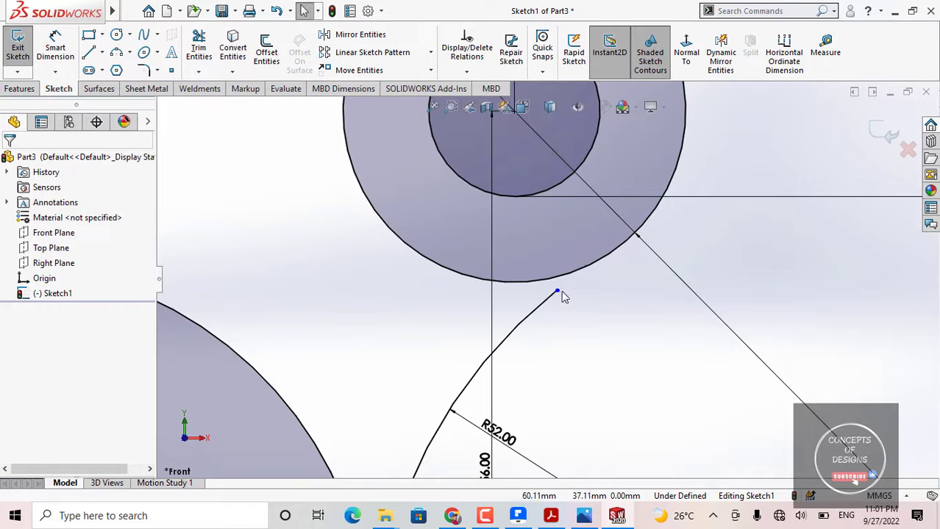
{"action": "left_click_drag", "start_coordinate": [559, 295], "coordinate": [798, 185]}
{"action": "left_click", "coordinate": [538, 375]}
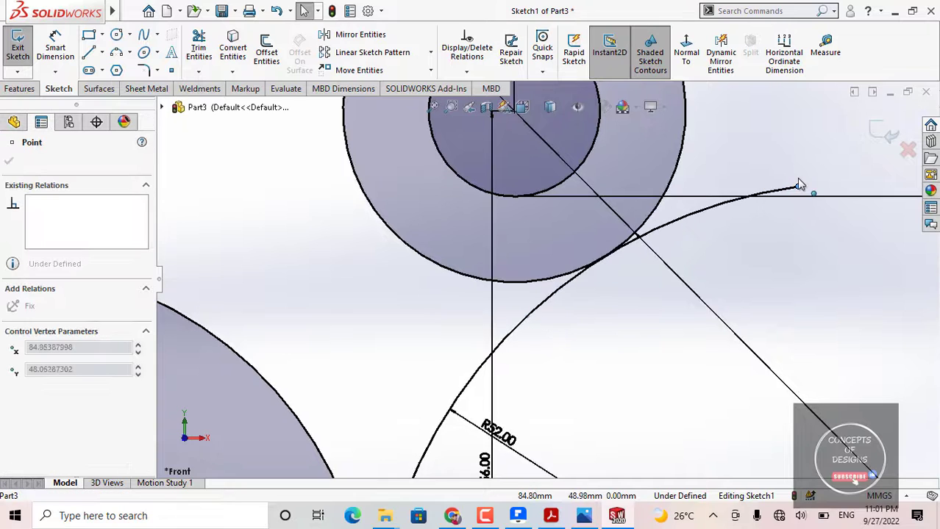
{"action": "scroll", "coordinate": [507, 290], "scroll_direction": "up", "scroll_amount": 3}
{"action": "left_click", "coordinate": [414, 234]}
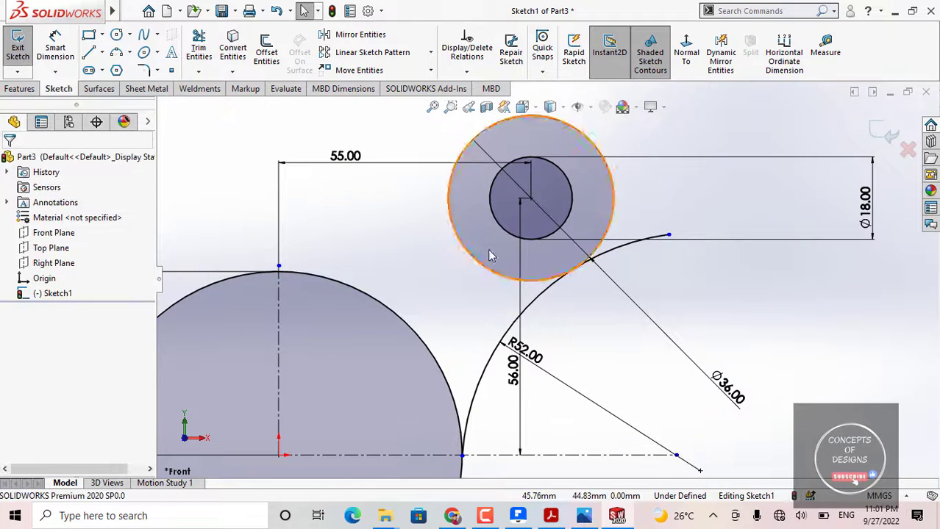
Step: Extend the lower end of the 52 mm arc past its tangent point on the 80 mm circle
{"action": "scroll", "coordinate": [412, 279], "scroll_direction": "up", "scroll_amount": 3}
{"action": "scroll", "coordinate": [504, 387], "scroll_direction": "down", "scroll_amount": 3}
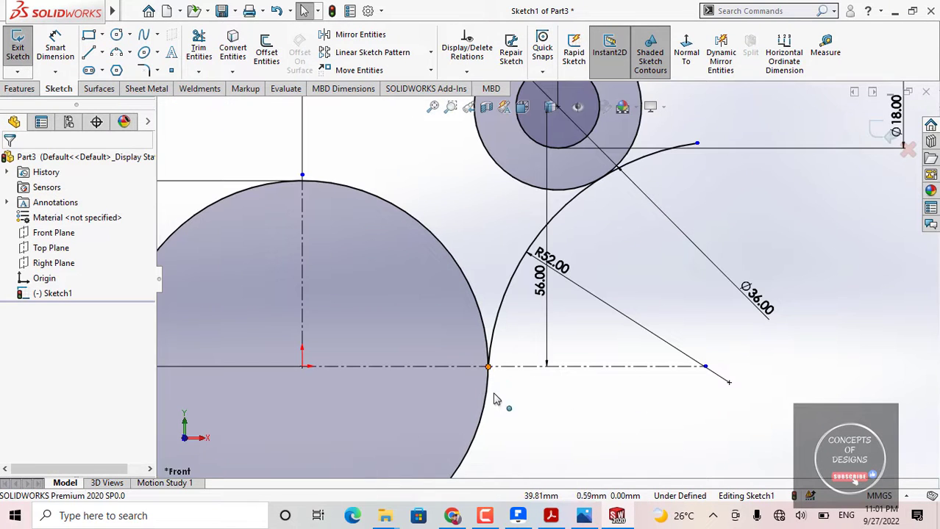
{"action": "left_click_drag", "start_coordinate": [509, 408], "coordinate": [502, 459]}
{"action": "scroll", "coordinate": [514, 449], "scroll_direction": "up", "scroll_amount": 3}
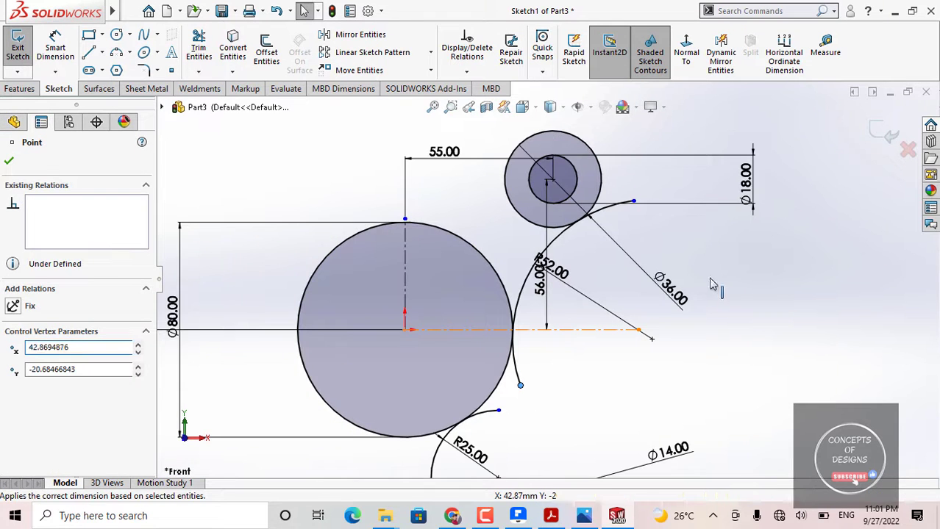
{"action": "left_click", "coordinate": [712, 285]}
{"action": "scroll", "coordinate": [660, 297], "scroll_direction": "up", "scroll_amount": 2}
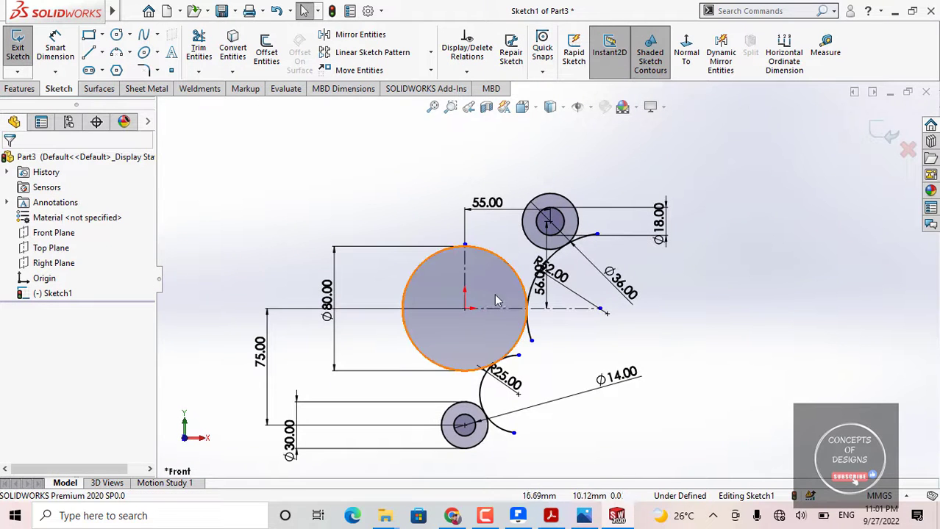
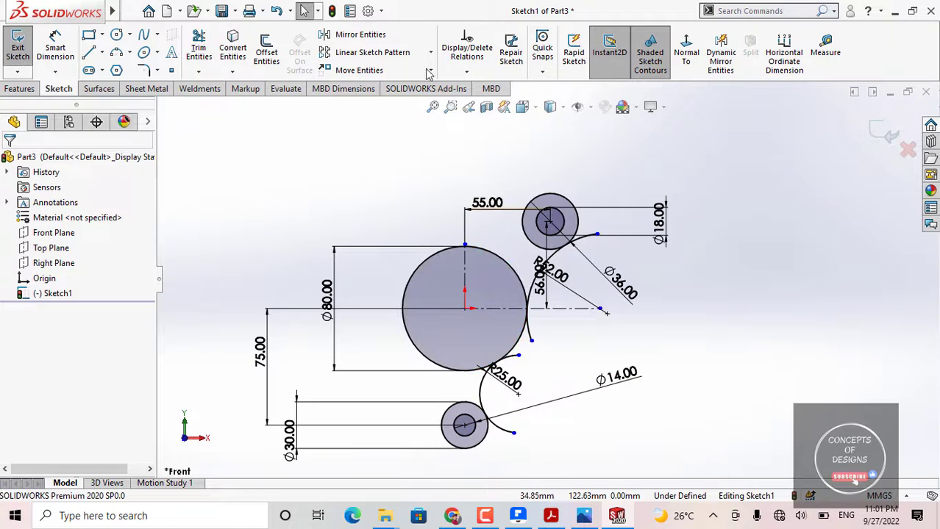
Step: Draw a three-point arc left of the 80 mm and 30 mm circles, bulging outward
{"action": "left_click", "coordinate": [116, 51]}
{"action": "scroll", "coordinate": [412, 335], "scroll_direction": "down", "scroll_amount": 3}
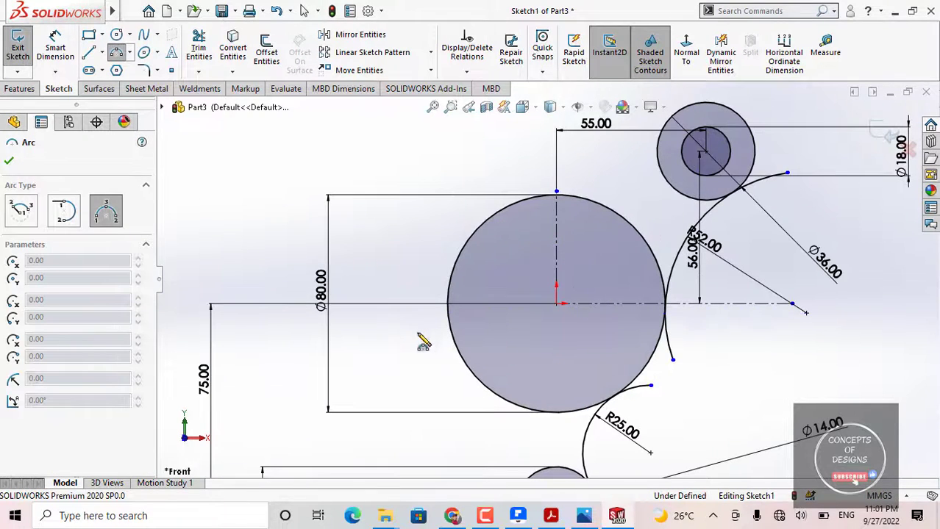
{"action": "left_click", "coordinate": [388, 285]}
{"action": "scroll", "coordinate": [412, 397], "scroll_direction": "up", "scroll_amount": 3}
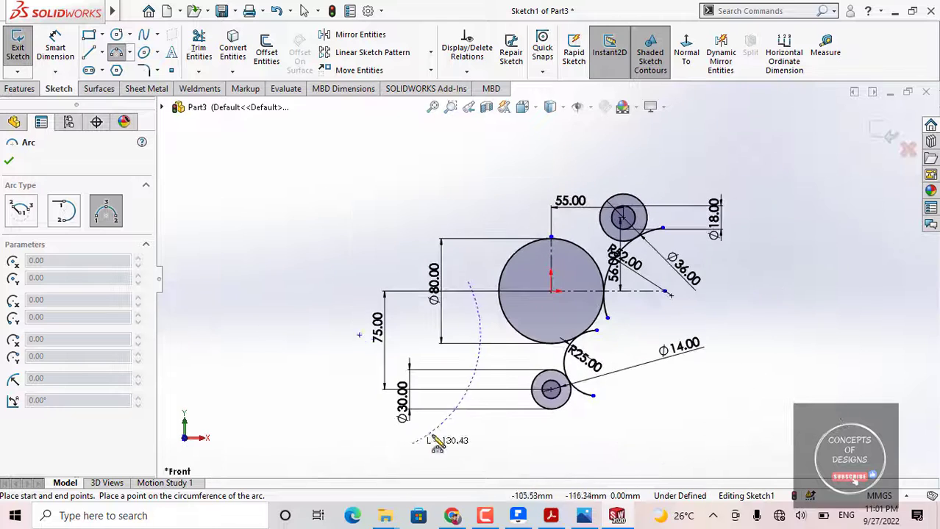
{"action": "left_click", "coordinate": [491, 403]}
{"action": "left_click", "coordinate": [465, 329]}
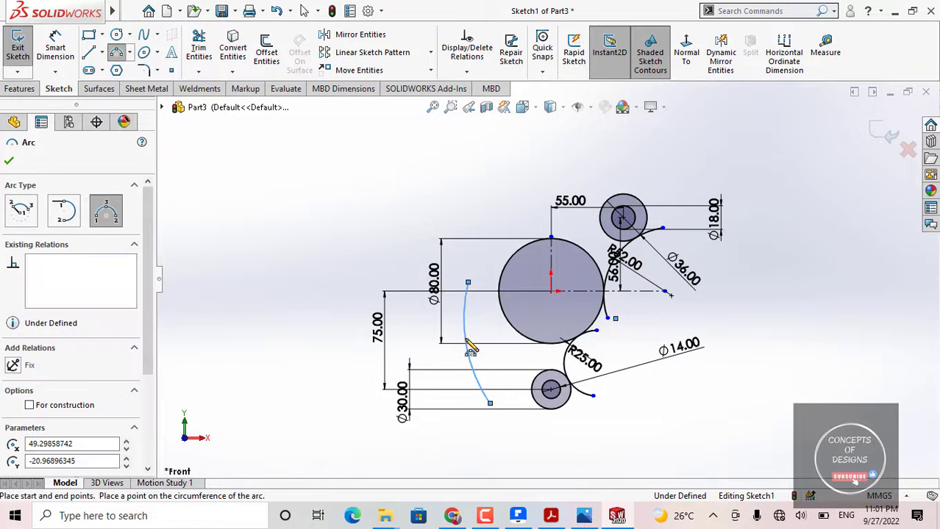
{"action": "key", "text": "Escape"}
Step: Make the left arc tangent to the 80 mm circle and pull its upper end up along the circle
{"action": "scroll", "coordinate": [486, 309], "scroll_direction": "down", "scroll_amount": 3}
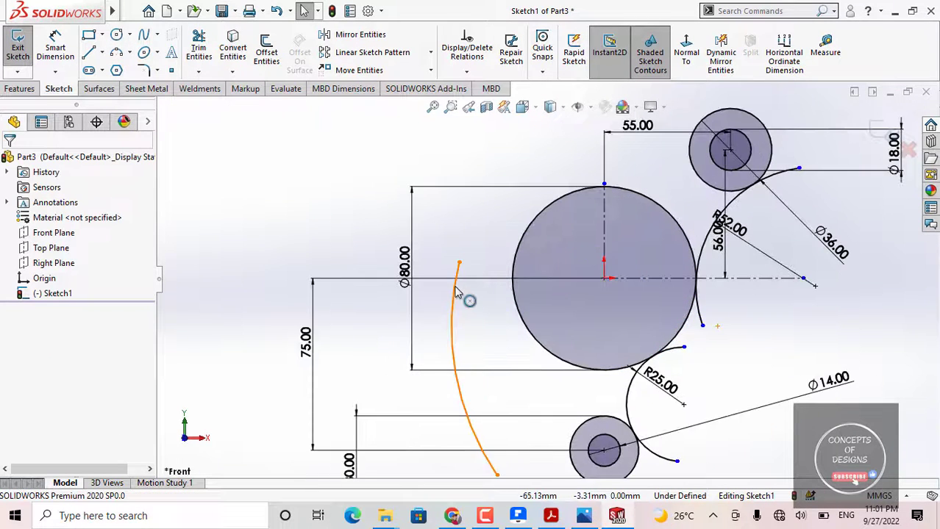
{"action": "left_click", "coordinate": [532, 312], "text": "ctrl"}
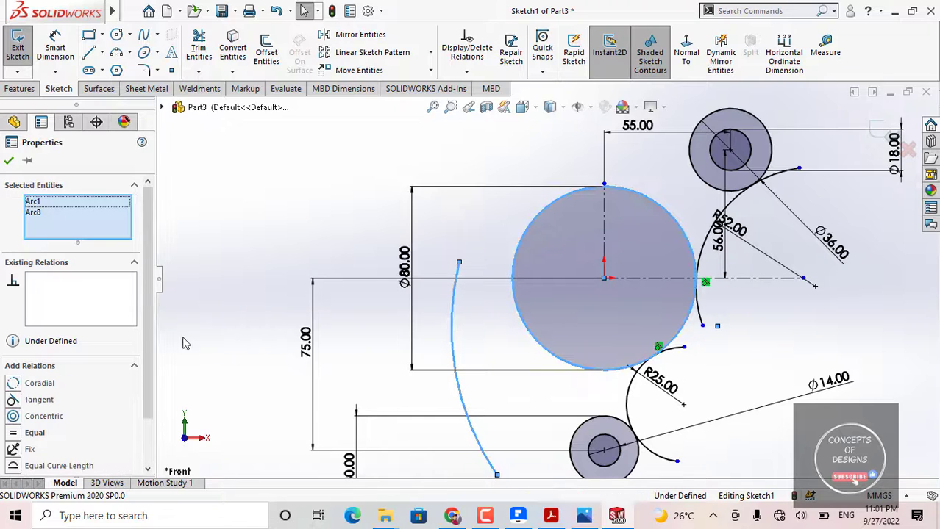
{"action": "left_click", "coordinate": [39, 400]}
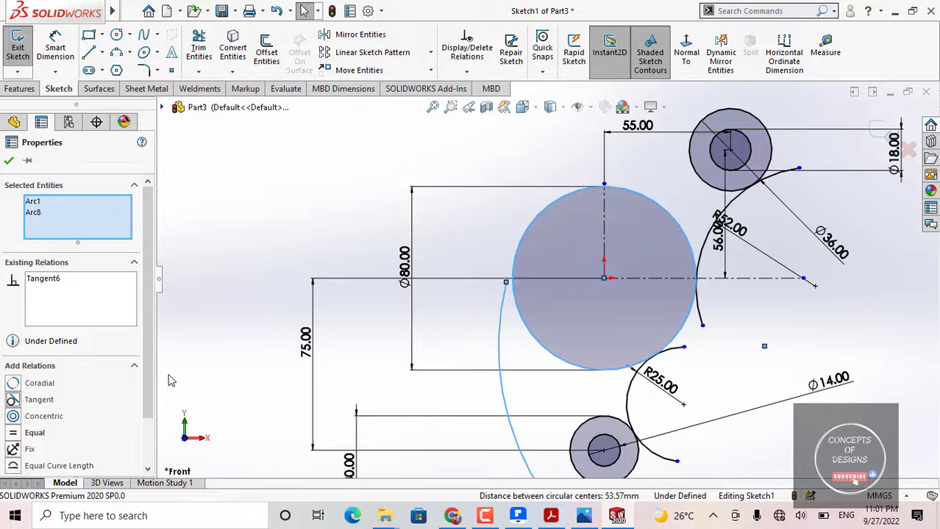
{"action": "left_click", "coordinate": [462, 332]}
{"action": "mouse_move", "coordinate": [506, 281]}
{"action": "left_mouse_down"}
{"action": "mouse_move", "coordinate": [570, 197]}
{"action": "mouse_move", "coordinate": [522, 239]}
{"action": "left_mouse_up"}
{"action": "left_click", "coordinate": [482, 262]}
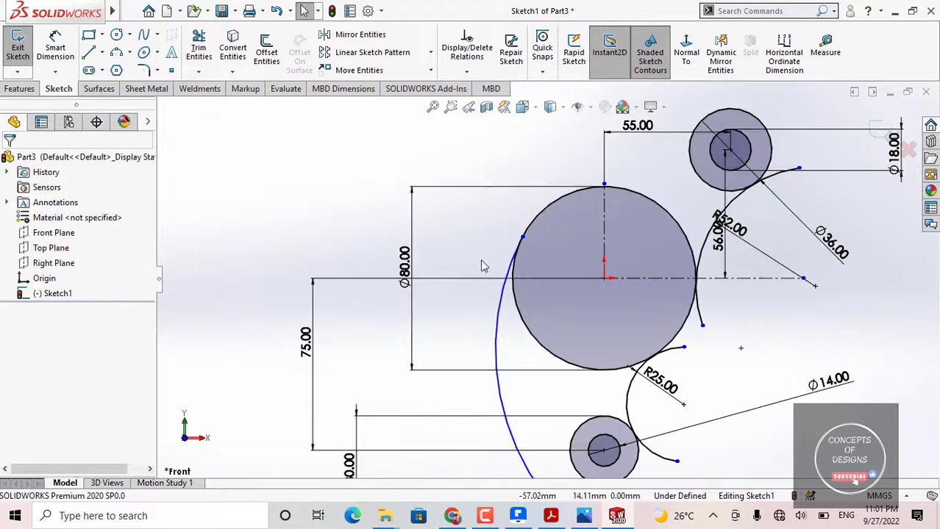
Step: Make the left arc tangent to the 30 mm circle and check its radius in the PDF drawing
{"action": "scroll", "coordinate": [546, 279], "scroll_direction": "up", "scroll_amount": 3}
{"action": "left_click", "coordinate": [561, 390]}
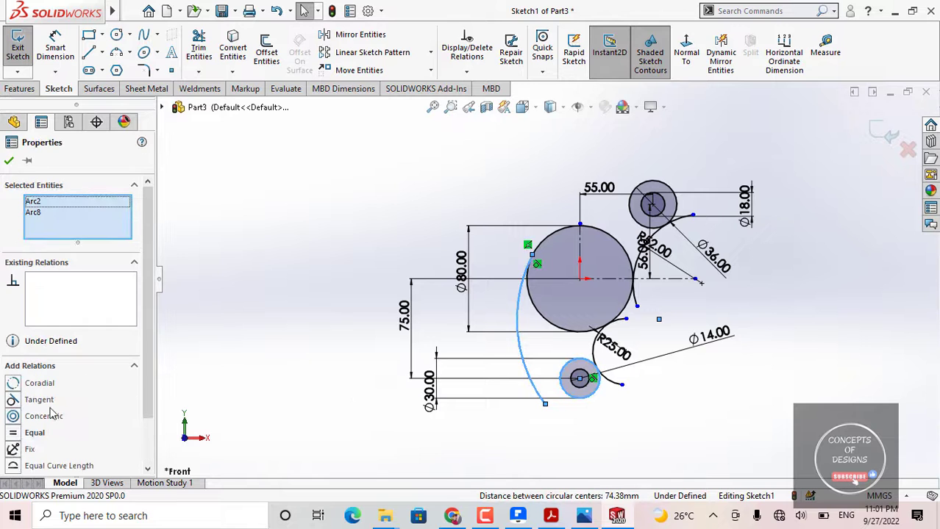
{"action": "left_click", "coordinate": [39, 400]}
{"action": "left_click", "coordinate": [294, 332]}
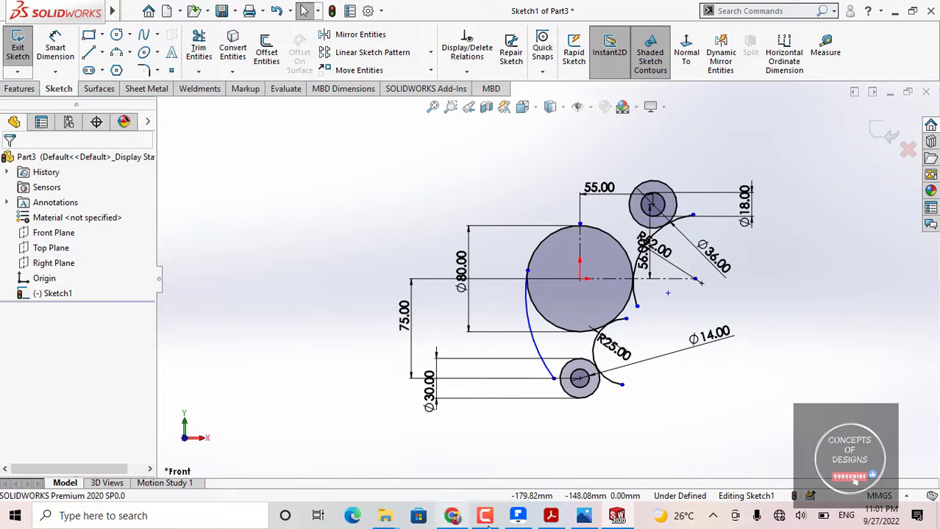
{"action": "left_click", "coordinate": [551, 516]}
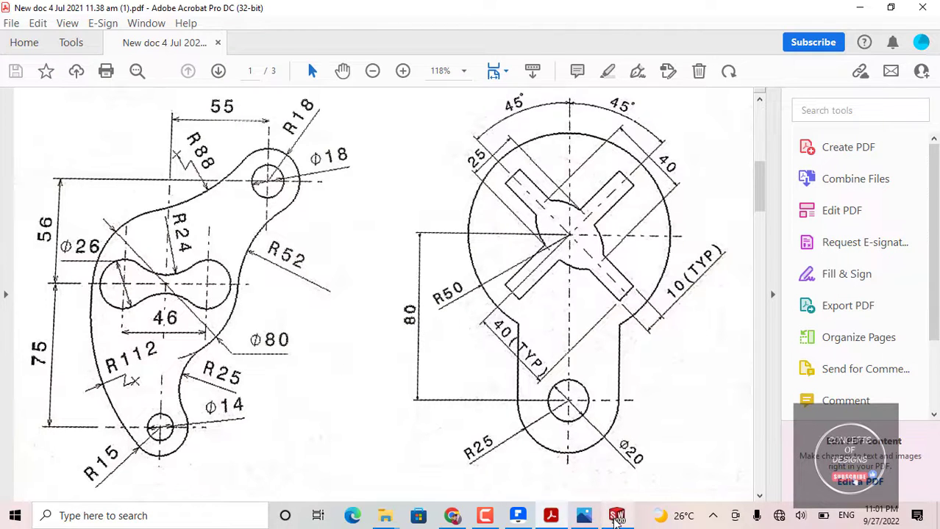
{"action": "left_click", "coordinate": [616, 515]}
{"action": "scroll", "coordinate": [557, 341], "scroll_direction": "down", "scroll_amount": 4}
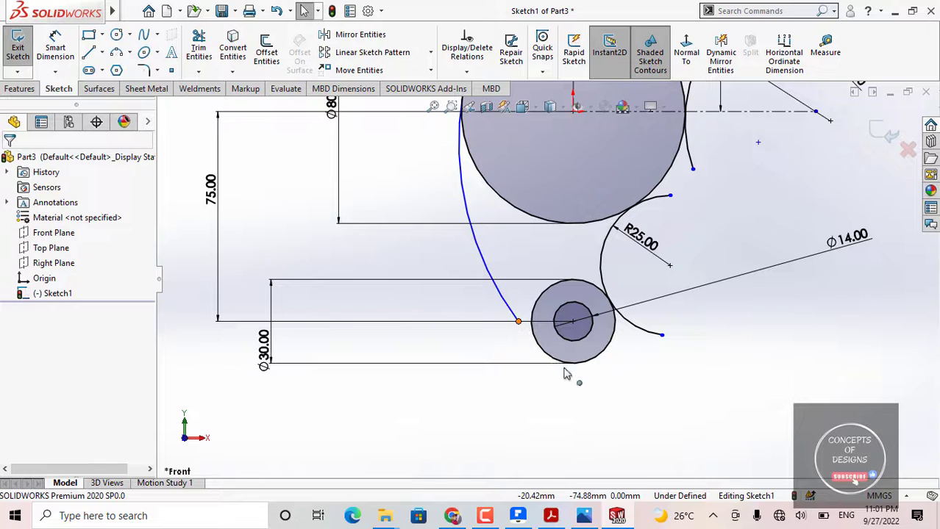
{"action": "mouse_move", "coordinate": [565, 374]}
{"action": "left_mouse_down"}
{"action": "mouse_move", "coordinate": [604, 394]}
{"action": "mouse_move", "coordinate": [573, 362]}
{"action": "left_mouse_up"}
{"action": "key", "text": "Escape"}
{"action": "scroll", "coordinate": [547, 220], "scroll_direction": "up", "scroll_amount": 5}
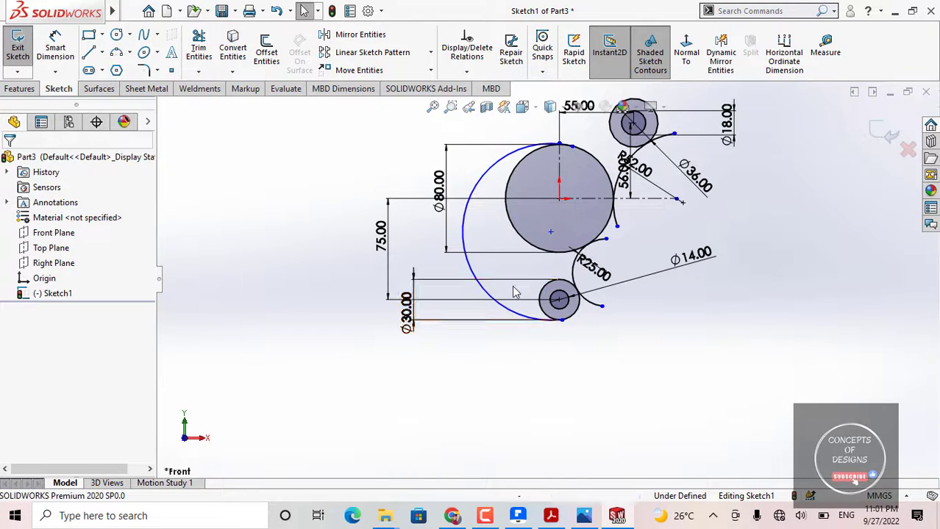
{"action": "key", "text": "ctrl+z"}
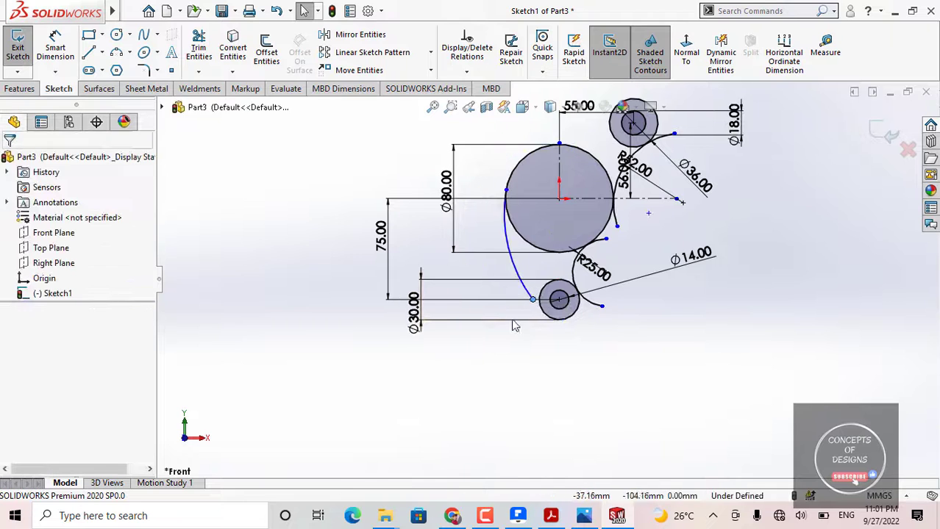
Step: Dimension the left arc to a 112 mm radius
{"action": "scroll", "coordinate": [512, 322], "scroll_direction": "down", "scroll_amount": 2}
{"action": "right_click_drag", "start_coordinate": [487, 365], "coordinate": [512, 287]}
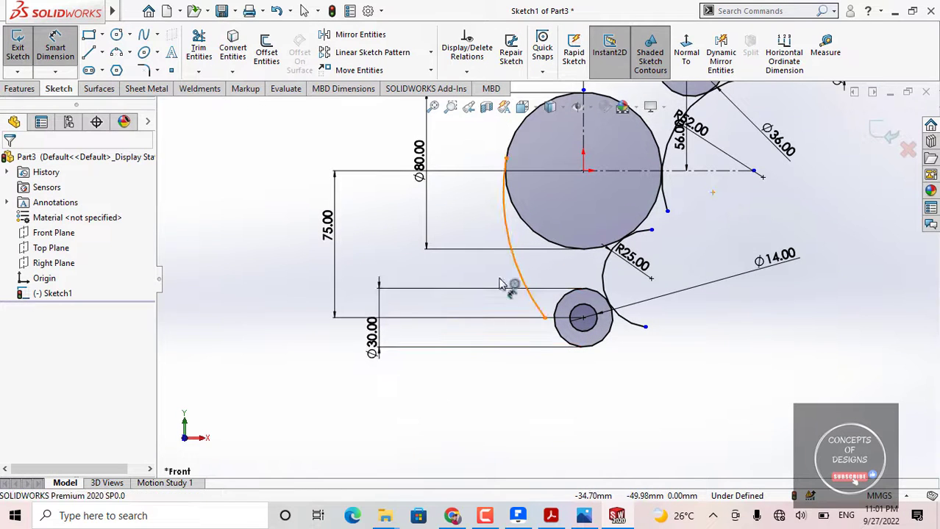
{"action": "left_click", "coordinate": [500, 285]}
{"action": "left_click", "coordinate": [481, 286]}
{"action": "type", "text": "11"}
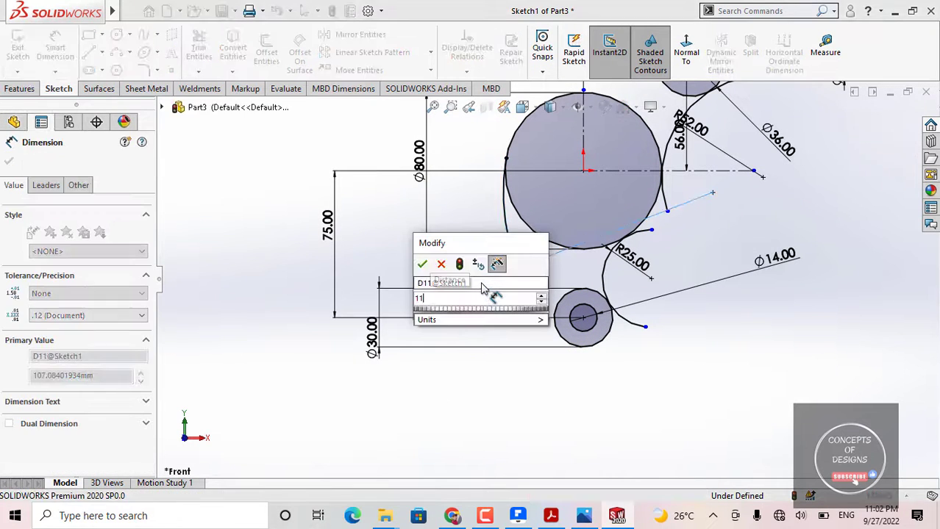
{"action": "type", "text": "2"}
{"action": "key", "text": "Return"}
{"action": "left_click", "coordinate": [478, 250]}
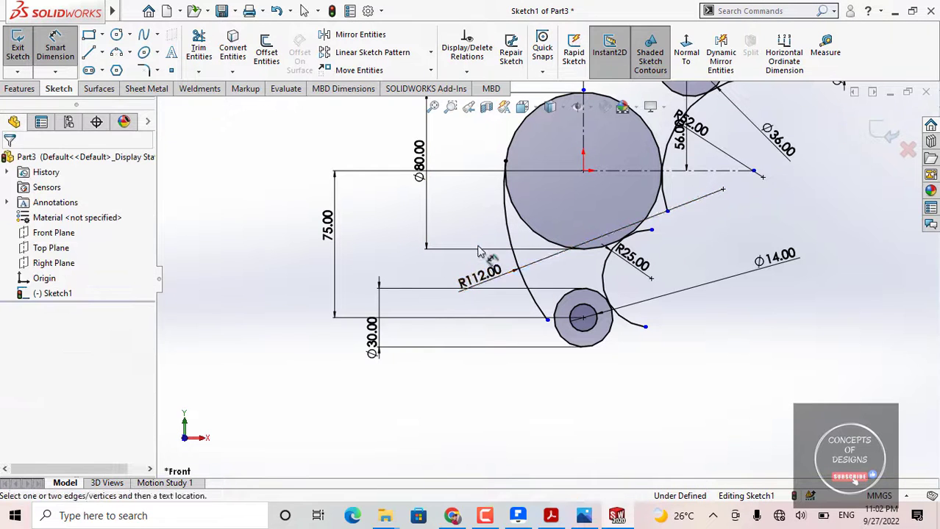
{"action": "scroll", "coordinate": [574, 316], "scroll_direction": "down", "scroll_amount": 3}
{"action": "key", "text": "Escape"}
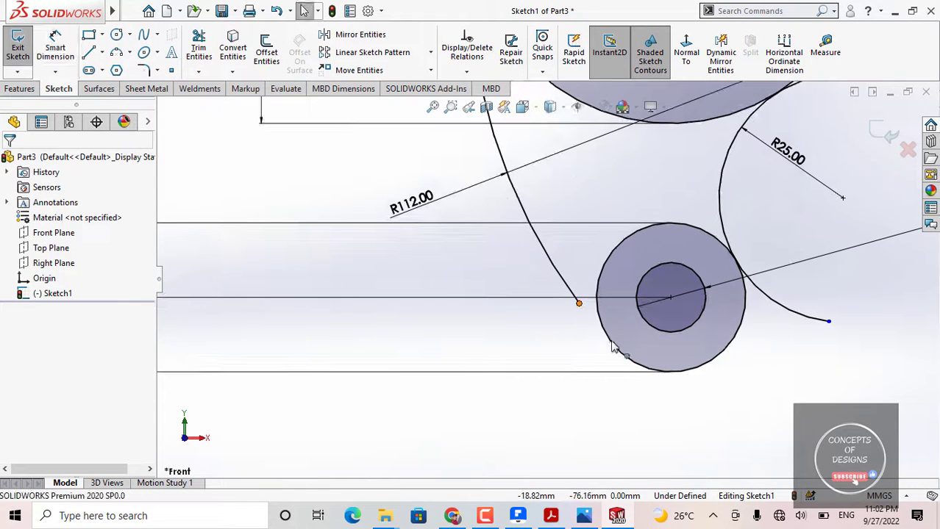
Step: Extend the lower end of the 112 mm arc past its tangent point on the 30 mm circle
{"action": "left_click_drag", "start_coordinate": [614, 348], "coordinate": [695, 413]}
{"action": "left_click", "coordinate": [592, 406]}
{"action": "scroll", "coordinate": [573, 367], "scroll_direction": "up", "scroll_amount": 5}
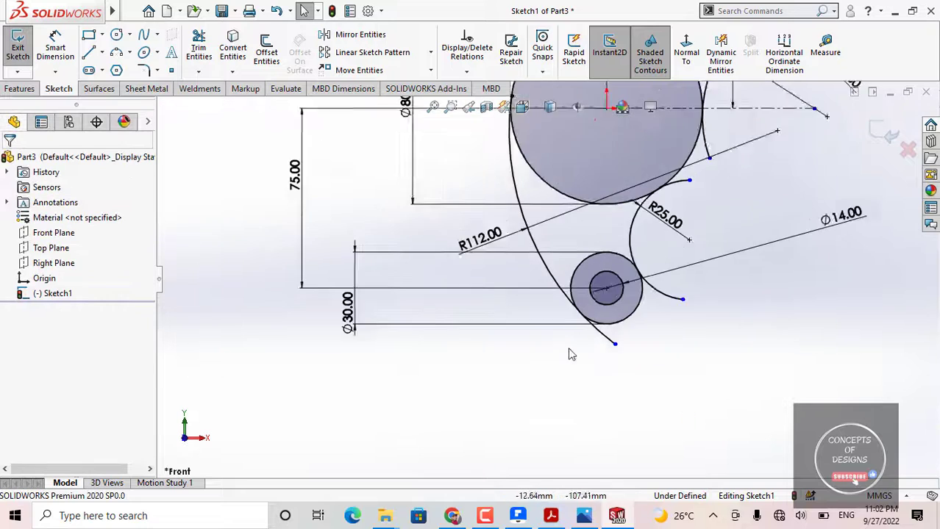
{"action": "scroll", "coordinate": [529, 127], "scroll_direction": "down", "scroll_amount": 5}
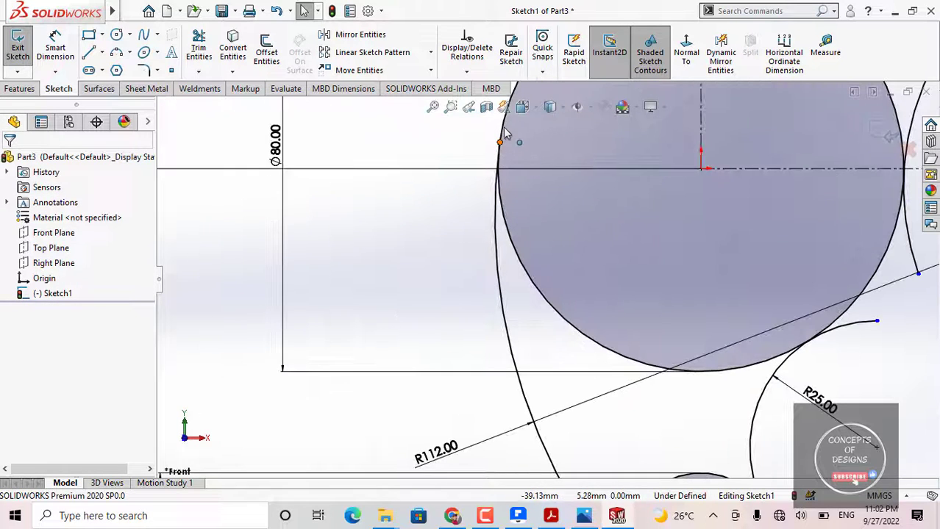
{"action": "left_click", "coordinate": [500, 141]}
{"action": "left_click", "coordinate": [439, 228]}
{"action": "scroll", "coordinate": [360, 321], "scroll_direction": "up", "scroll_amount": 4}
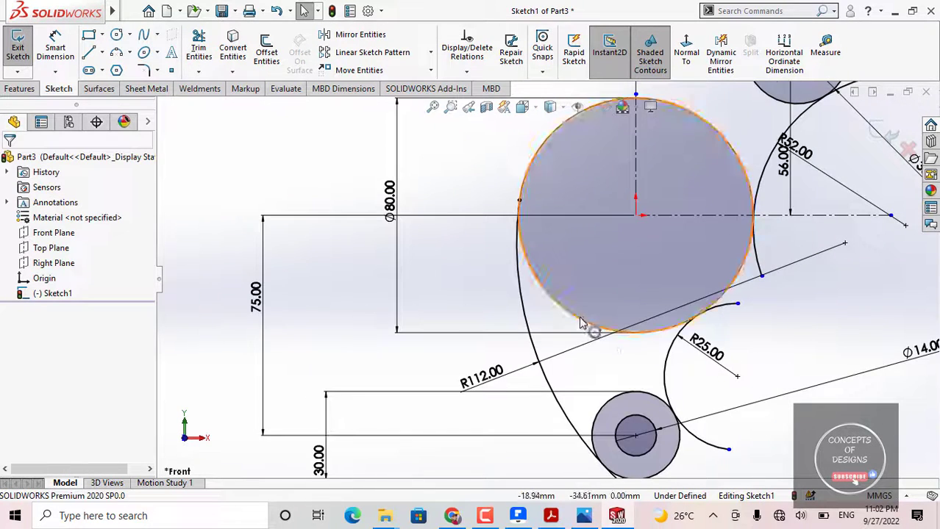
{"action": "scroll", "coordinate": [548, 277], "scroll_direction": "up", "scroll_amount": 3}
{"action": "middle_click_drag", "start_coordinate": [461, 152], "coordinate": [361, 210], "text": "ctrl"}
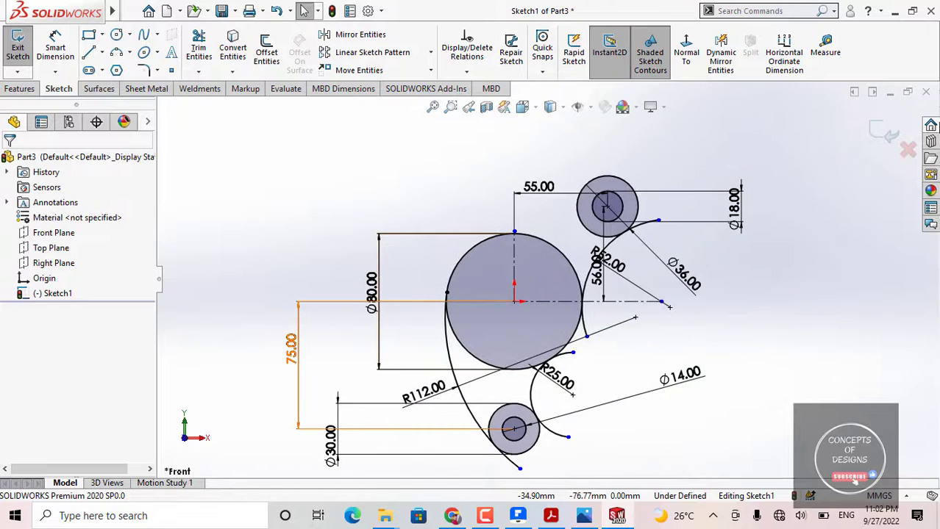
Step: Trim the overhanging lower end of the 112 mm arc and both overhanging ends of the 25 mm arc
{"action": "left_click", "coordinate": [198, 48]}
{"action": "scroll", "coordinate": [537, 434], "scroll_direction": "down", "scroll_amount": 5}
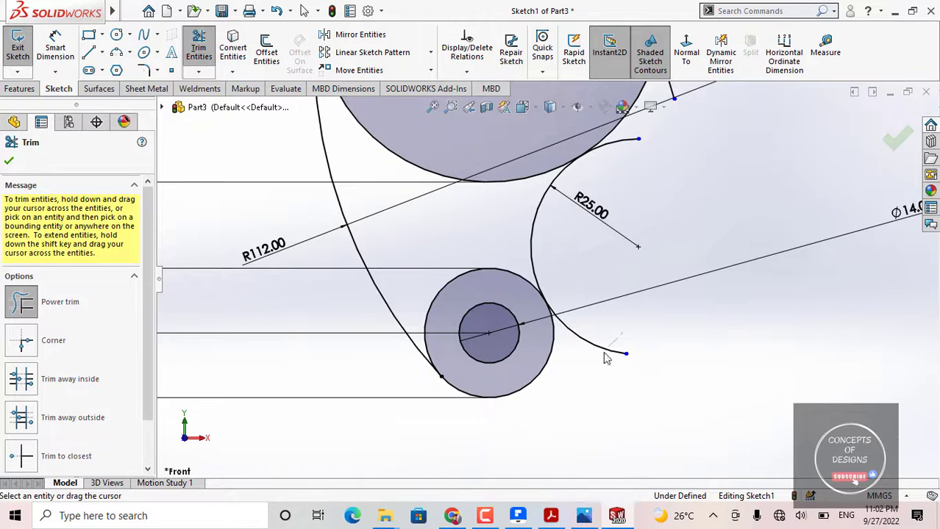
{"action": "scroll", "coordinate": [586, 268], "scroll_direction": "down", "scroll_amount": 3}
{"action": "scroll", "coordinate": [620, 175], "scroll_direction": "up", "scroll_amount": 2}
{"action": "scroll", "coordinate": [621, 184], "scroll_direction": "down", "scroll_amount": 3}
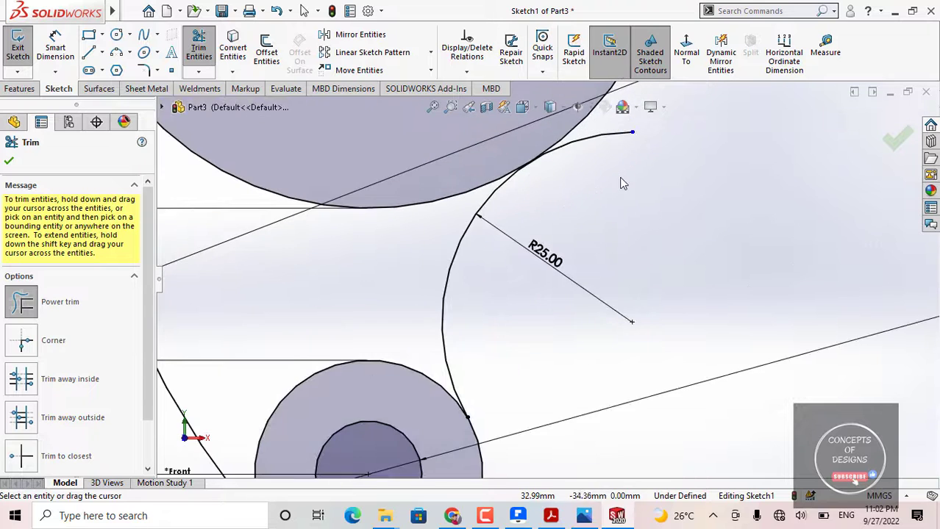
{"action": "scroll", "coordinate": [620, 184], "scroll_direction": "up", "scroll_amount": 2}
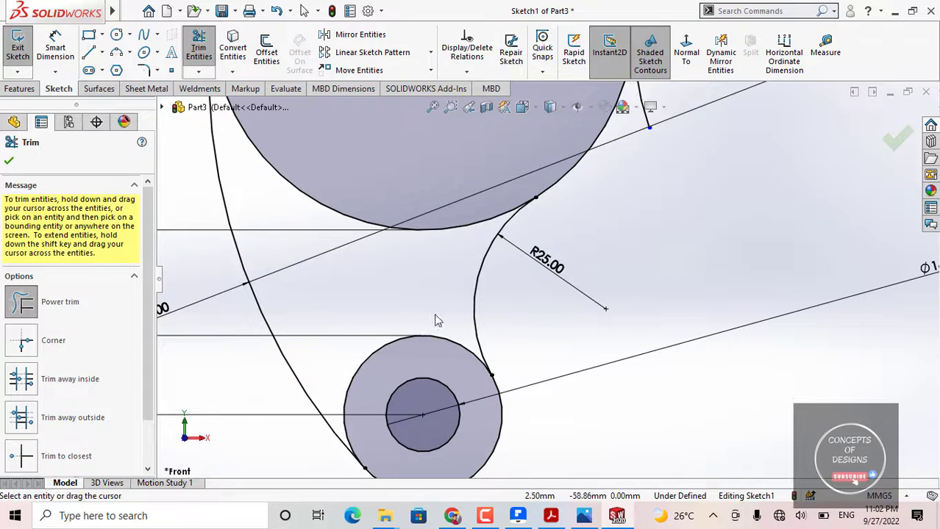
Step: Trim away the inner portions of the 30 mm and 80 mm circles between the 112 mm and 25 mm arcs
{"action": "left_click_drag", "start_coordinate": [435, 309], "coordinate": [423, 350]}
{"action": "scroll", "coordinate": [580, 206], "scroll_direction": "up", "scroll_amount": 2}
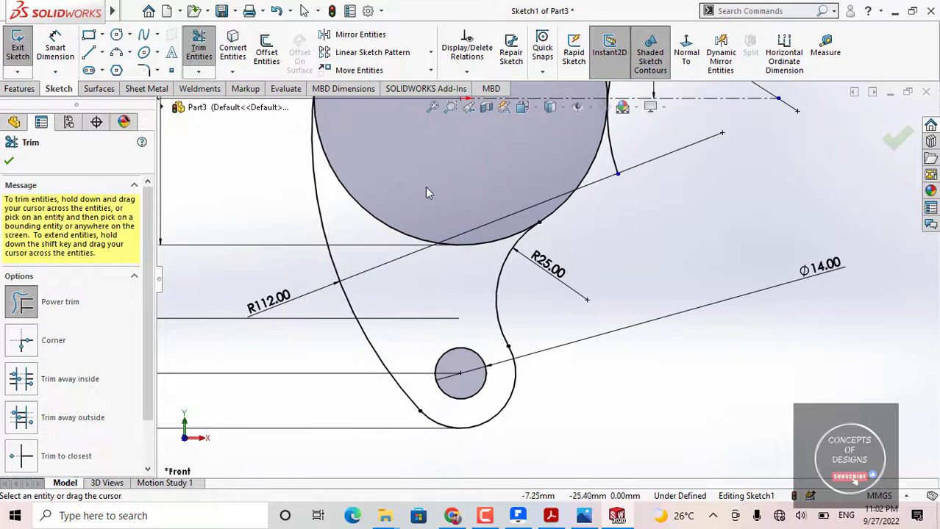
{"action": "scroll", "coordinate": [395, 217], "scroll_direction": "up", "scroll_amount": 6}
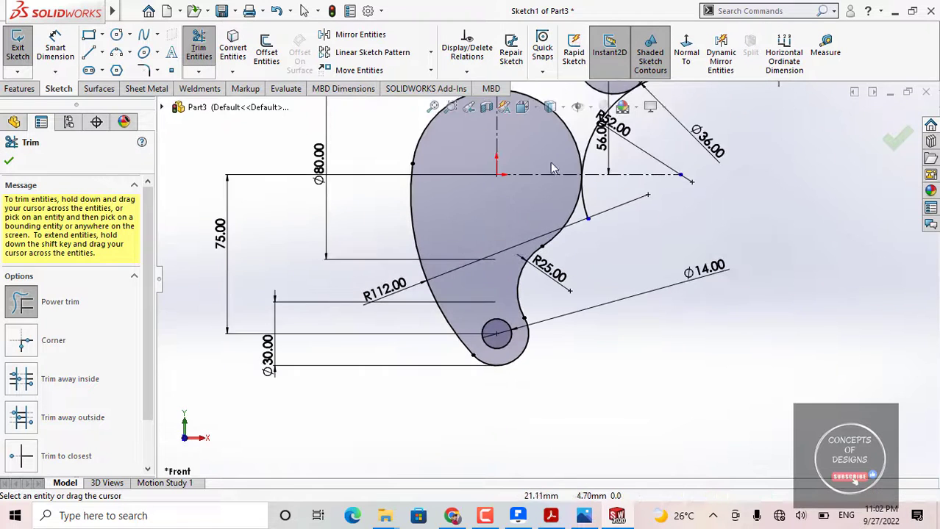
Step: Trim both overhanging ends of the 52 mm arc back to its tangent points on the 80 mm and 36 mm circles
{"action": "scroll", "coordinate": [581, 200], "scroll_direction": "down", "scroll_amount": 5}
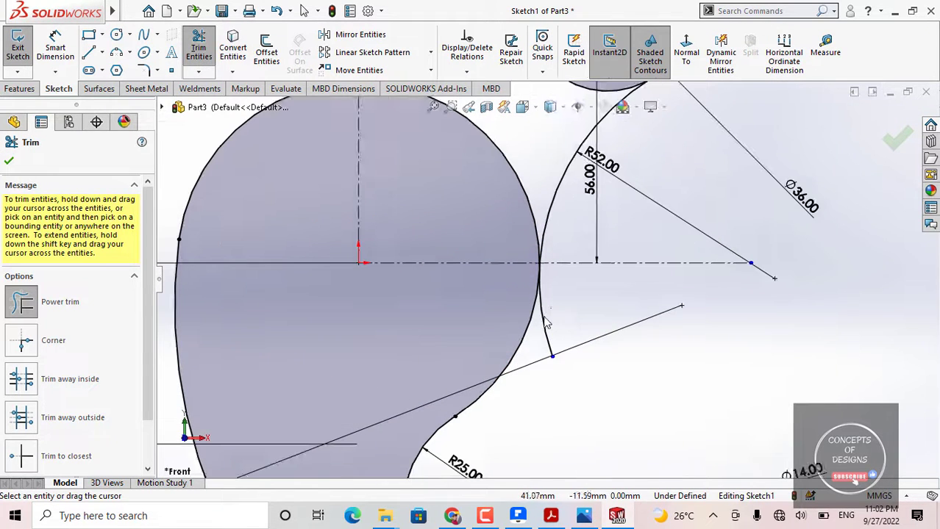
{"action": "scroll", "coordinate": [535, 174], "scroll_direction": "up", "scroll_amount": 3}
{"action": "scroll", "coordinate": [634, 160], "scroll_direction": "down", "scroll_amount": 4}
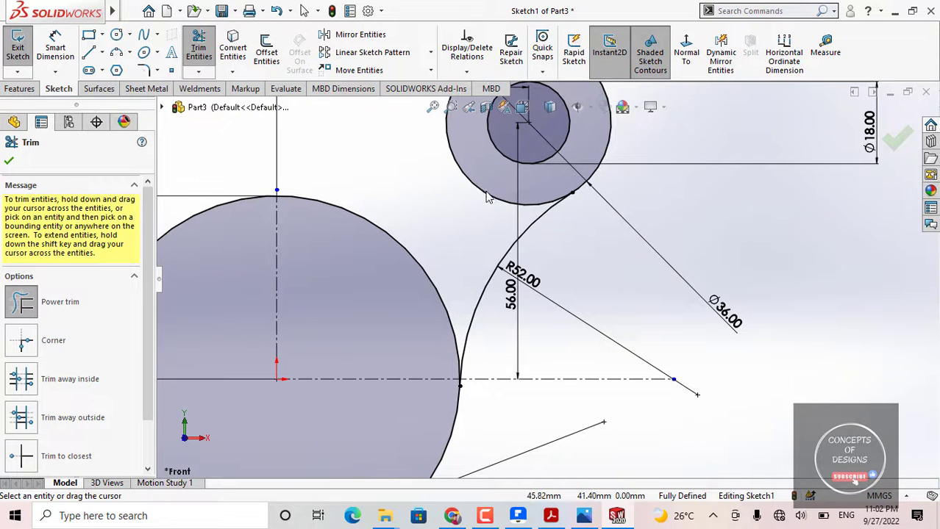
{"action": "left_click_drag", "start_coordinate": [484, 194], "coordinate": [486, 199]}
{"action": "scroll", "coordinate": [548, 276], "scroll_direction": "up", "scroll_amount": 2}
{"action": "key", "text": "Escape"}
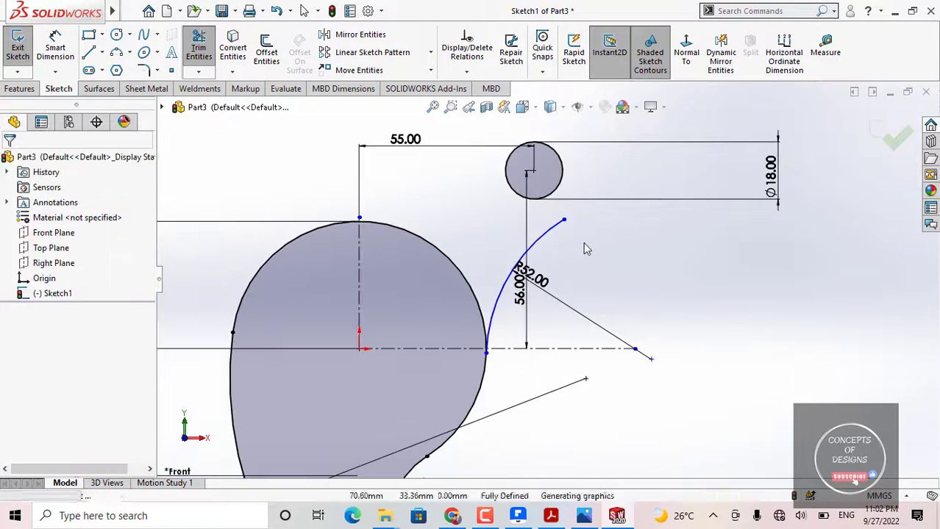
{"action": "key", "text": "ctrl+z"}
{"action": "scroll", "coordinate": [549, 180], "scroll_direction": "up", "scroll_amount": 3}
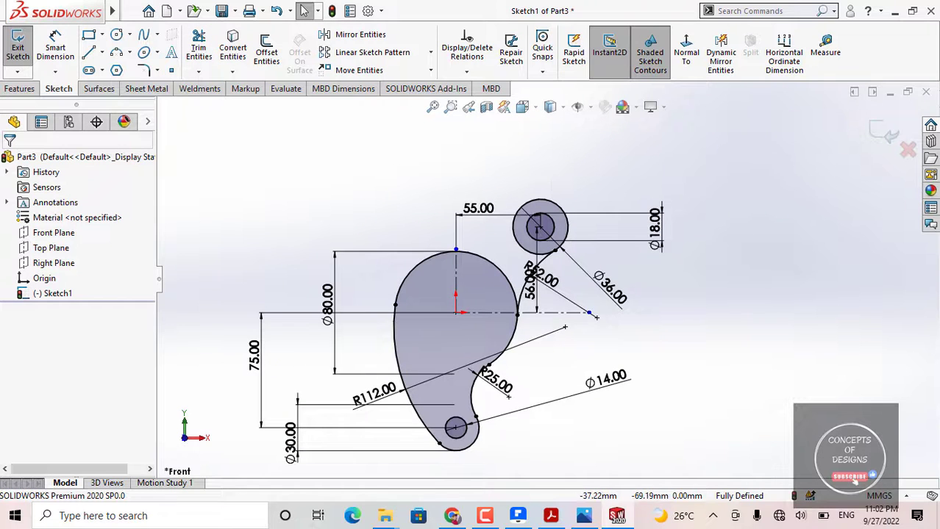
Step: Sketch a three-point arc with a radius of about 79 mm above the 80 mm and 36 mm circles
{"action": "left_click", "coordinate": [116, 53]}
{"action": "scroll", "coordinate": [460, 213], "scroll_direction": "down", "scroll_amount": 4}
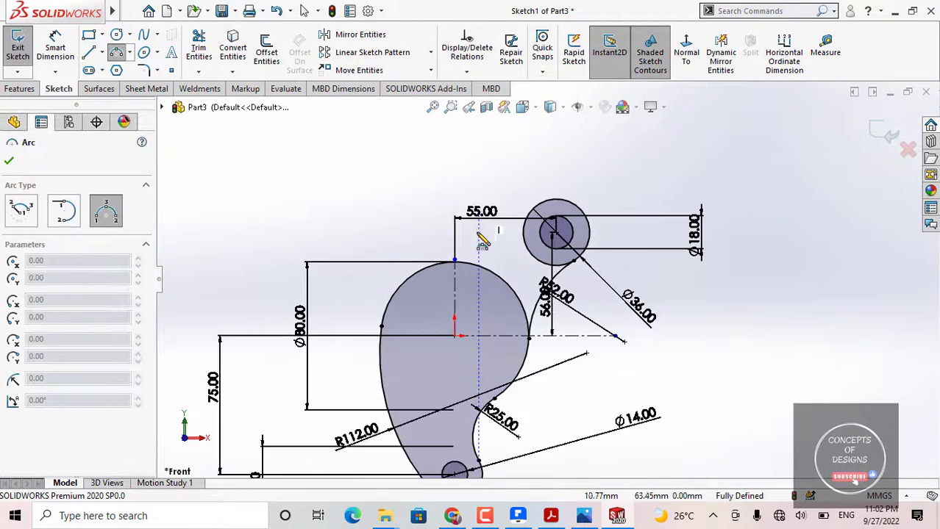
{"action": "left_click", "coordinate": [358, 314]}
{"action": "left_click", "coordinate": [570, 365]}
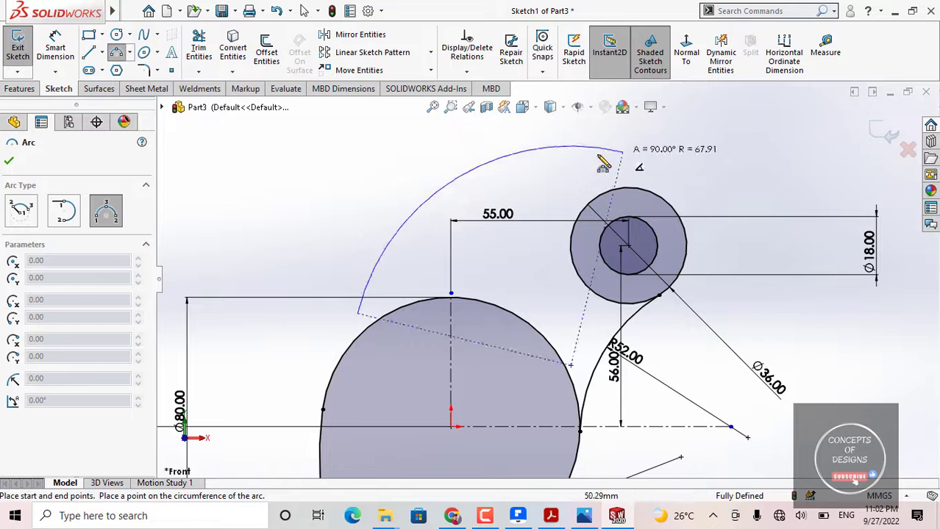
{"action": "left_click", "coordinate": [447, 202]}
{"action": "key", "text": "Escape"}
{"action": "scroll", "coordinate": [391, 217], "scroll_direction": "up", "scroll_amount": 2}
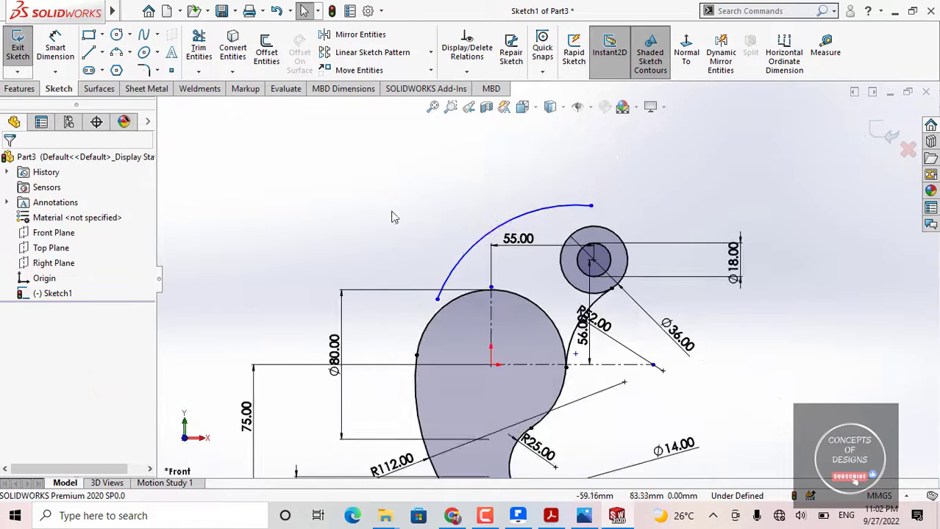
Step: Make the new upper arc tangent to both the 80 mm circle and the 36 mm circle
{"action": "left_click", "coordinate": [458, 266]}
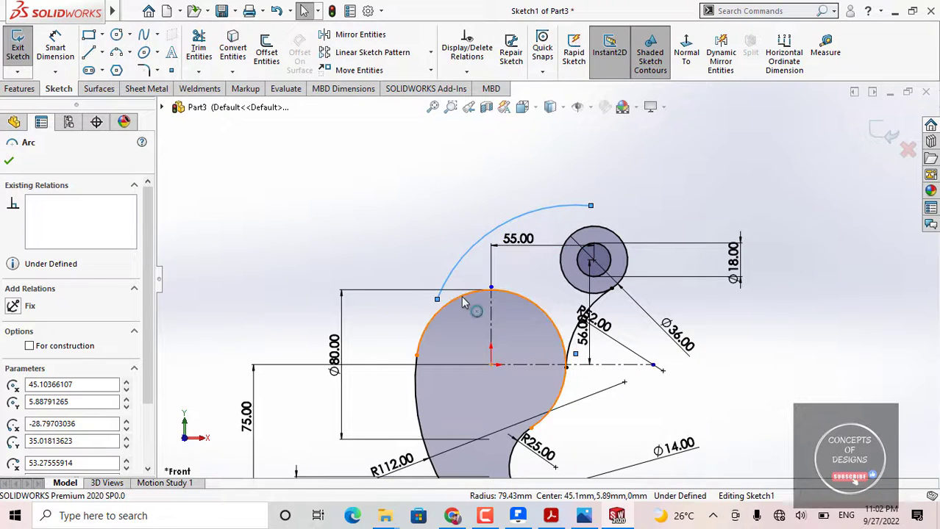
{"action": "left_click", "coordinate": [250, 346], "text": "ctrl"}
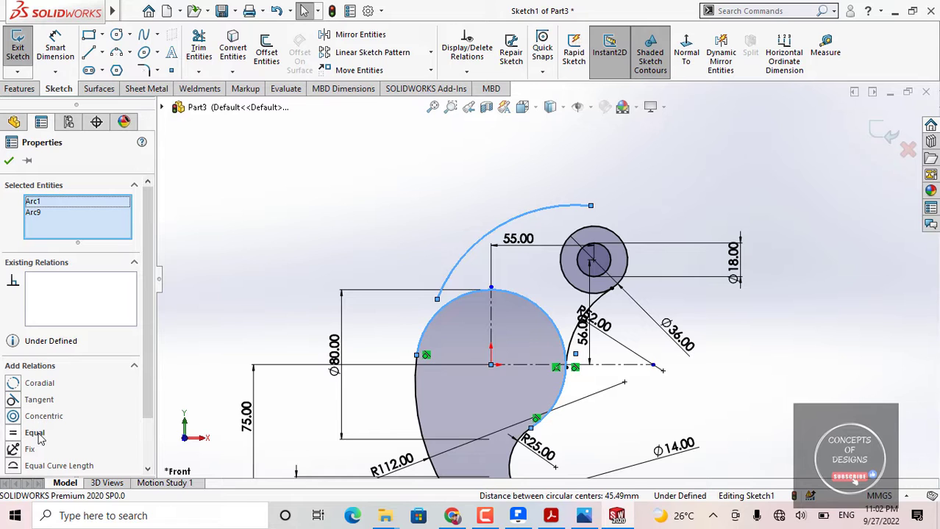
{"action": "left_click", "coordinate": [42, 403]}
{"action": "left_click", "coordinate": [319, 193]}
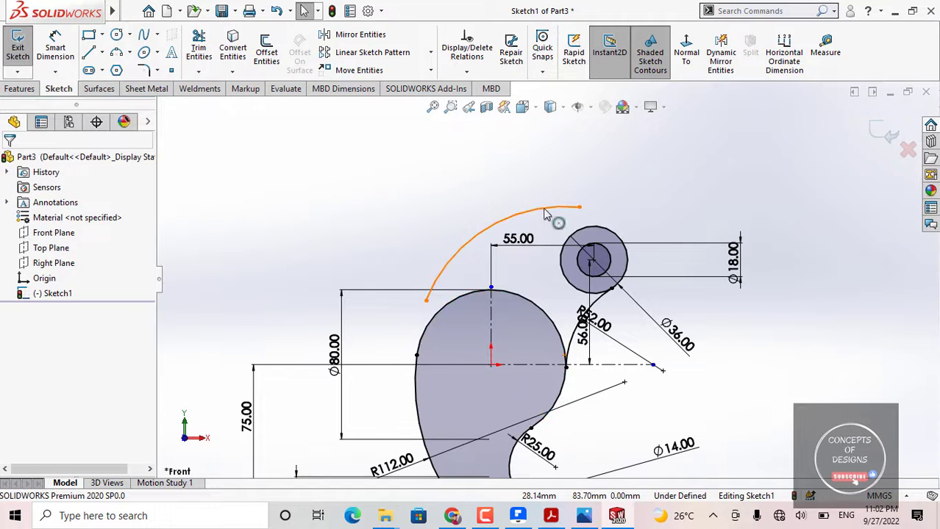
{"action": "left_click", "coordinate": [543, 209]}
{"action": "left_click", "coordinate": [601, 235], "text": "ctrl"}
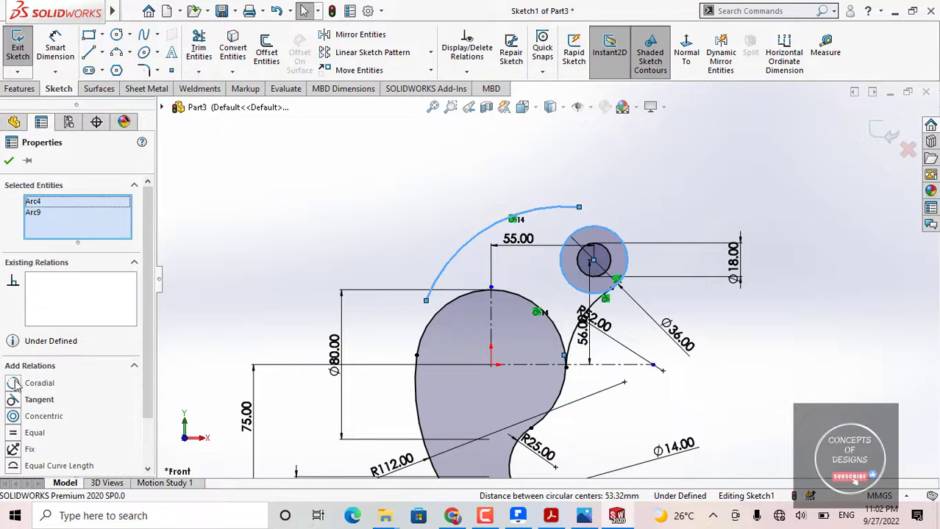
{"action": "left_click", "coordinate": [29, 401]}
{"action": "left_click", "coordinate": [279, 185]}
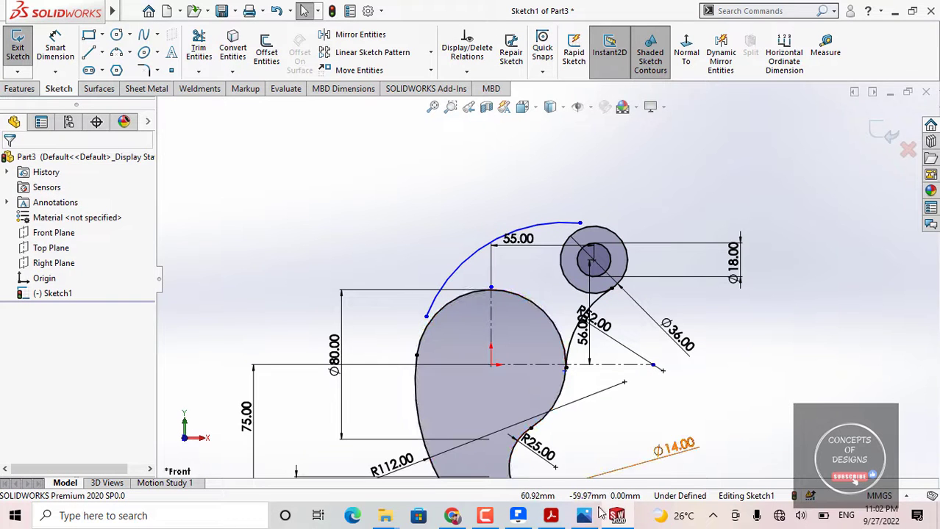
Step: Check the upper arc's radius in the PDF drawing in Acrobat, return to SOLIDWORKS and dimension the arc to R88
{"action": "left_click", "coordinate": [632, 520]}
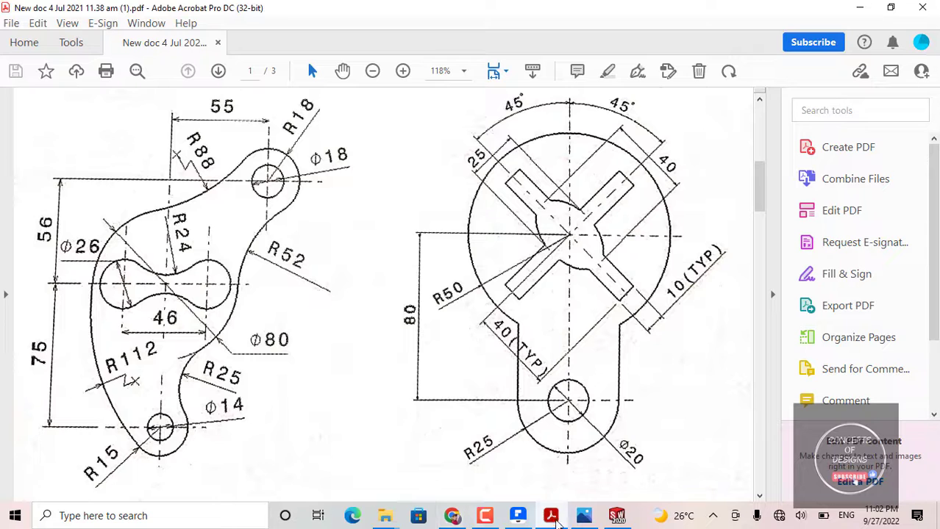
{"action": "left_click", "coordinate": [617, 517]}
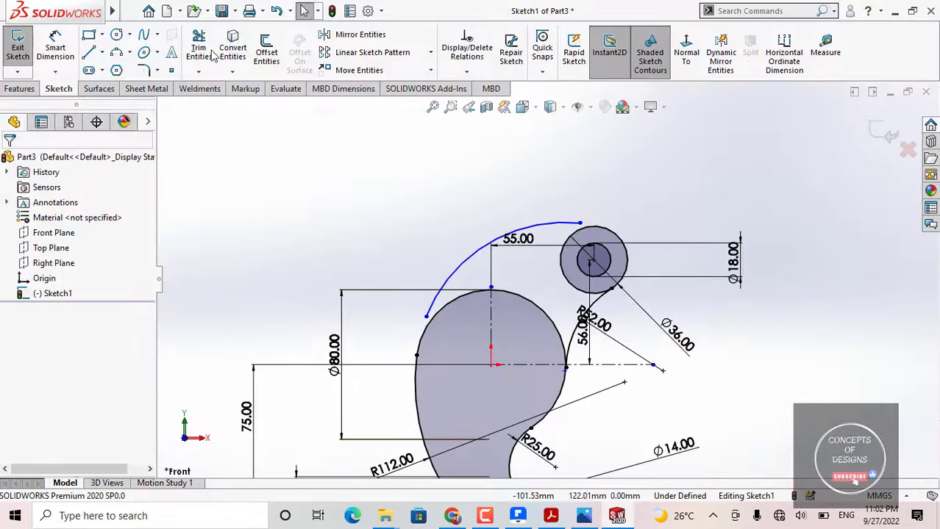
{"action": "left_click", "coordinate": [55, 47]}
{"action": "left_click", "coordinate": [471, 255]}
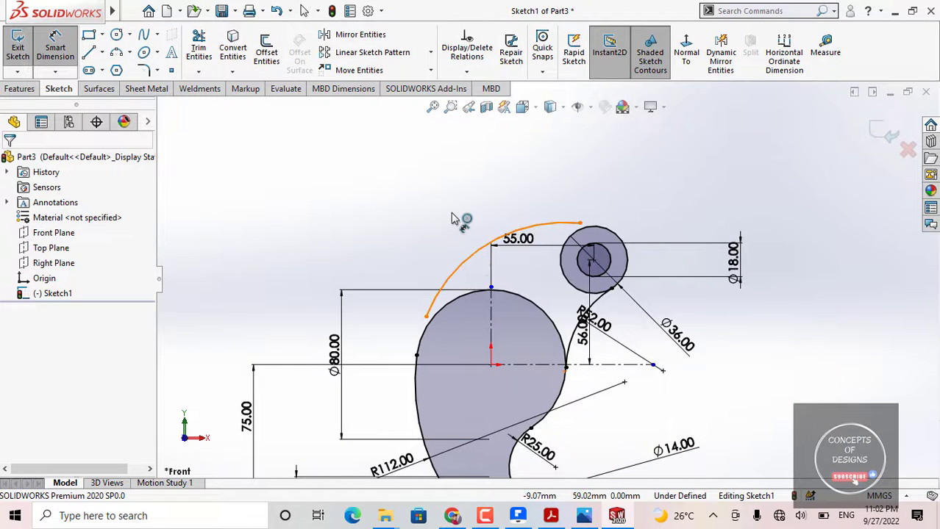
{"action": "left_click", "coordinate": [441, 227]}
{"action": "type", "text": "88"}
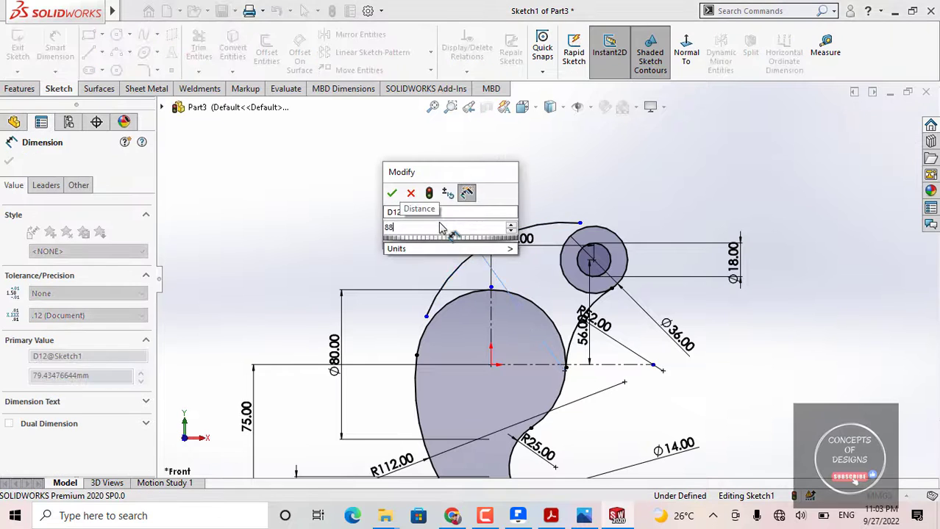
{"action": "key", "text": "Return"}
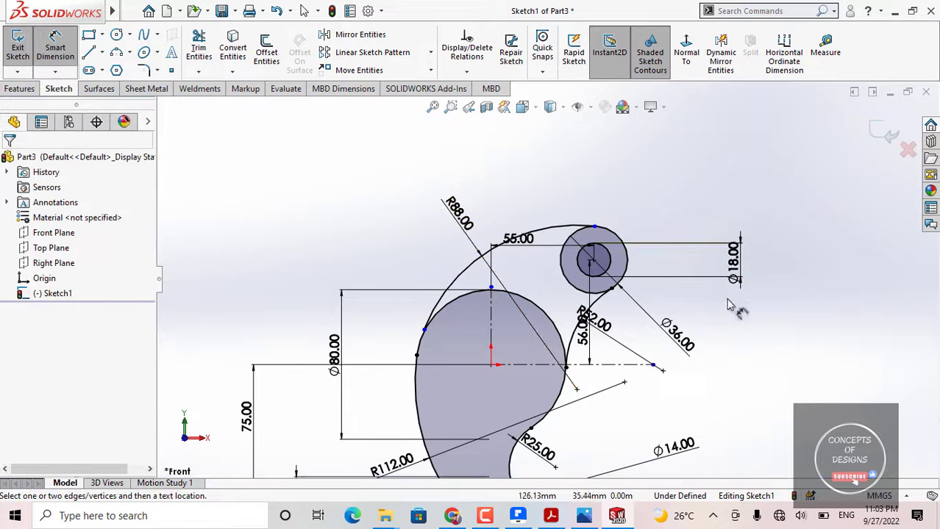
{"action": "scroll", "coordinate": [448, 309], "scroll_direction": "down", "scroll_amount": 5}
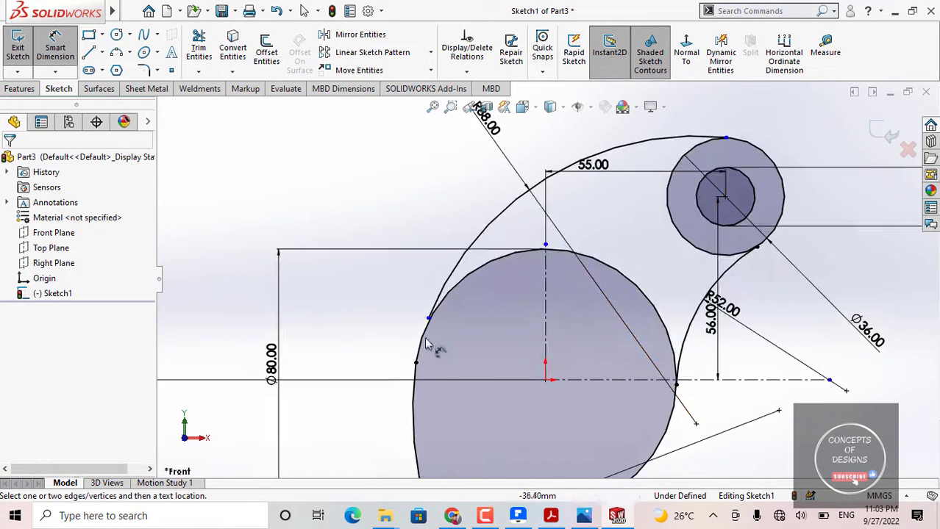
{"action": "scroll", "coordinate": [477, 266], "scroll_direction": "up", "scroll_amount": 5}
{"action": "key", "text": "Escape"}
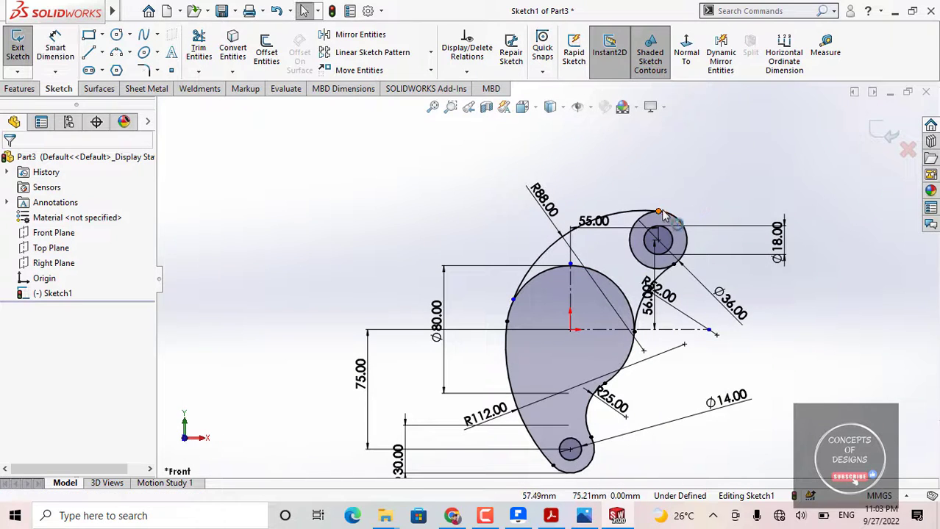
Step: Extend both ends of the 88 mm arc past its tangent points on the 36 mm and 80 mm circles
{"action": "left_click", "coordinate": [730, 241]}
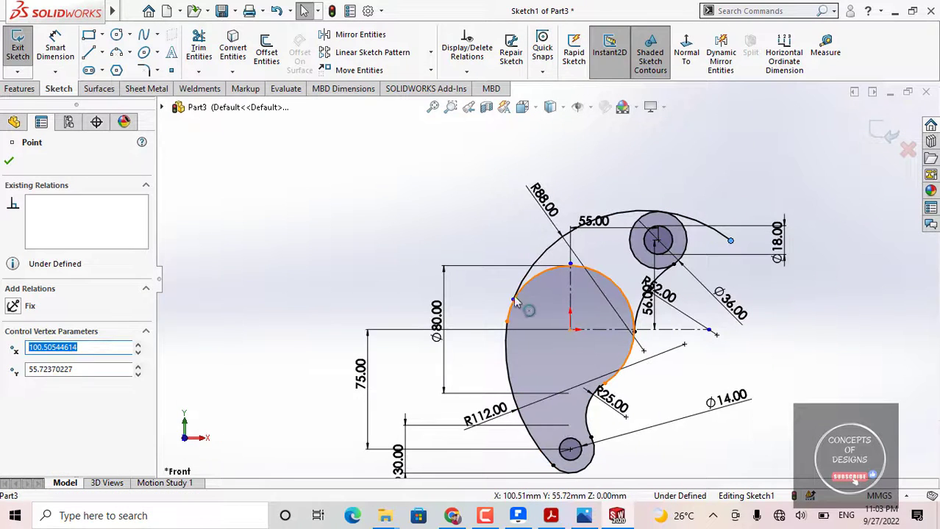
{"action": "left_click_drag", "start_coordinate": [498, 321], "coordinate": [481, 362]}
{"action": "left_click", "coordinate": [459, 215]}
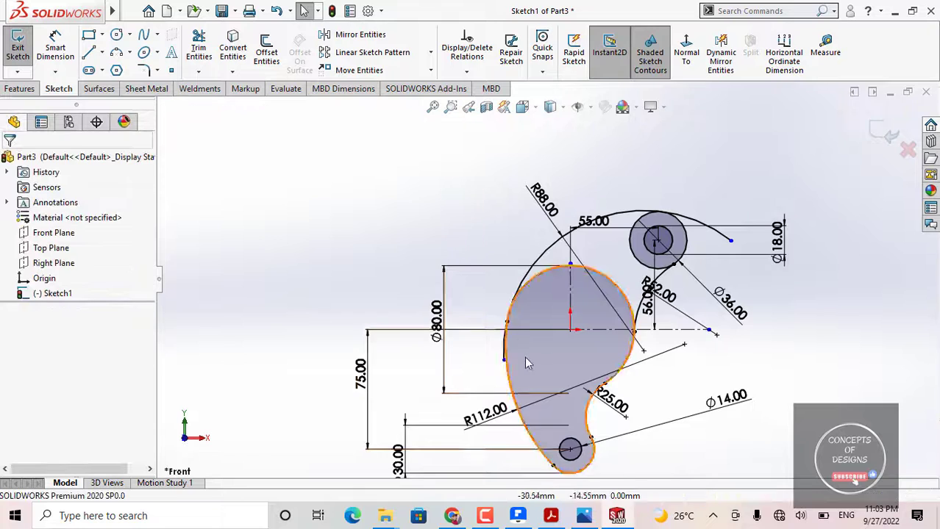
{"action": "scroll", "coordinate": [524, 358], "scroll_direction": "down", "scroll_amount": 4}
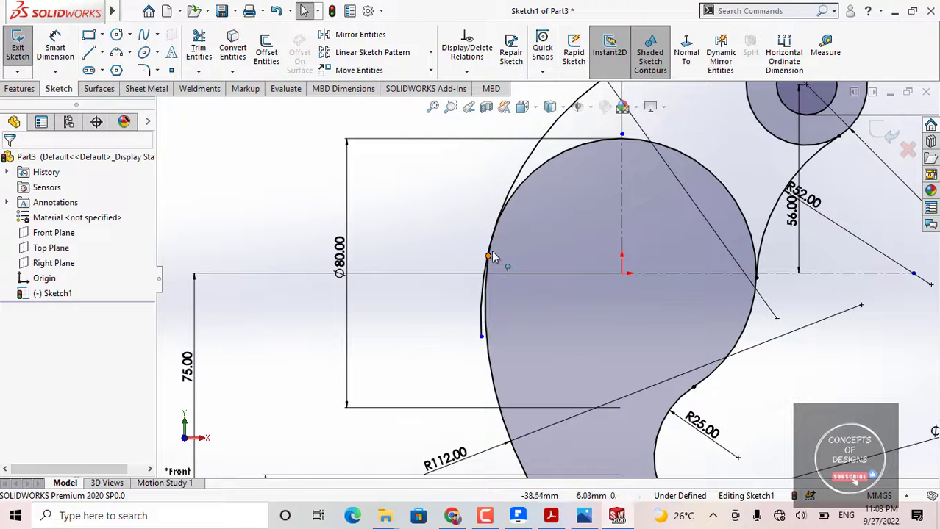
{"action": "scroll", "coordinate": [547, 280], "scroll_direction": "up", "scroll_amount": 5}
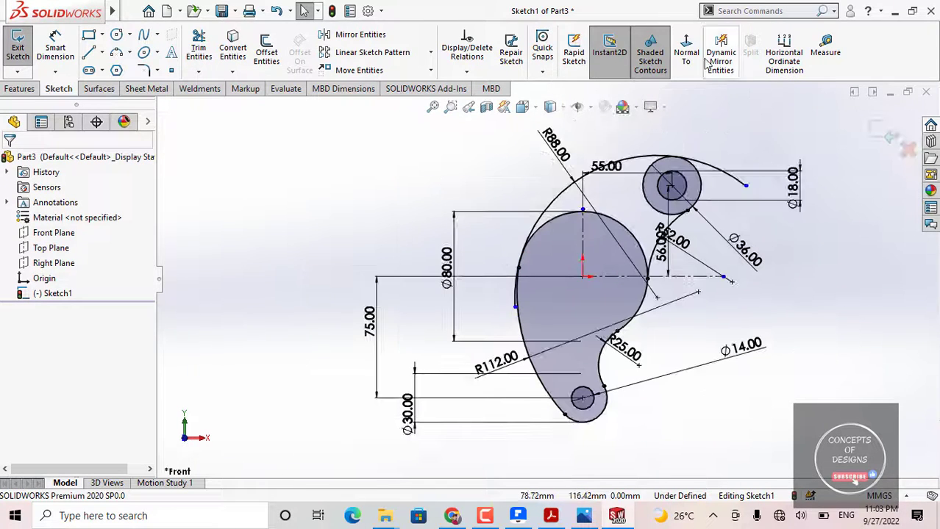
Step: Trim both overhanging ends of the 88 mm arc back to its tangent points on the 36 mm and 80 mm circles
{"action": "left_click", "coordinate": [199, 50]}
{"action": "scroll", "coordinate": [726, 193], "scroll_direction": "down", "scroll_amount": 3}
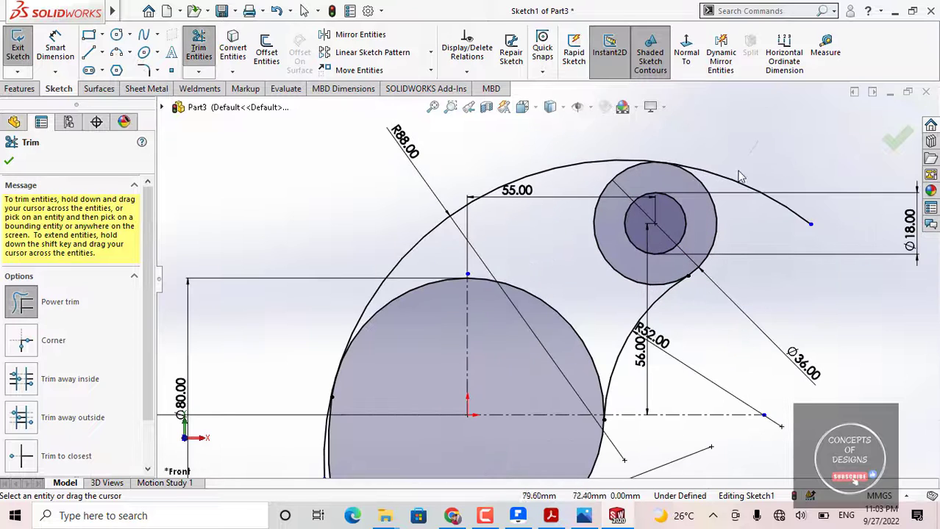
{"action": "left_click_drag", "start_coordinate": [740, 176], "coordinate": [727, 188]}
{"action": "scroll", "coordinate": [510, 299], "scroll_direction": "down", "scroll_amount": 3}
{"action": "scroll", "coordinate": [372, 452], "scroll_direction": "up", "scroll_amount": 4}
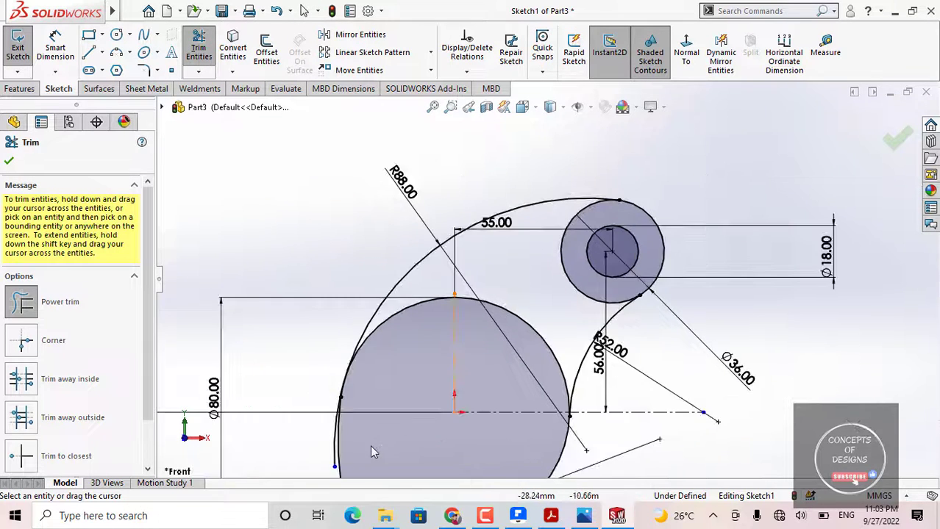
{"action": "scroll", "coordinate": [372, 452], "scroll_direction": "down", "scroll_amount": 5}
{"action": "left_click_drag", "start_coordinate": [382, 422], "coordinate": [406, 349]}
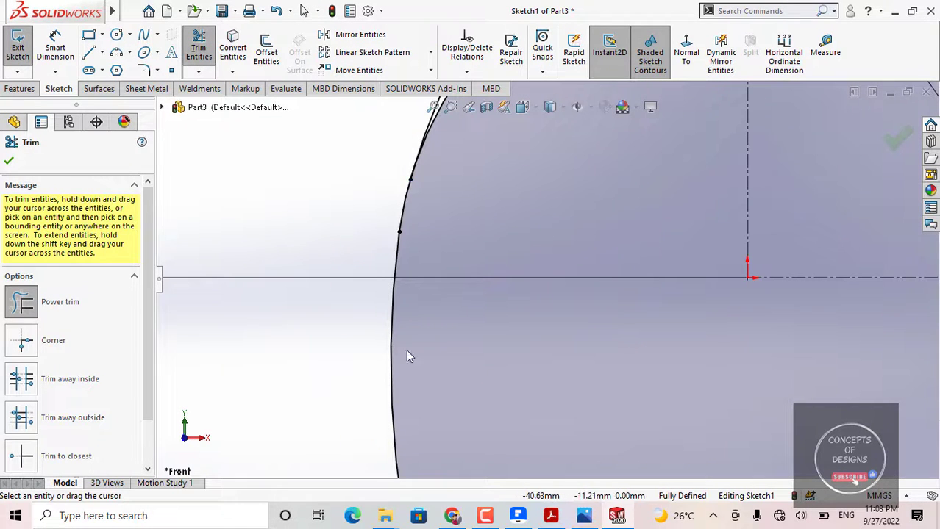
Step: Trim away the inner portions of the 80 mm and 36 mm circles between the 88 mm and 52 mm arcs
{"action": "scroll", "coordinate": [530, 209], "scroll_direction": "up", "scroll_amount": 5}
{"action": "left_click_drag", "start_coordinate": [569, 174], "coordinate": [572, 180]}
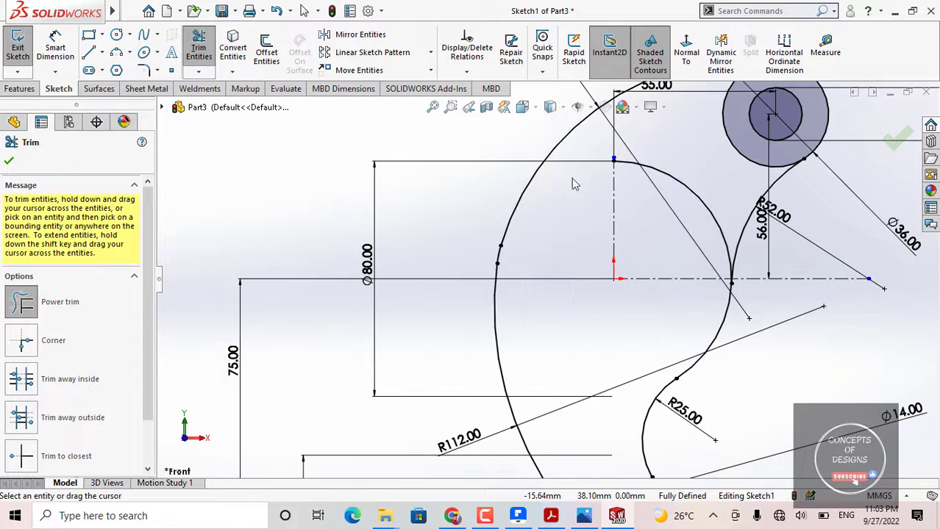
{"action": "mouse_move", "coordinate": [694, 190]}
{"action": "left_mouse_down"}
{"action": "mouse_move", "coordinate": [683, 202]}
{"action": "mouse_move", "coordinate": [592, 230]}
{"action": "left_mouse_up"}
{"action": "scroll", "coordinate": [608, 212], "scroll_direction": "up", "scroll_amount": 3}
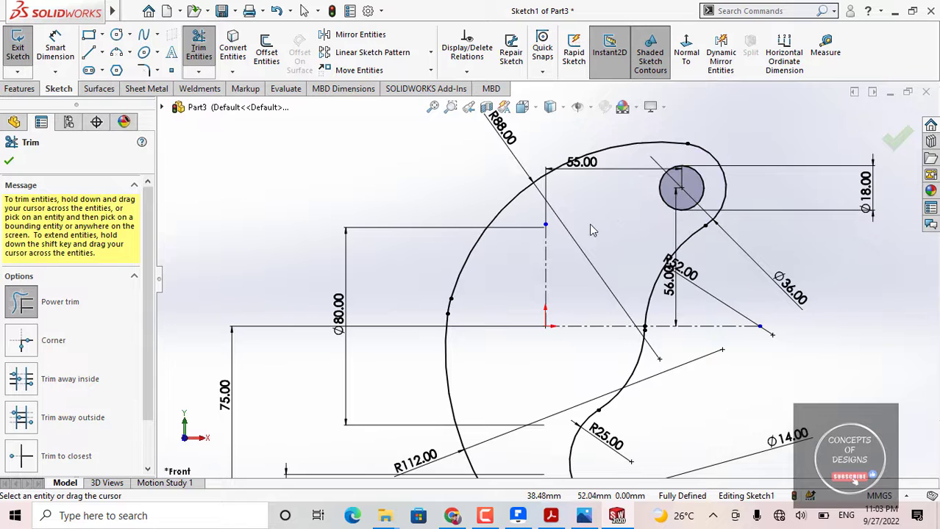
Step: Try to power-trim the upper end of the 112 mm arc at its junction with the 80 mm circle's remaining segment
{"action": "scroll", "coordinate": [572, 236], "scroll_direction": "up", "scroll_amount": 2}
{"action": "scroll", "coordinate": [493, 294], "scroll_direction": "down", "scroll_amount": 8}
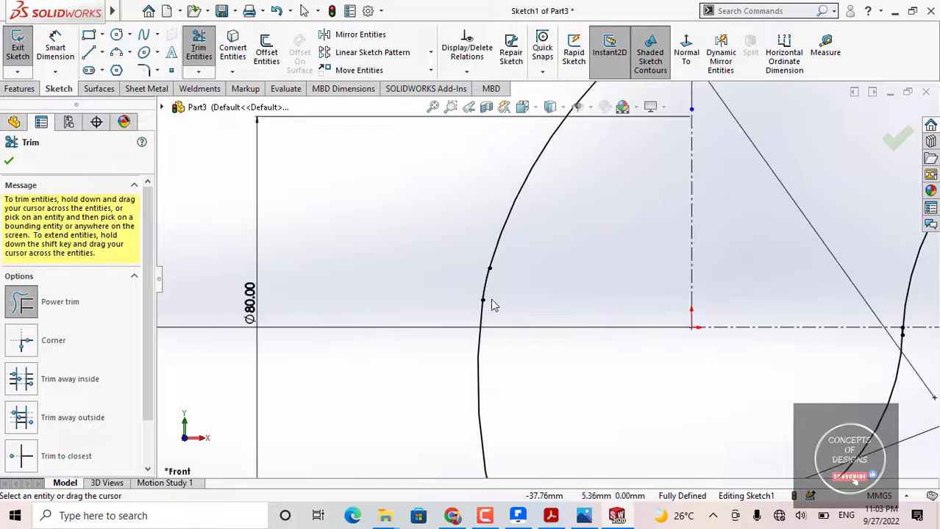
{"action": "scroll", "coordinate": [493, 286], "scroll_direction": "down", "scroll_amount": 5}
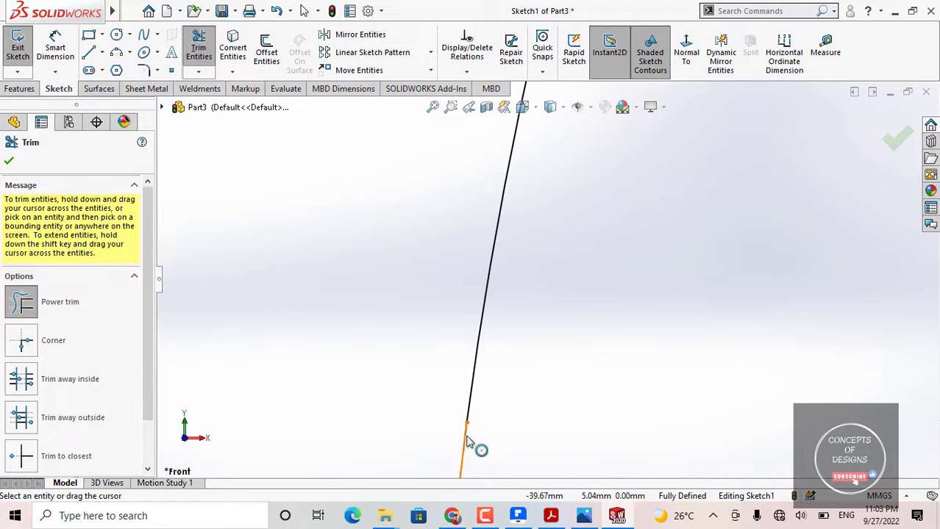
{"action": "scroll", "coordinate": [589, 320], "scroll_direction": "up", "scroll_amount": 4}
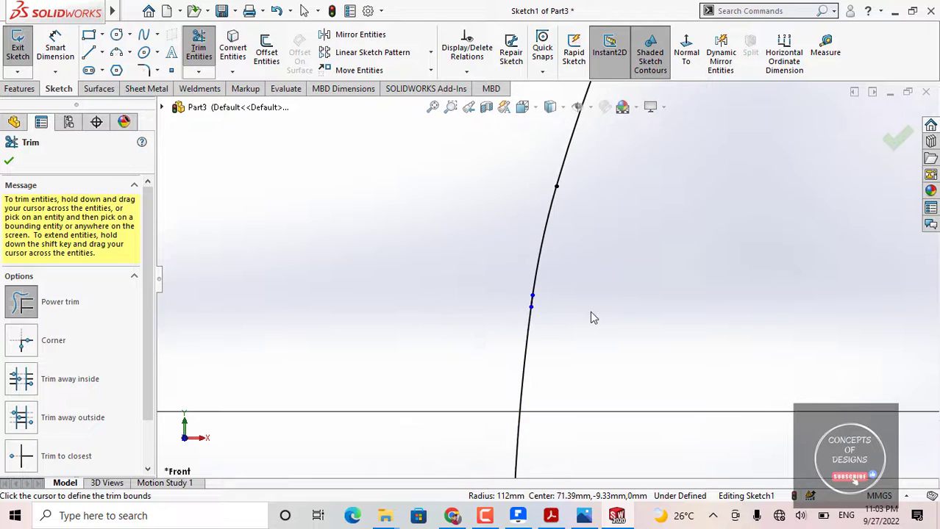
{"action": "scroll", "coordinate": [590, 313], "scroll_direction": "up", "scroll_amount": 8}
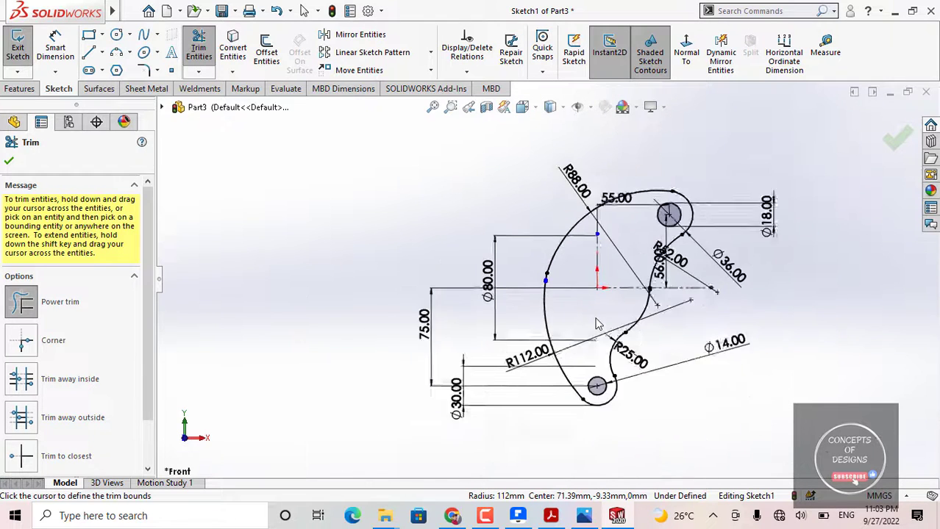
{"action": "key", "text": "Escape"}
Step: Extend the upper end of the 112 mm arc past its tangent point on the remaining 80 mm circle segment
{"action": "scroll", "coordinate": [540, 279], "scroll_direction": "down", "scroll_amount": 8}
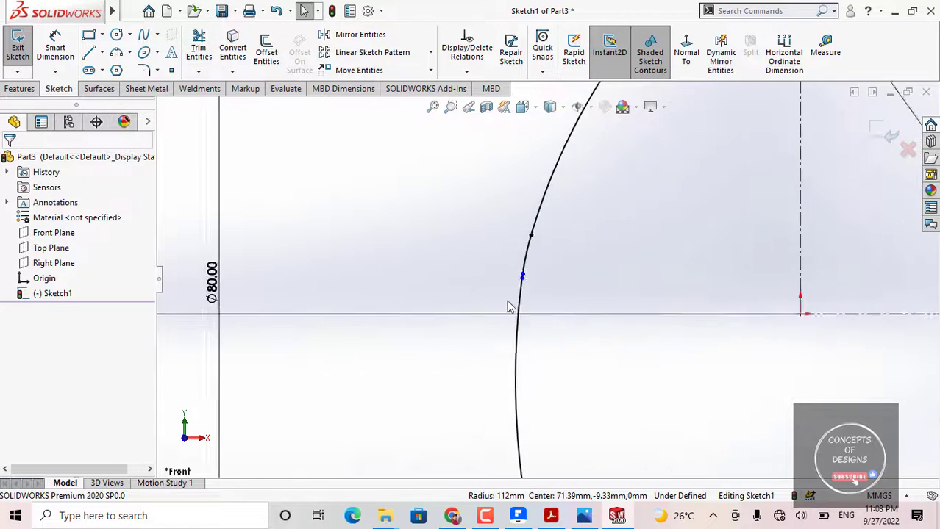
{"action": "left_click_drag", "start_coordinate": [581, 132], "coordinate": [533, 149]}
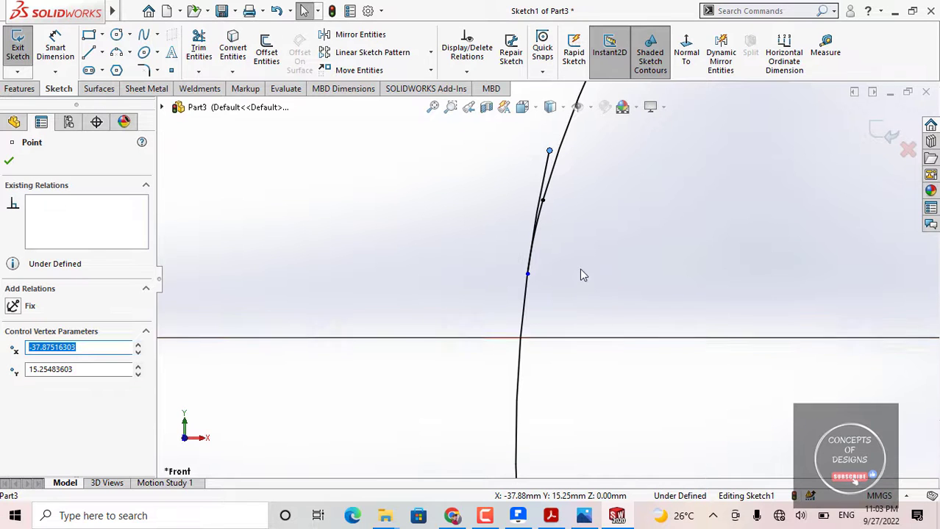
{"action": "scroll", "coordinate": [684, 248], "scroll_direction": "up", "scroll_amount": 5}
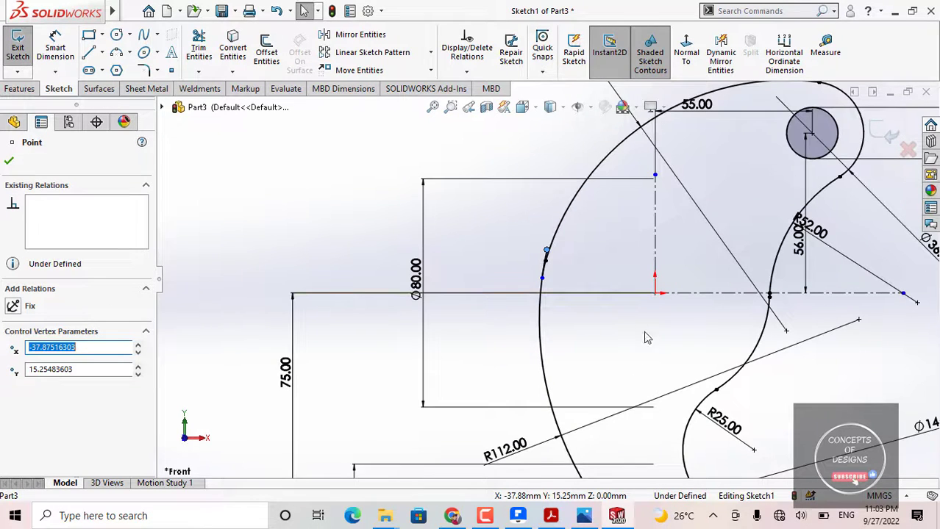
{"action": "scroll", "coordinate": [548, 255], "scroll_direction": "down", "scroll_amount": 3}
{"action": "scroll", "coordinate": [547, 270], "scroll_direction": "down", "scroll_amount": 1}
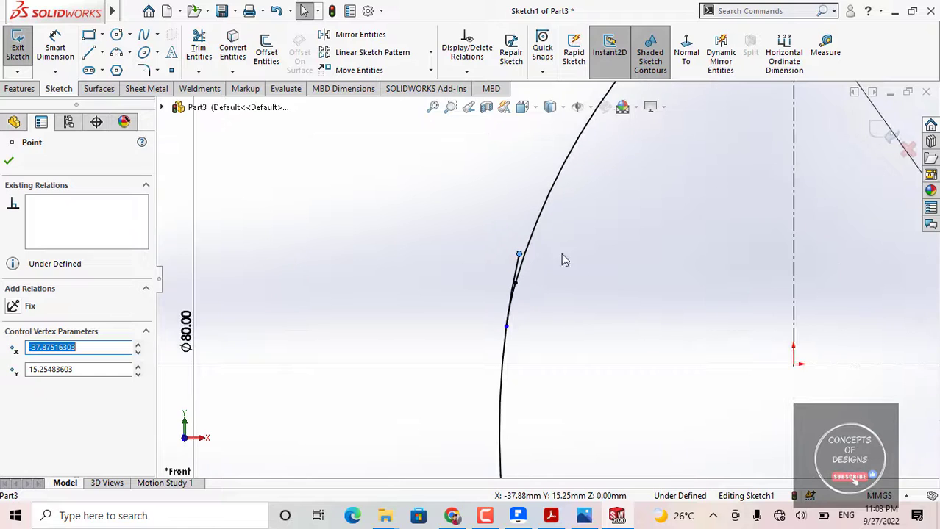
{"action": "left_click", "coordinate": [559, 257]}
{"action": "scroll", "coordinate": [533, 317], "scroll_direction": "down", "scroll_amount": 5}
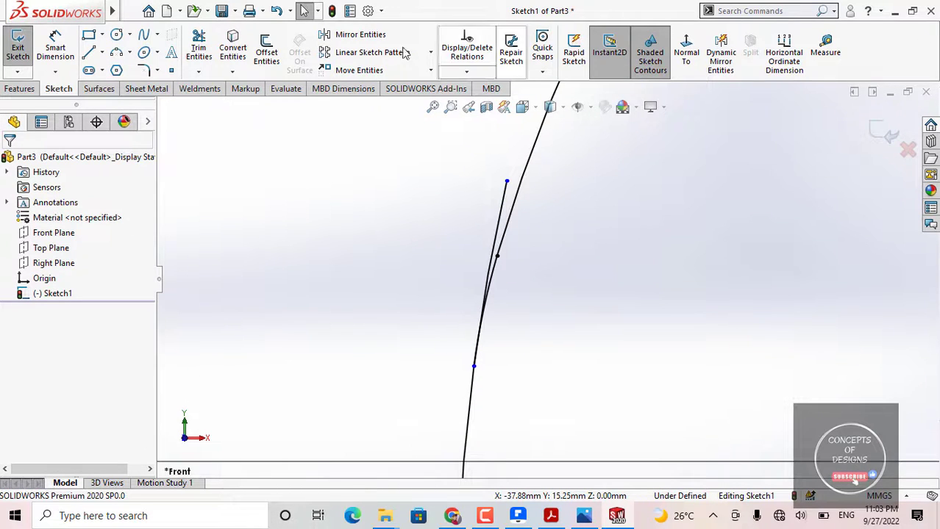
Step: Trim the overhanging upper end of the 112 mm arc back to its tangent point on the 80 mm circle segment
{"action": "left_click", "coordinate": [197, 49]}
{"action": "scroll", "coordinate": [489, 215], "scroll_direction": "down", "scroll_amount": 3}
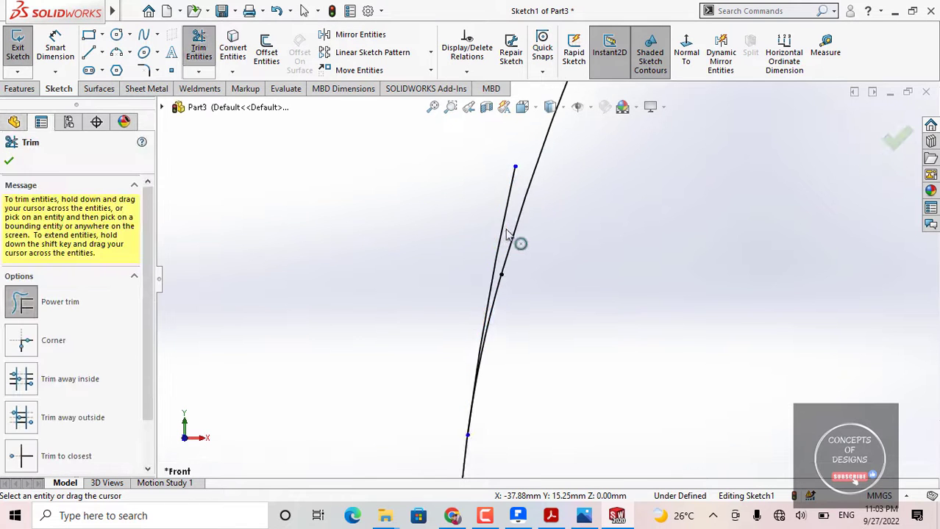
{"action": "left_click_drag", "start_coordinate": [509, 240], "coordinate": [451, 252]}
{"action": "scroll", "coordinate": [448, 248], "scroll_direction": "up", "scroll_amount": 3}
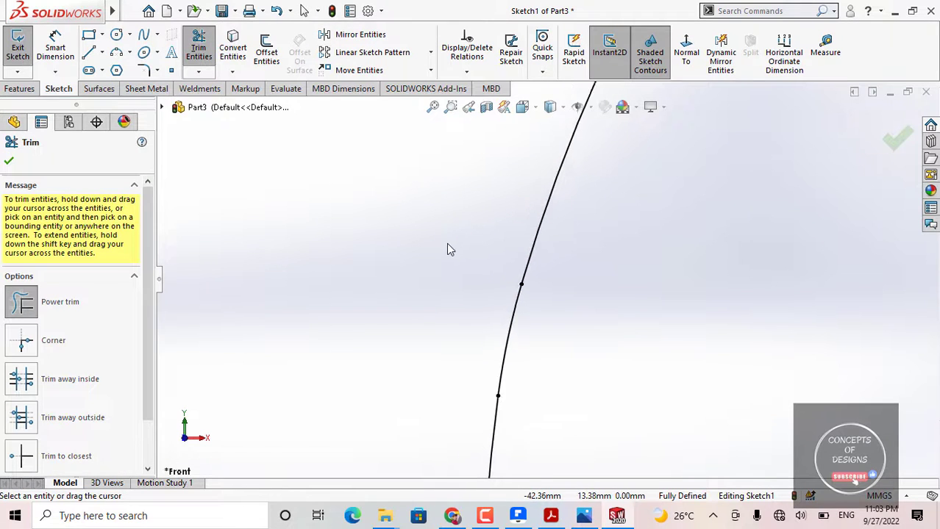
Step: Finish trimming and inspect the junction point between the 112 mm arc and the remaining 80 mm circle segment
{"action": "left_click", "coordinate": [7, 163]}
{"action": "scroll", "coordinate": [614, 285], "scroll_direction": "up", "scroll_amount": 6}
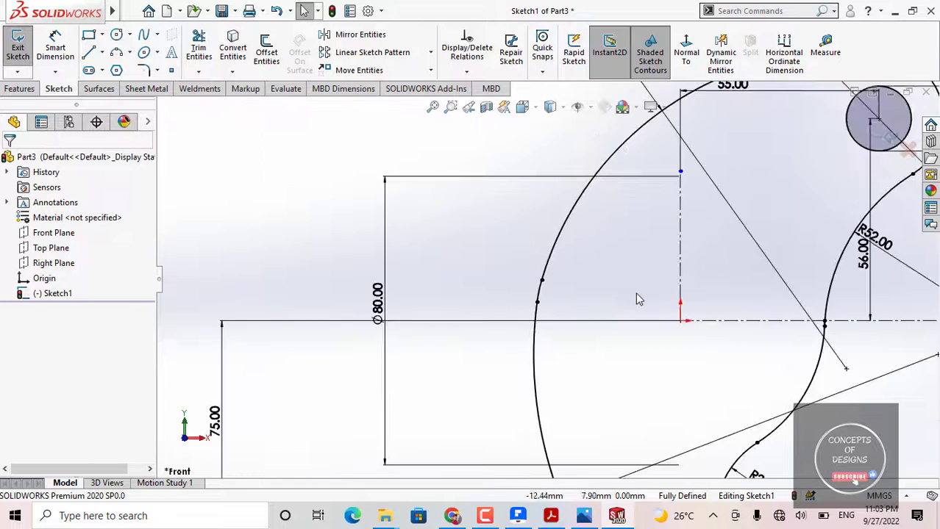
{"action": "left_click", "coordinate": [543, 290]}
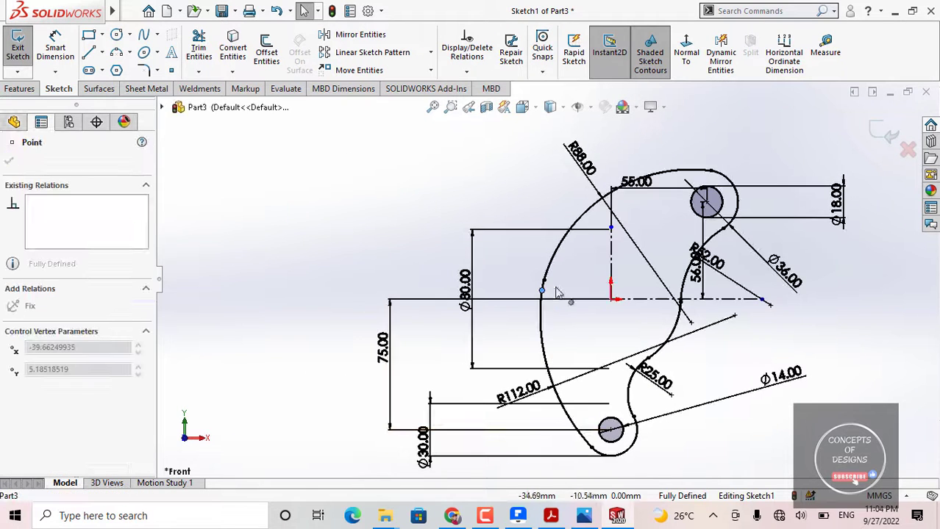
{"action": "left_click", "coordinate": [601, 287]}
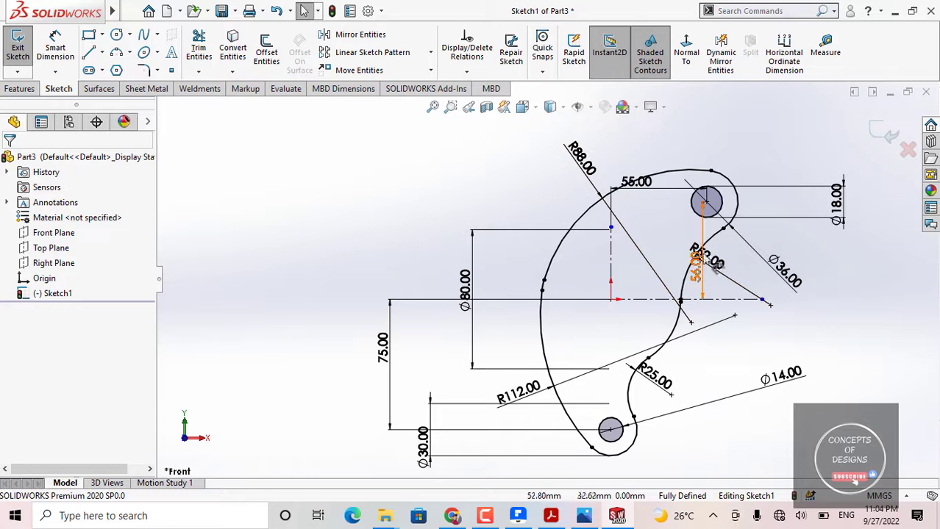
Step: Trim away the short 80 mm circle stub between the horizontal centerline and its tangent point with the 52 mm arc
{"action": "scroll", "coordinate": [572, 287], "scroll_direction": "down", "scroll_amount": 4}
{"action": "scroll", "coordinate": [682, 303], "scroll_direction": "down", "scroll_amount": 3}
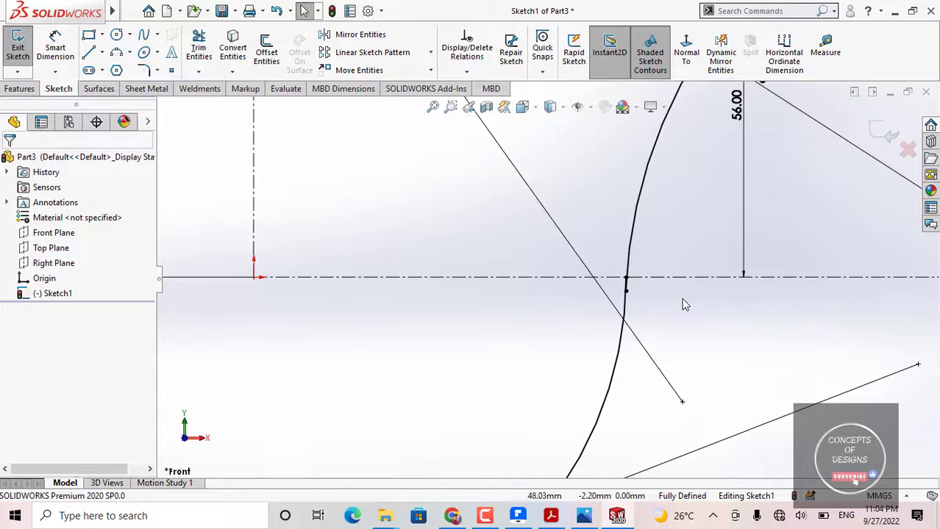
{"action": "scroll", "coordinate": [537, 274], "scroll_direction": "down", "scroll_amount": 3}
{"action": "scroll", "coordinate": [437, 185], "scroll_direction": "down", "scroll_amount": 2}
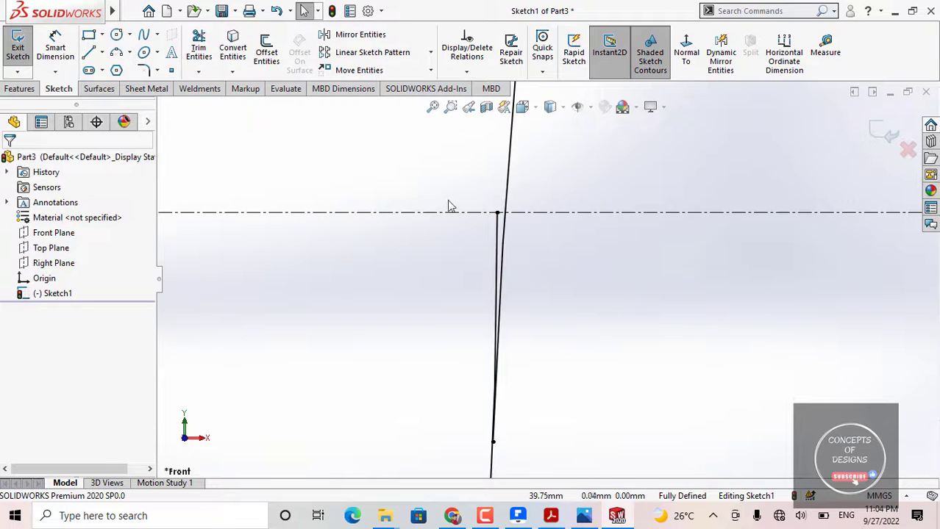
{"action": "left_click", "coordinate": [198, 50]}
{"action": "scroll", "coordinate": [517, 281], "scroll_direction": "down", "scroll_amount": 1}
{"action": "scroll", "coordinate": [517, 281], "scroll_direction": "down", "scroll_amount": 1}
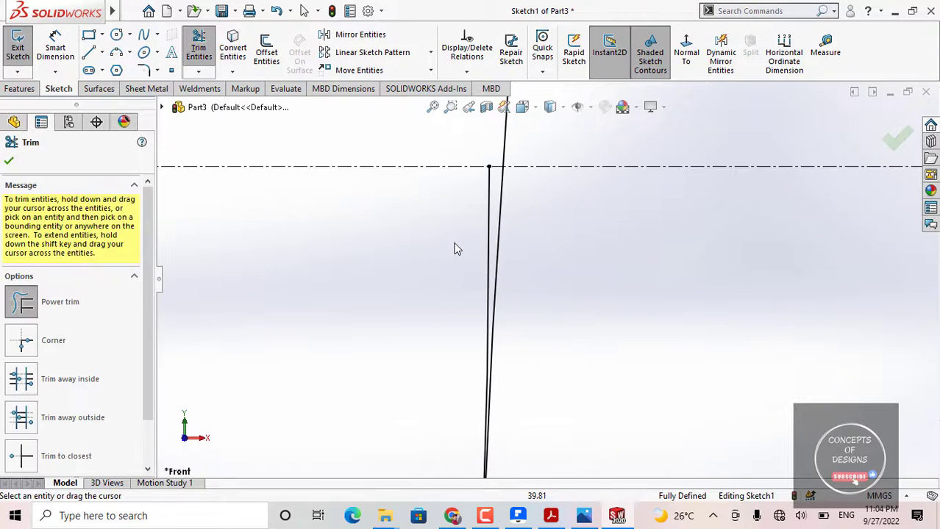
{"action": "left_click_drag", "start_coordinate": [489, 198], "coordinate": [481, 206]}
{"action": "scroll", "coordinate": [442, 248], "scroll_direction": "up", "scroll_amount": 6}
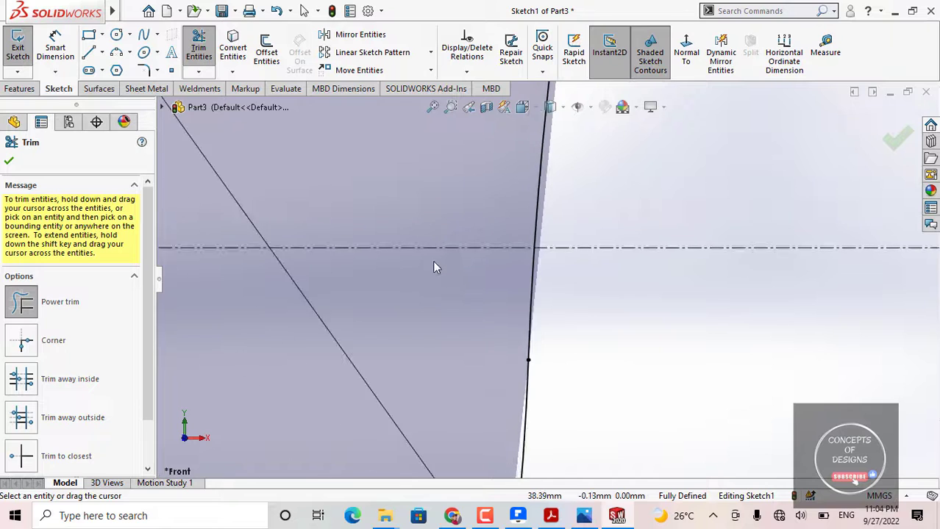
{"action": "scroll", "coordinate": [431, 268], "scroll_direction": "up", "scroll_amount": 8}
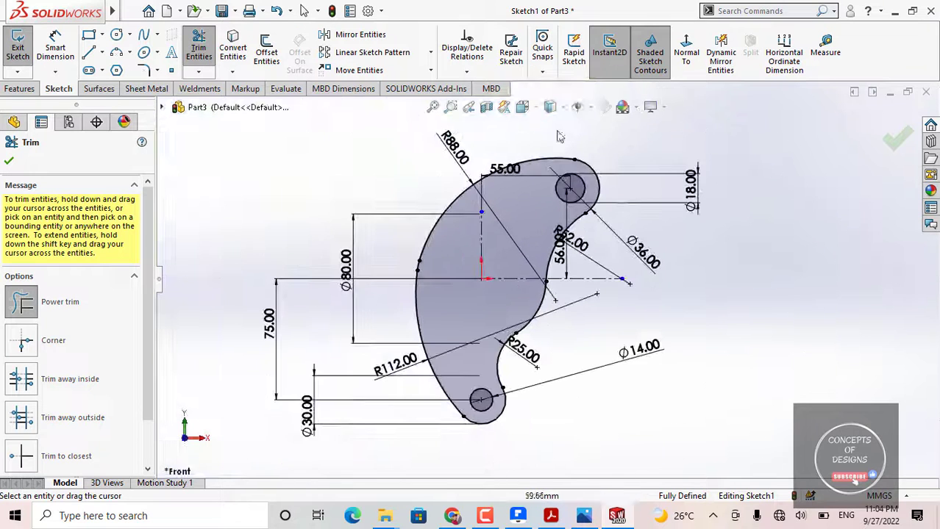
{"action": "left_click", "coordinate": [10, 161]}
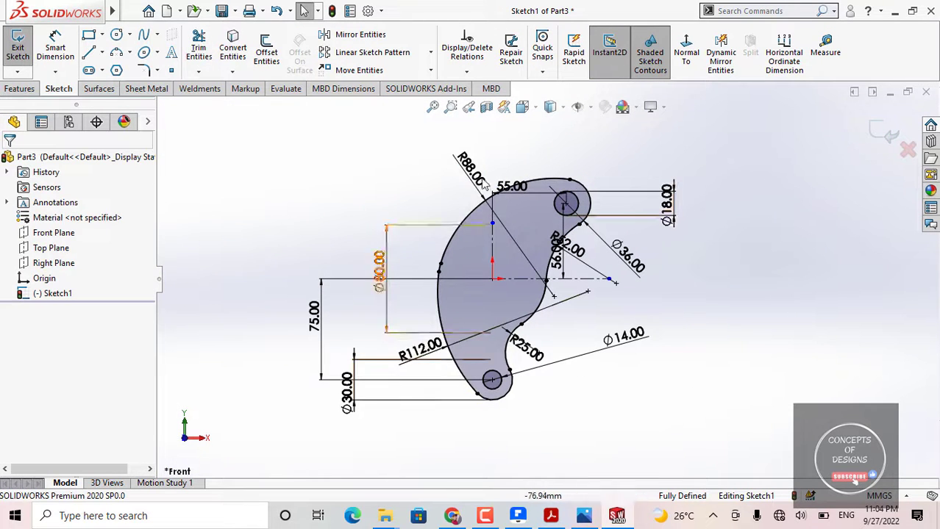
Step: Exit the sketch and extrude the closed profile 10 mm blind from the sketch plane
{"action": "left_click", "coordinate": [880, 139]}
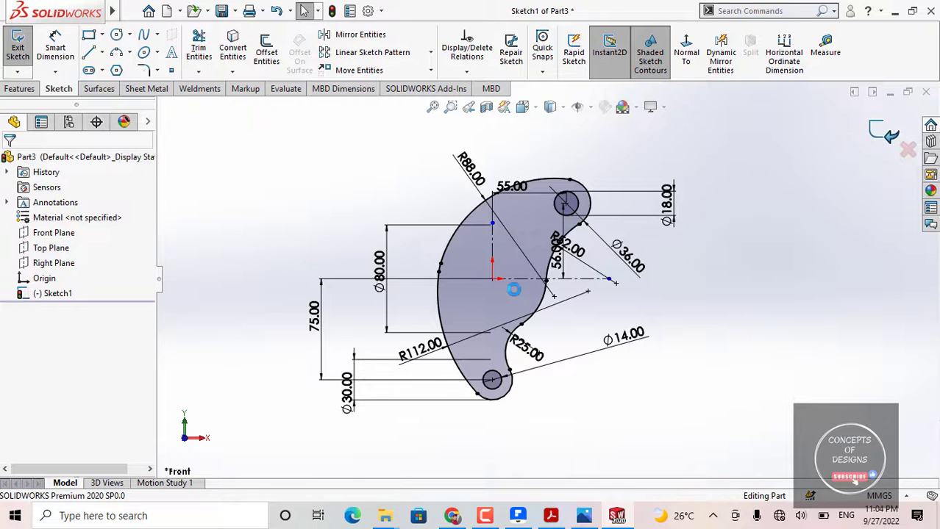
{"action": "left_click", "coordinate": [20, 56]}
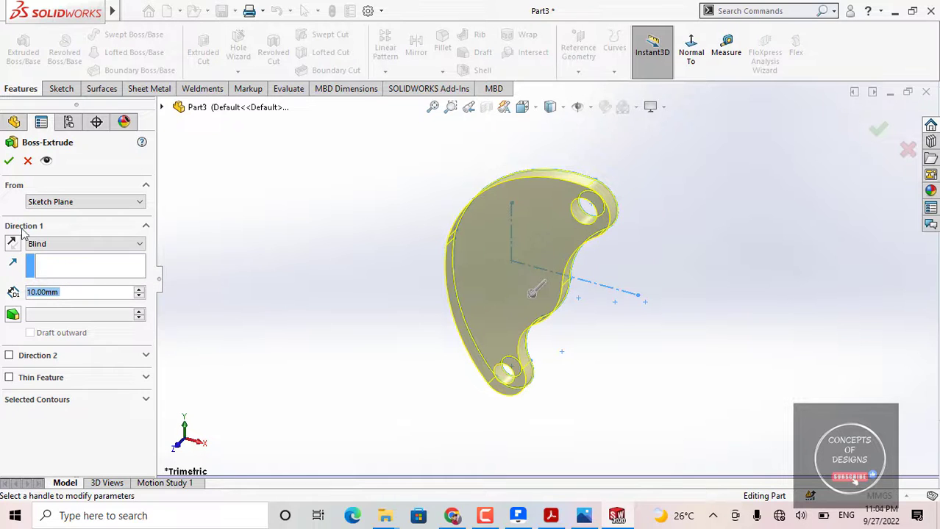
{"action": "left_click", "coordinate": [9, 161]}
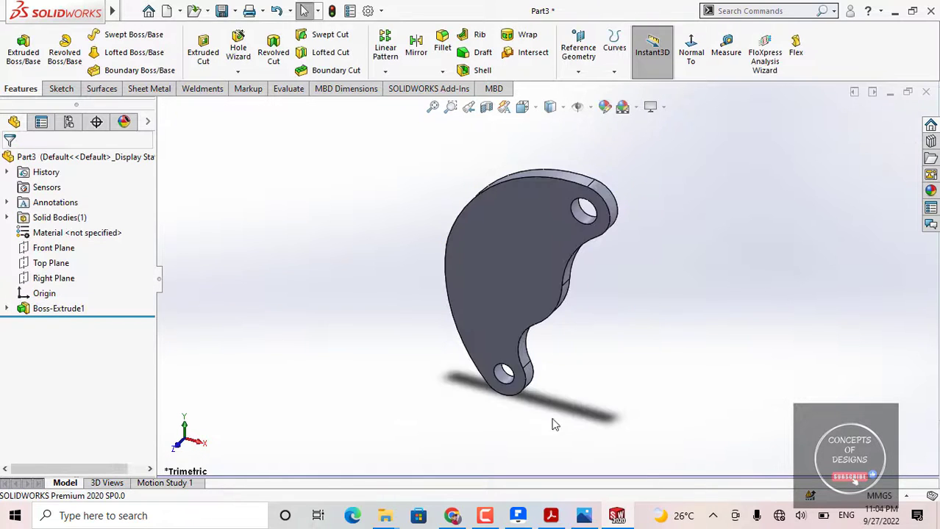
{"action": "middle_click_drag", "start_coordinate": [561, 367], "coordinate": [385, 277]}
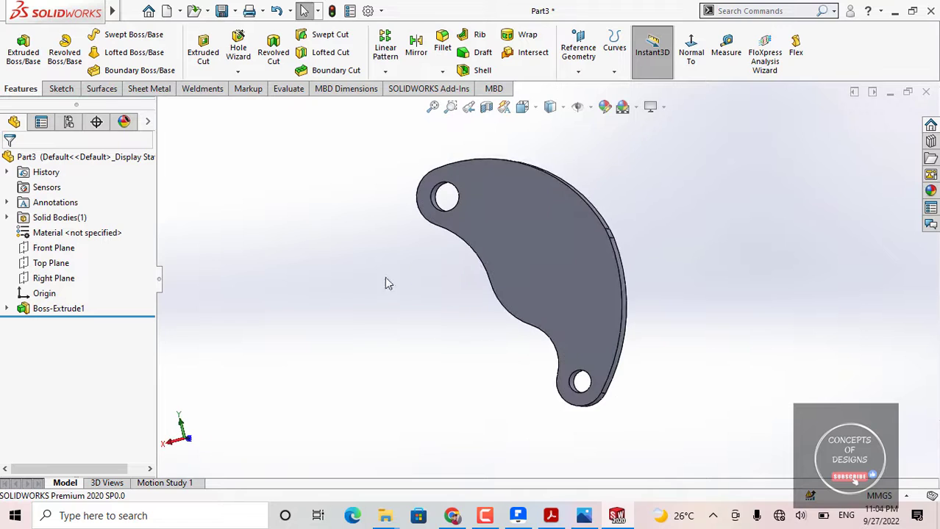
{"action": "middle_click_drag", "start_coordinate": [615, 224], "coordinate": [747, 199]}
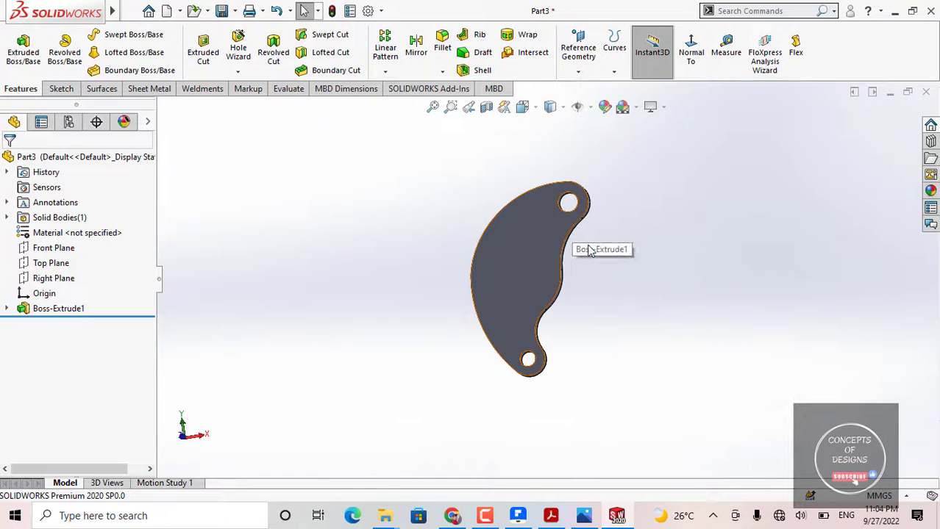
{"action": "scroll", "coordinate": [594, 243], "scroll_direction": "down", "scroll_amount": 2}
{"action": "scroll", "coordinate": [545, 266], "scroll_direction": "up", "scroll_amount": 1}
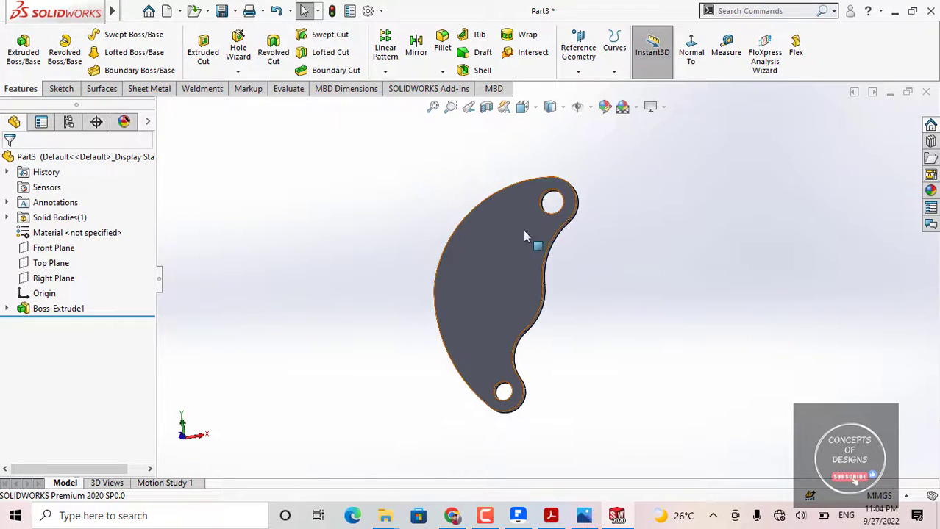
{"action": "middle_click_drag", "start_coordinate": [530, 308], "coordinate": [574, 231]}
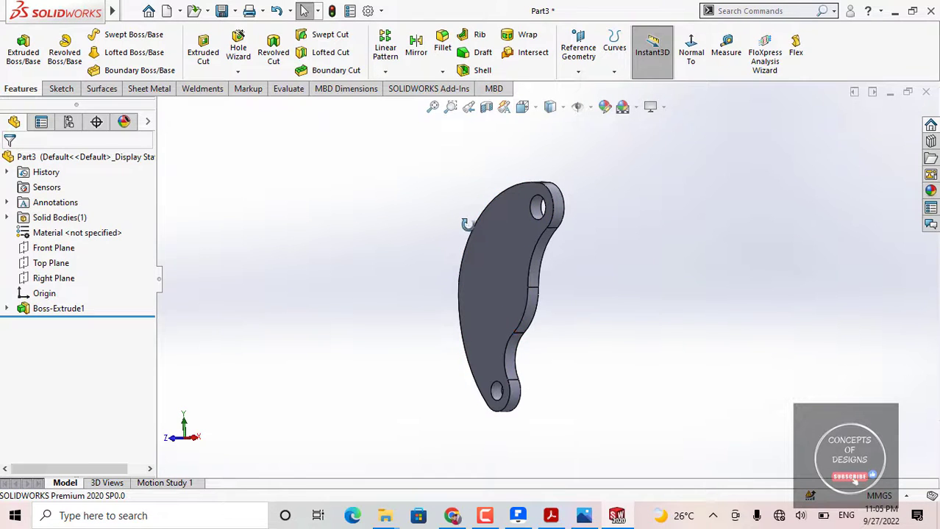
{"action": "middle_click_drag", "start_coordinate": [466, 225], "coordinate": [411, 239]}
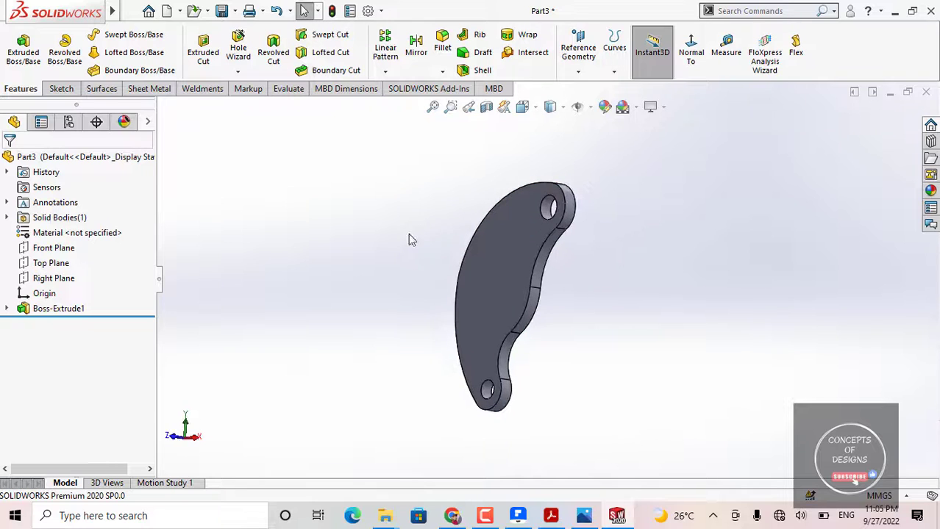